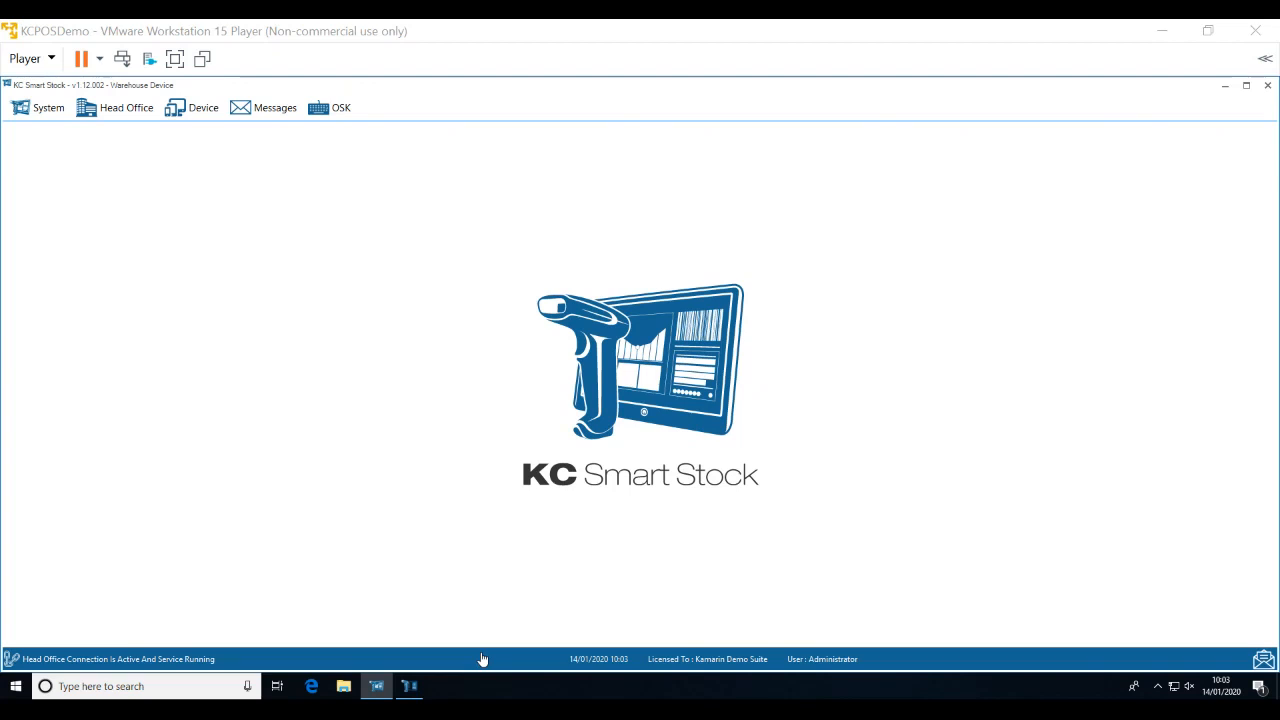
Bring up the on-screen keyboard and close it, and view the messages inbox before closing it.
click(482, 659)
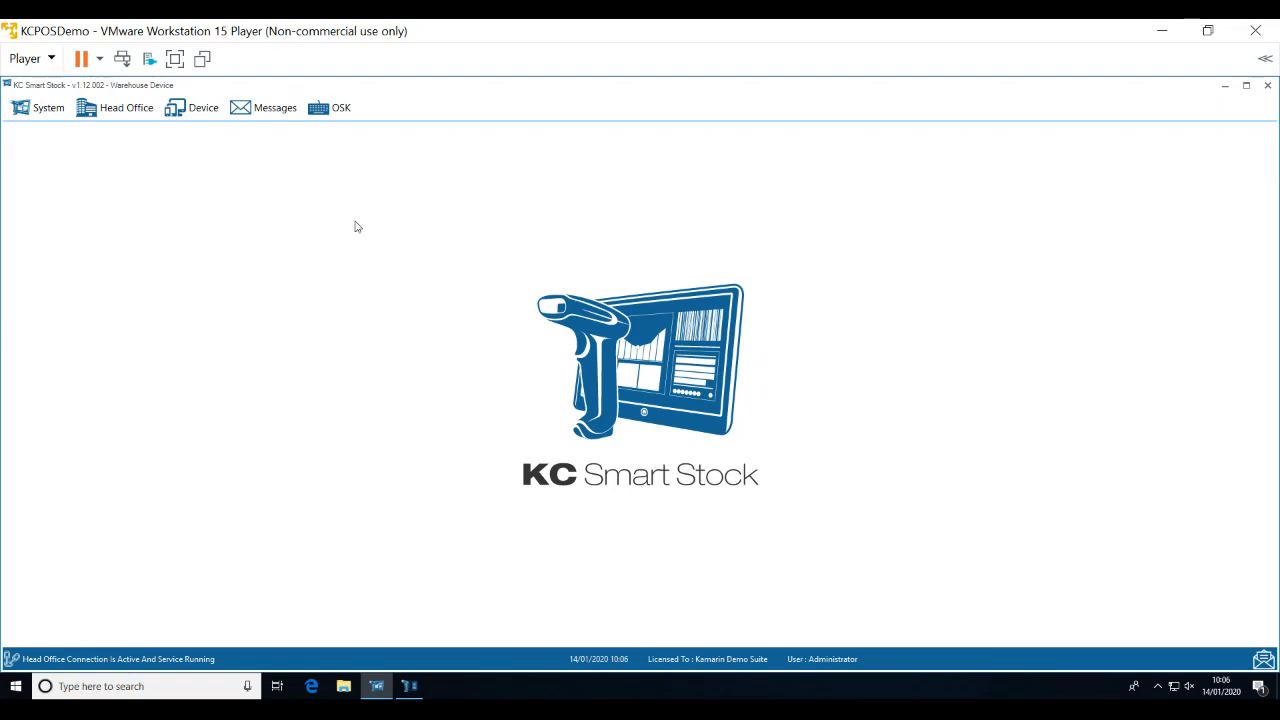
click(342, 111)
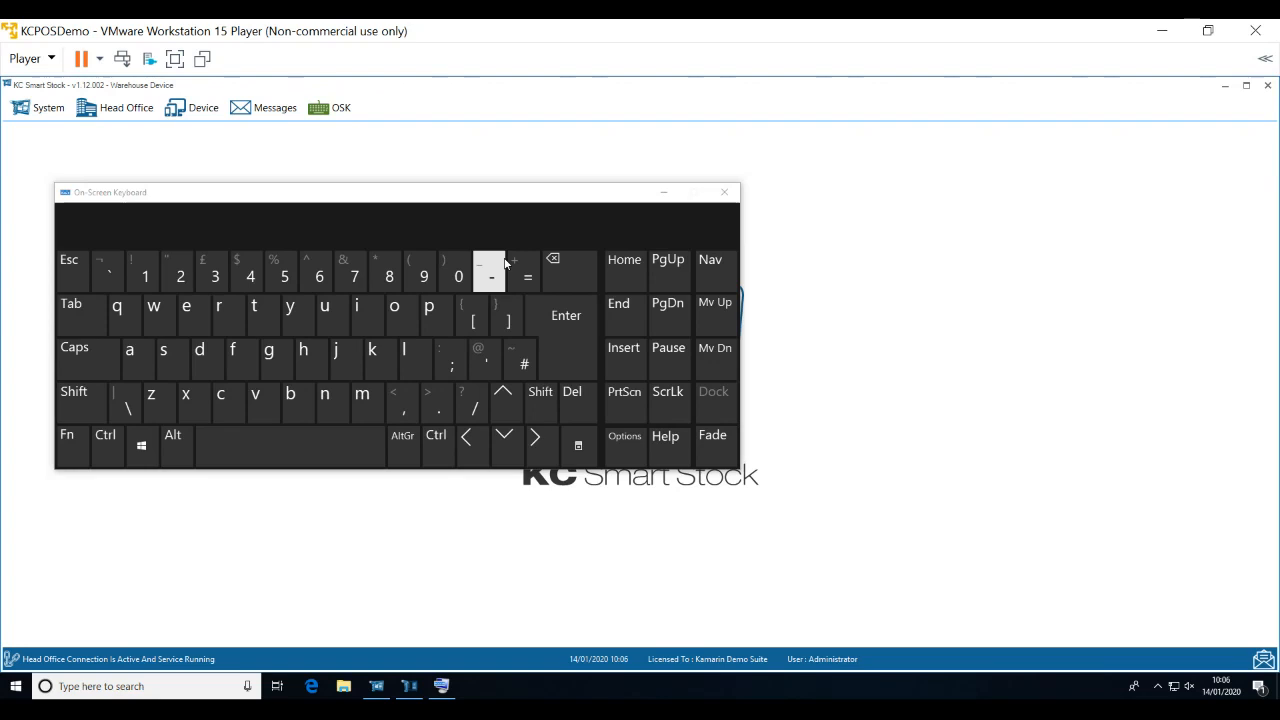
click(730, 196)
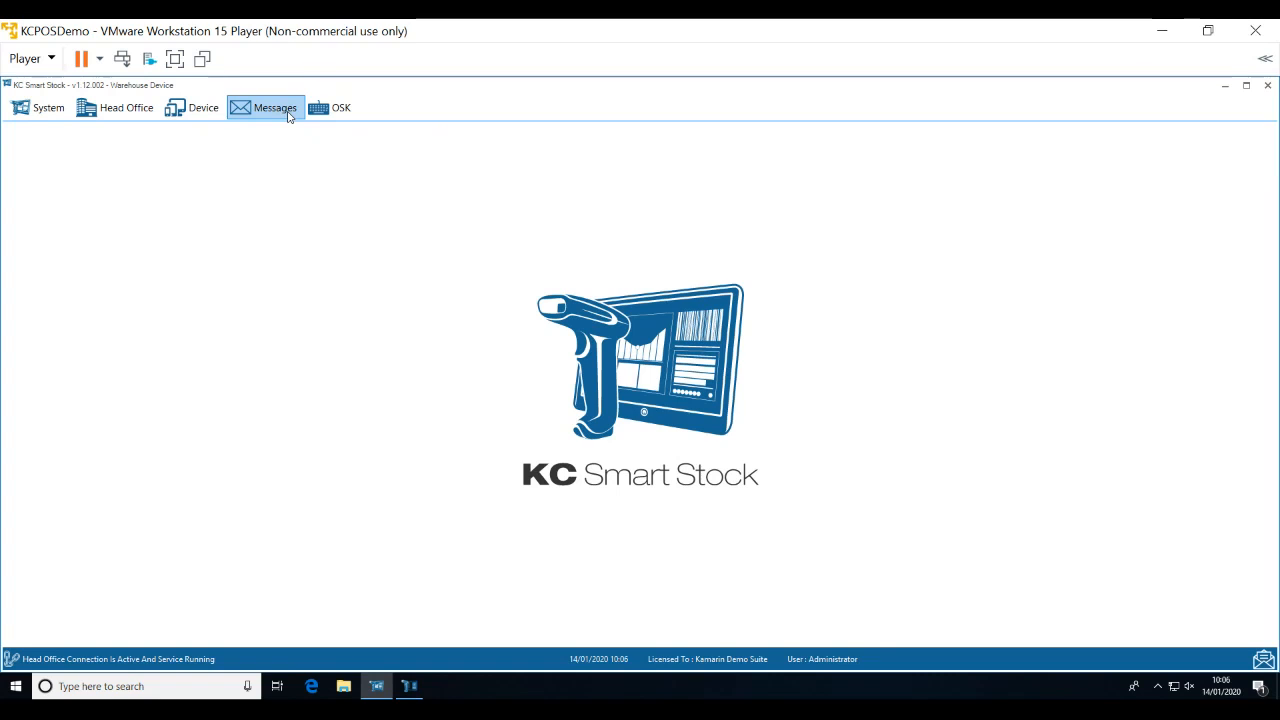
click(289, 116)
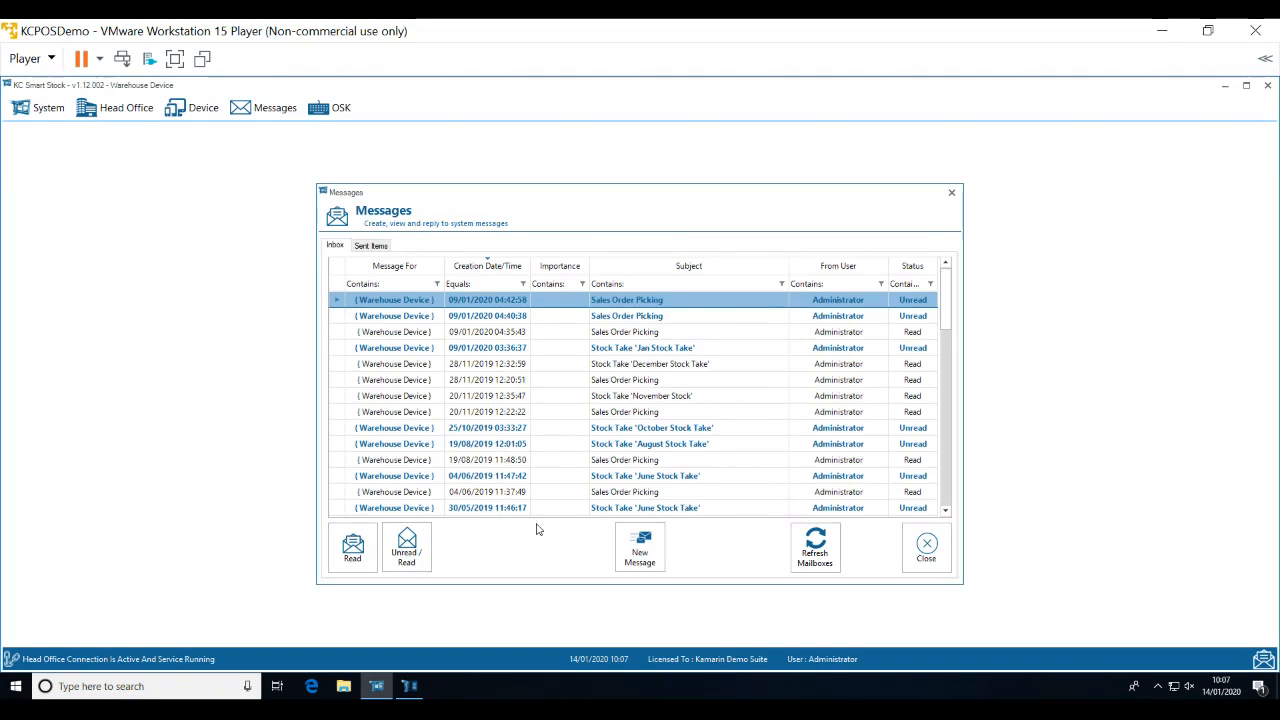
click(910, 548)
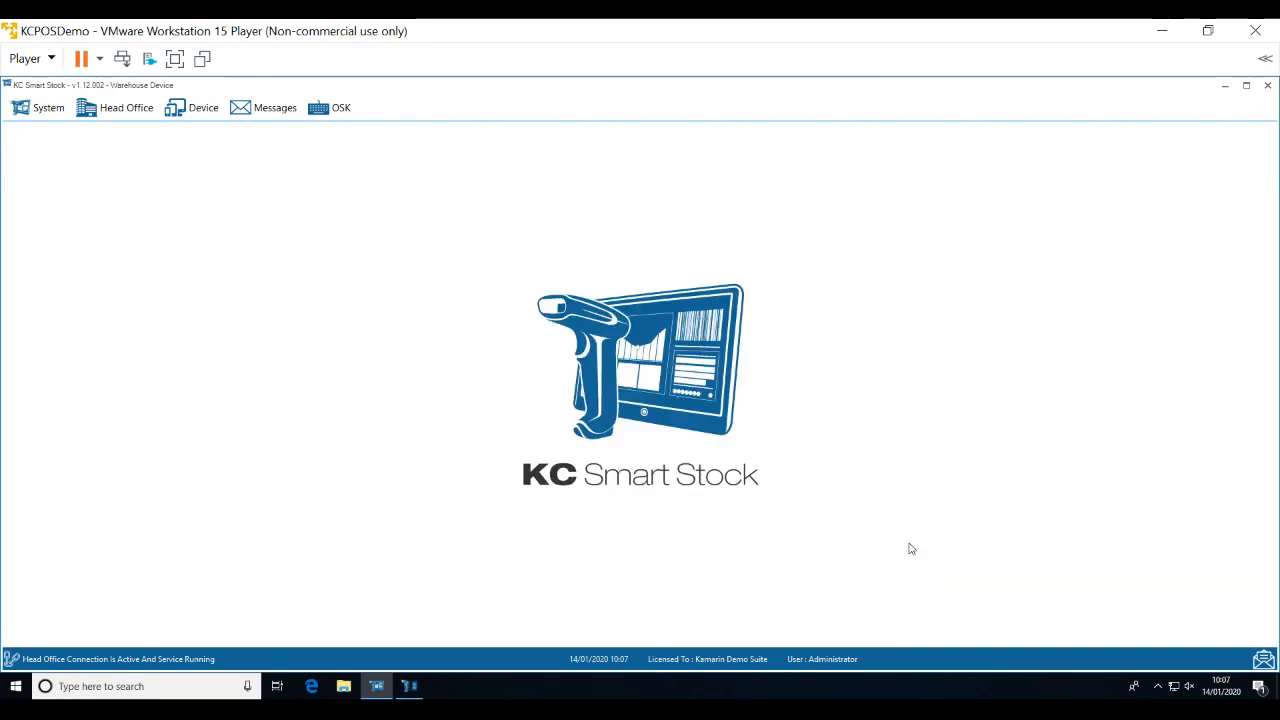
Switch to KC Label Designer and open the Shelf Edge Label WordWrap label type for editing.
click(411, 687)
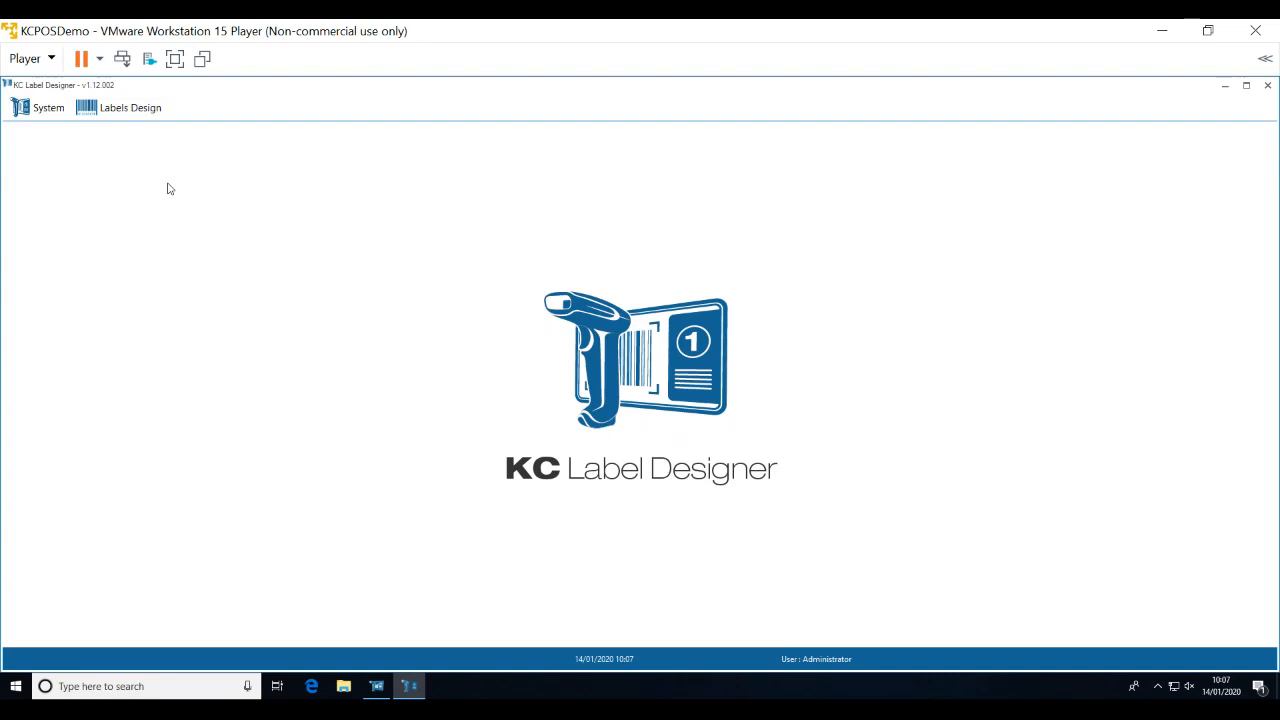
click(126, 112)
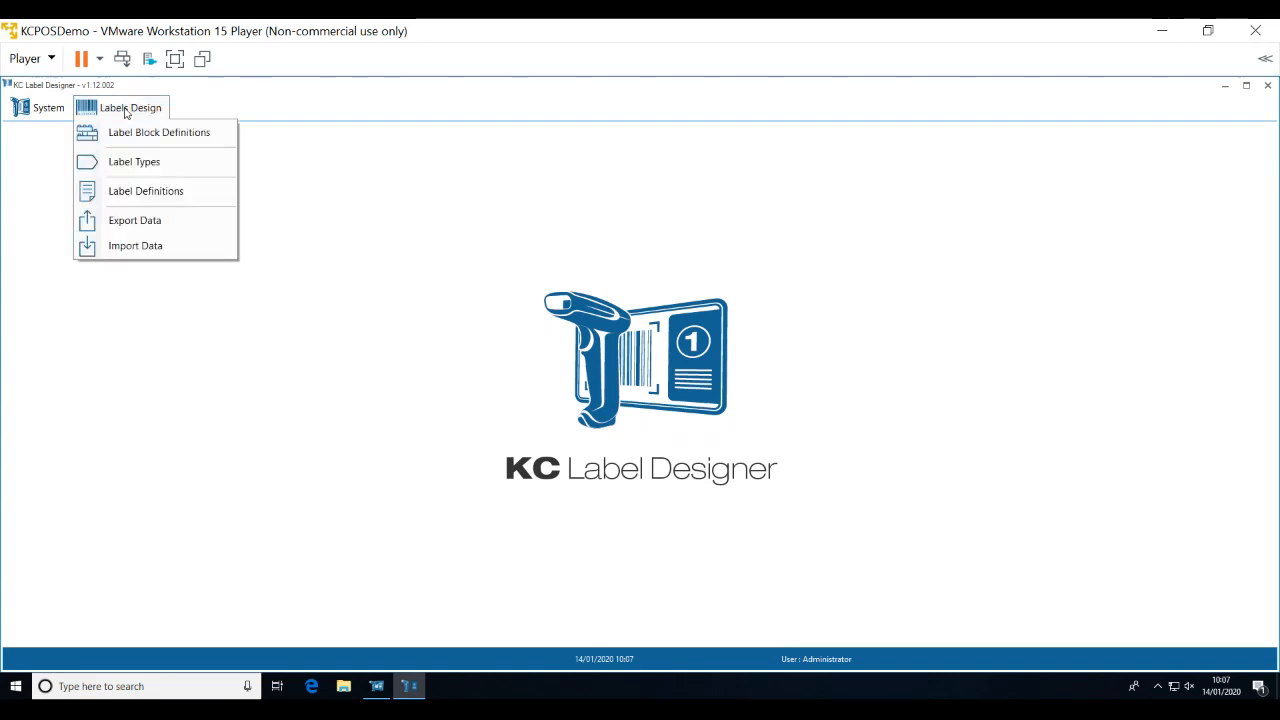
click(160, 170)
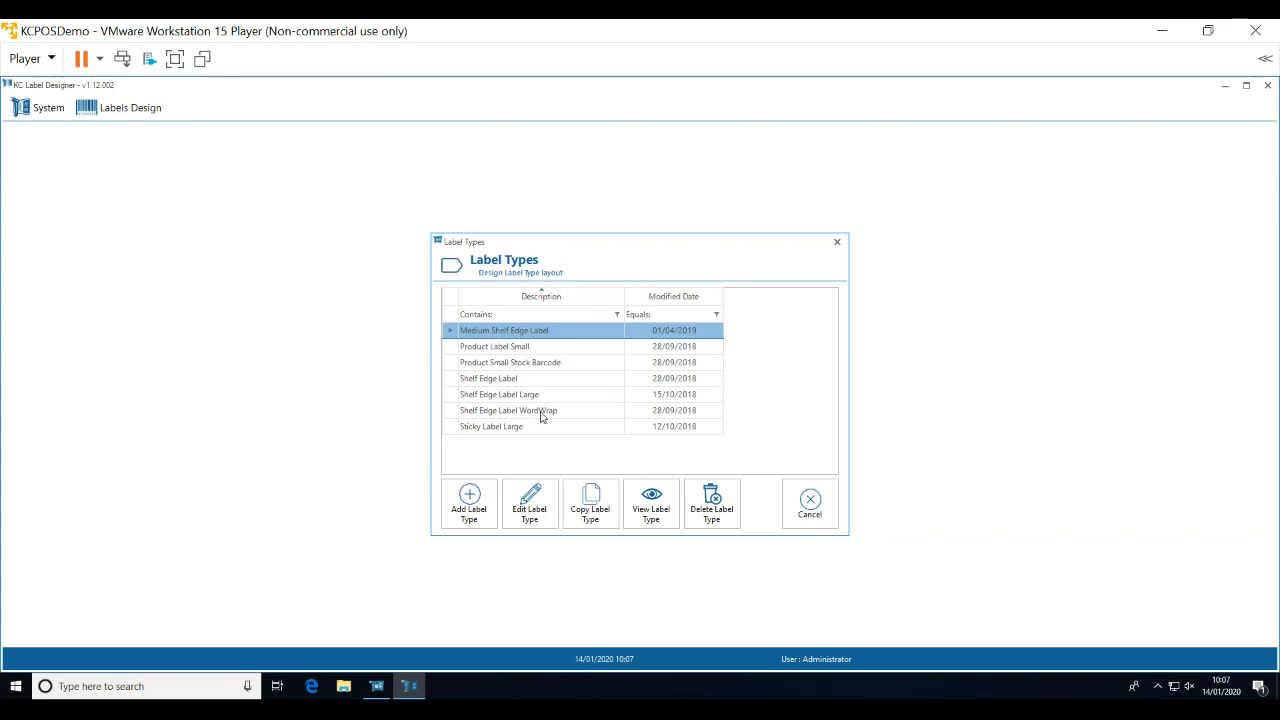
click(541, 412)
double_click(541, 412)
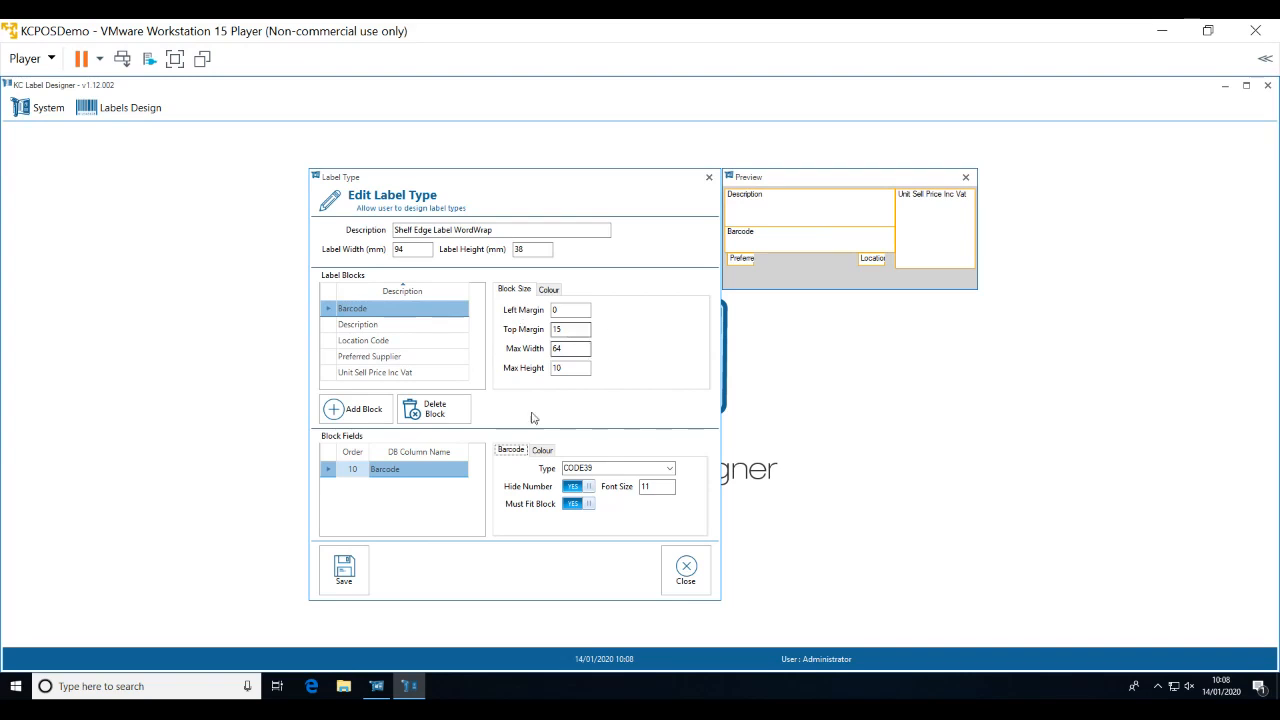
View the background colour choices for the Barcode block, and close the label type without changing it.
click(545, 289)
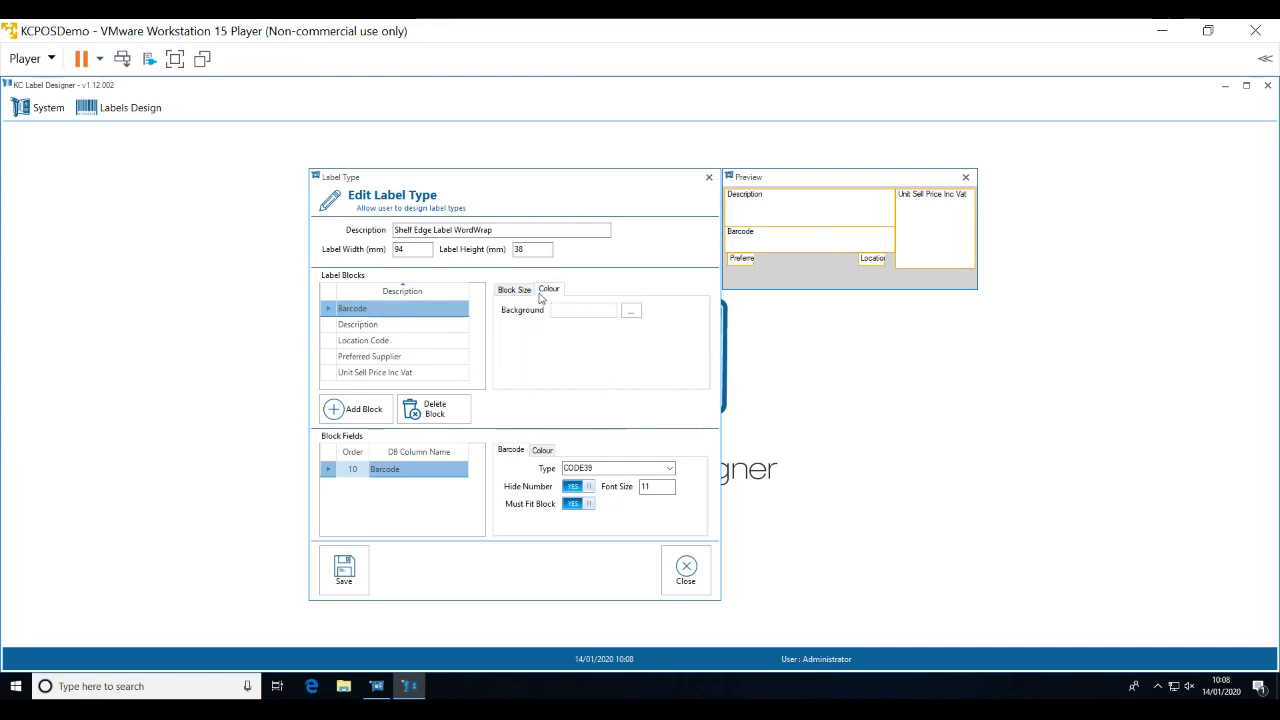
click(630, 311)
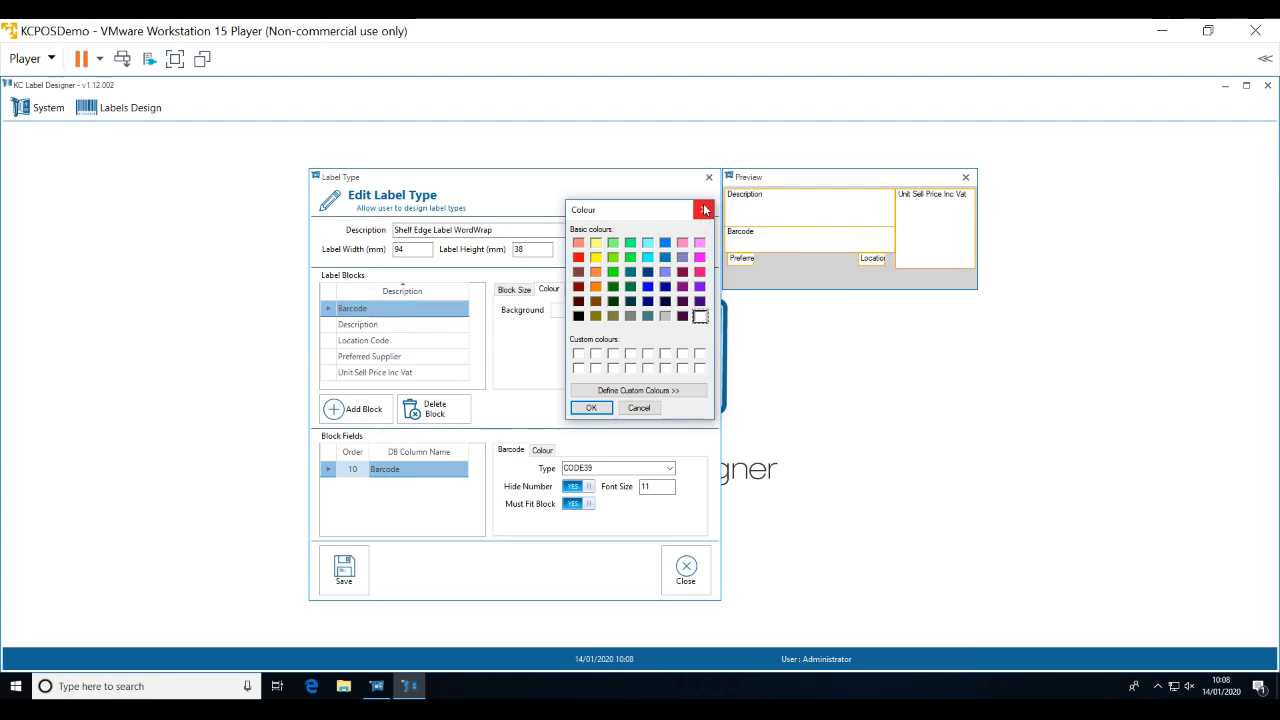
click(704, 209)
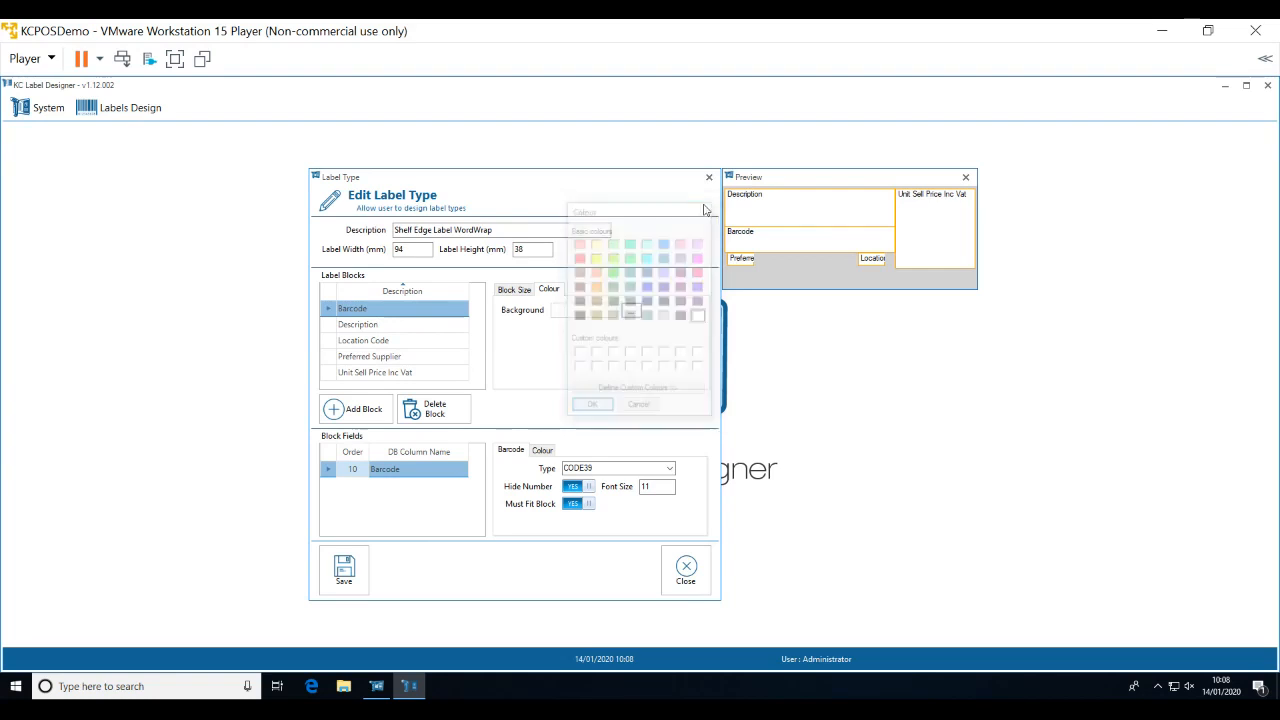
click(966, 178)
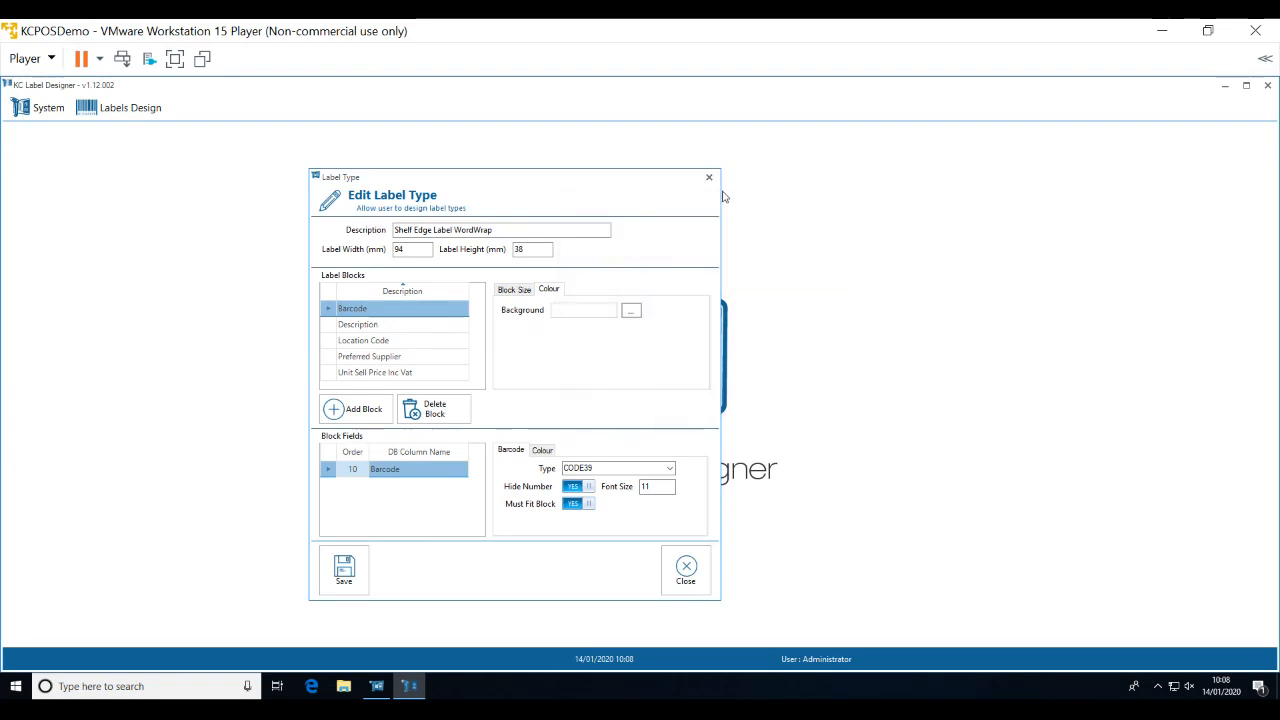
click(709, 180)
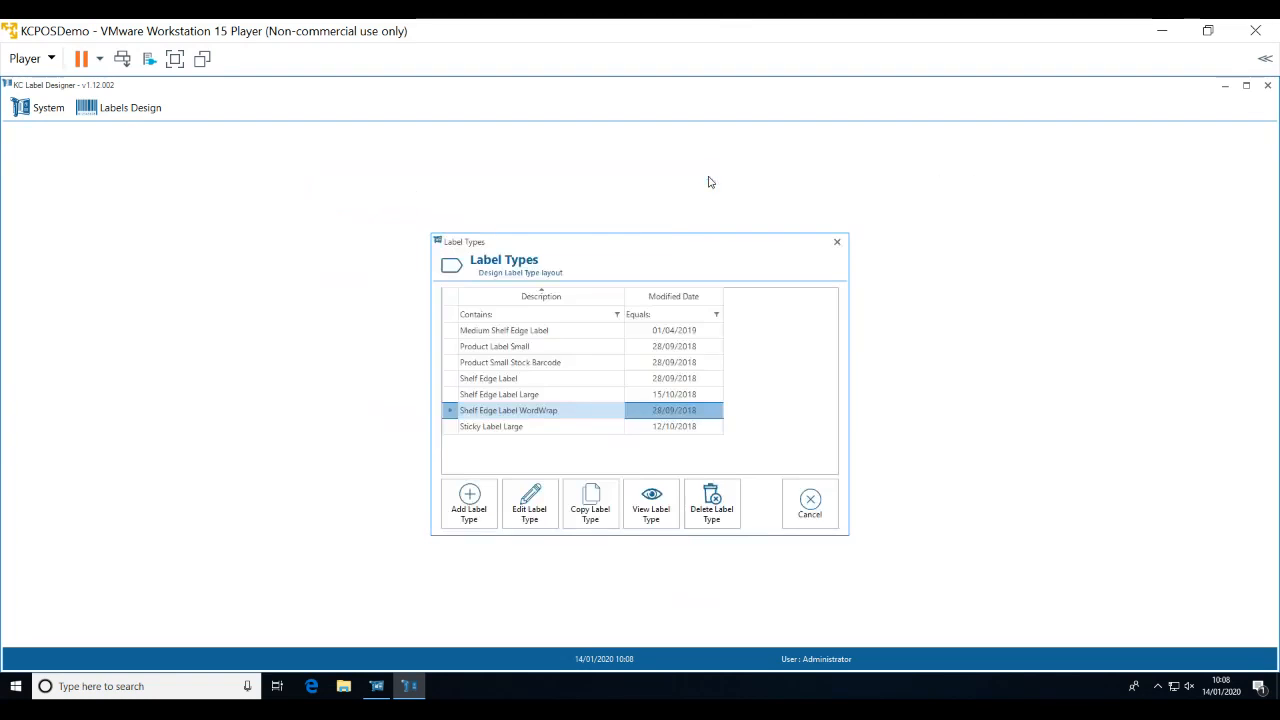
click(810, 505)
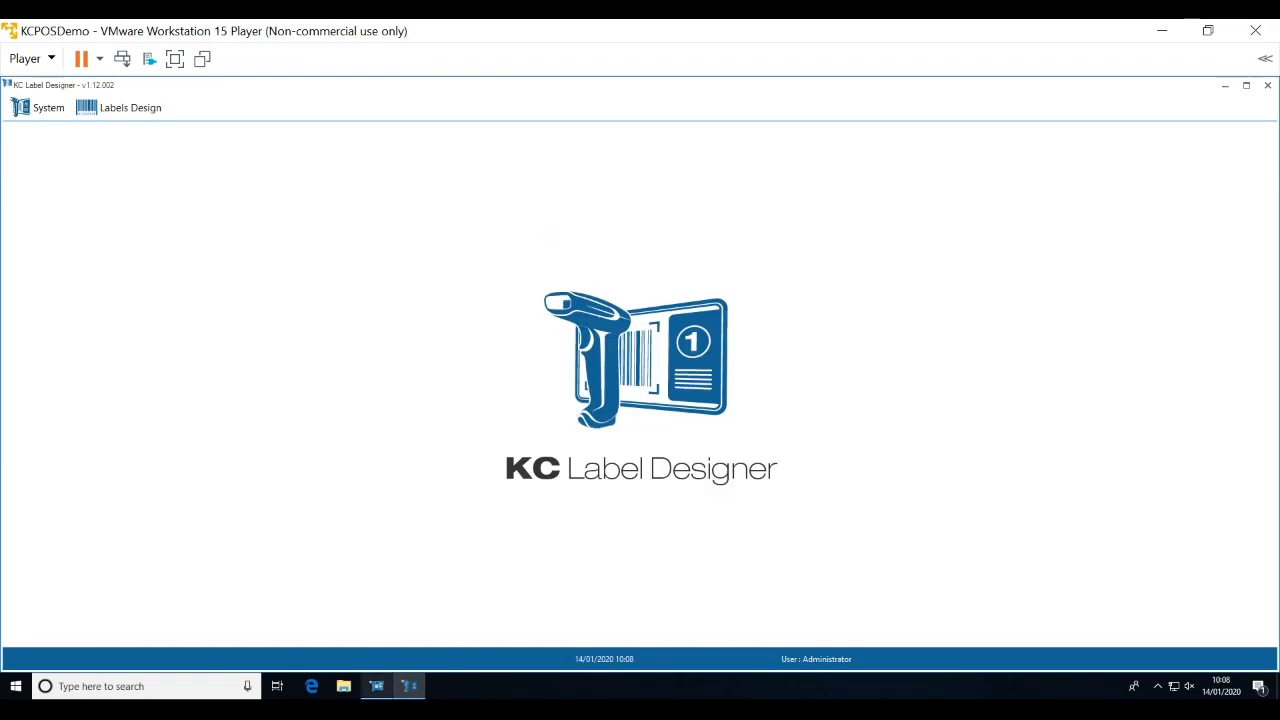
Switch back to KC Smart Stock and review the functions available for Head Office and Device.
click(378, 688)
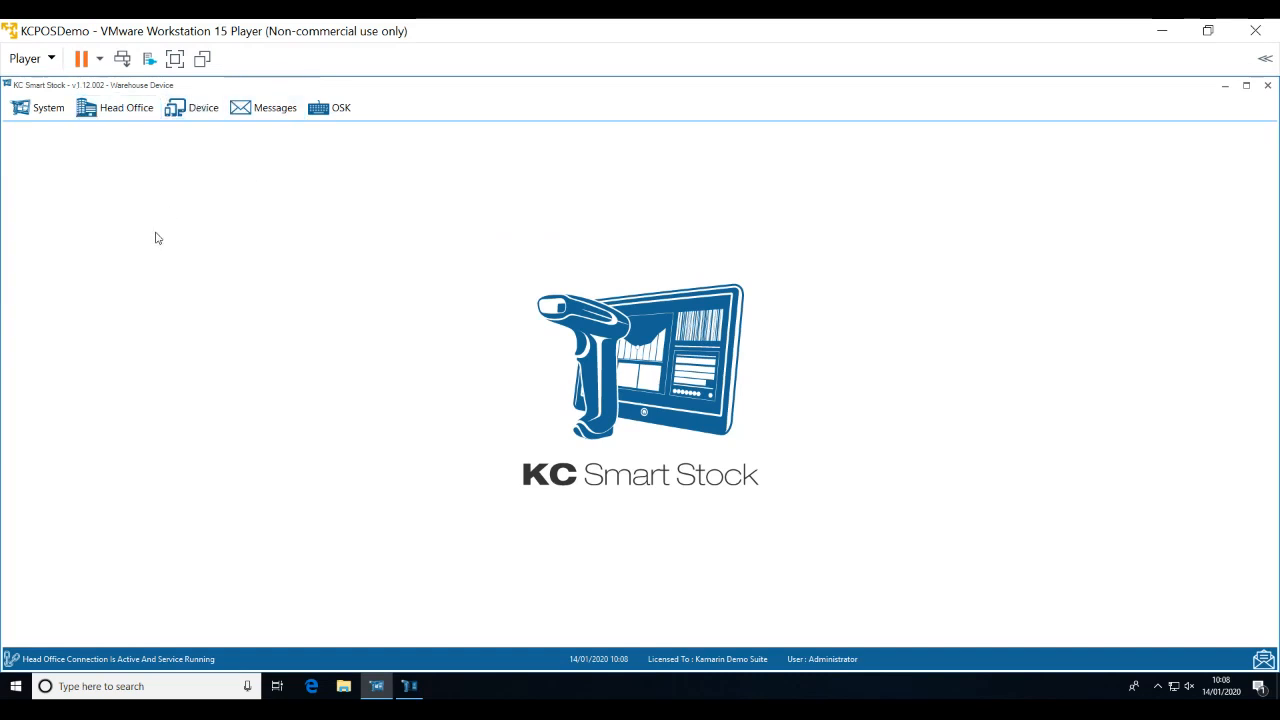
click(133, 109)
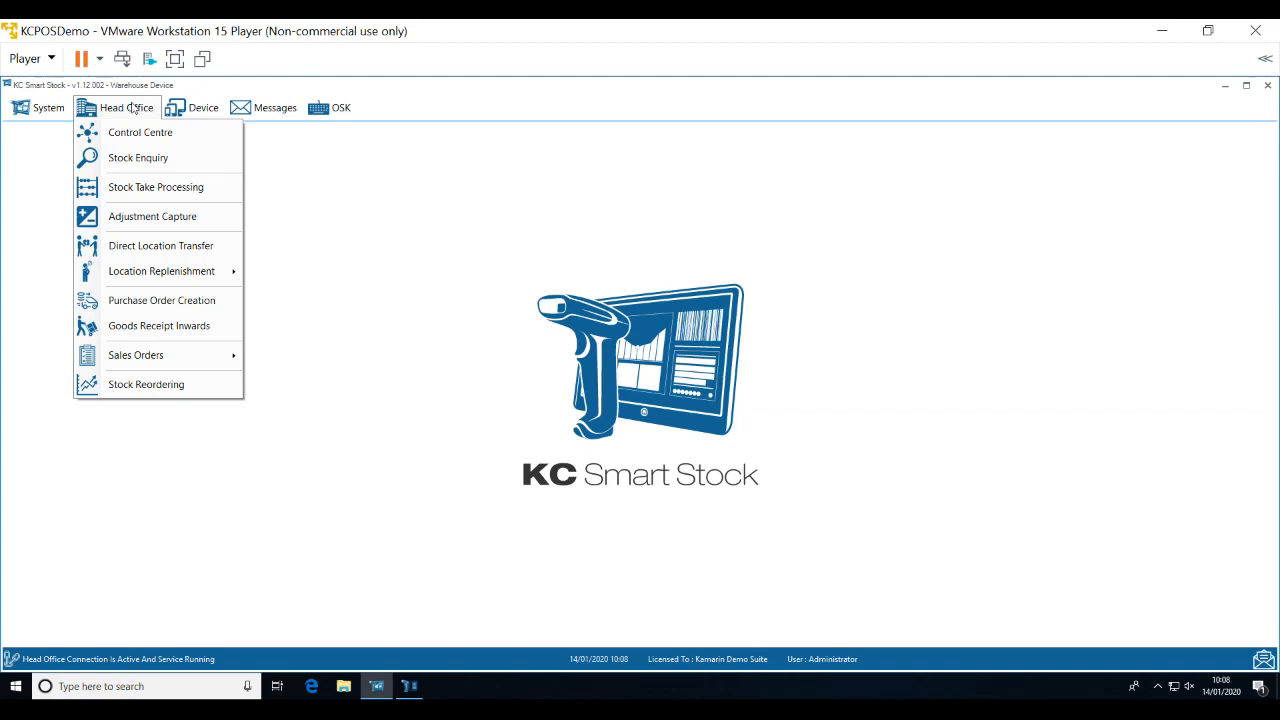
mouse_move(181, 110)
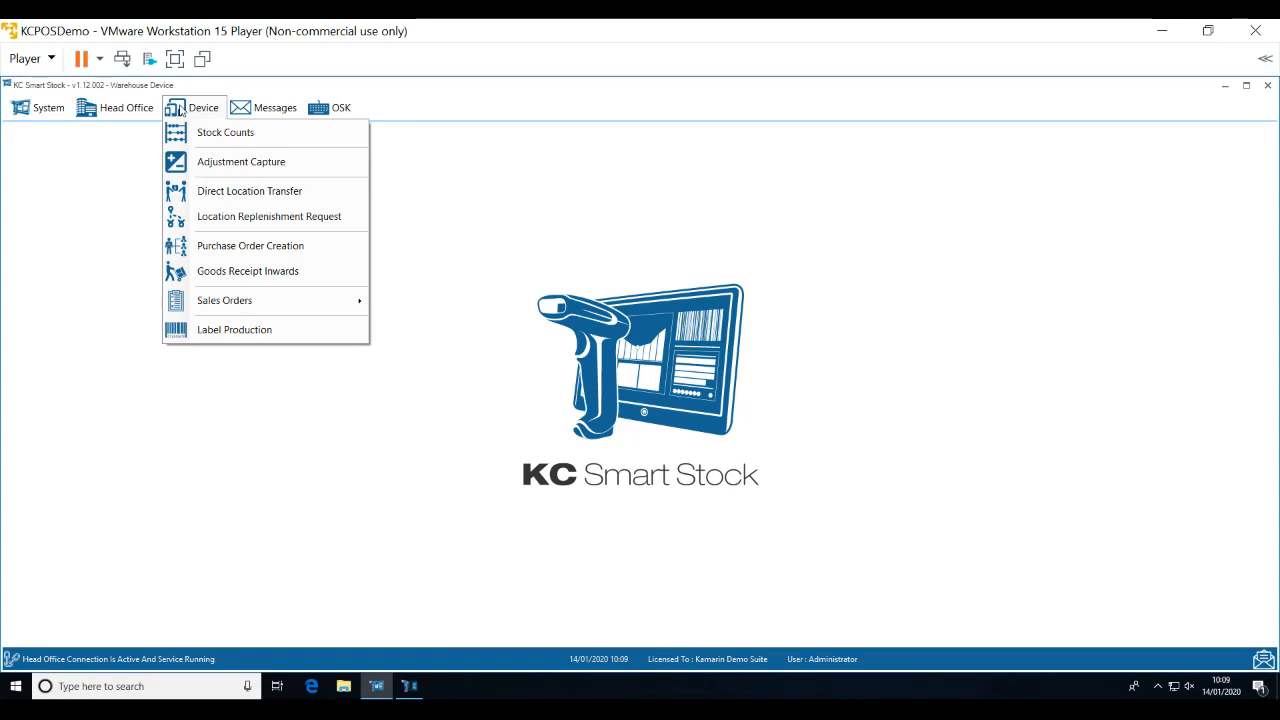
click(185, 112)
click(125, 110)
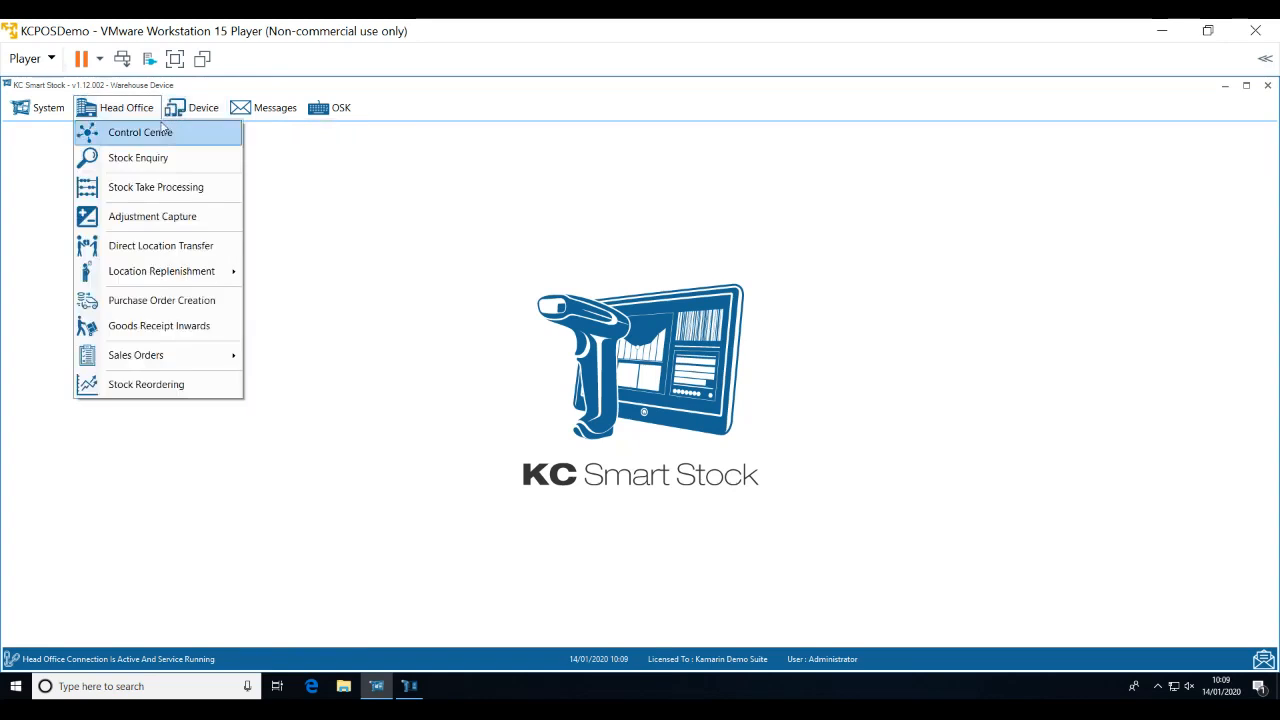
click(138, 112)
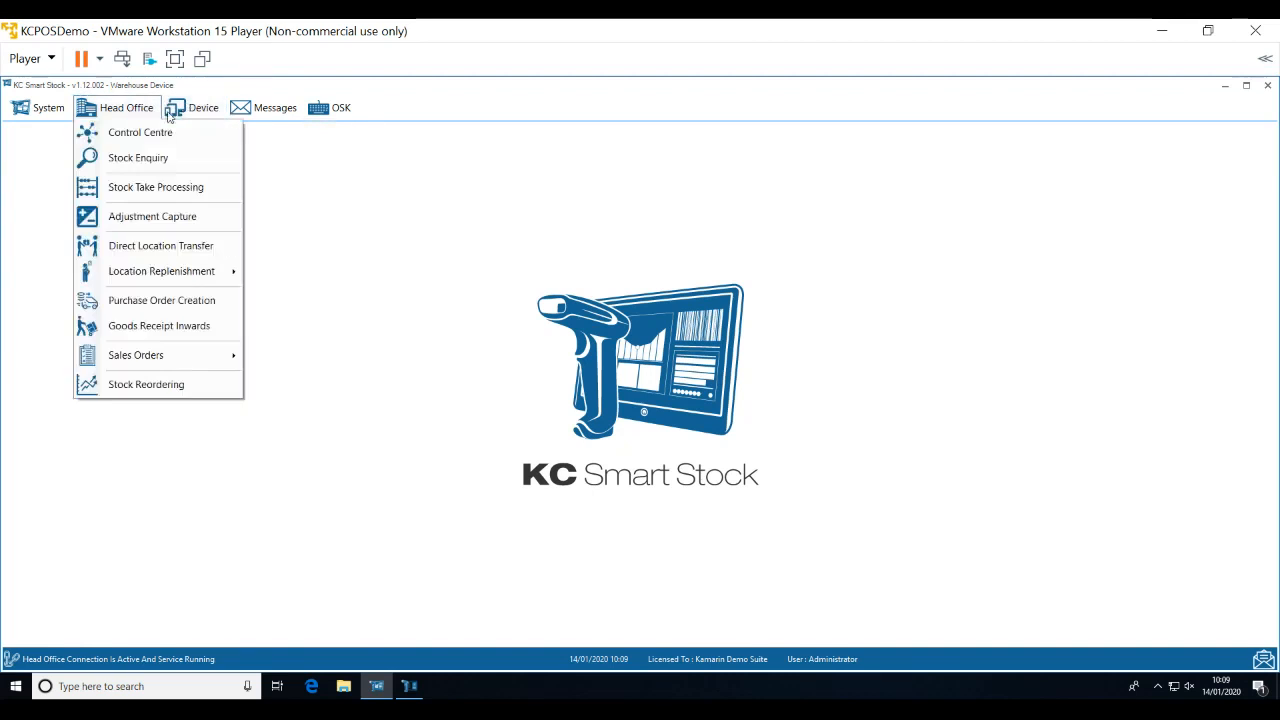
Open the device's Purchase Order Creation and start a new purchase order.
mouse_move(185, 117)
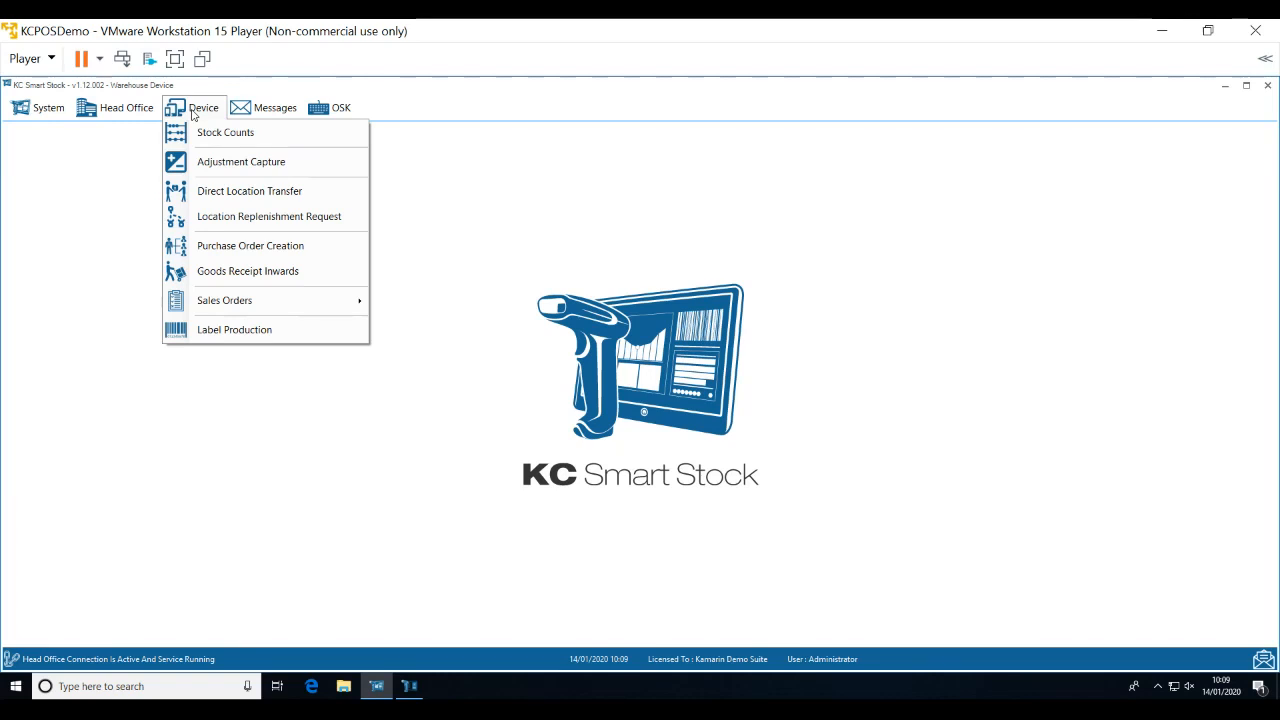
click(251, 250)
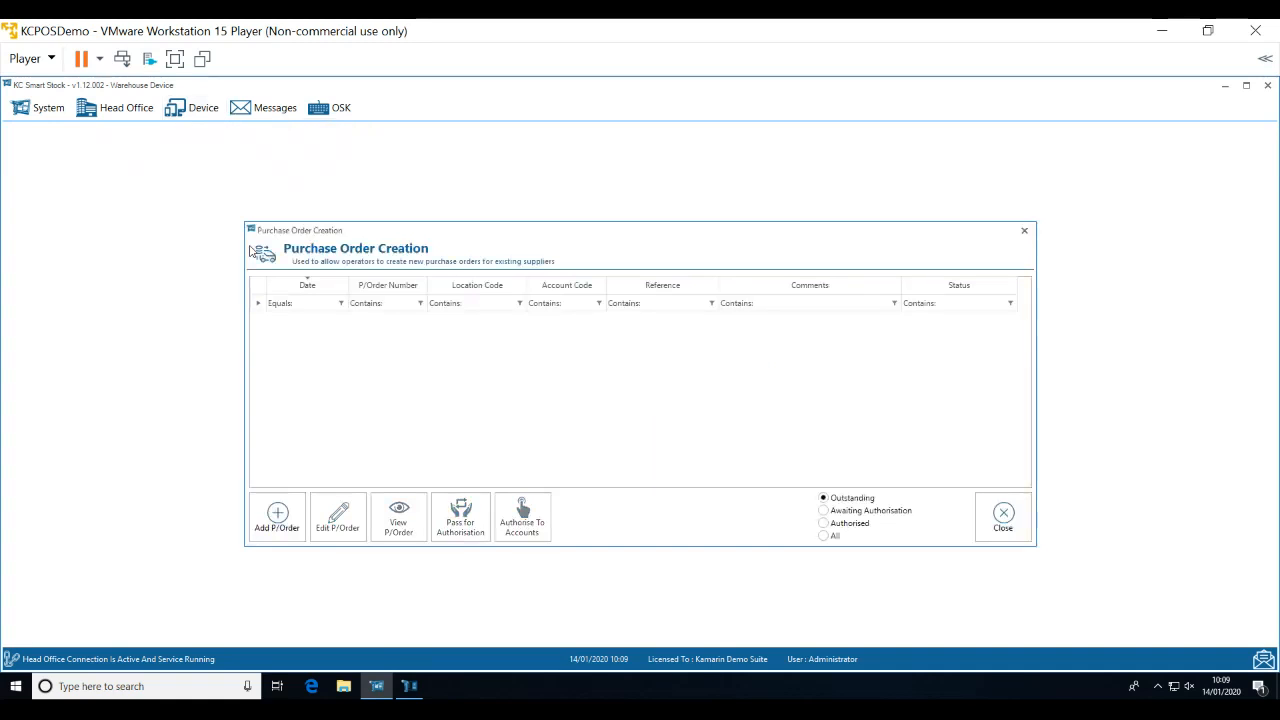
click(279, 515)
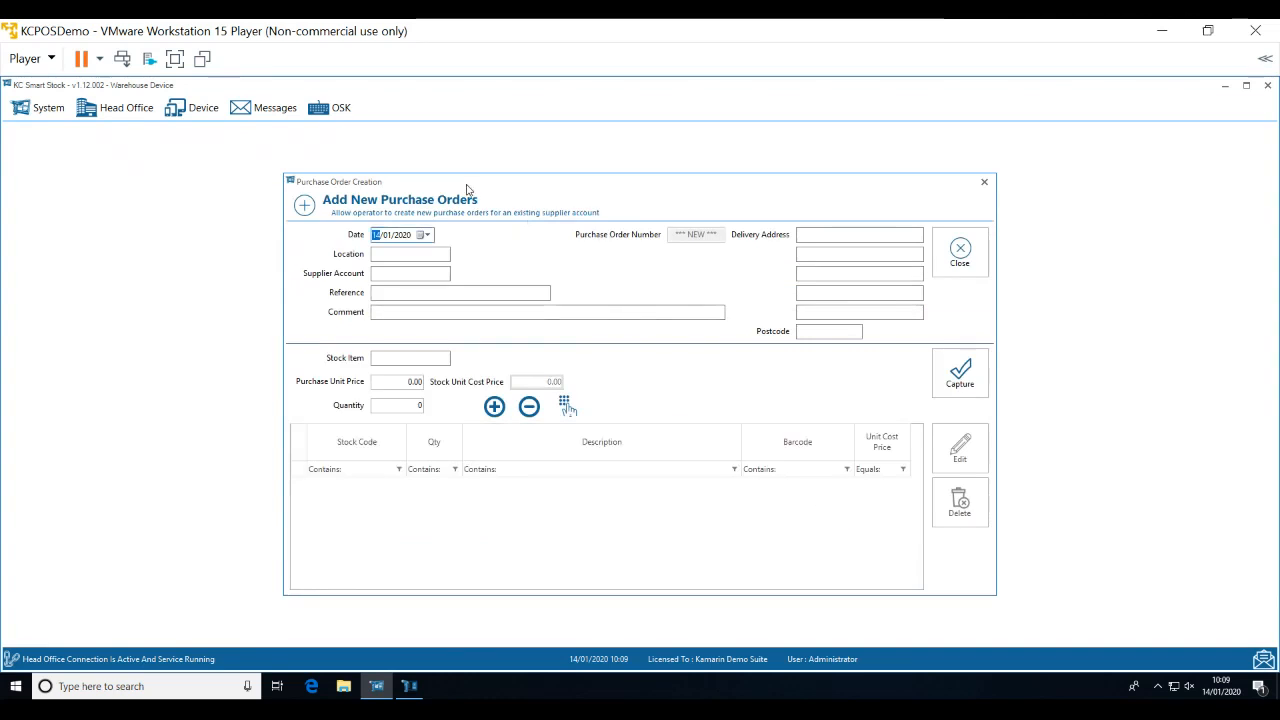
Set the purchase order's location to MAN (Main Warehouse) and its supplier to McNally Computer Supplies.
click(424, 255)
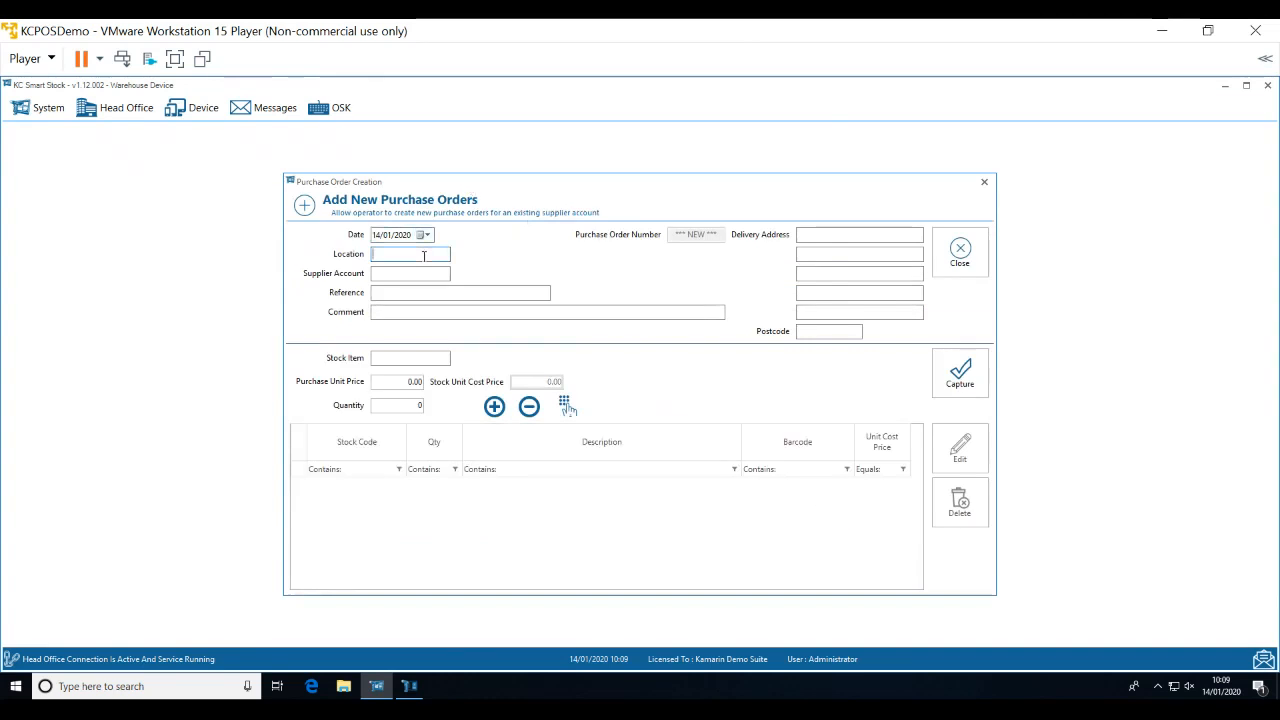
double_click(424, 256)
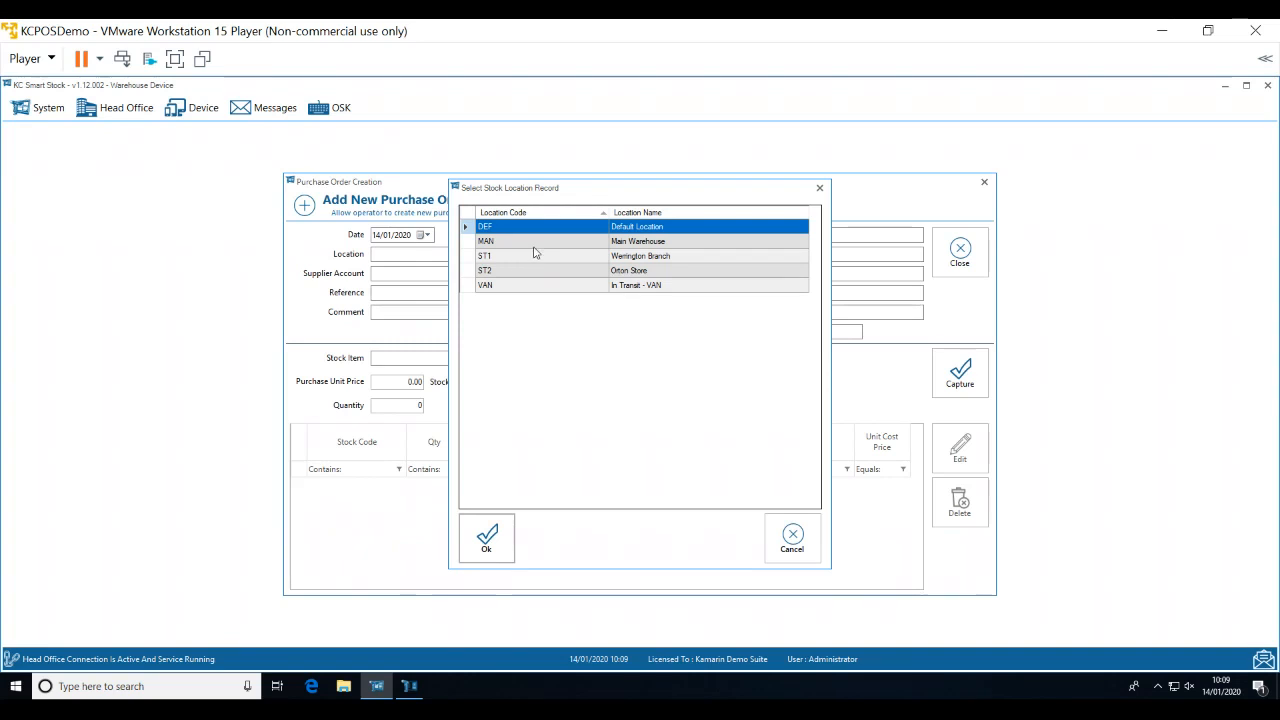
double_click(532, 246)
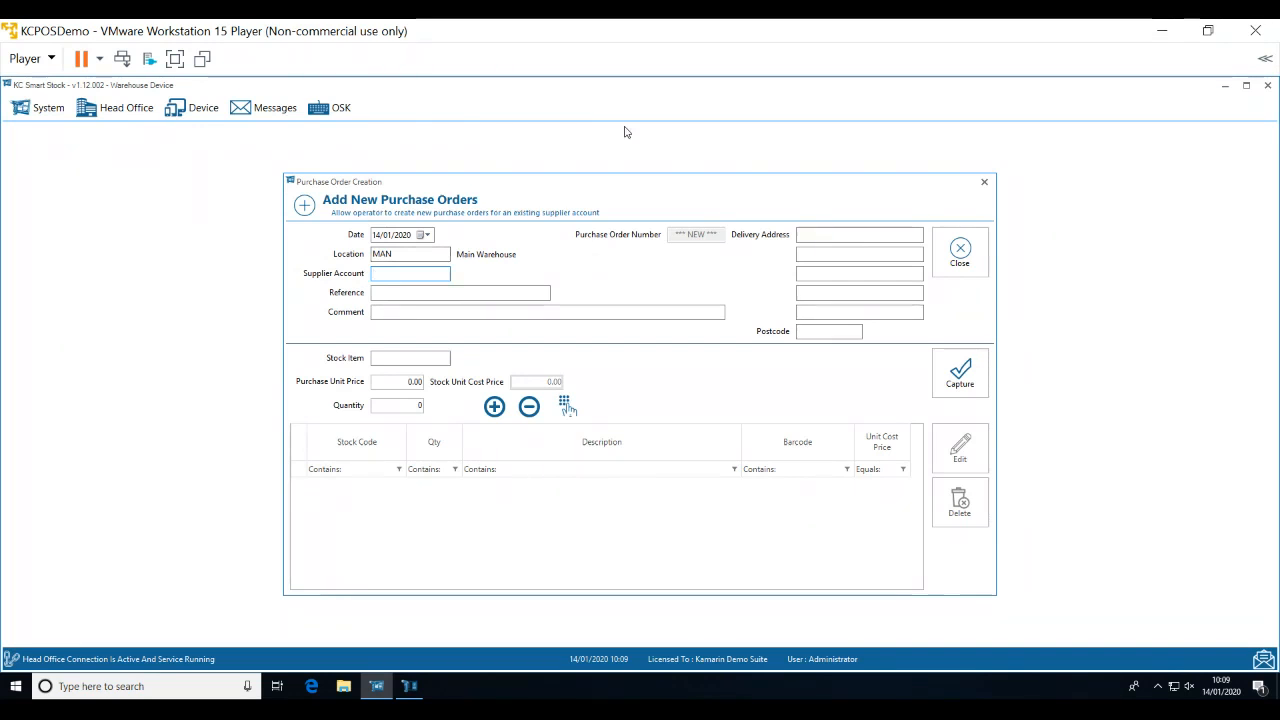
double_click(402, 272)
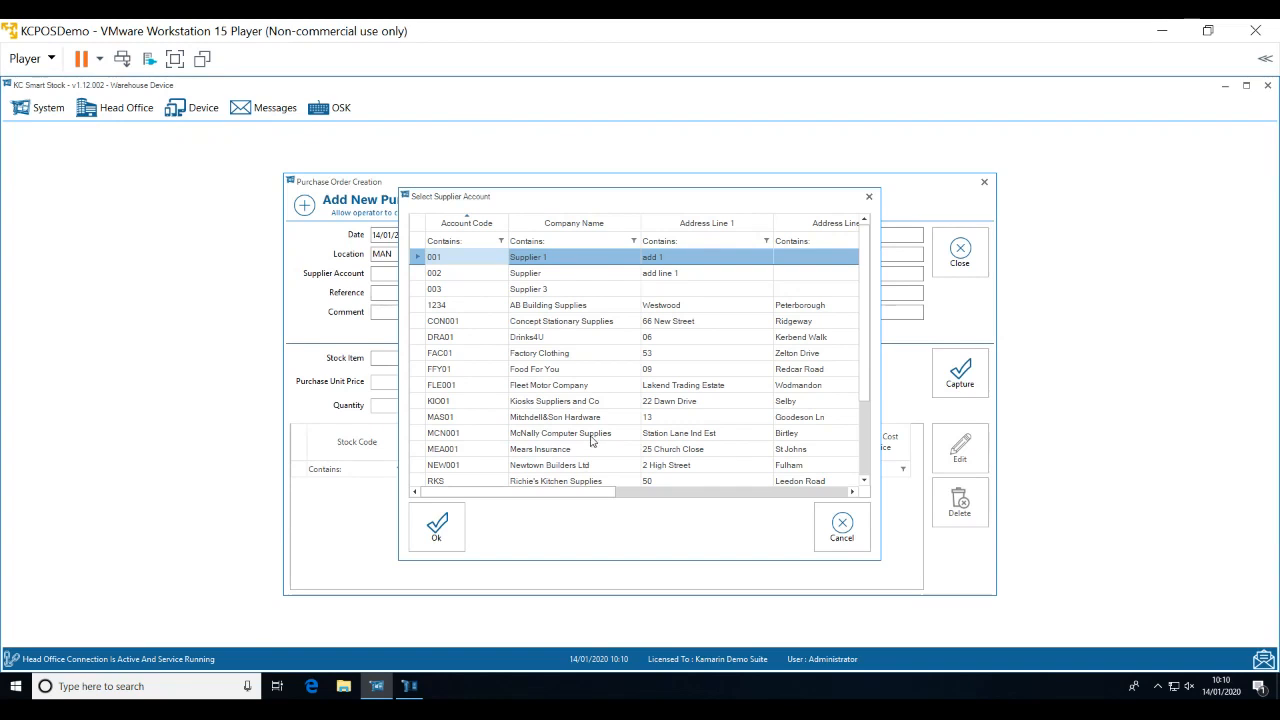
double_click(590, 441)
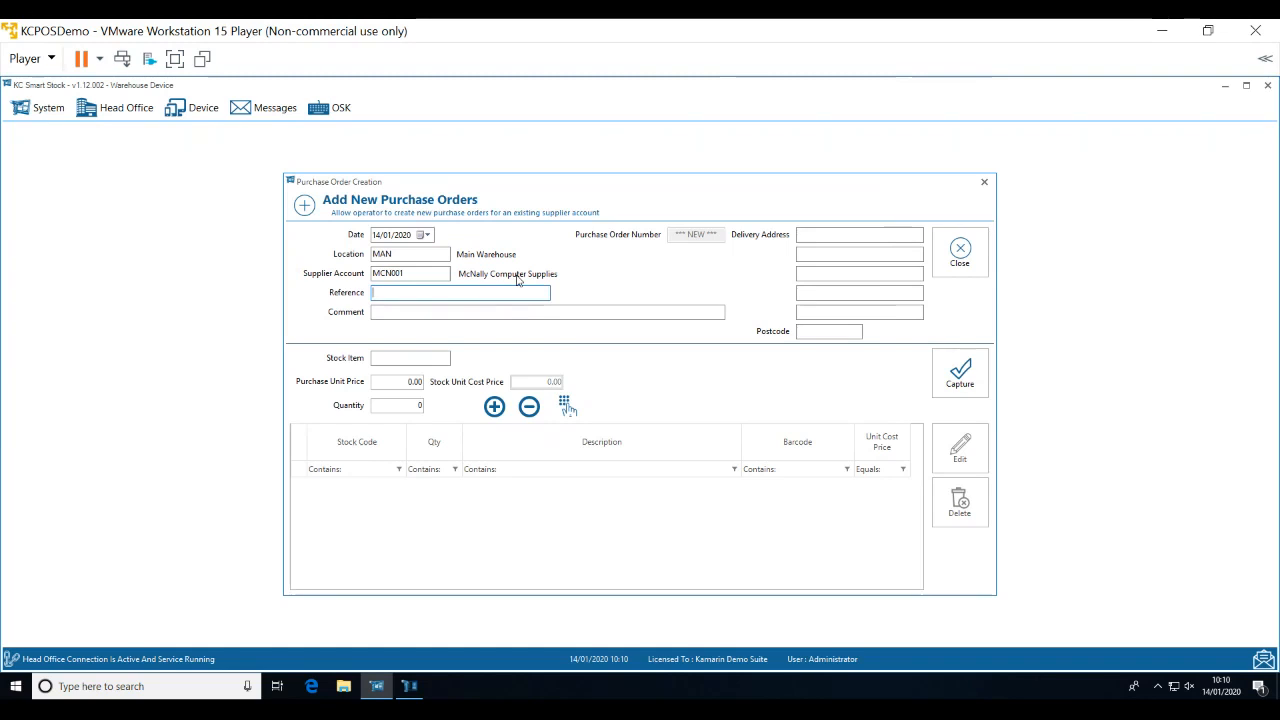
Give the order the reference WinterOrder01 and the comment "Please do not deliver on weekends".
text(WinterOrder01)
key(Tab)
text(Pl)
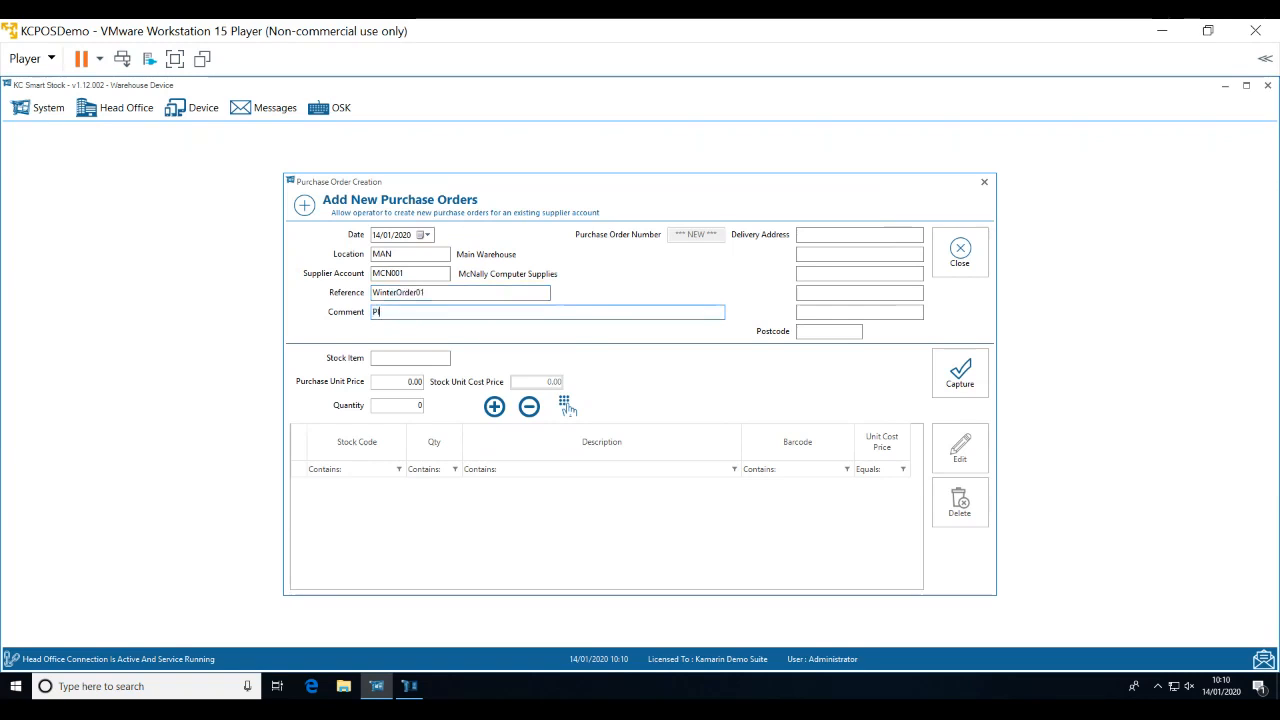
text(ease do not )
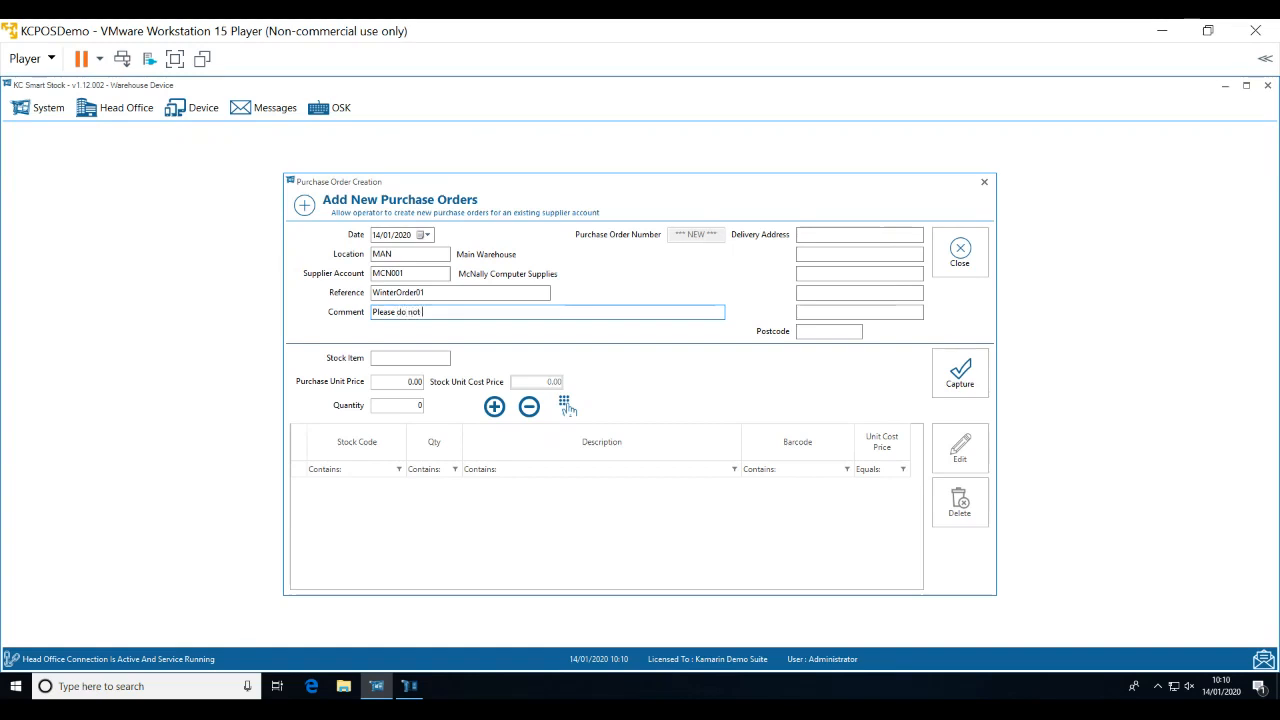
text(deliver )
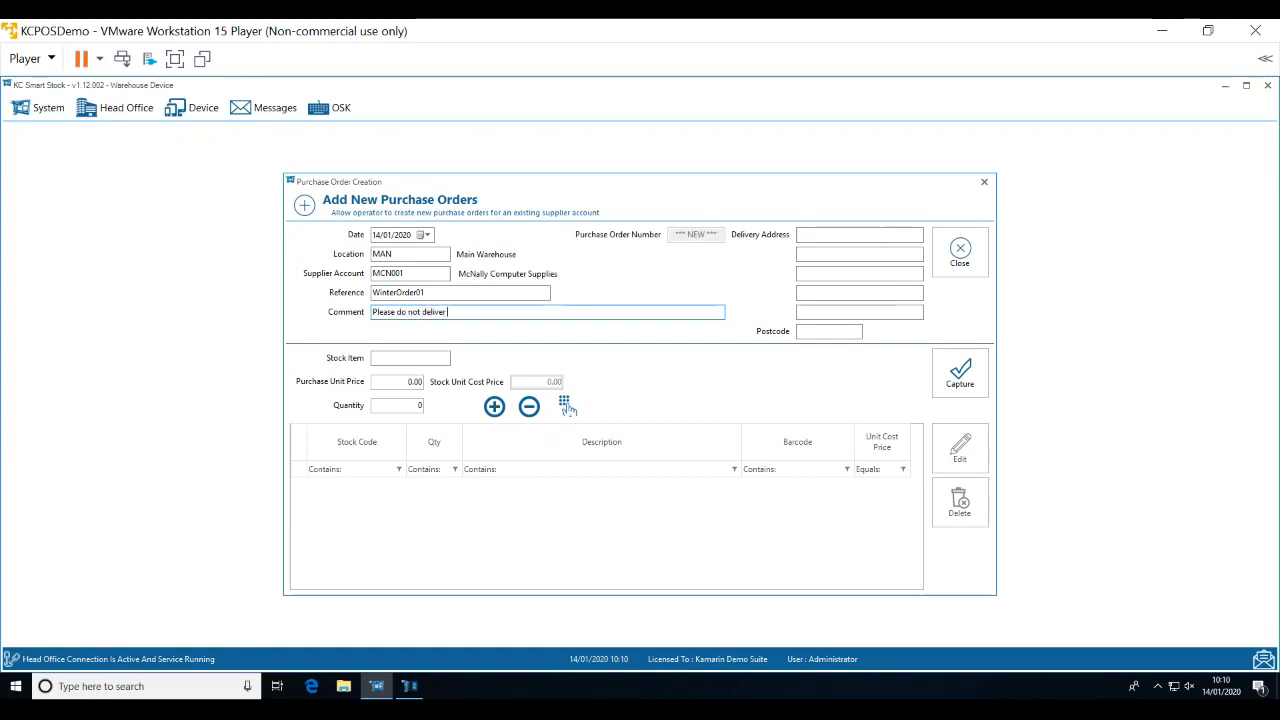
text(on weekends)
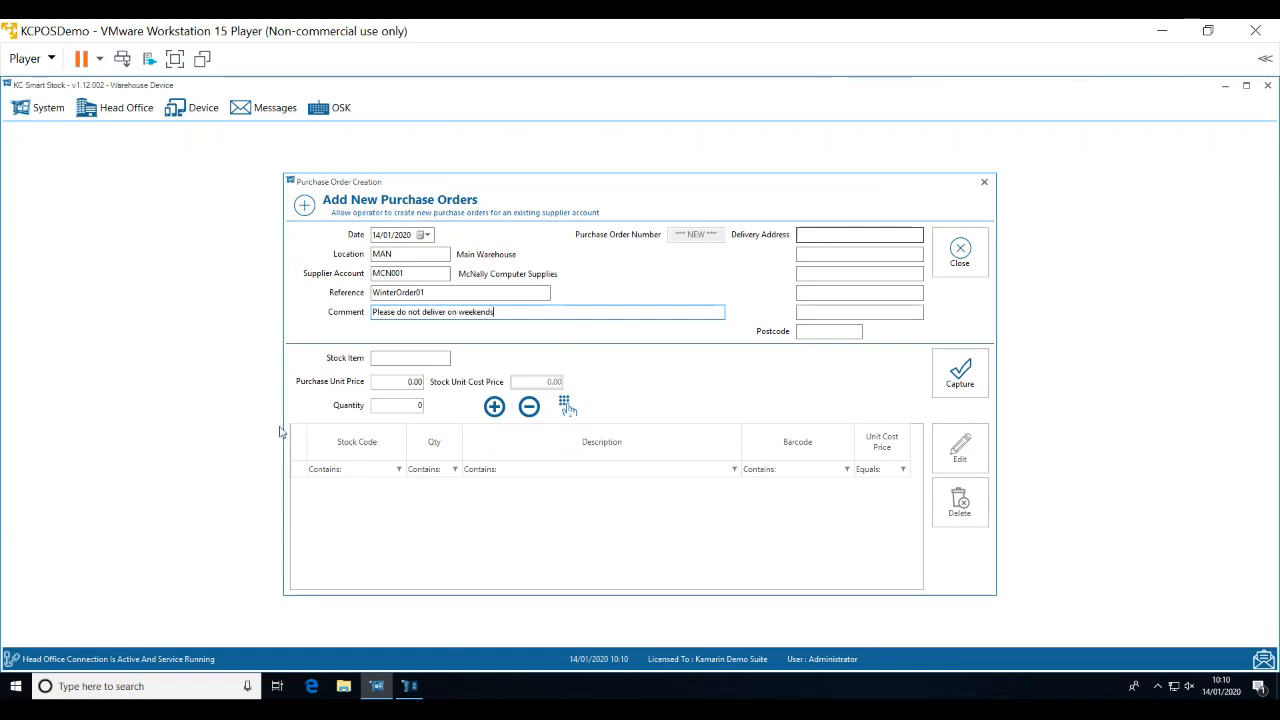
click(392, 361)
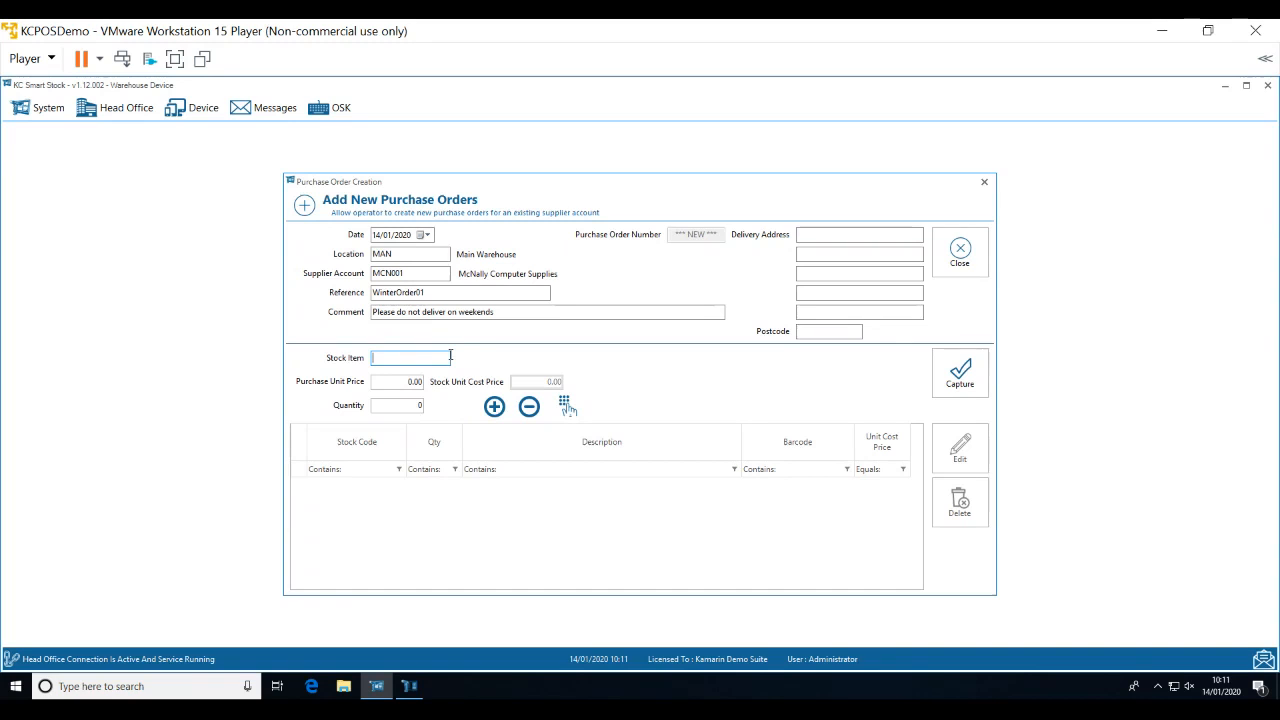
text(PRITT)
key(Return)
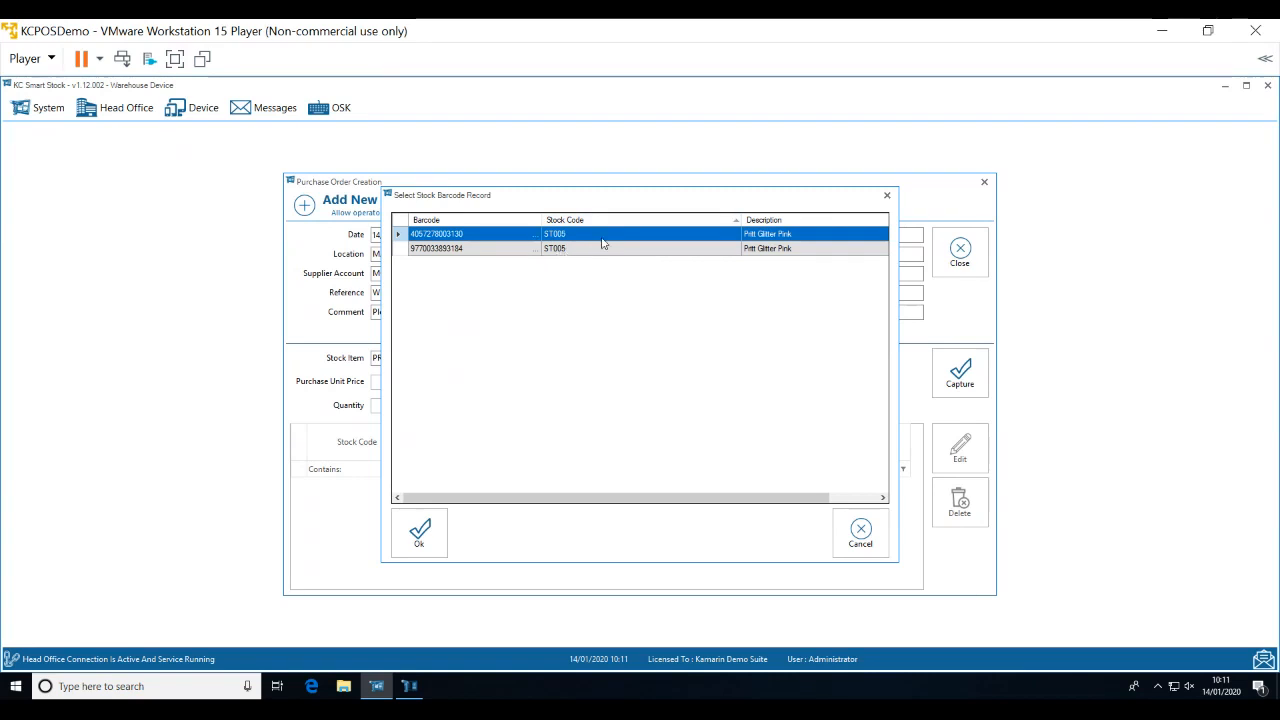
double_click(603, 243)
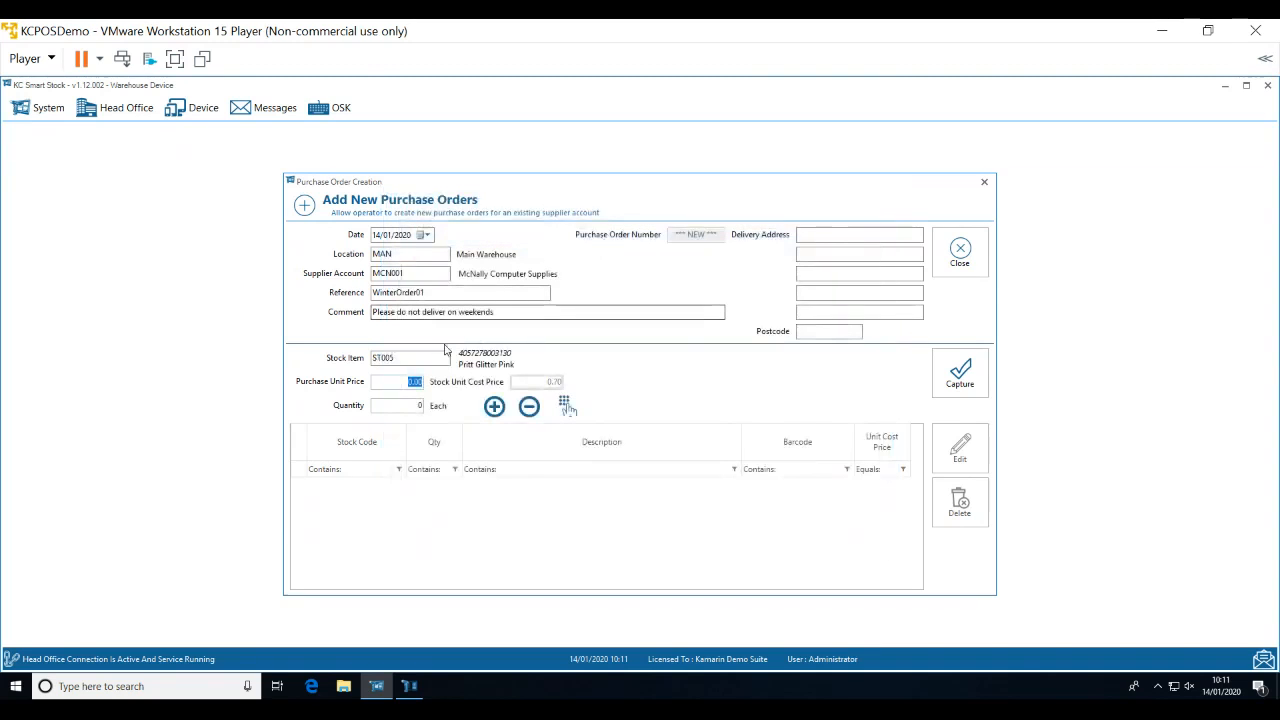
Add Pritt Glitter Pink to the purchase order with a quantity of 5.
key(Tab)
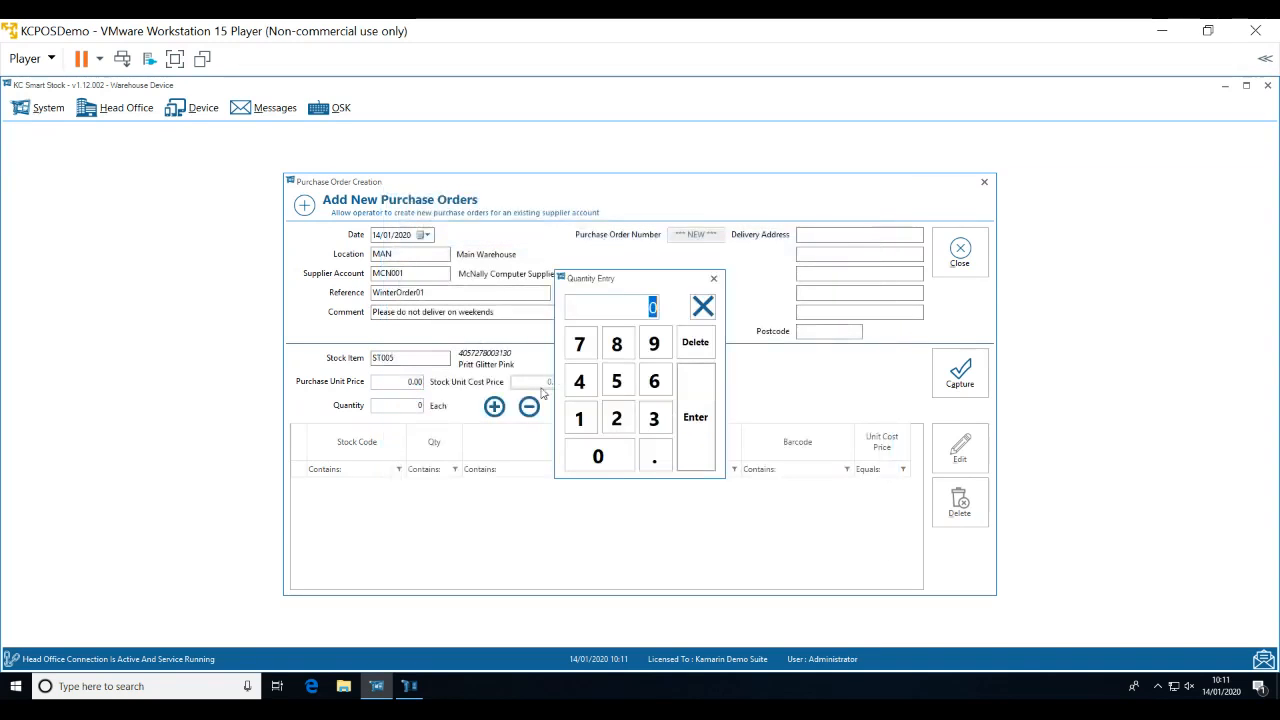
click(616, 390)
click(695, 420)
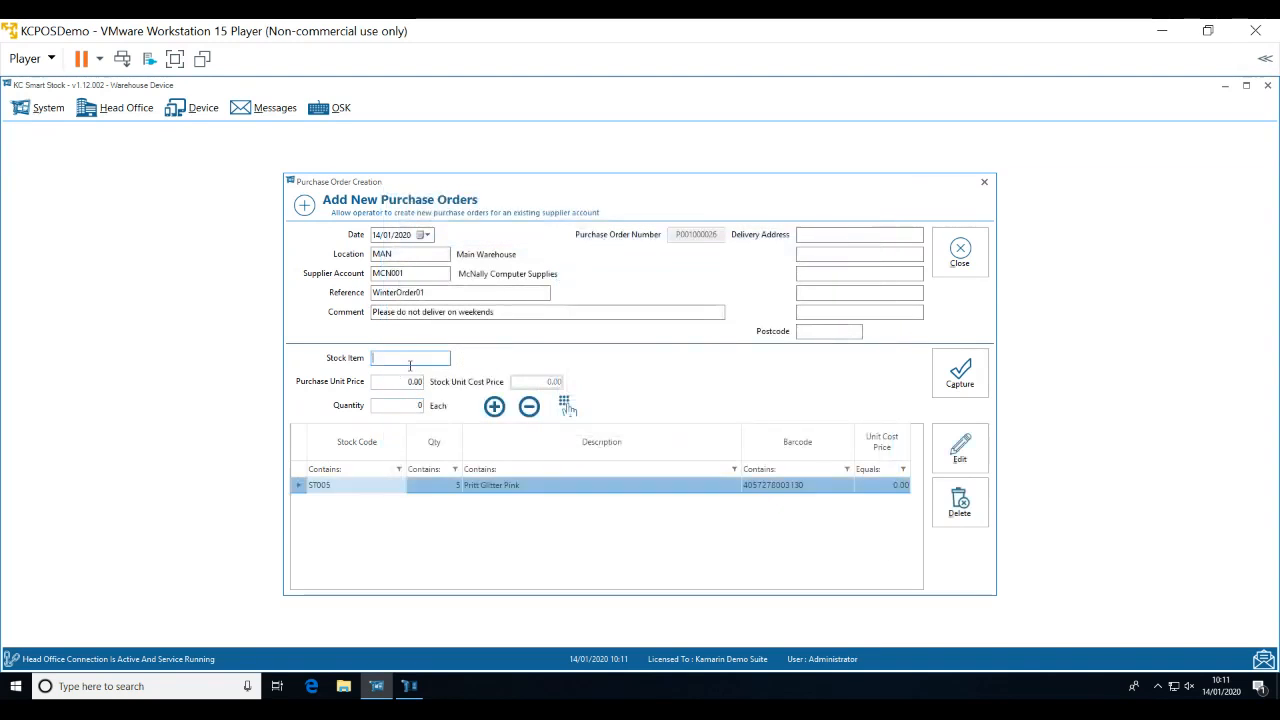
Look up the stock item BINDER and add Binder Clips (ST002) to the order with a quantity of 7.
text(BINDER)
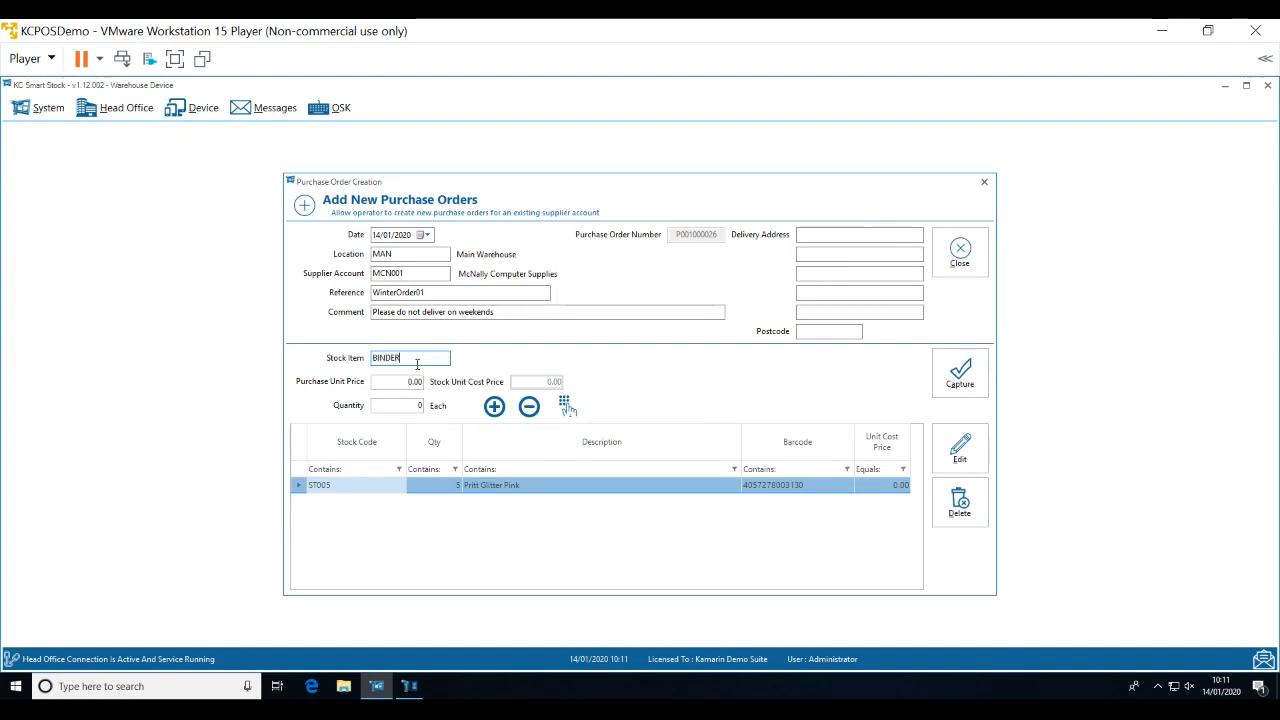
key(Return)
key(Return)
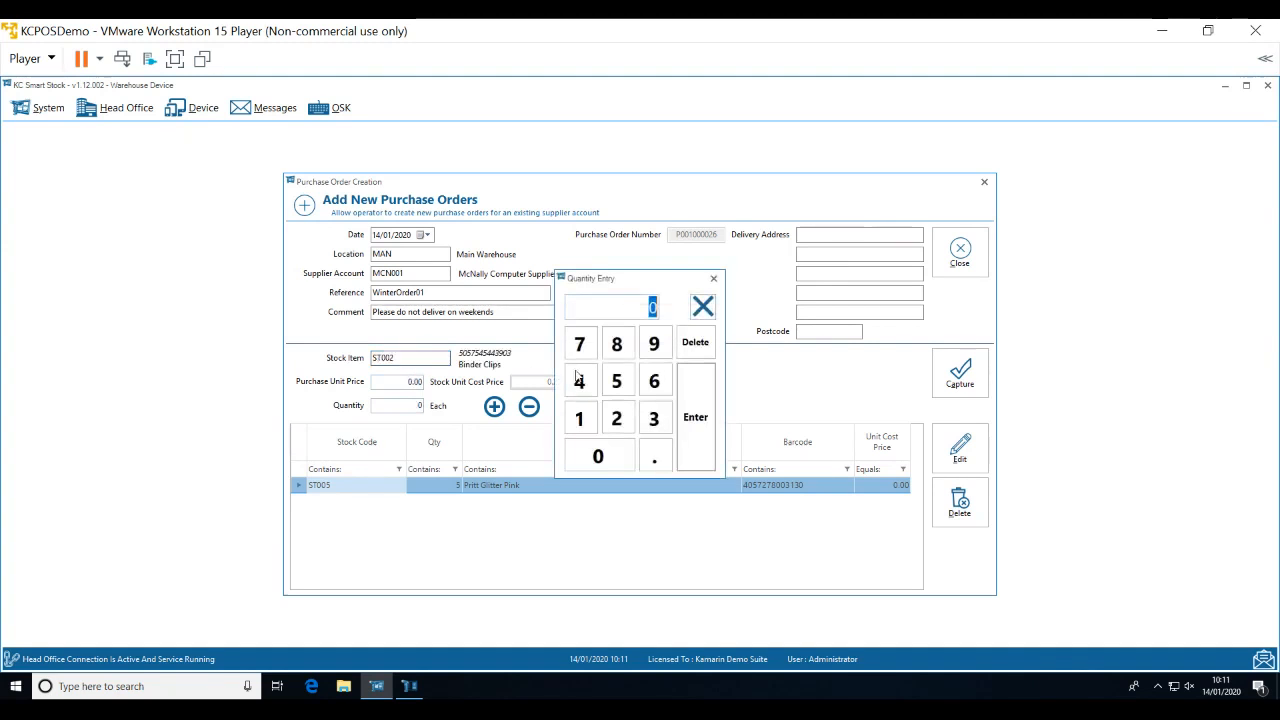
click(579, 343)
click(705, 422)
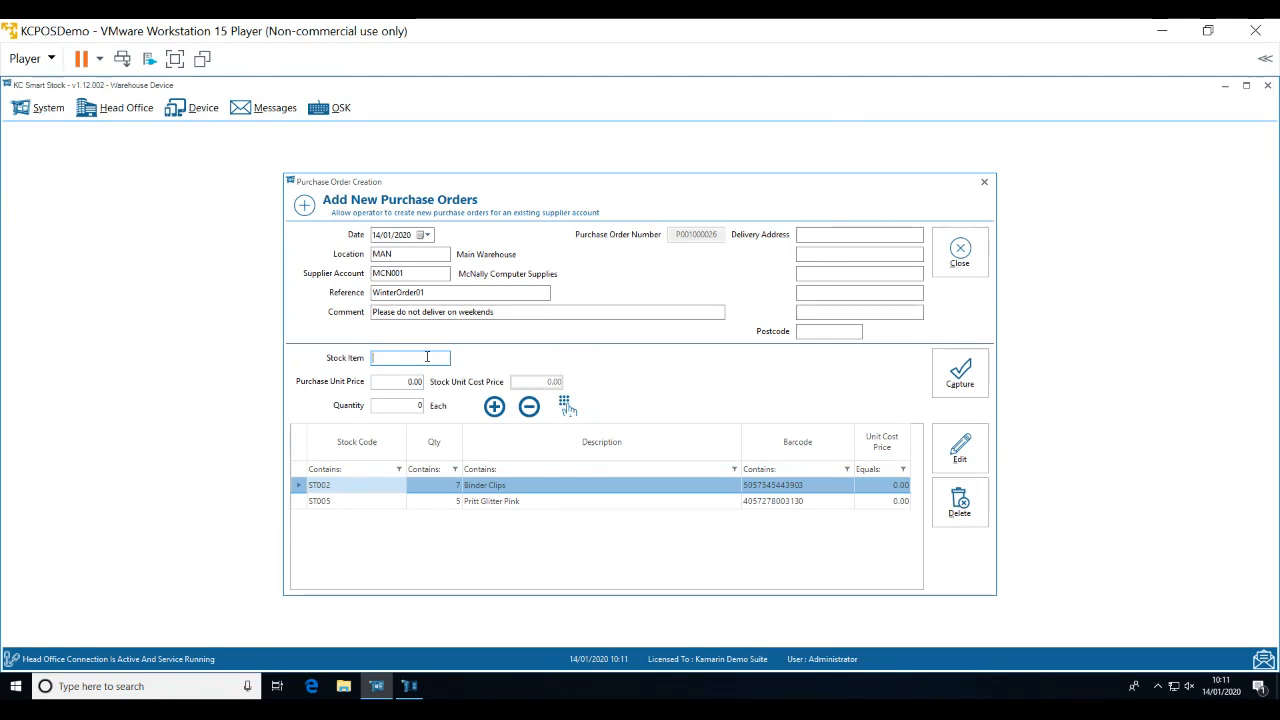
Look up the stock item PRAWN and add Prawn Cocktail (PRA001) to the order with a quantity of 5.
text(PRA001)
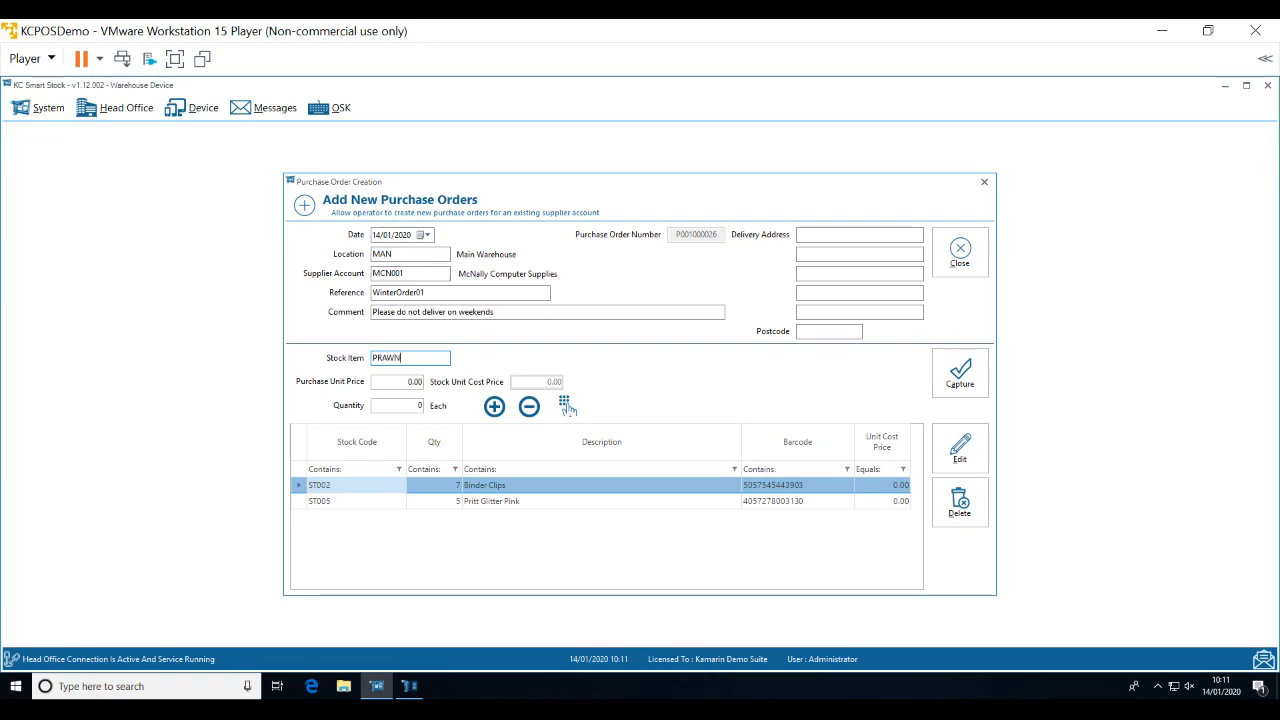
key(Return)
key(Return)
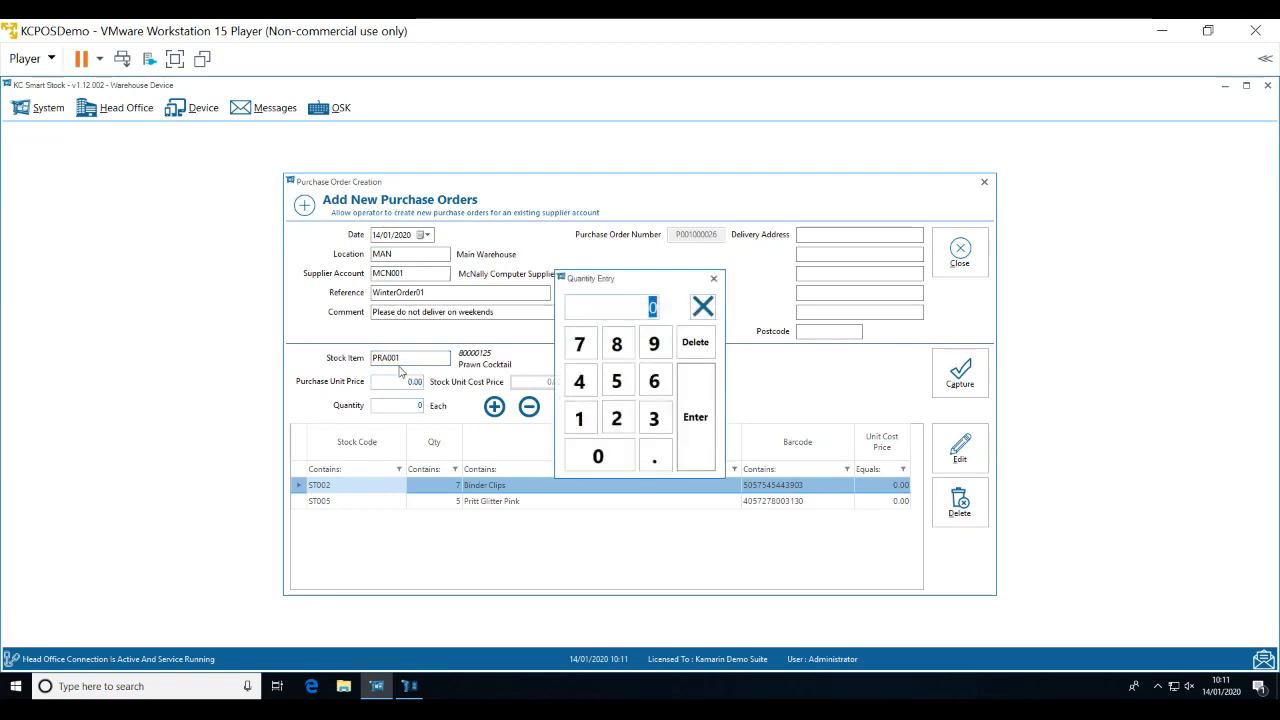
click(608, 380)
click(695, 416)
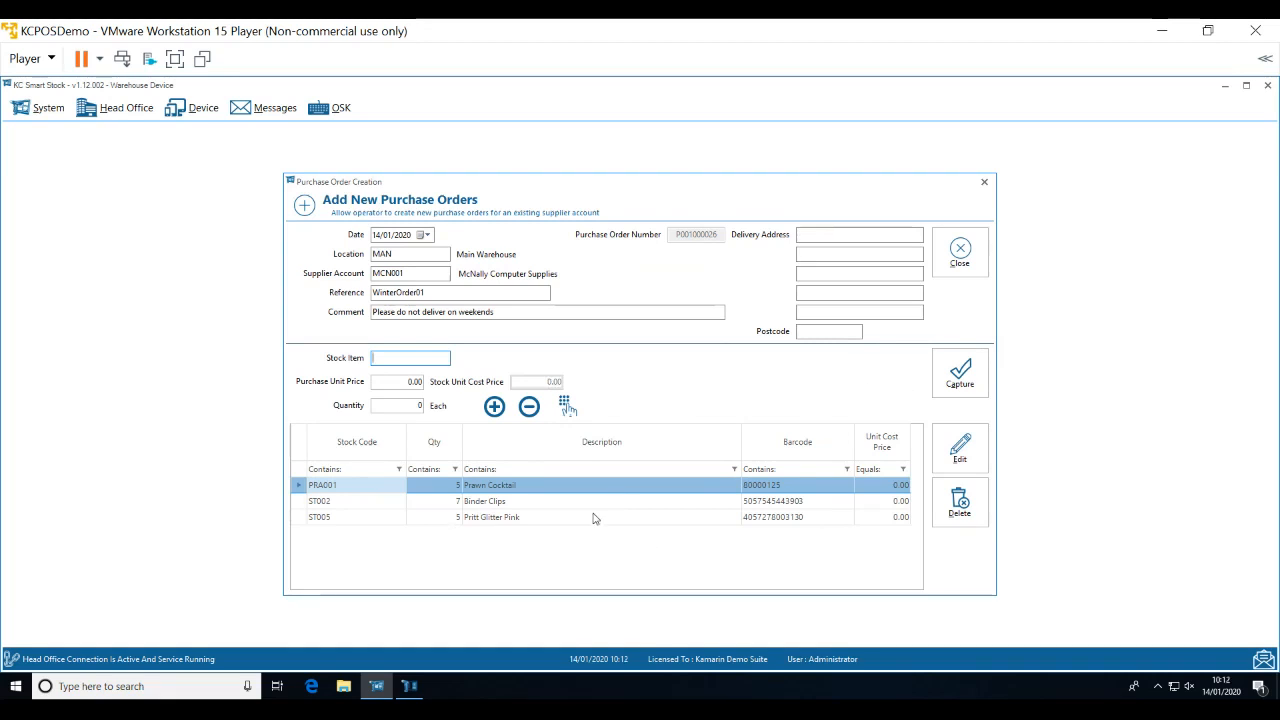
Finish the WinterOrder01 purchase order, pass it for authorisation and close Purchase Order Creation.
click(966, 258)
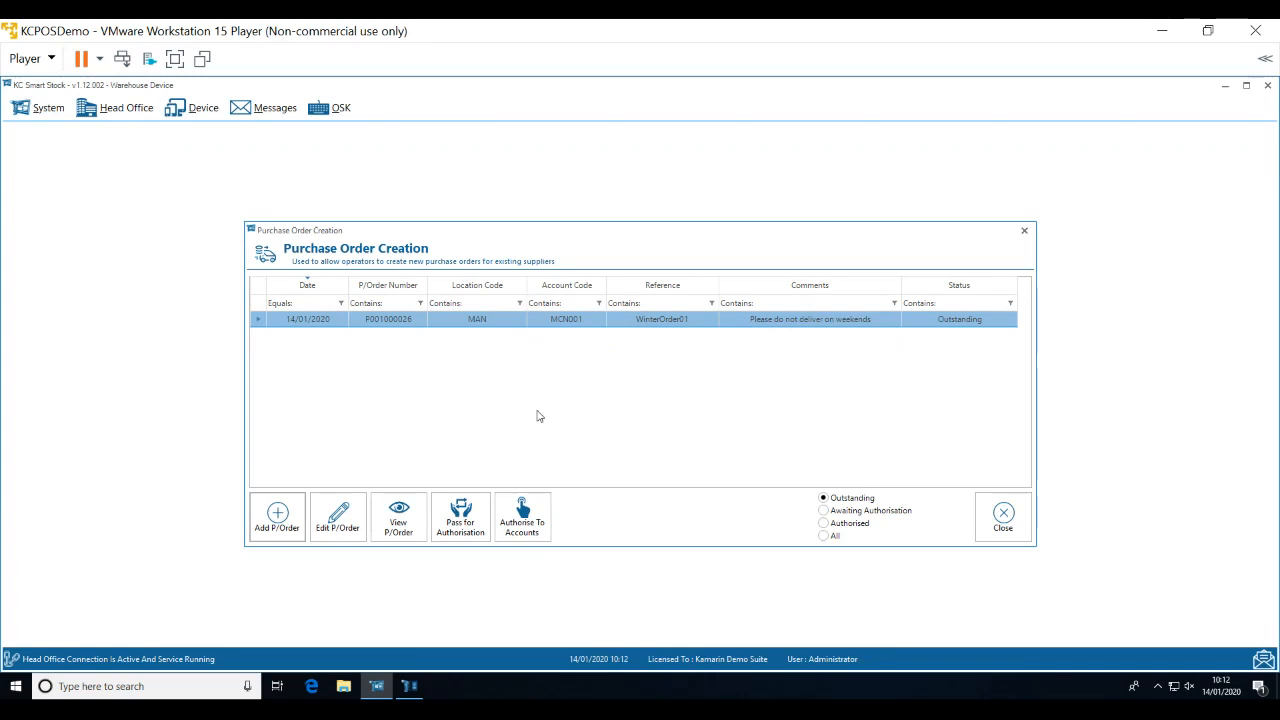
click(459, 521)
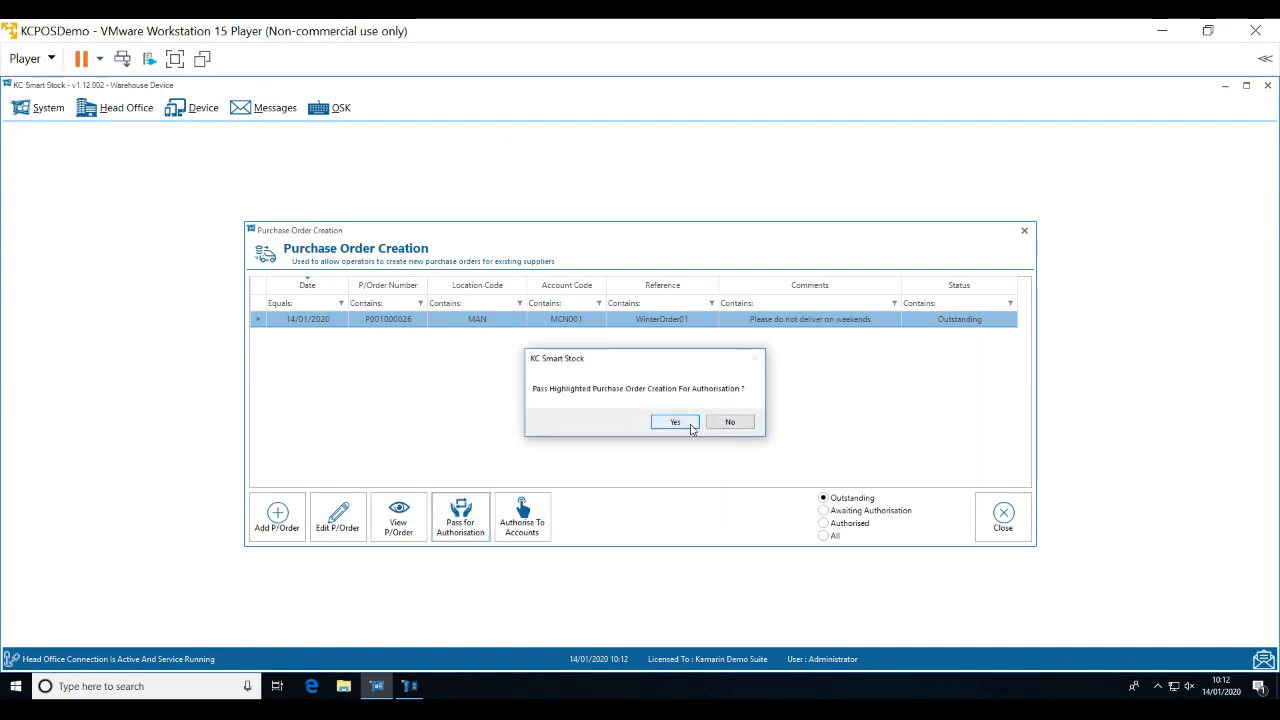
click(690, 424)
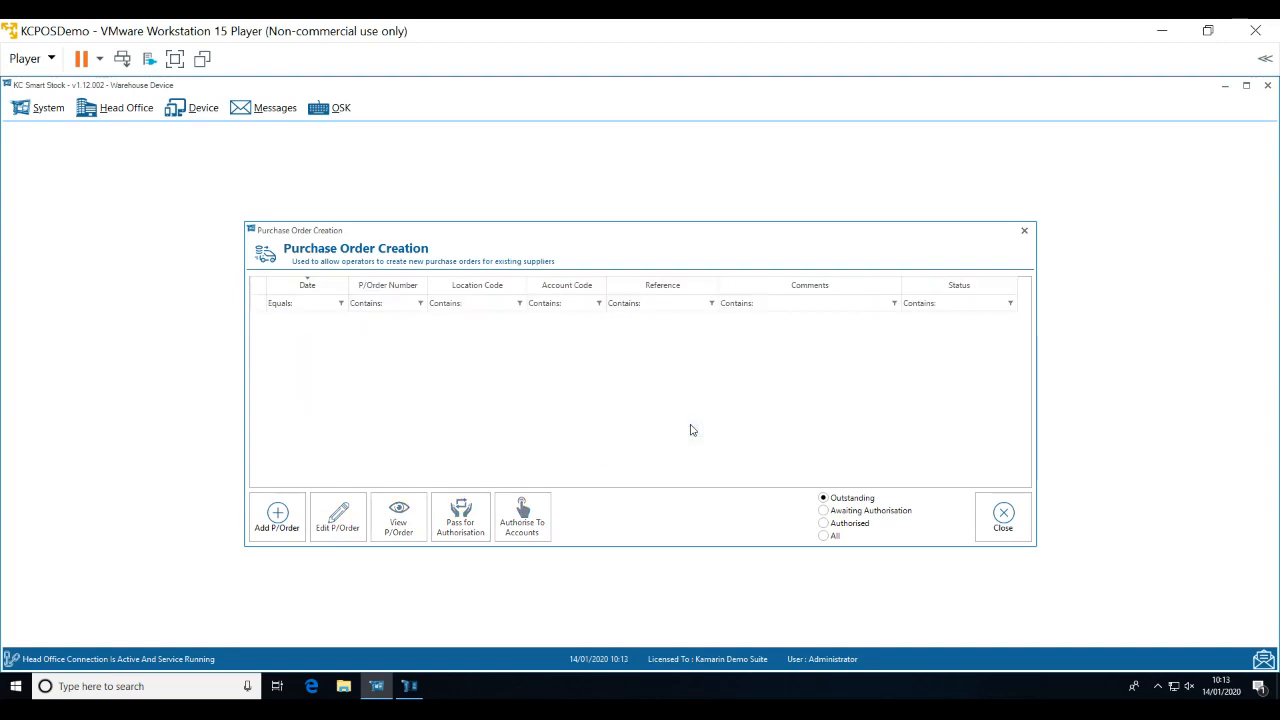
click(1003, 515)
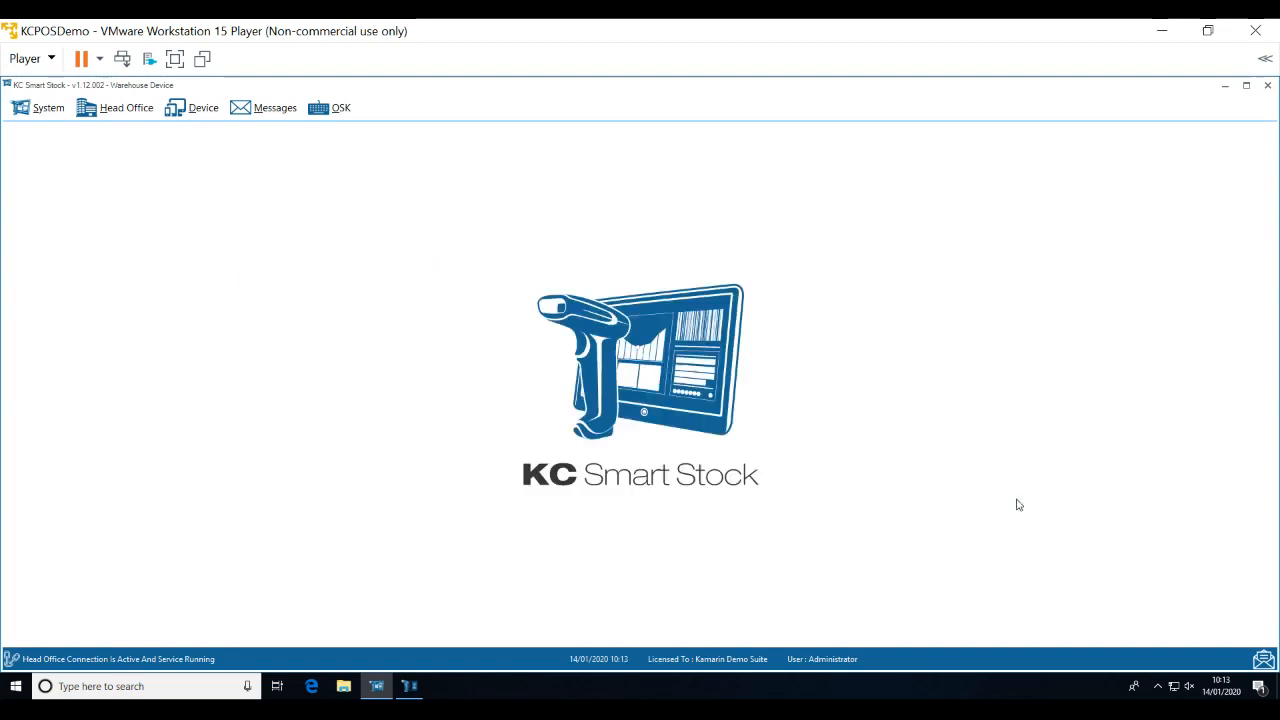
Start a new goods receipt in Goods Receipt Inwards, searching purchase orders for 5 and selecting the one from Supplier 1.
click(170, 115)
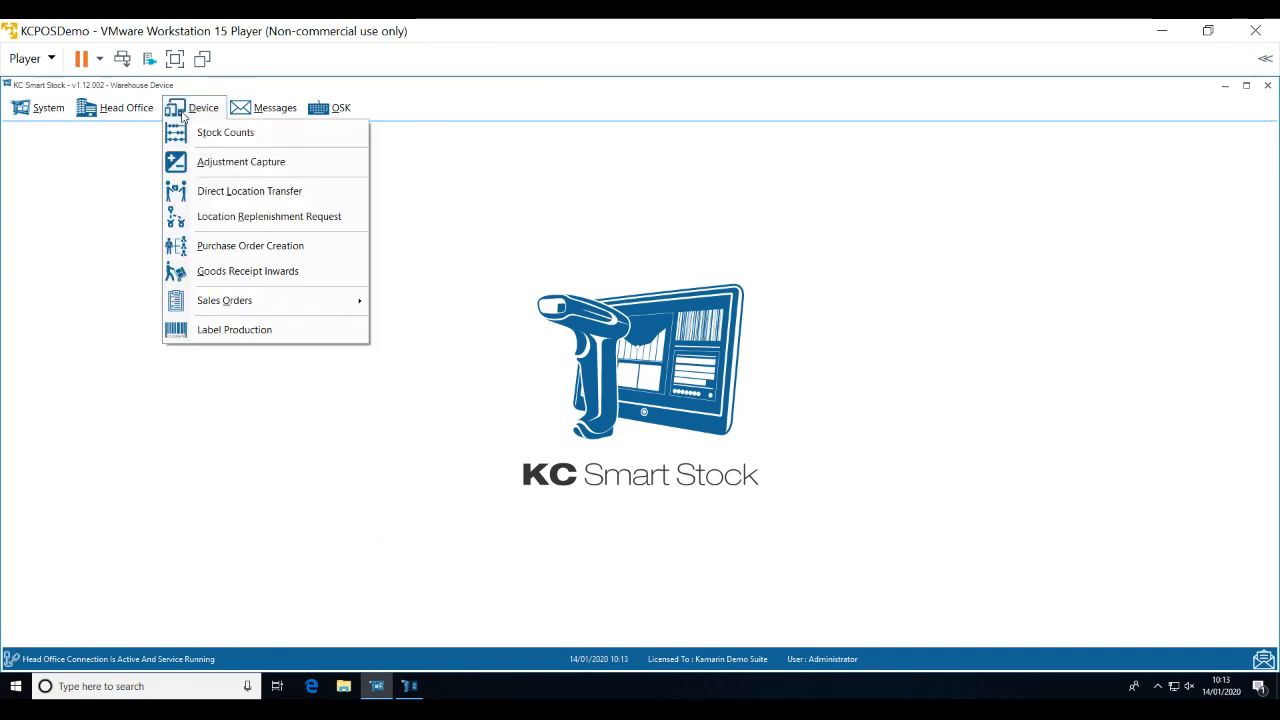
click(241, 276)
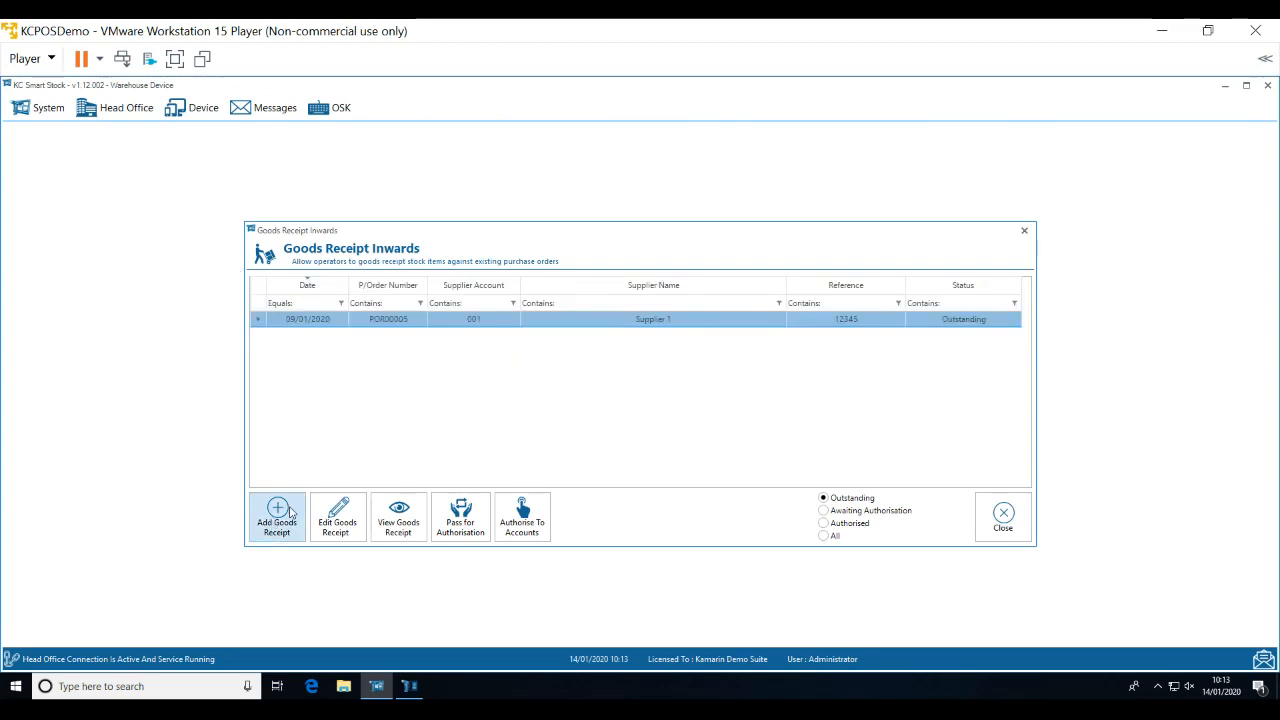
click(278, 515)
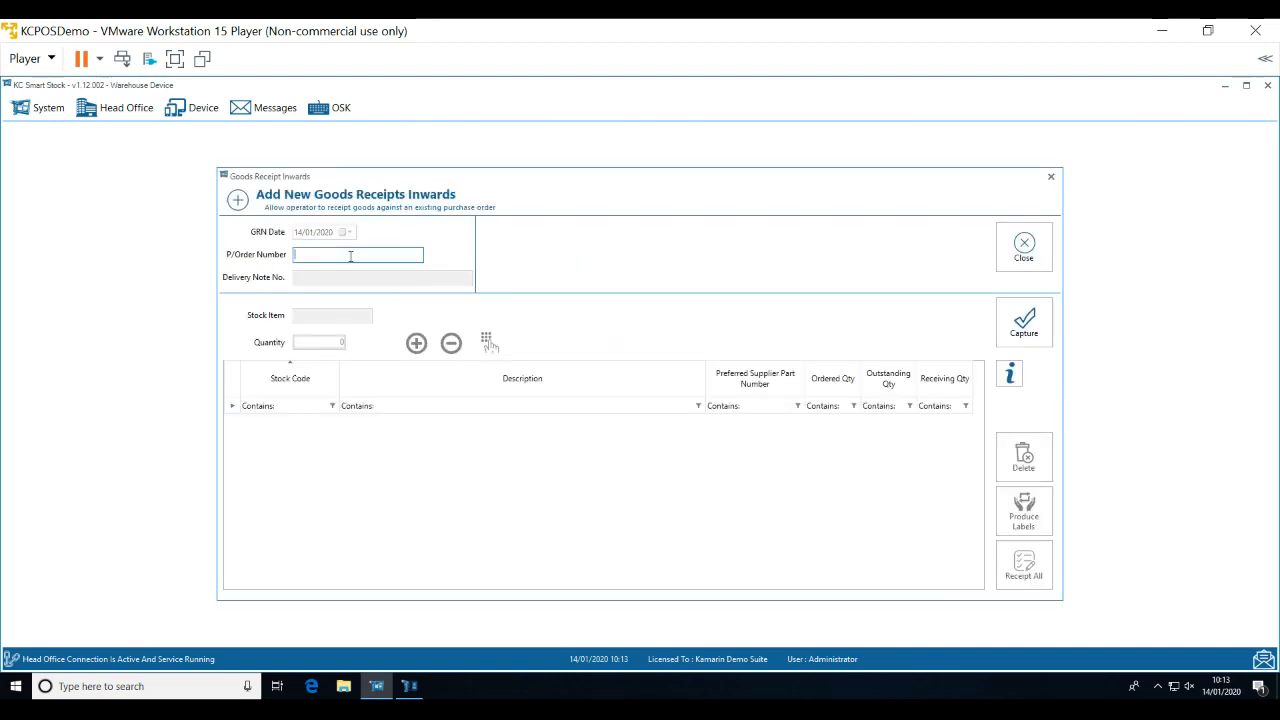
text(5)
key(Return)
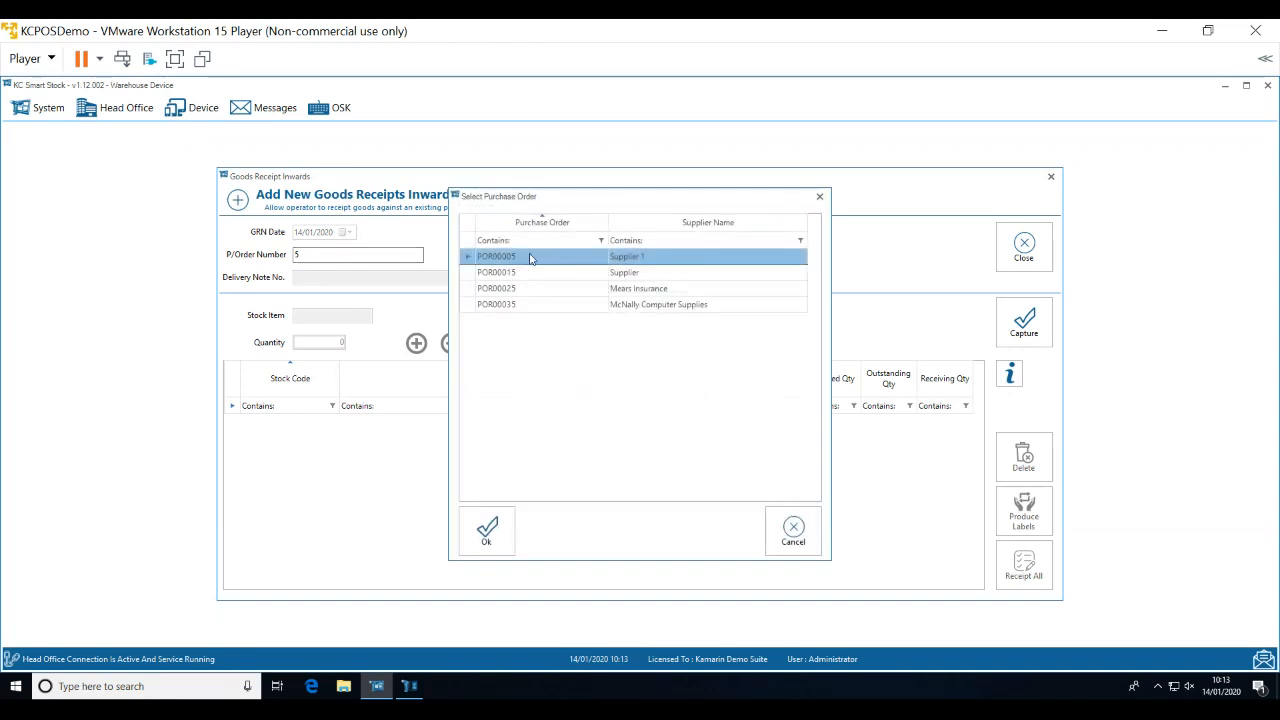
click(487, 530)
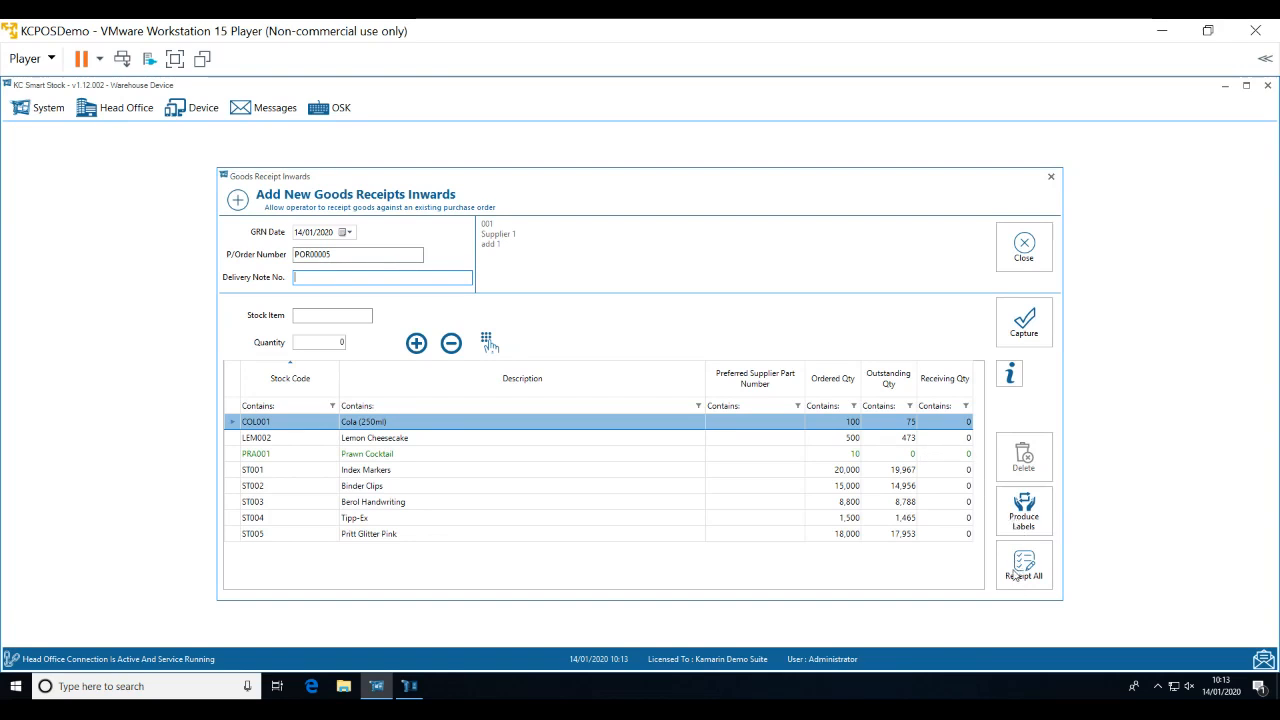
Try to receive a quantity of 2 for Cola (250ml) without a delivery note number.
click(960, 424)
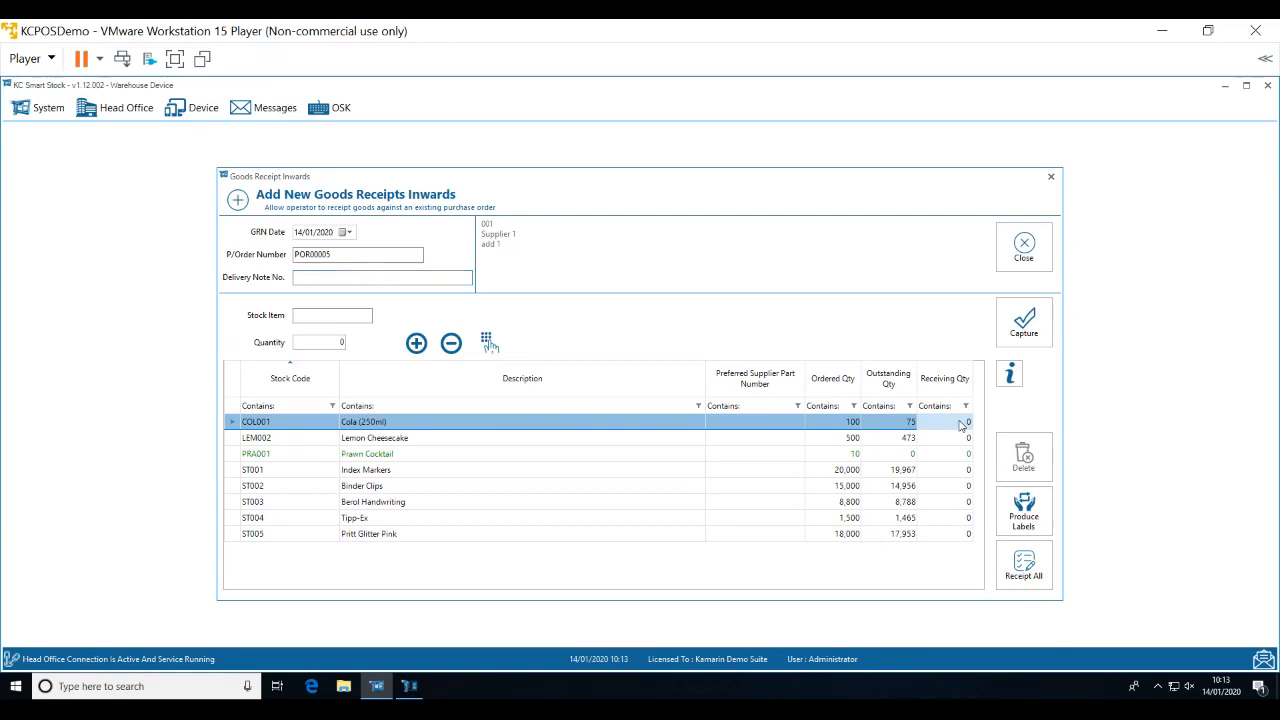
double_click(962, 425)
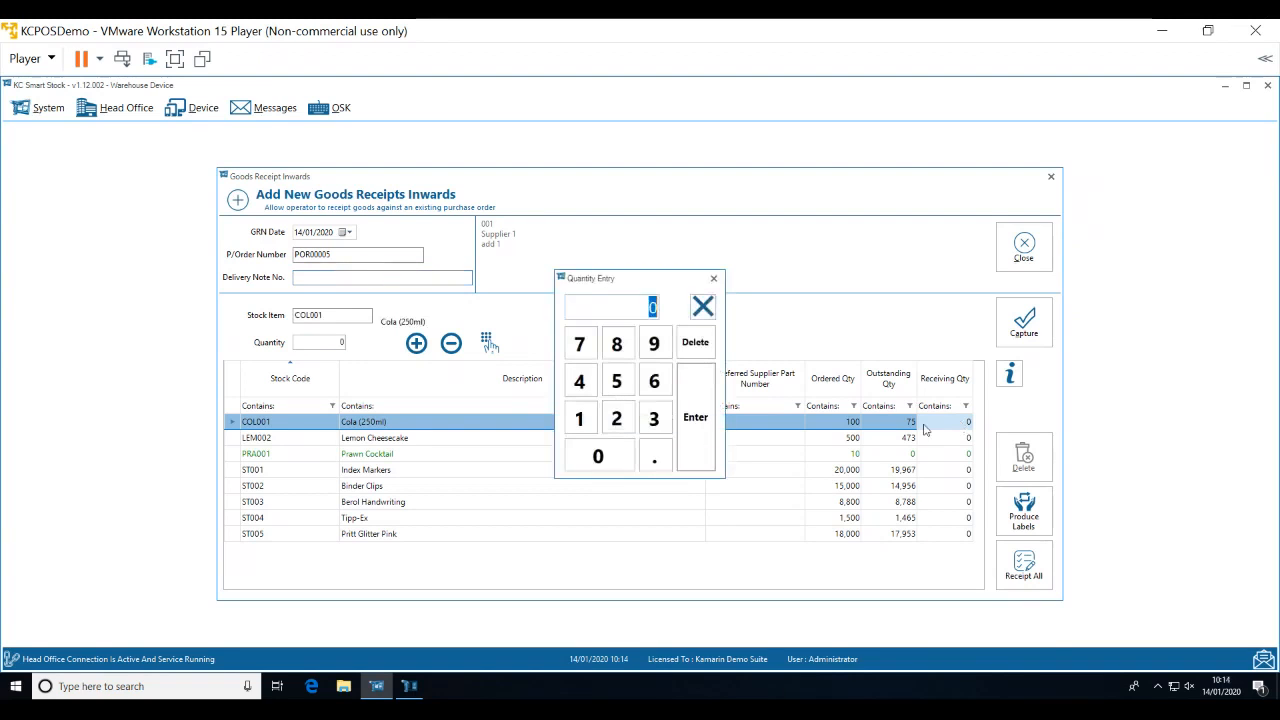
click(616, 420)
click(695, 438)
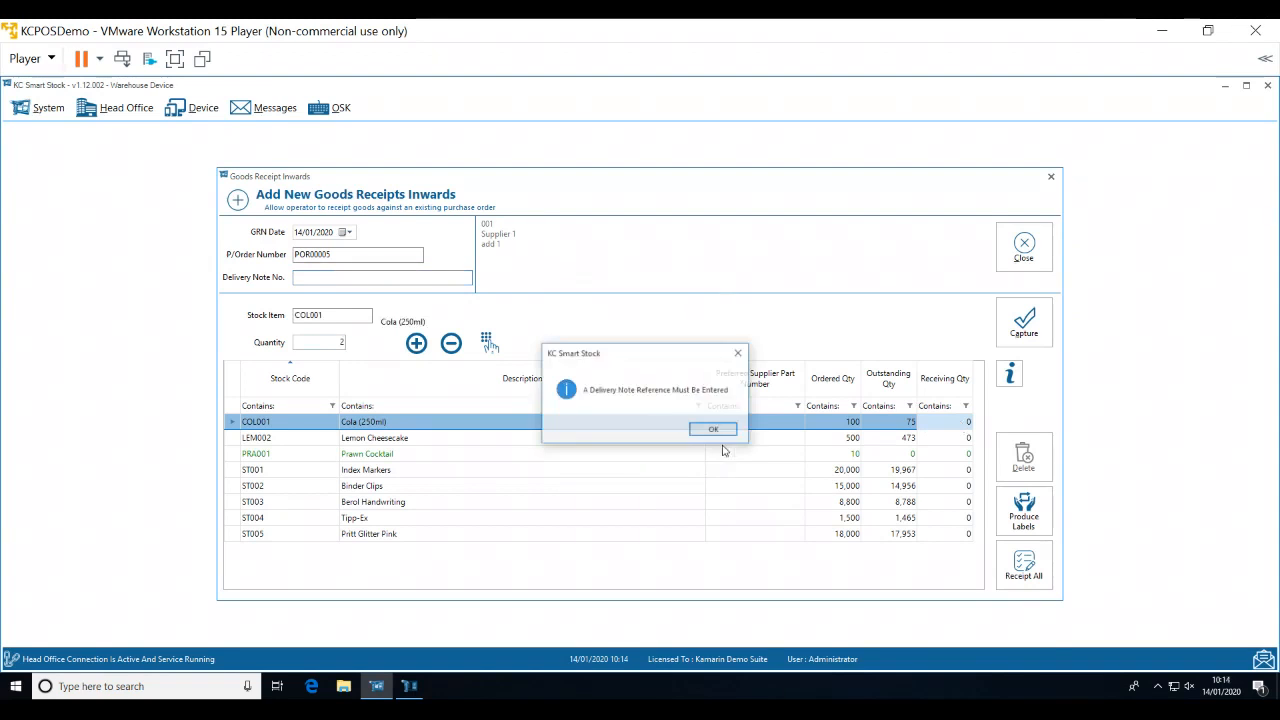
click(710, 432)
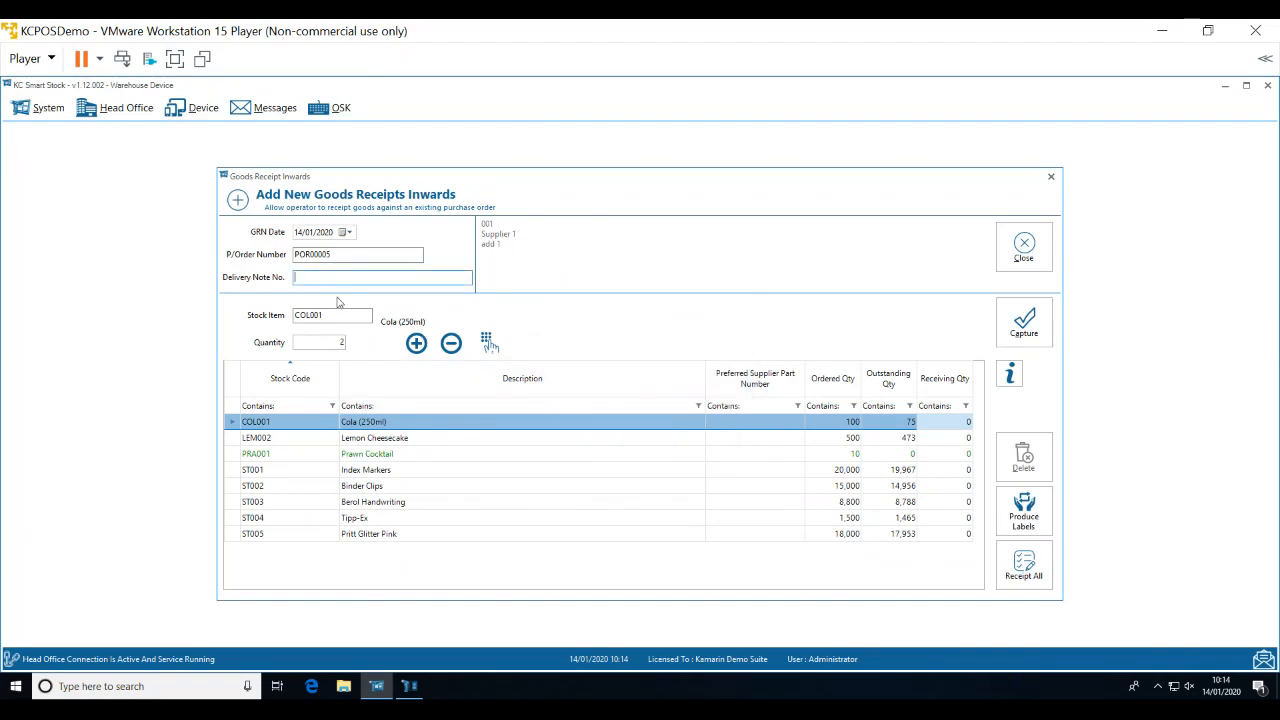
Set the delivery note number to 12345 and receive a quantity of 2 for Cola (250ml).
text(12345)
click(940, 430)
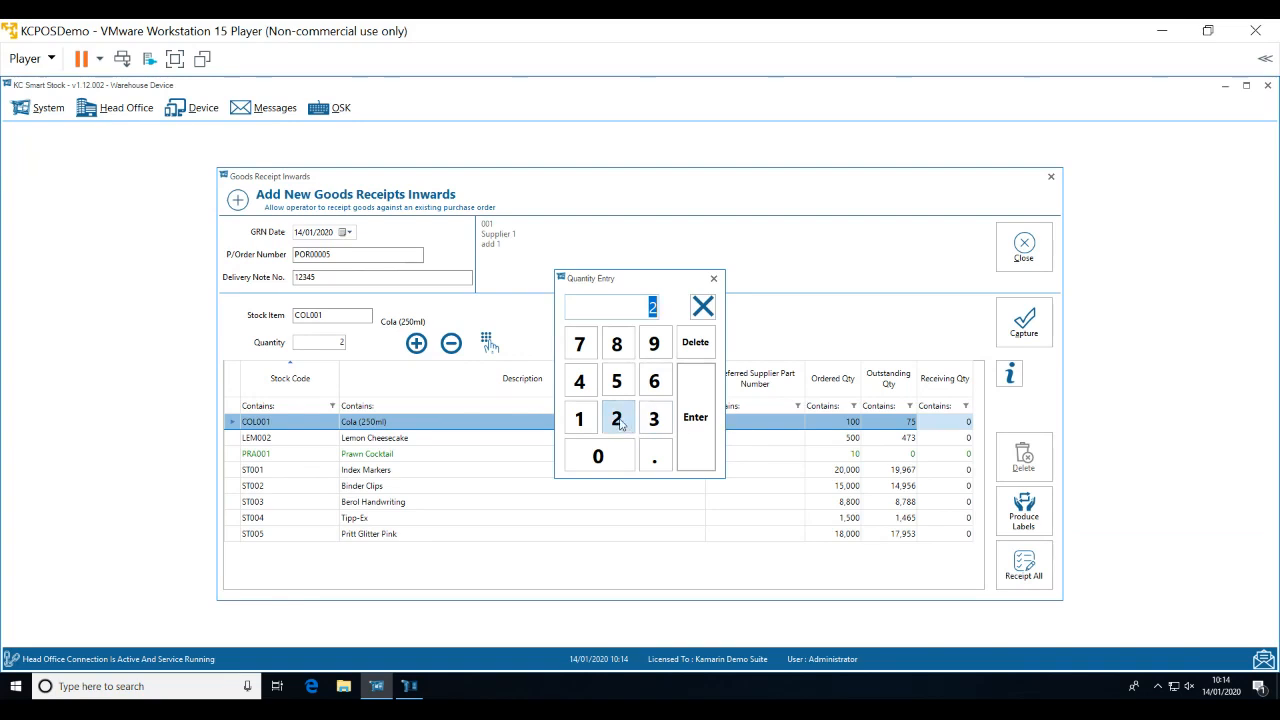
click(697, 418)
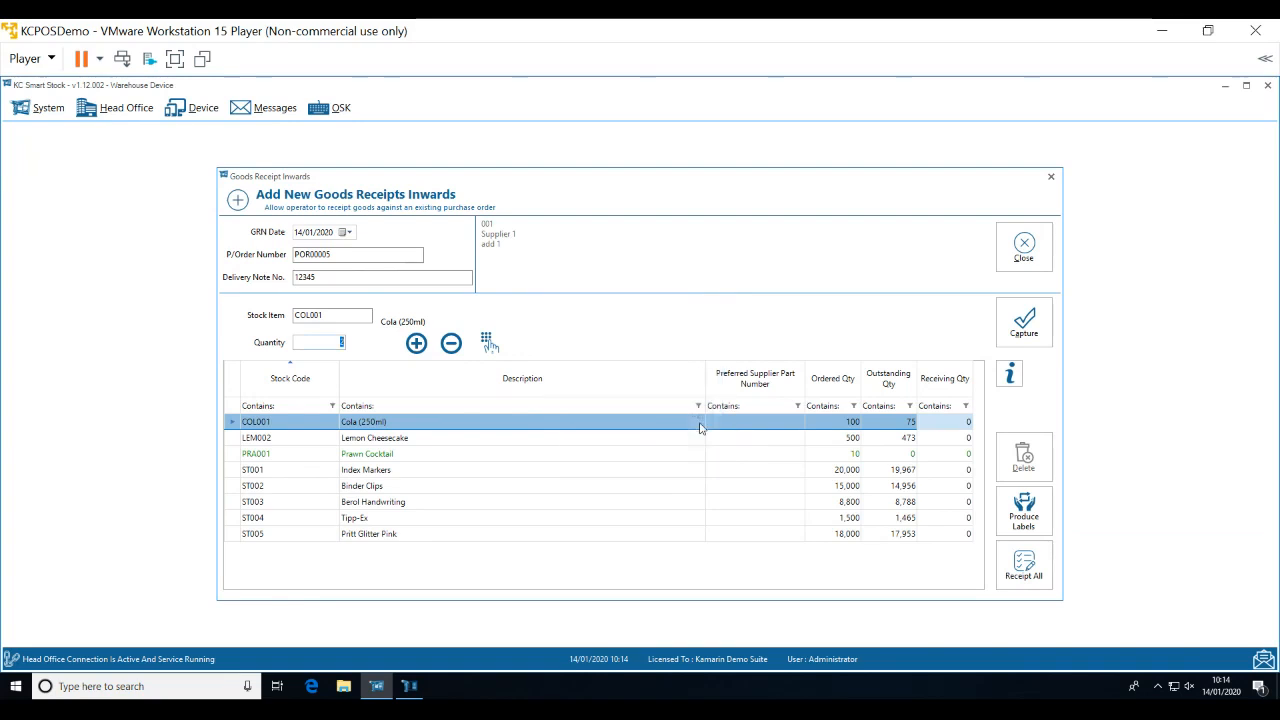
Receive a quantity of 3 for Index Markers (ST001) on the goods receipt.
click(951, 472)
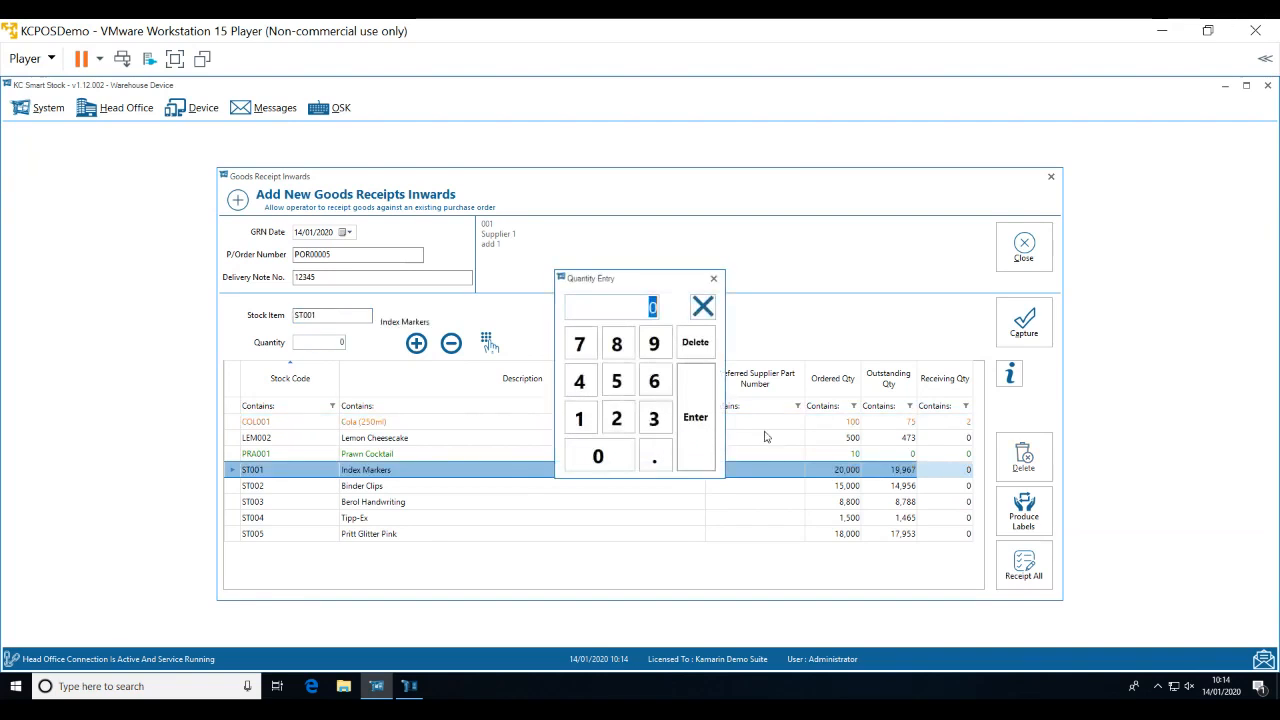
click(654, 418)
click(695, 417)
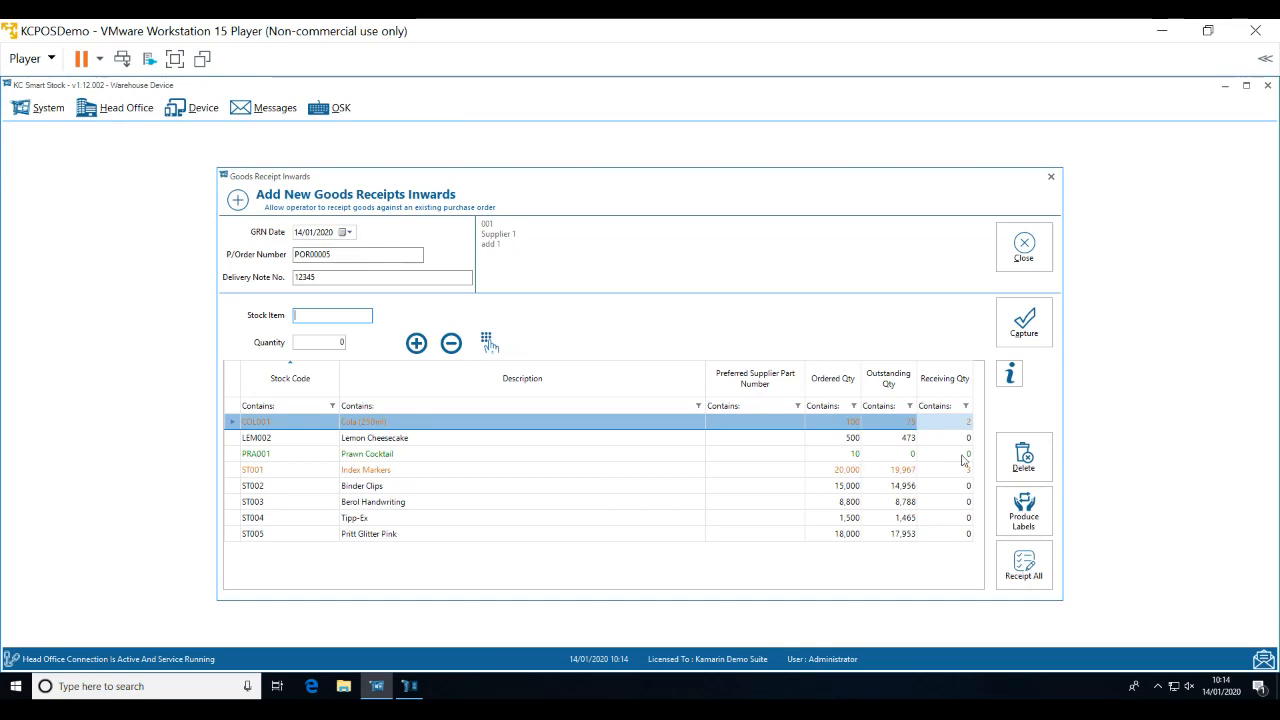
Receive a quantity of 2 for Berol Handwriting (ST003) on the goods receipt.
click(941, 507)
double_click(941, 512)
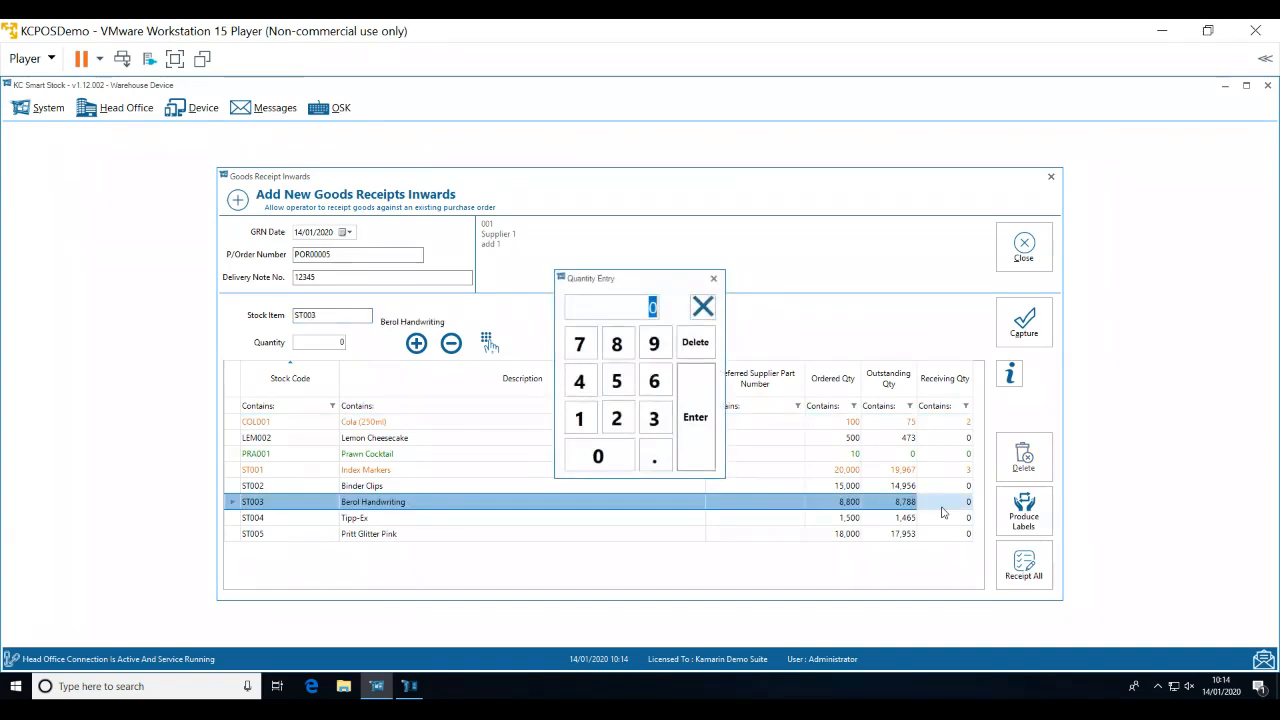
click(615, 418)
click(695, 443)
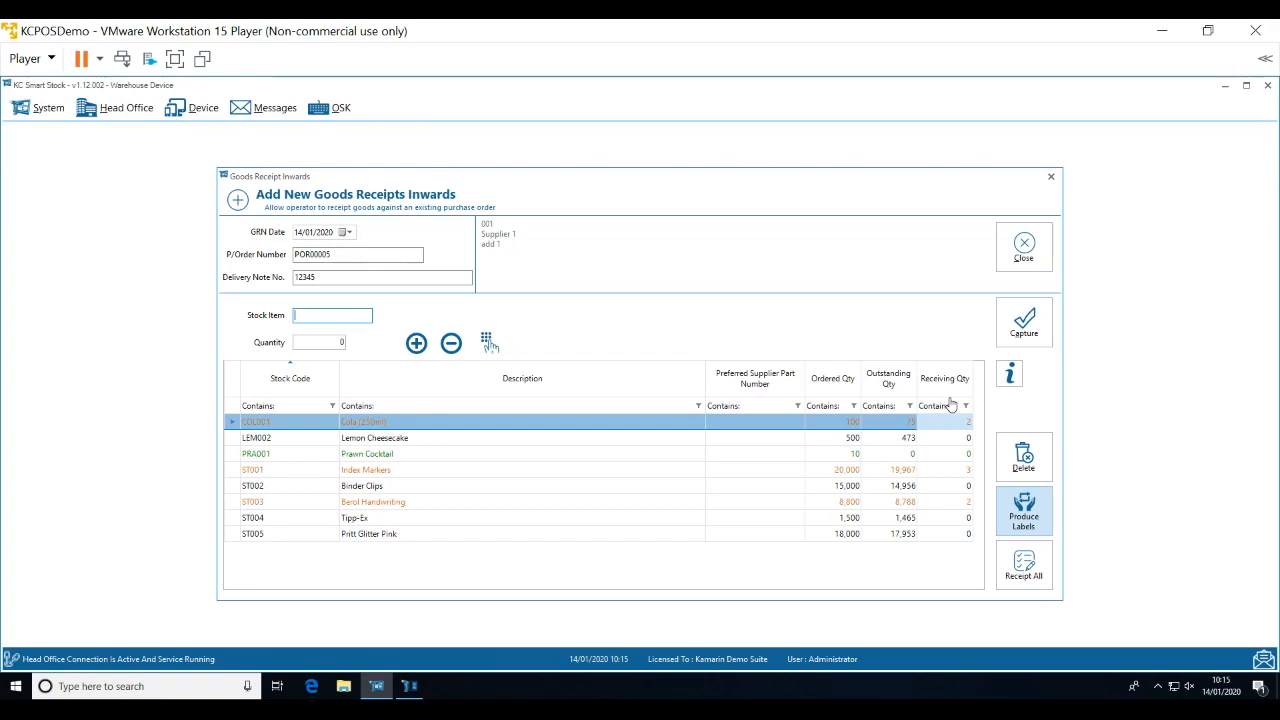
Finish the new 14/01/2020 goods receipt, authorise it to accounts and close Goods Receipt Inwards.
click(1017, 251)
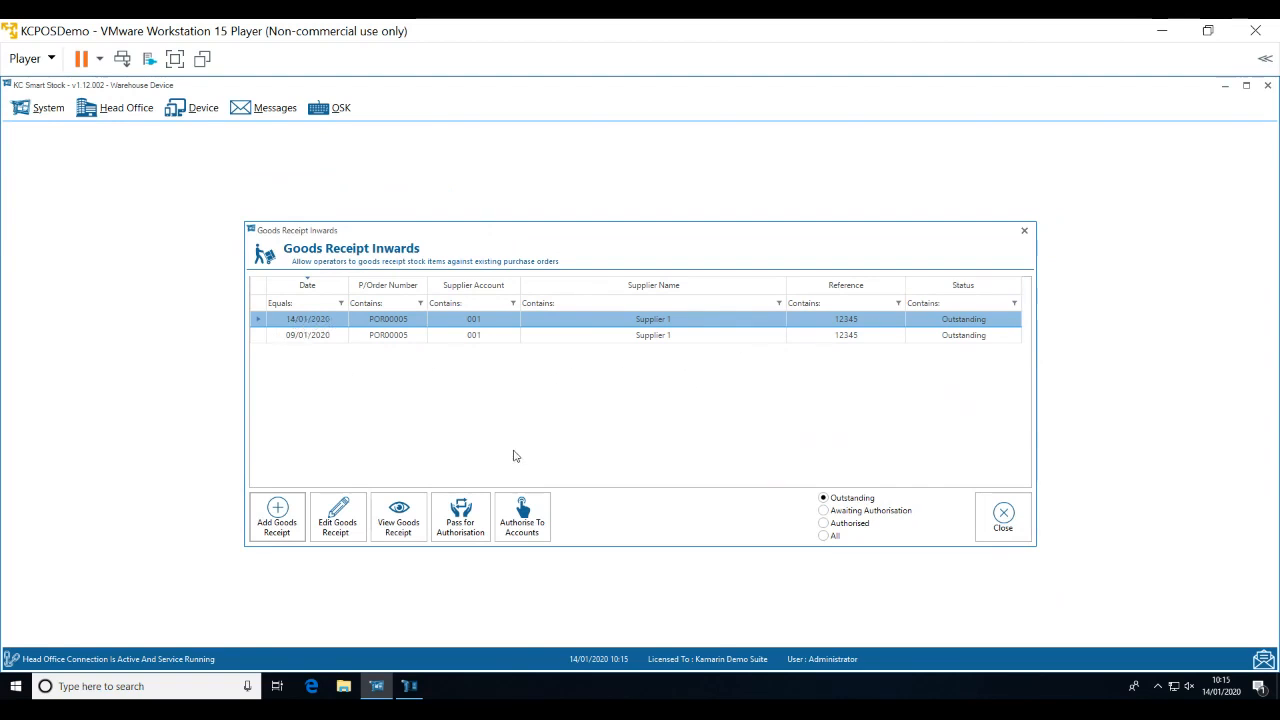
click(529, 524)
click(681, 426)
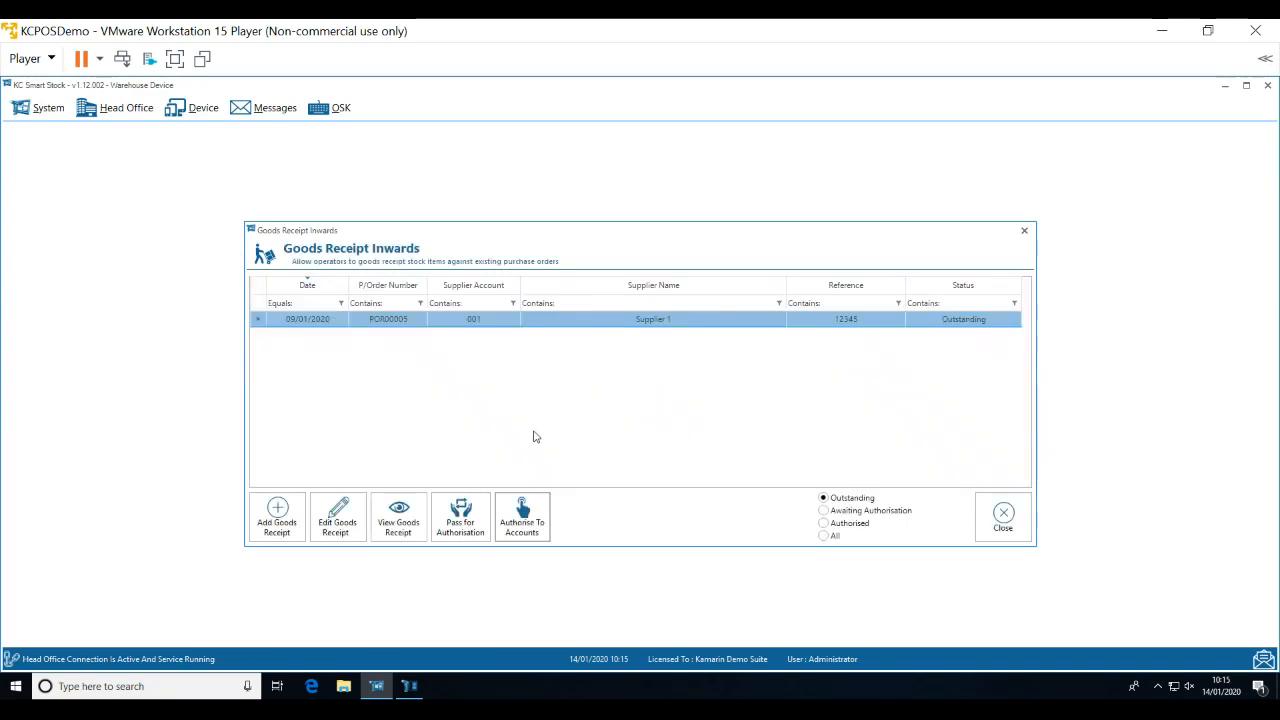
click(1003, 515)
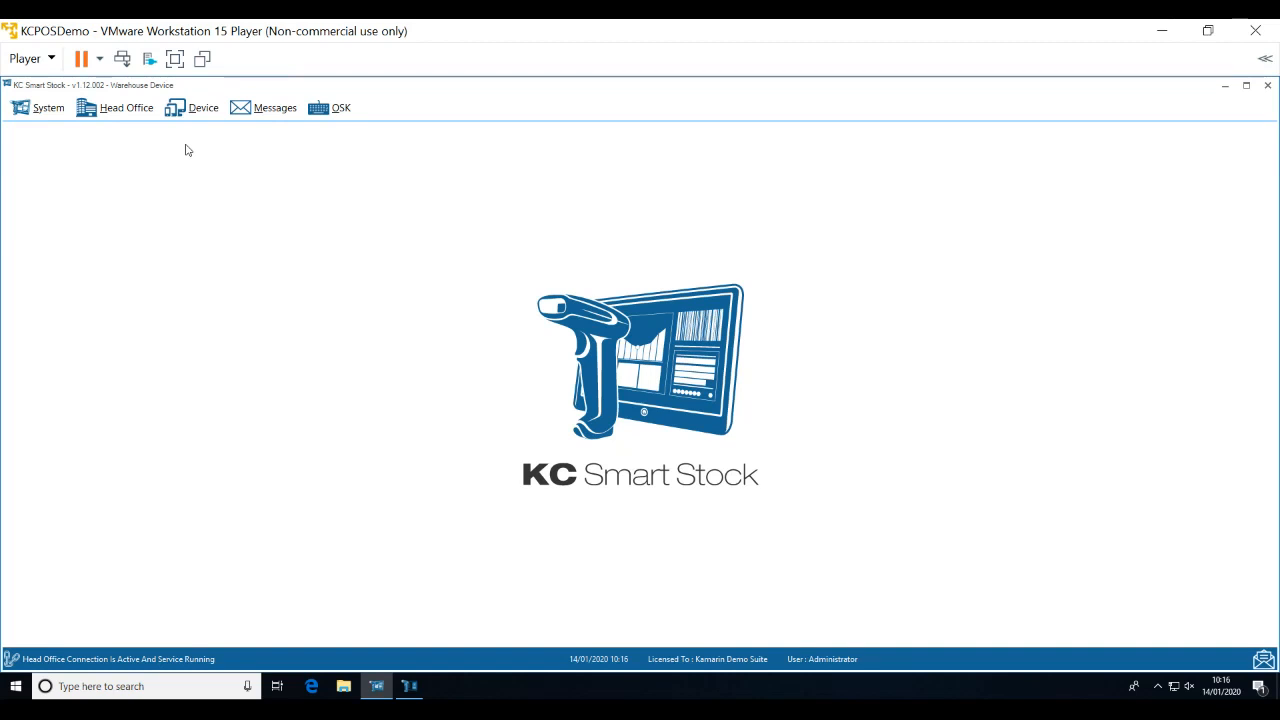
Start a new stock adjustment in Adjustment Capture and choose MAN (Main Warehouse) as its location.
click(195, 118)
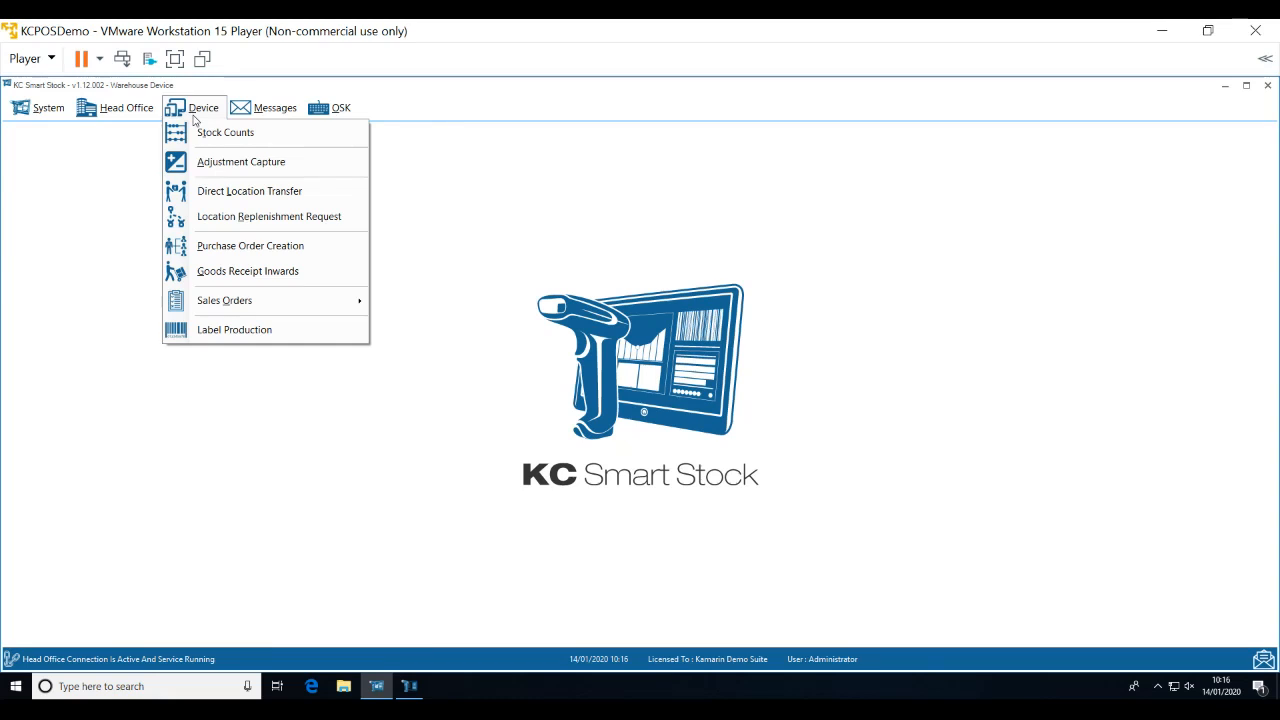
click(227, 163)
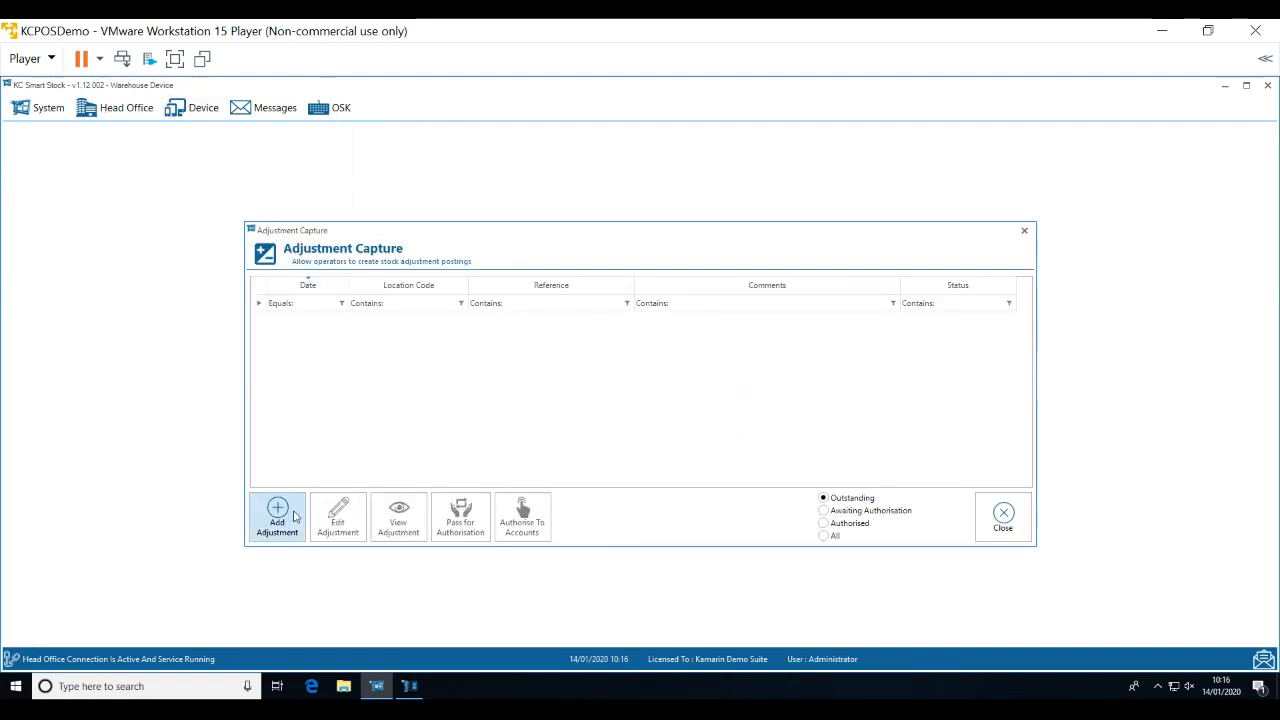
click(277, 516)
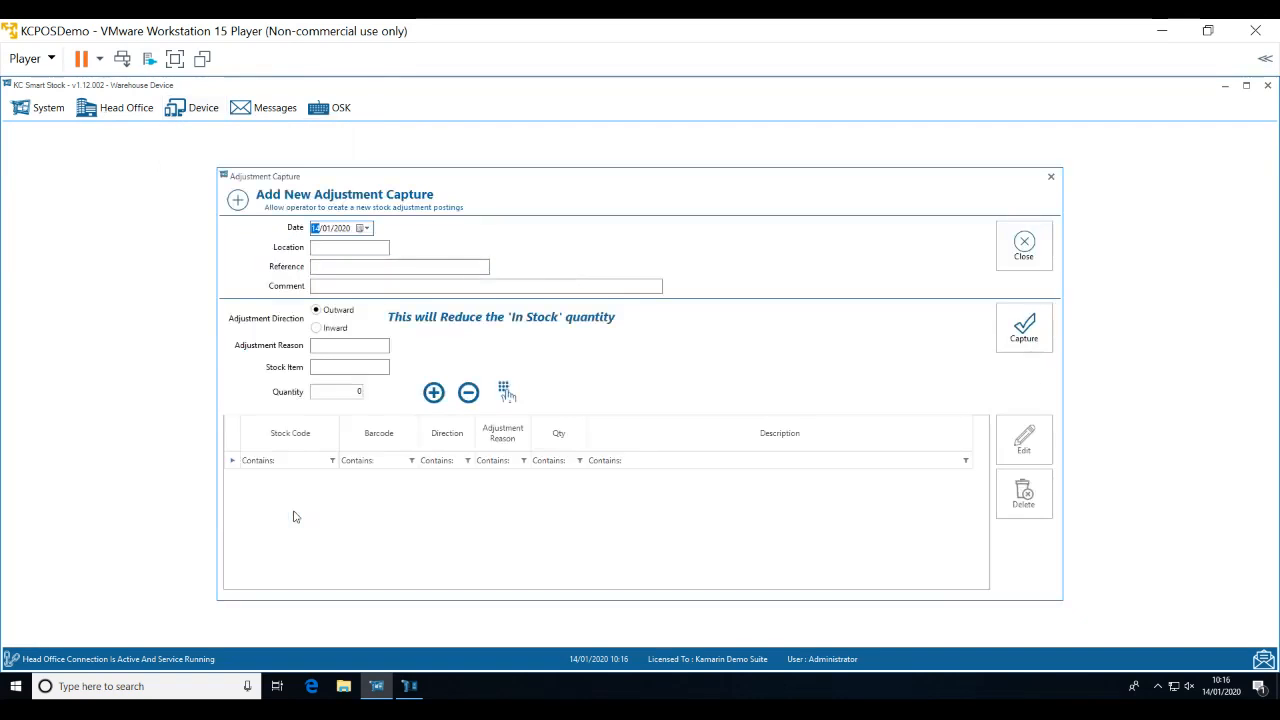
key(Tab)
key(Tab)
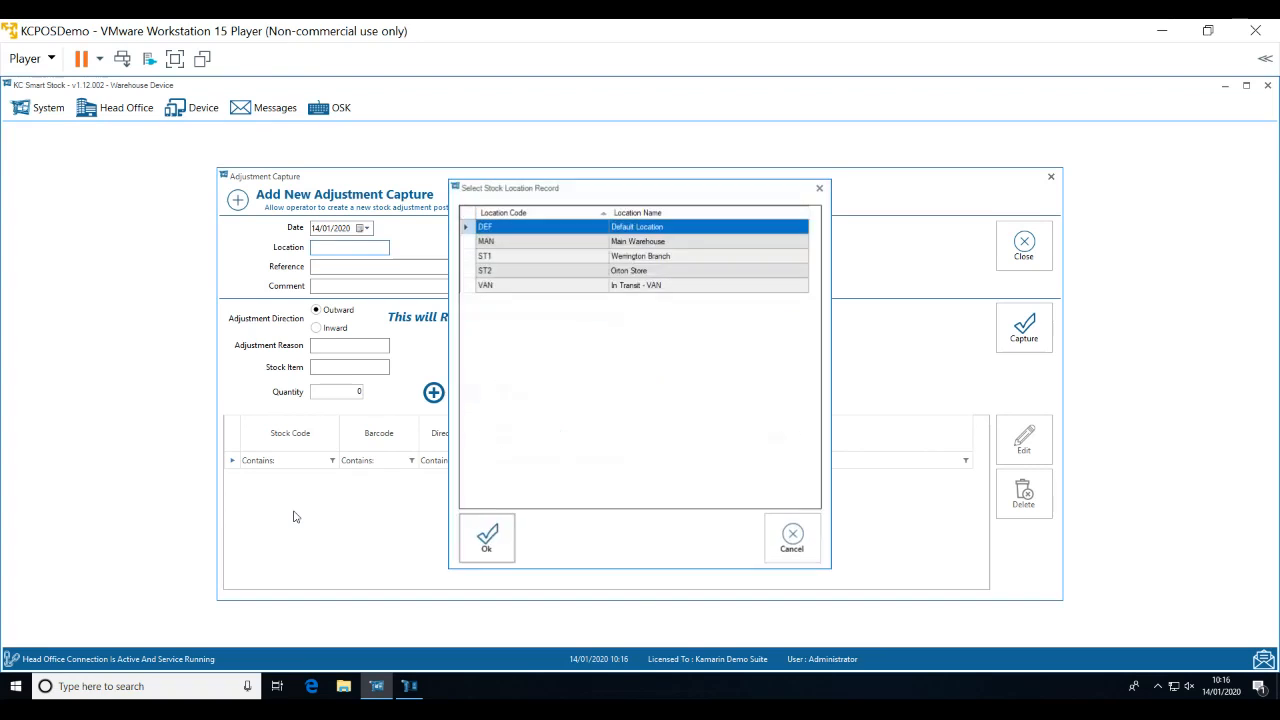
double_click(575, 243)
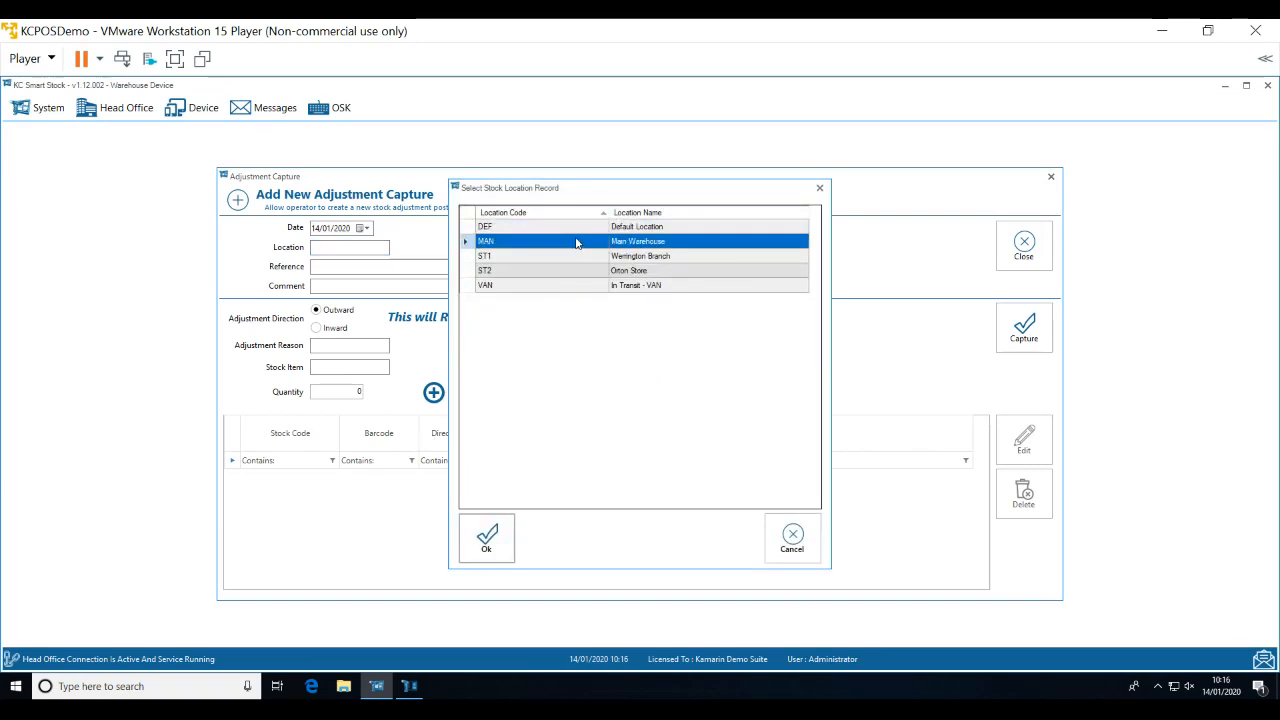
Set the adjustment's reference to Smashed-1234 and enter an "Auth by" comment with the authoriser's initials.
click(386, 268)
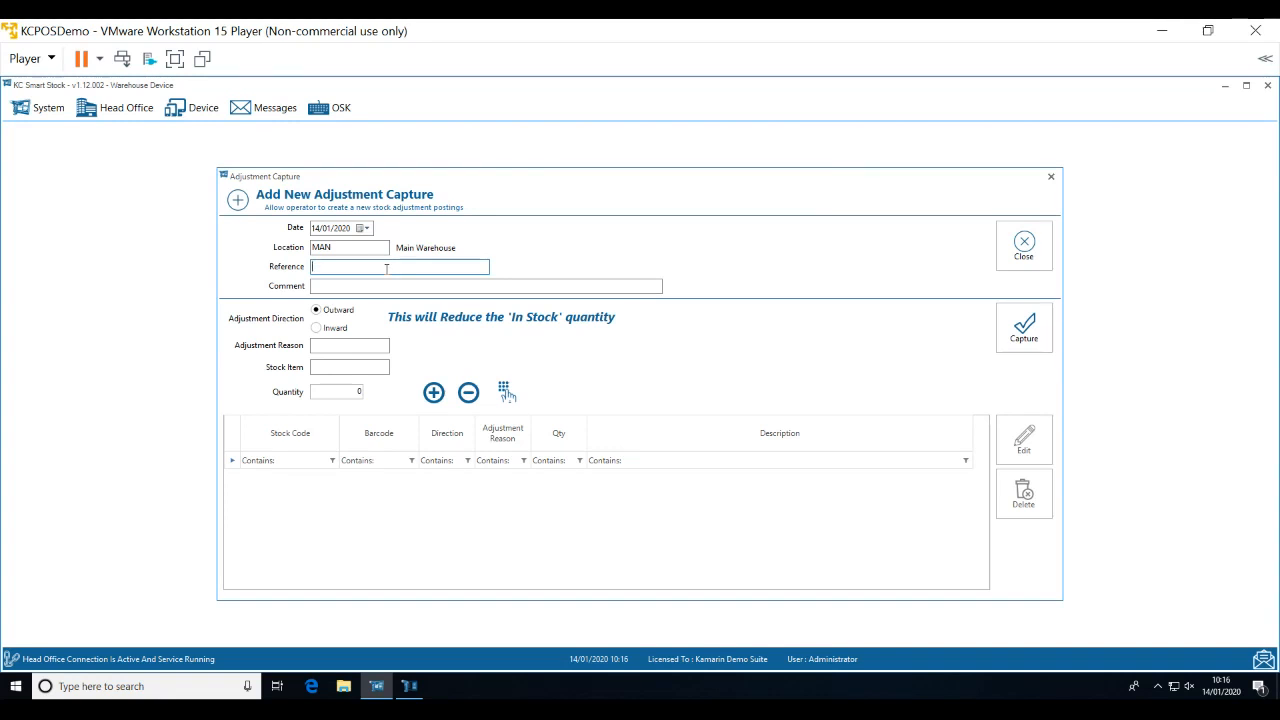
text(Smashed-)
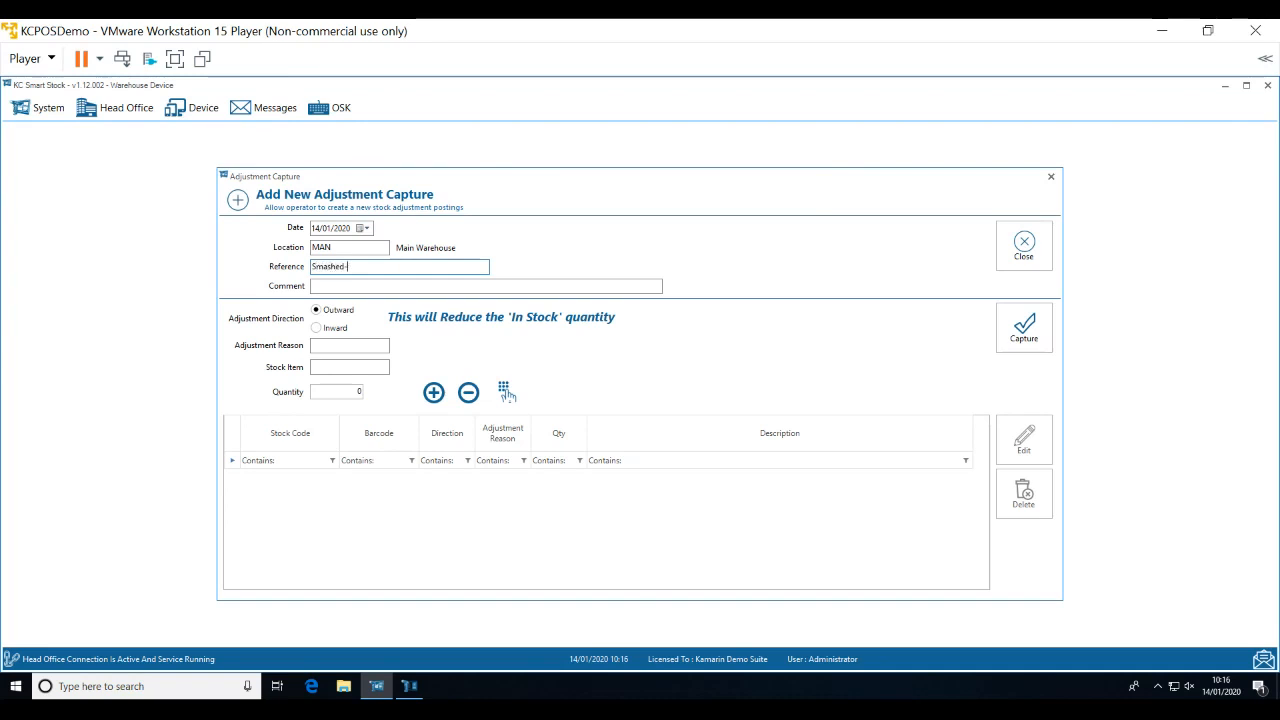
text( 1234)
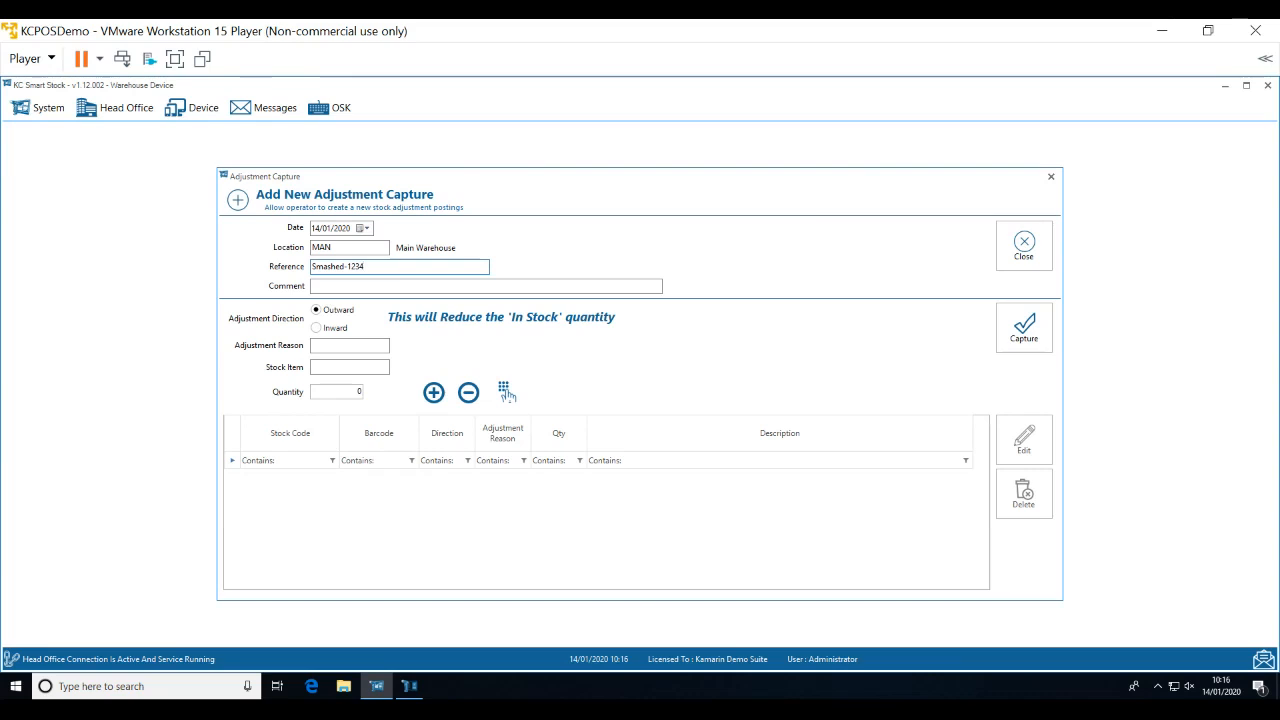
key(Tab)
text(Auth)
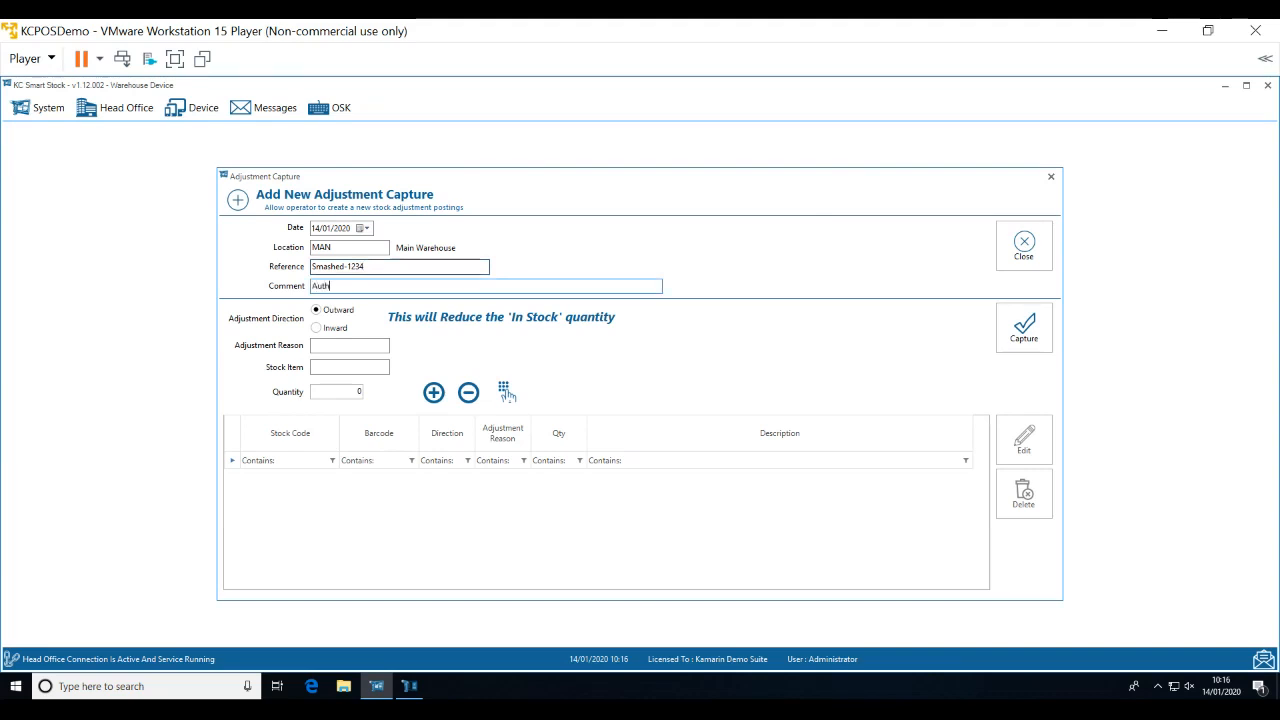
text( by RJ)
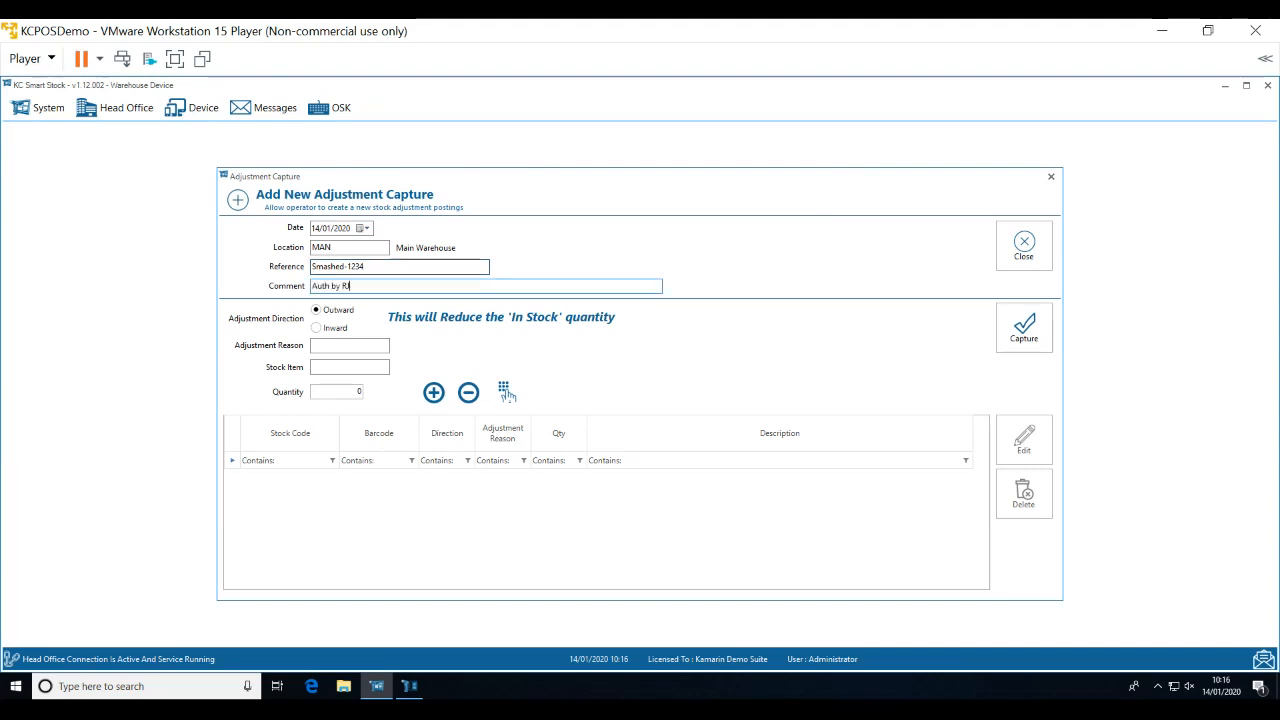
click(369, 342)
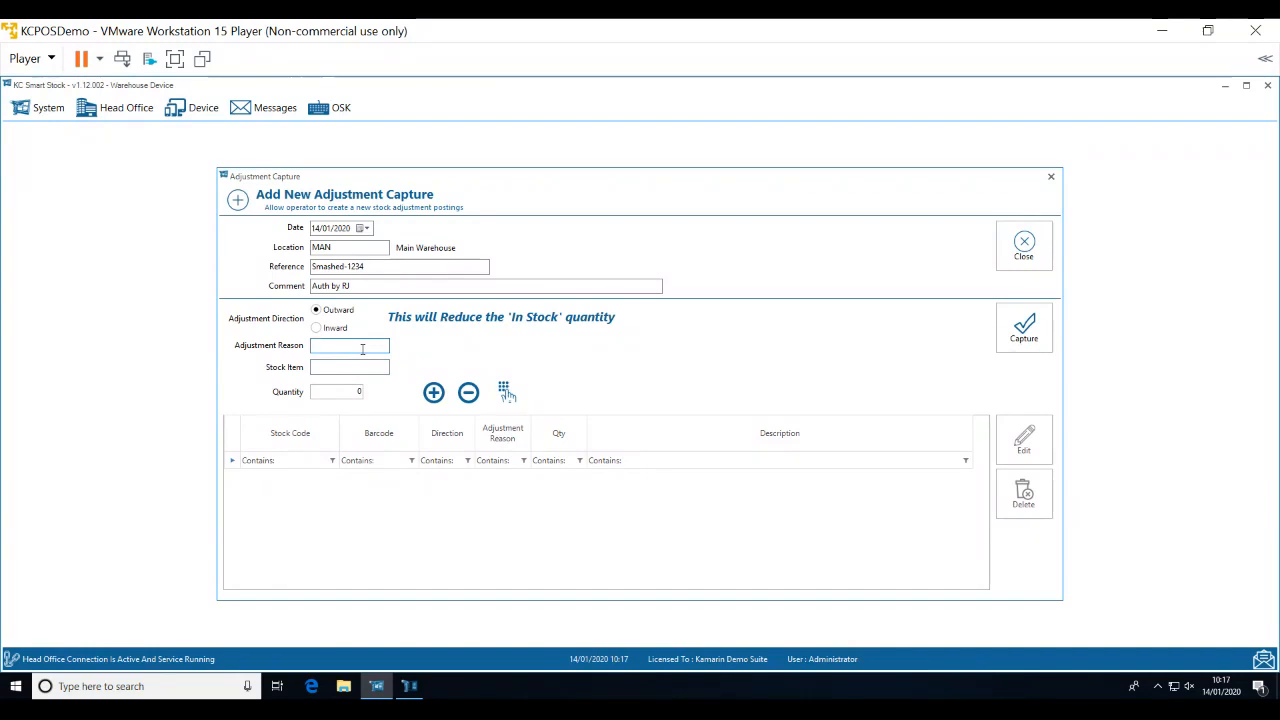
click(358, 367)
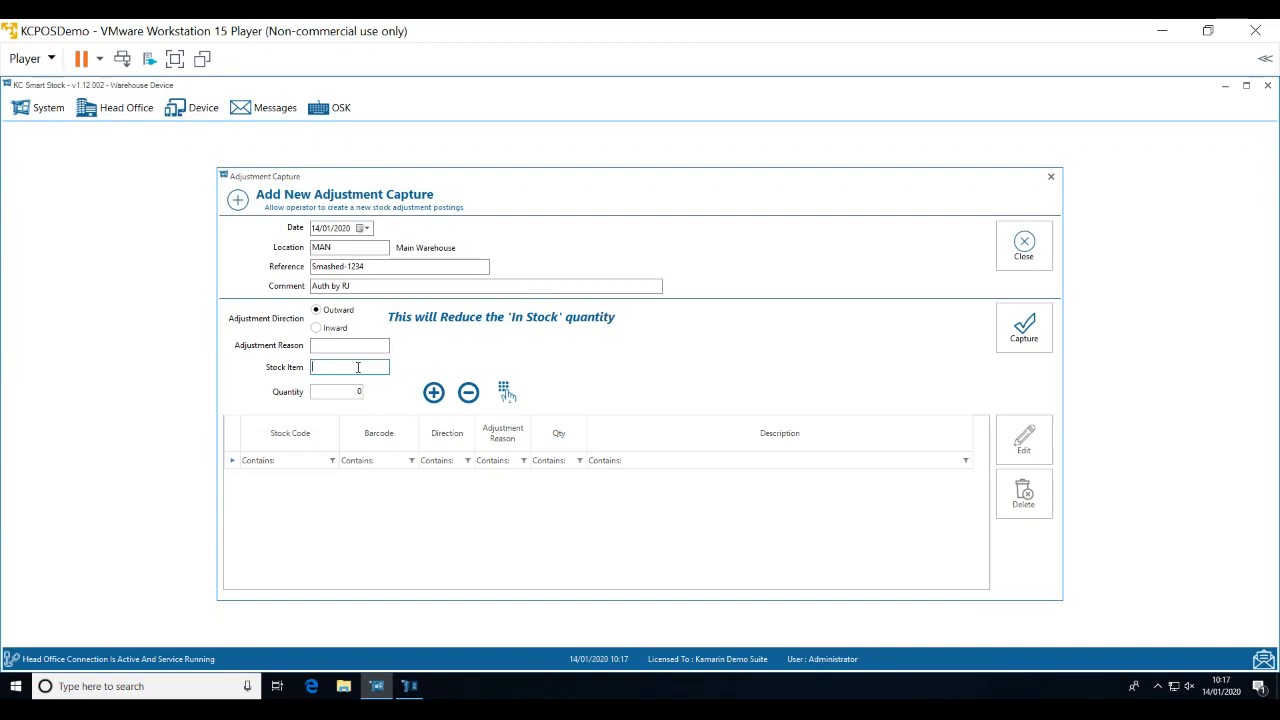
text(PRITT)
key(Return)
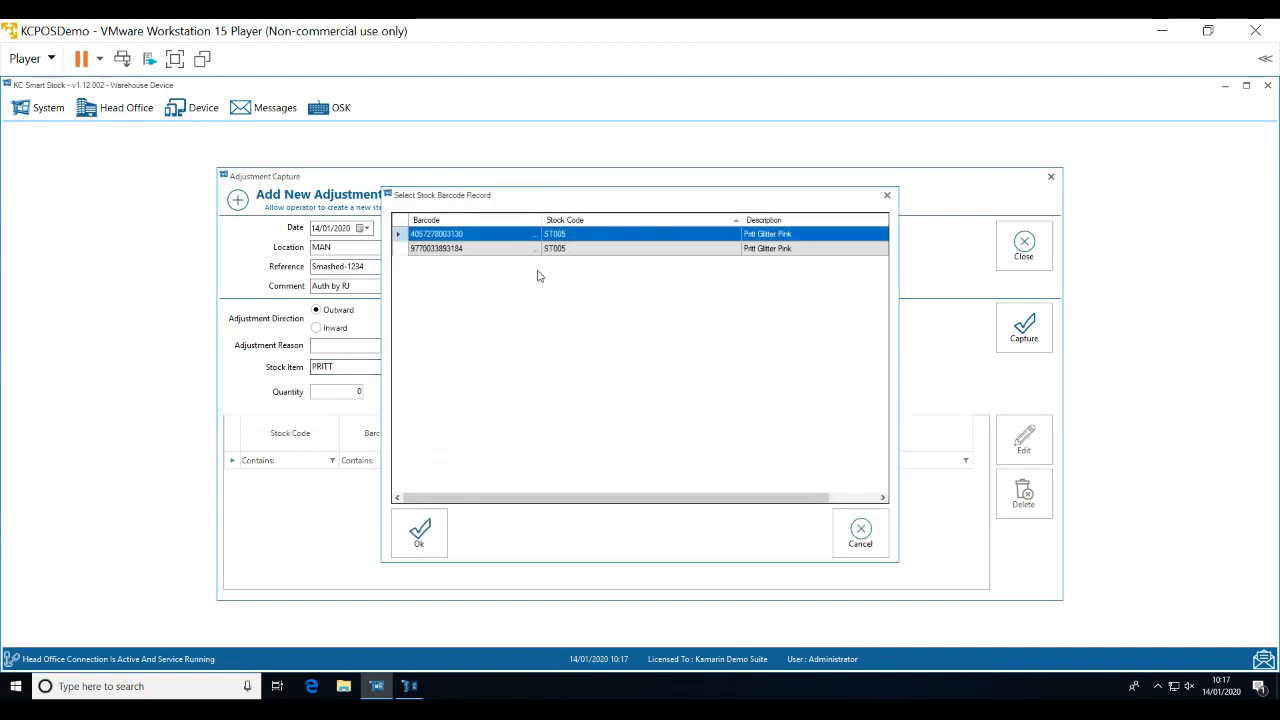
double_click(602, 238)
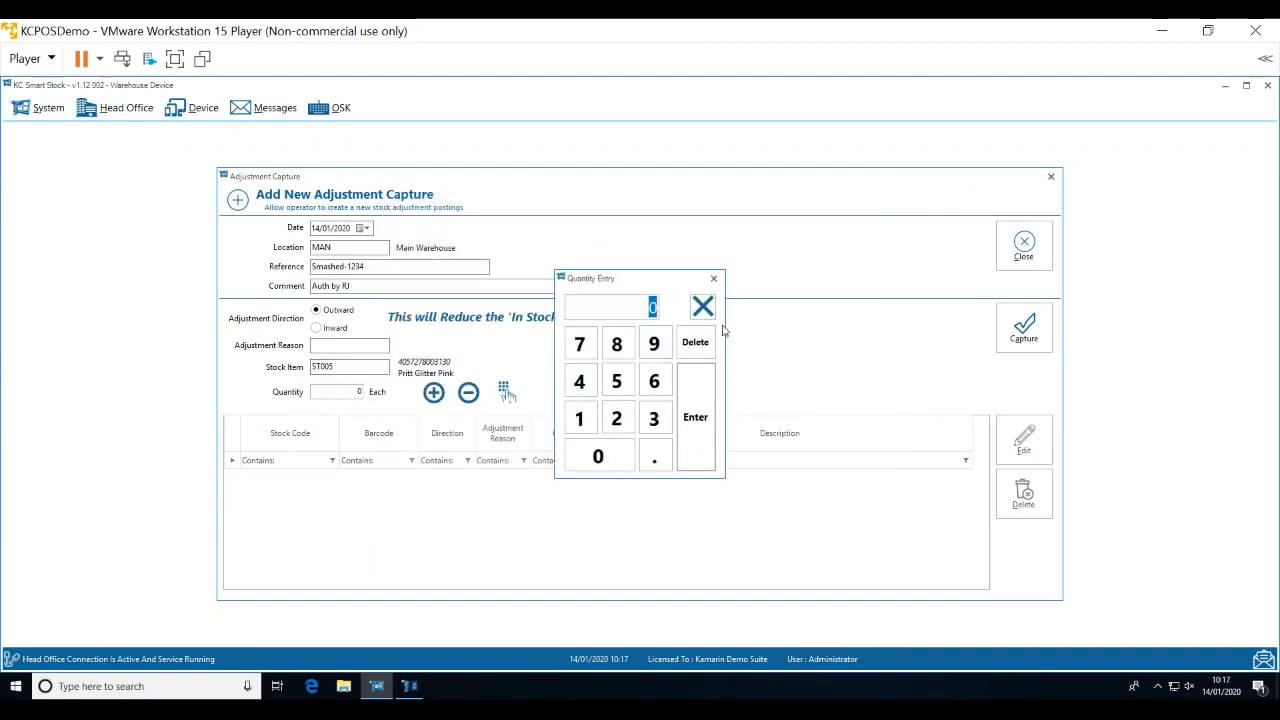
click(585, 418)
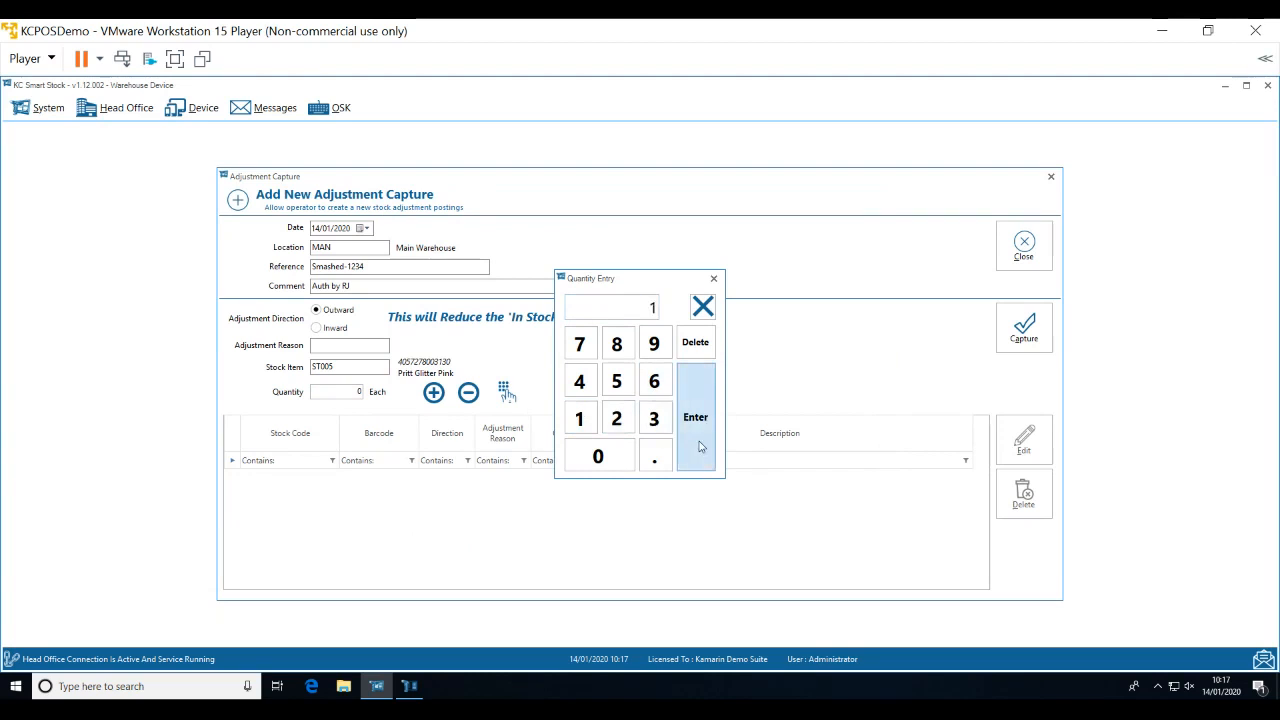
click(697, 420)
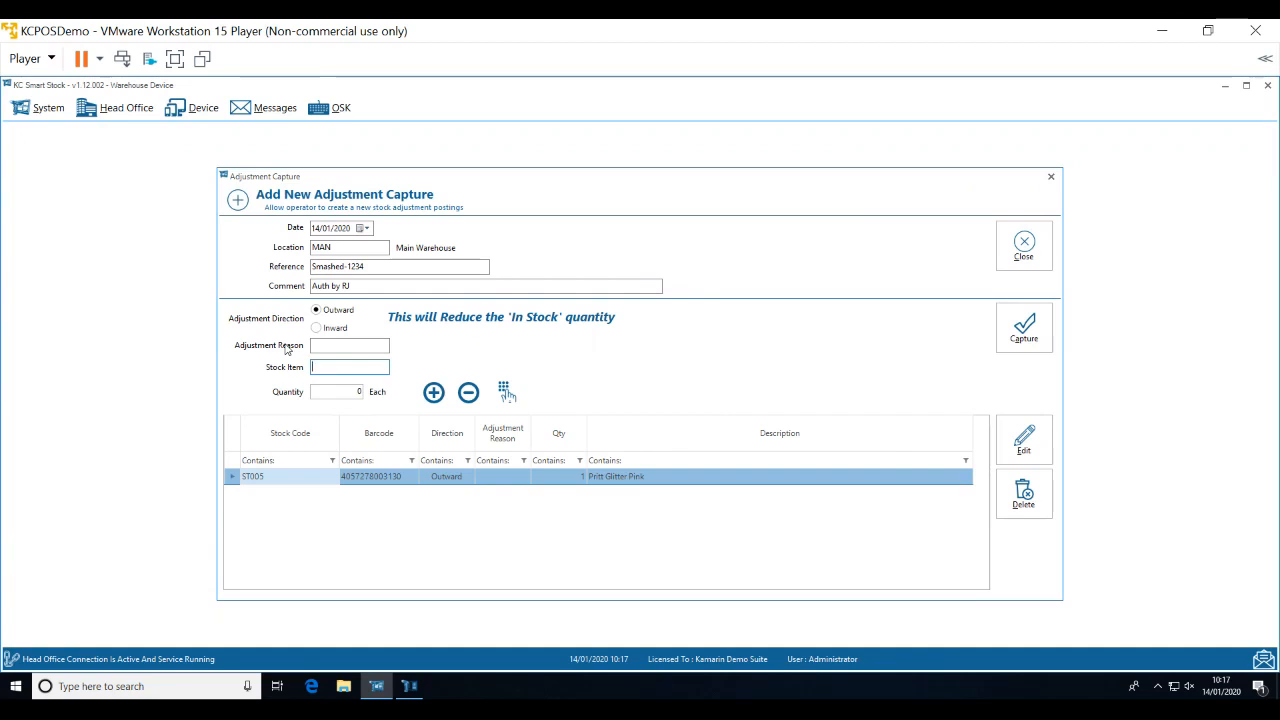
Finish the Smashed-1234 adjustment, authorise it to accounts and close Adjustment Capture.
click(1033, 257)
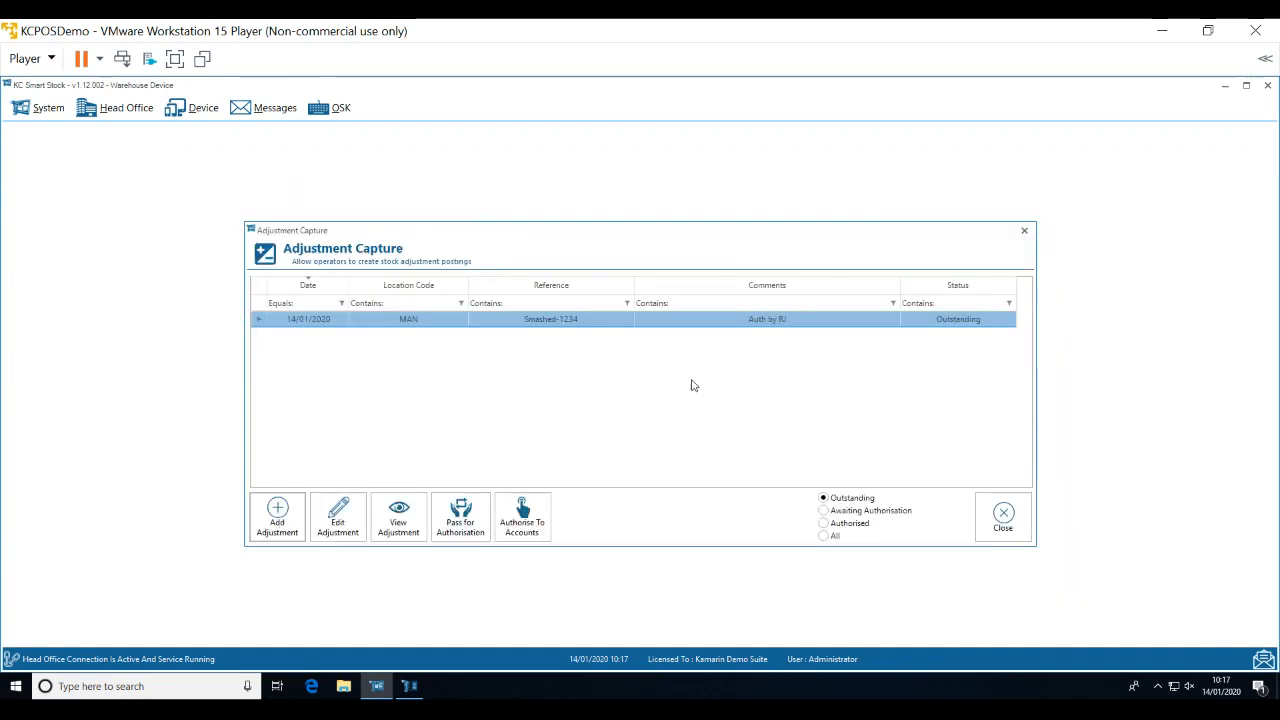
click(537, 505)
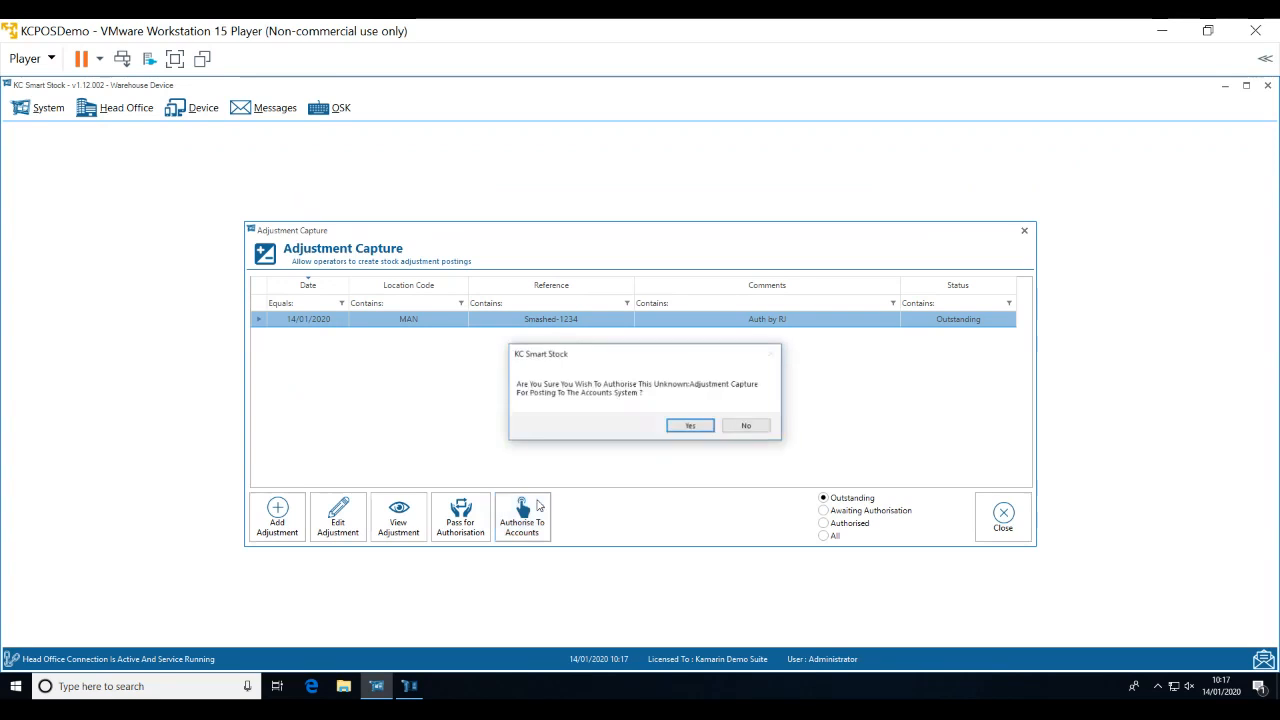
click(688, 426)
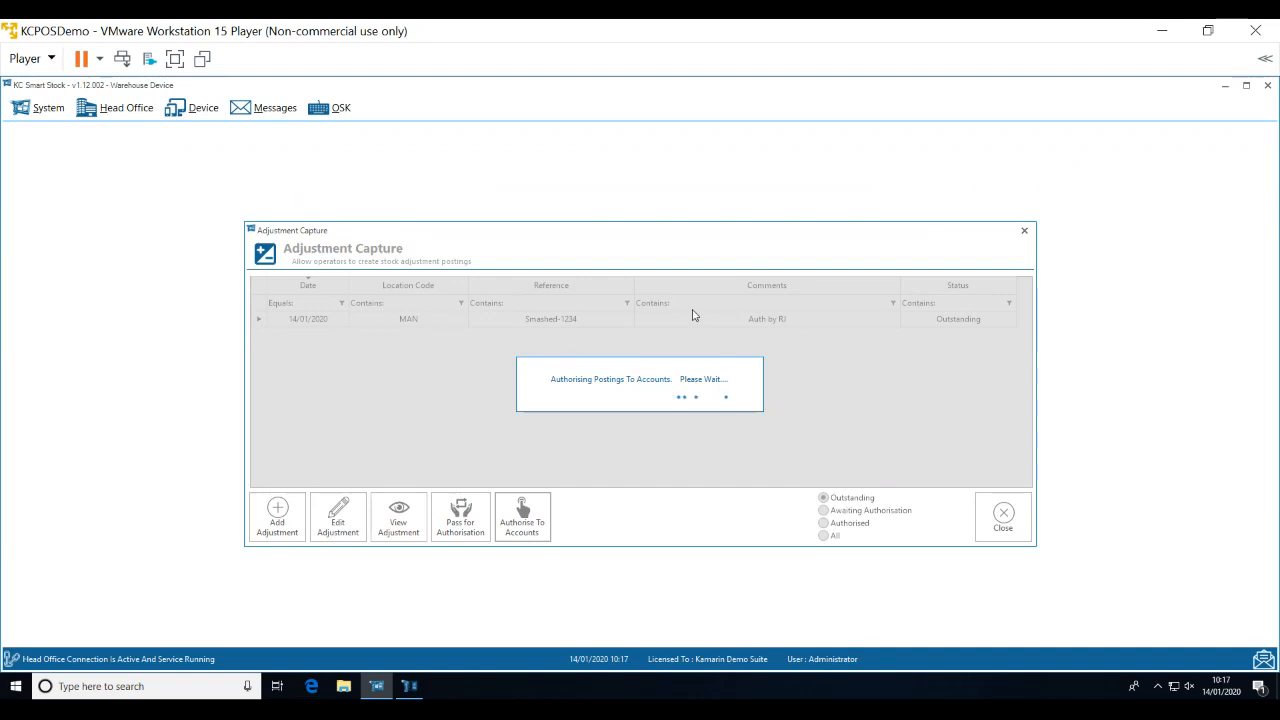
click(1003, 514)
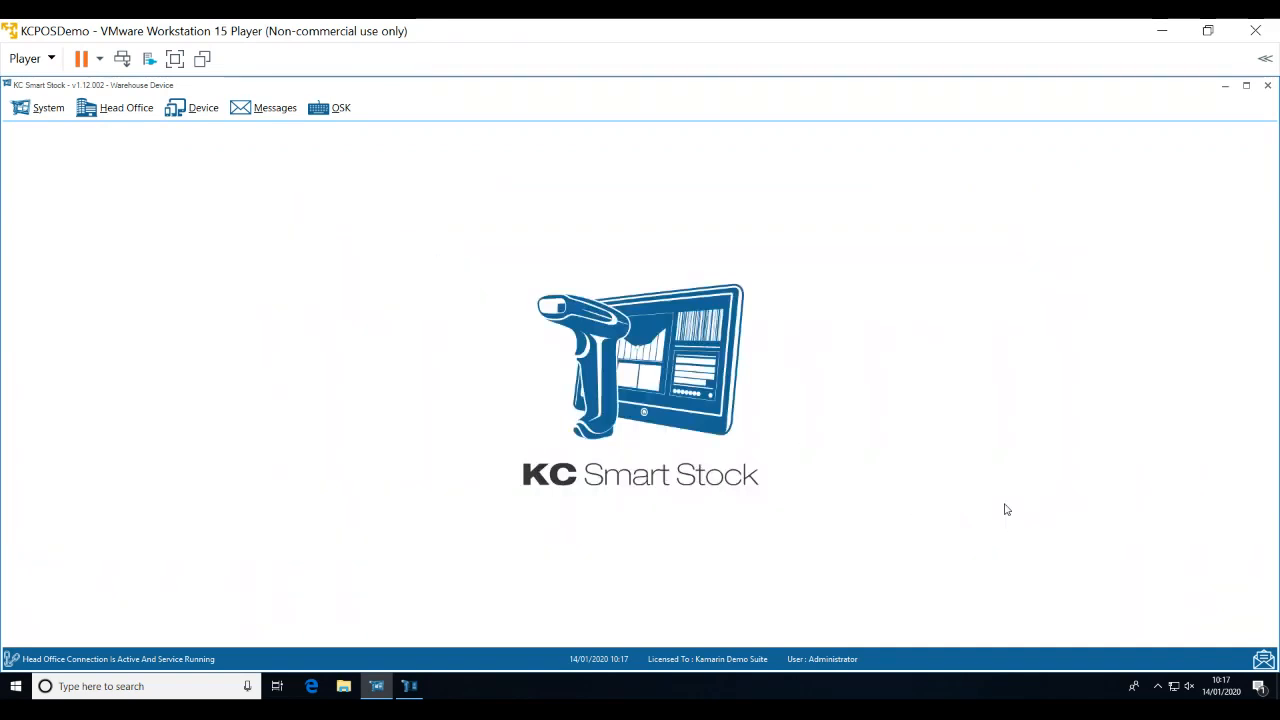
Start a new request in Location Replenishment Request.
click(195, 112)
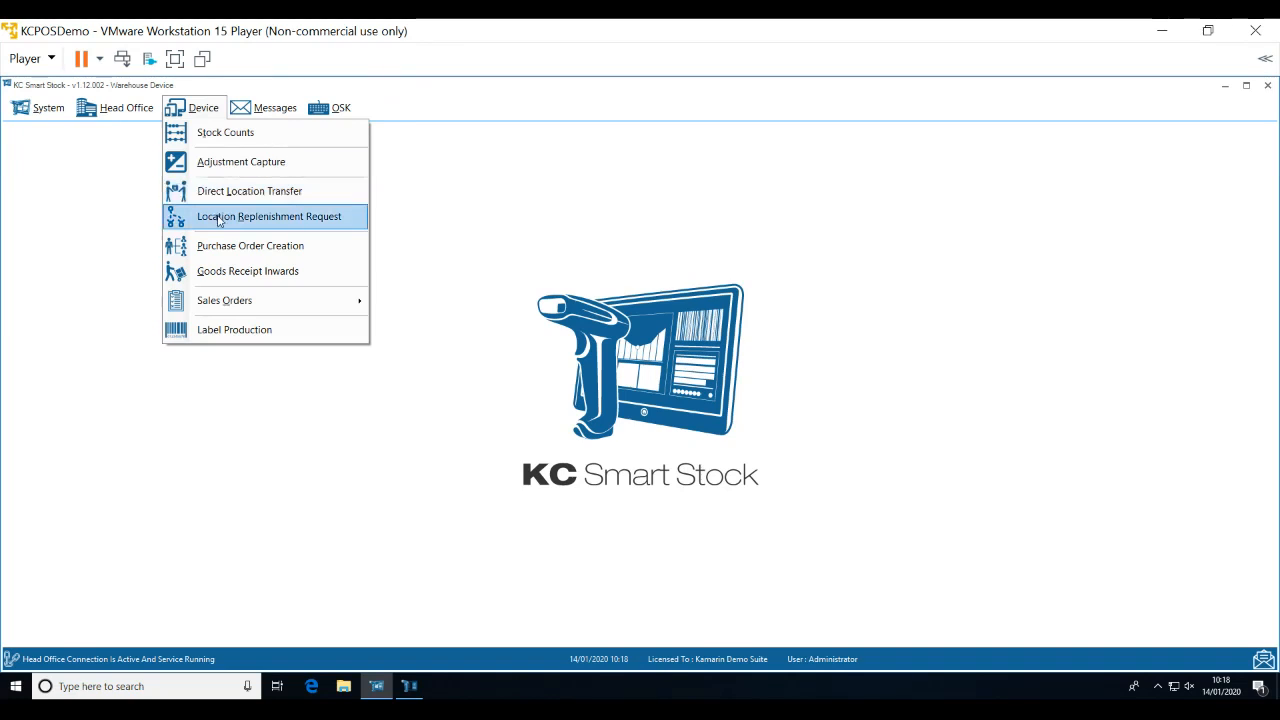
click(219, 219)
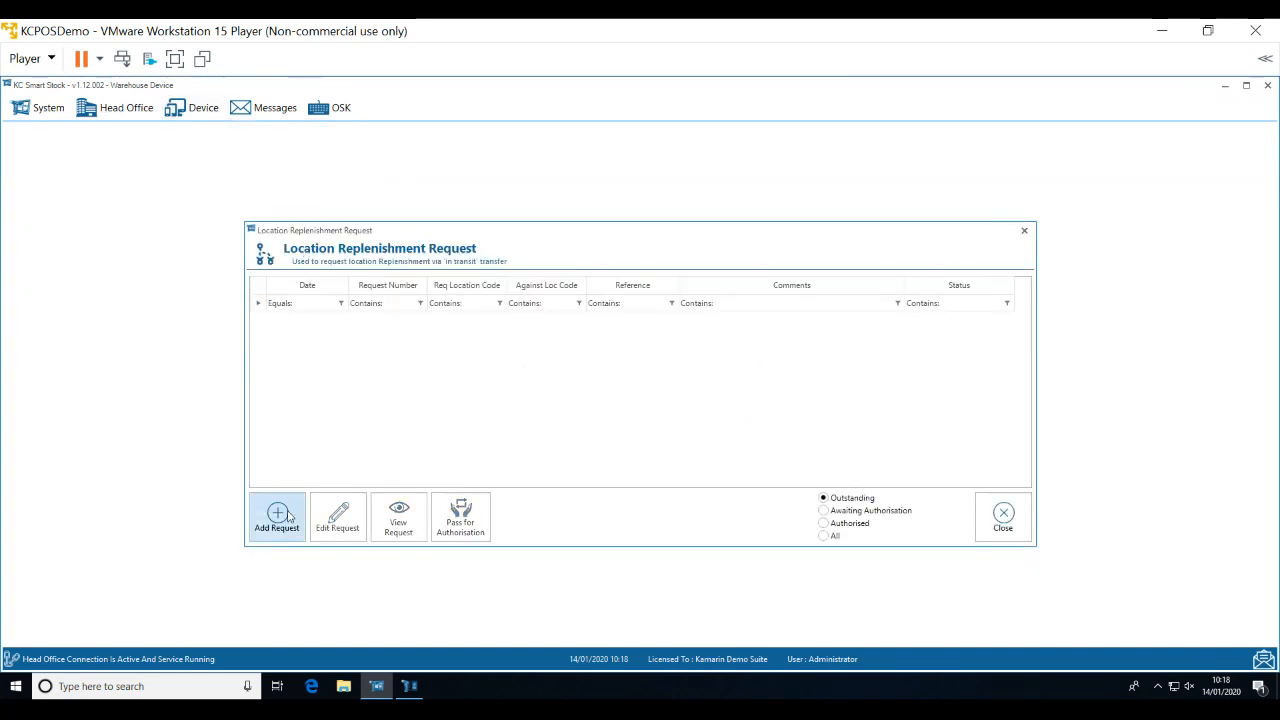
click(287, 514)
Choose MAN (Main Warehouse) as the request location of the new replenishment request.
click(437, 260)
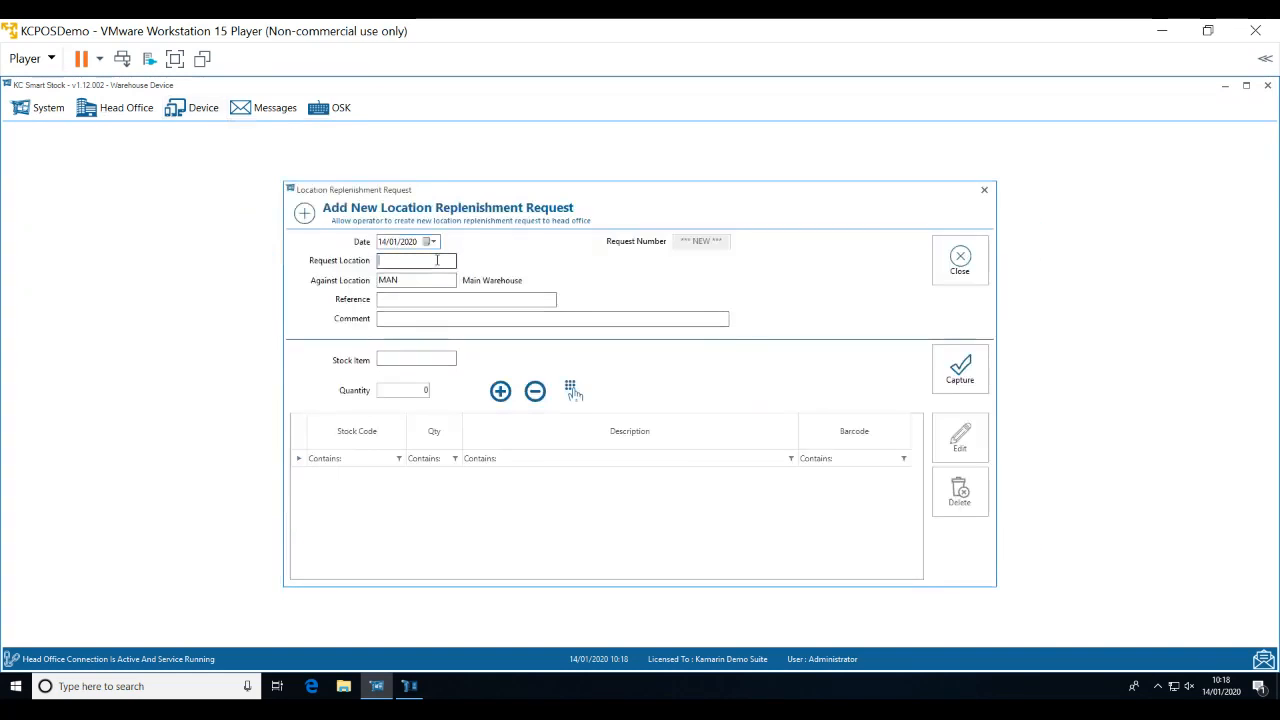
double_click(437, 260)
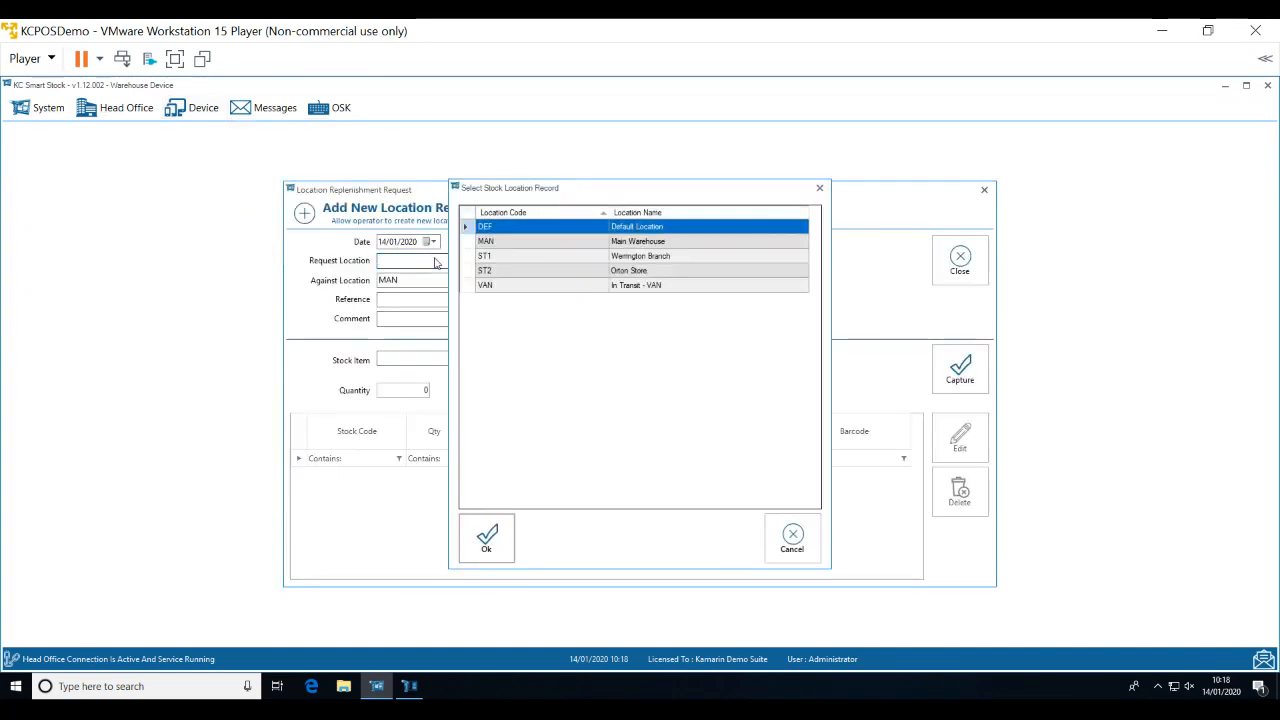
click(552, 249)
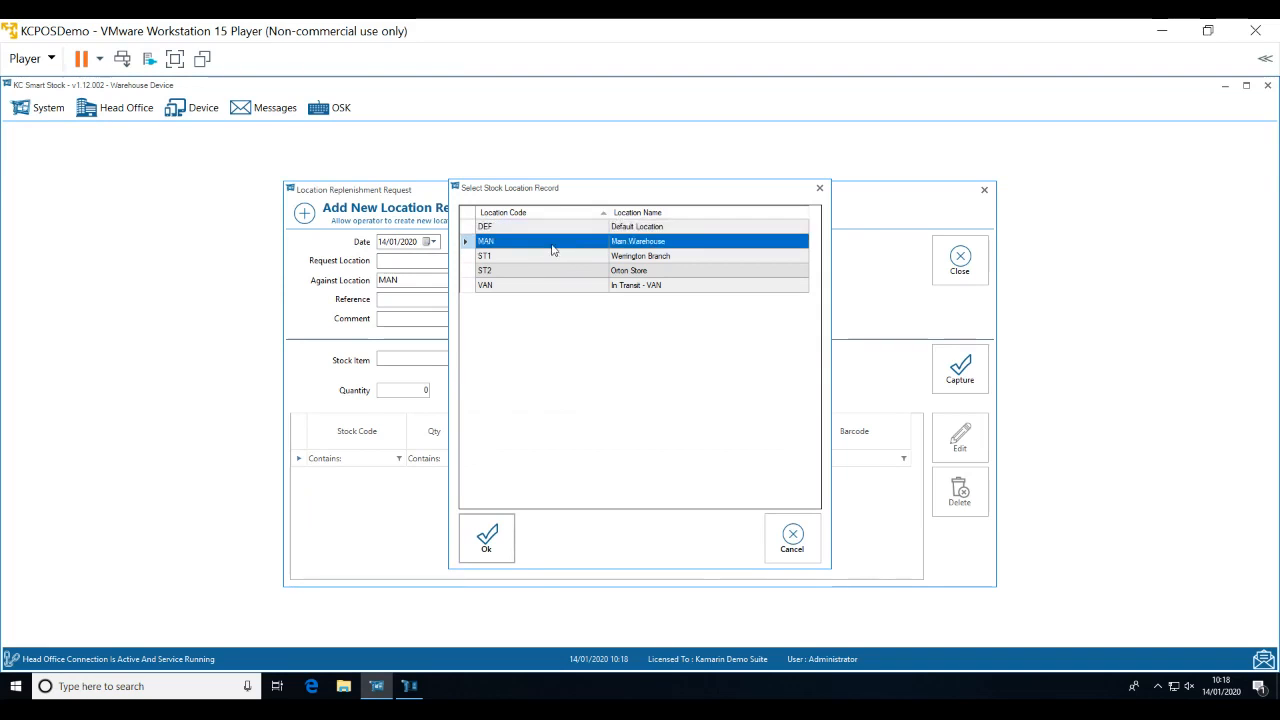
double_click(552, 249)
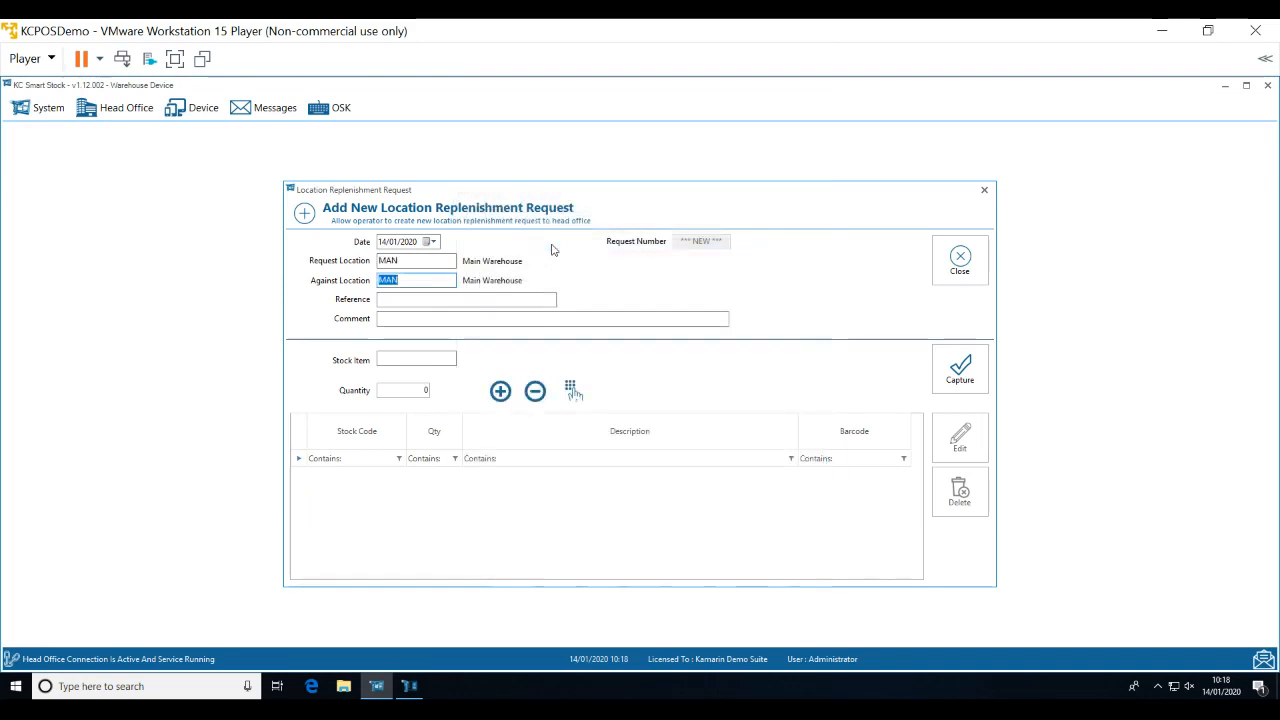
click(424, 261)
key(Tab)
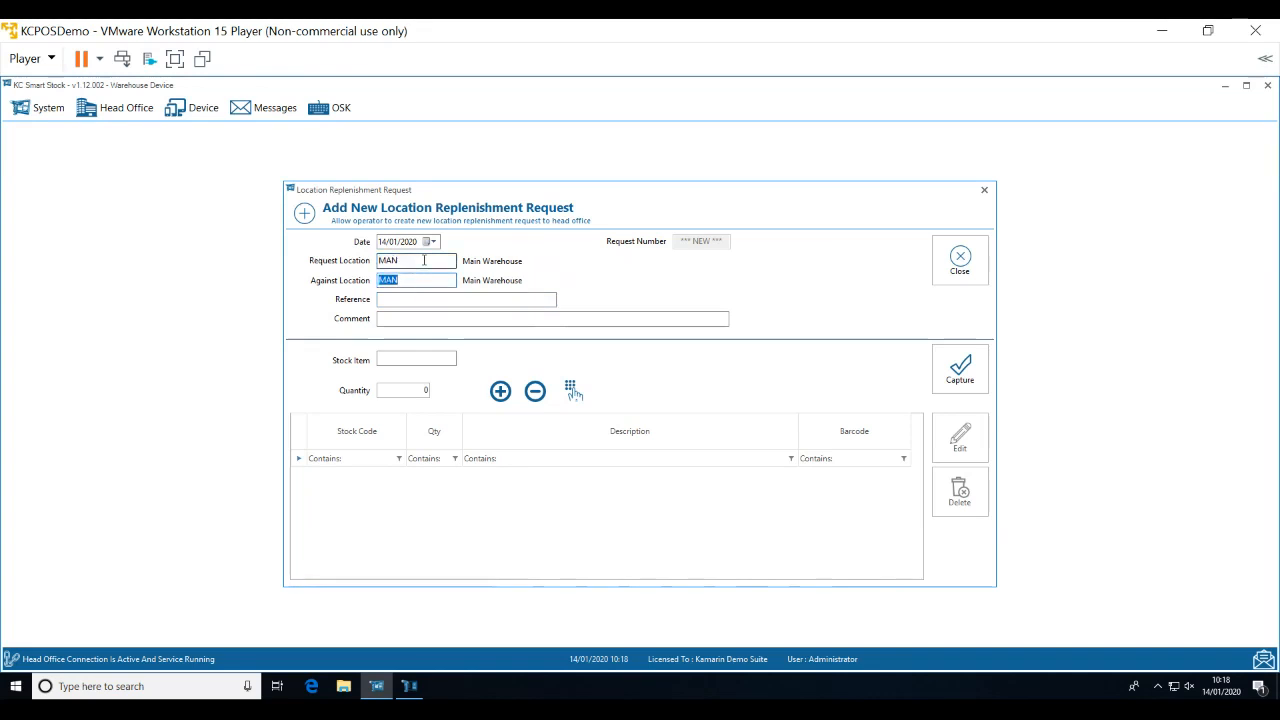
Change the replenishment request's request location to ST1 (Werrington Branch).
double_click(429, 262)
key(BackSpace)
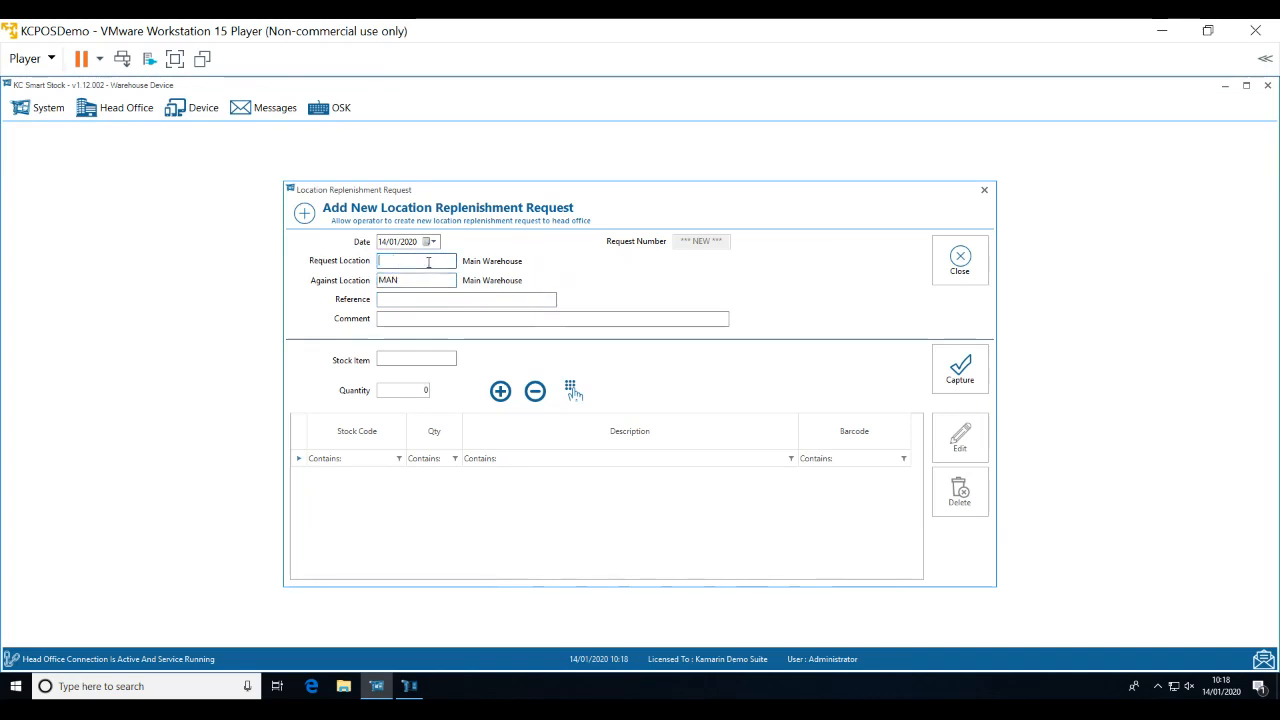
key(Tab)
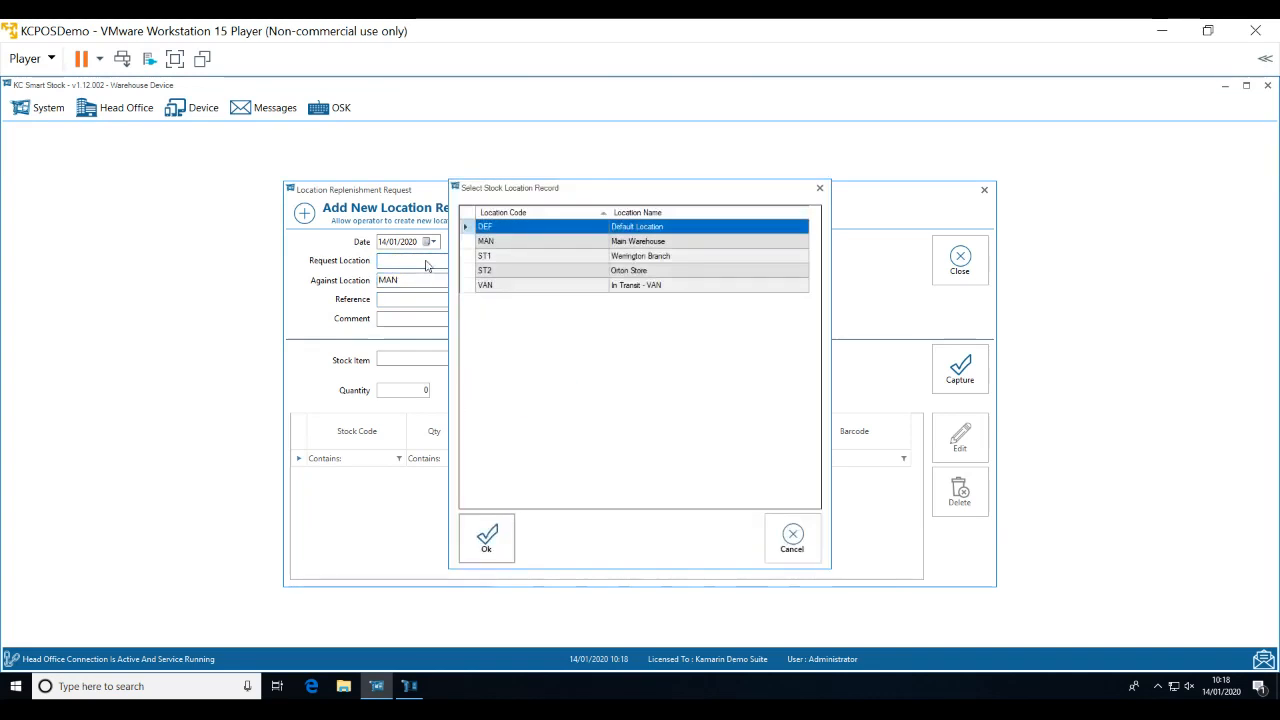
double_click(543, 258)
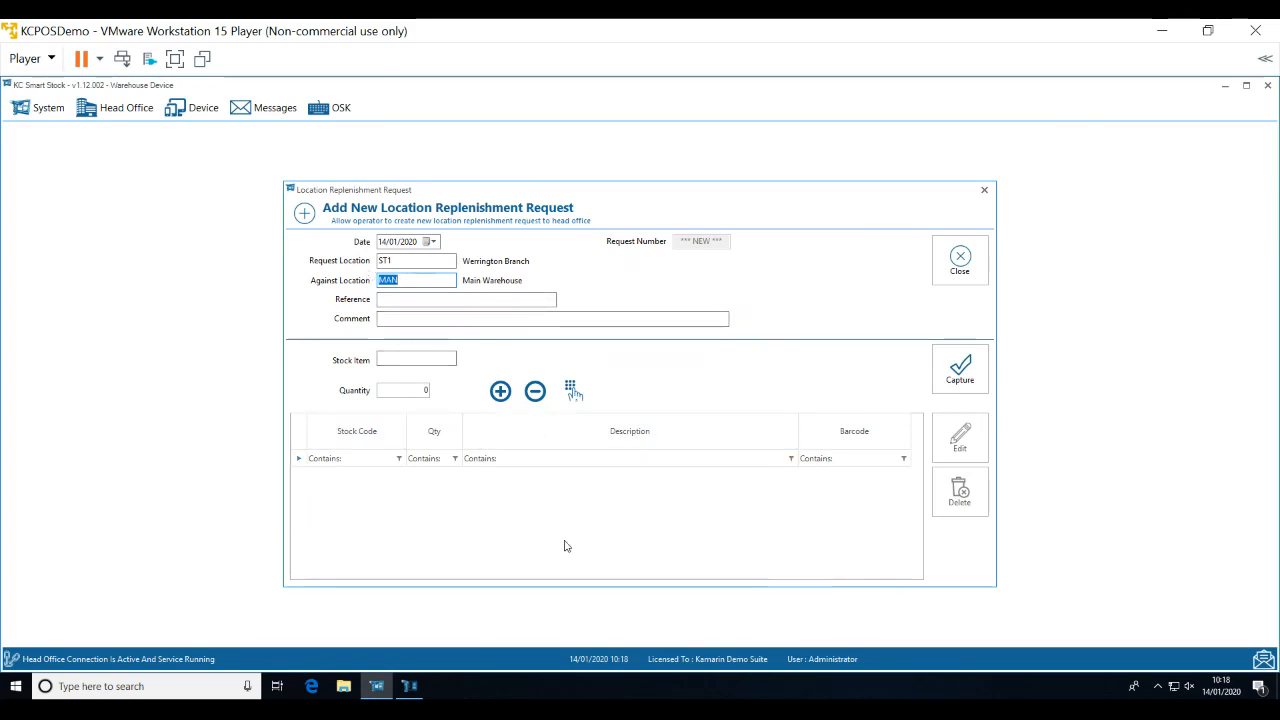
Enter "Replen Request" as the reference of the replenishment request.
click(432, 304)
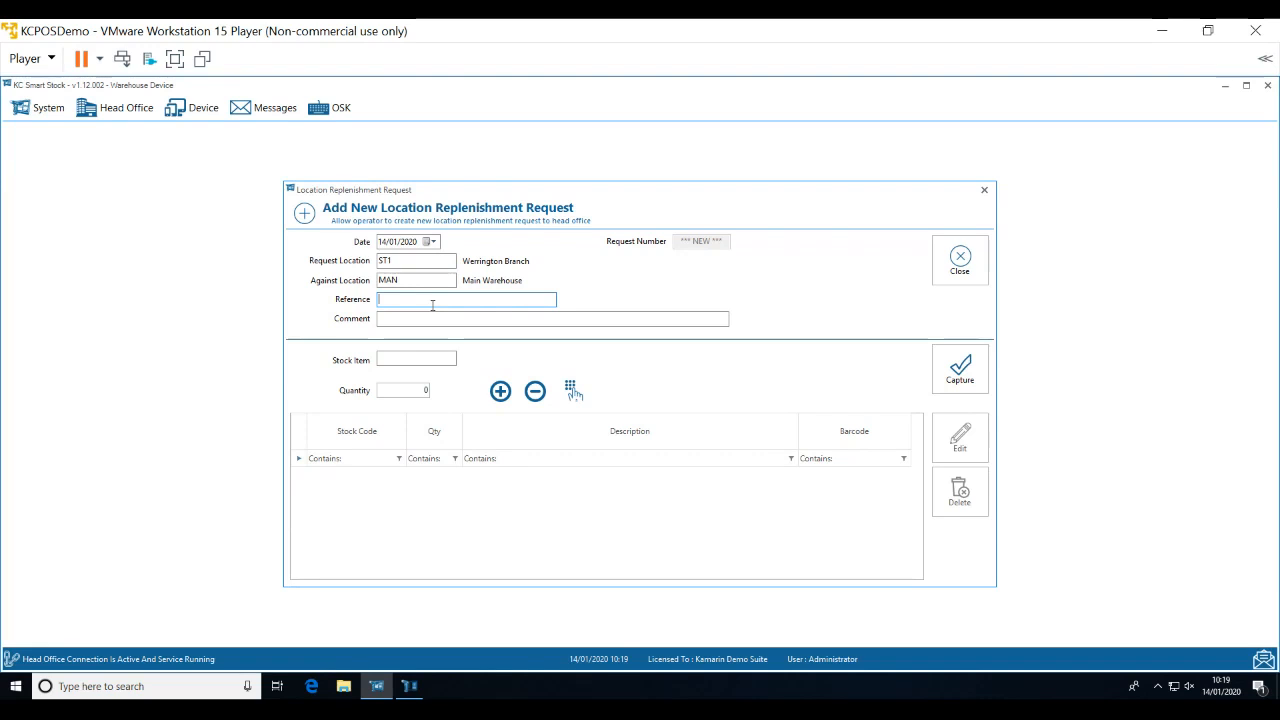
text(plen Request)
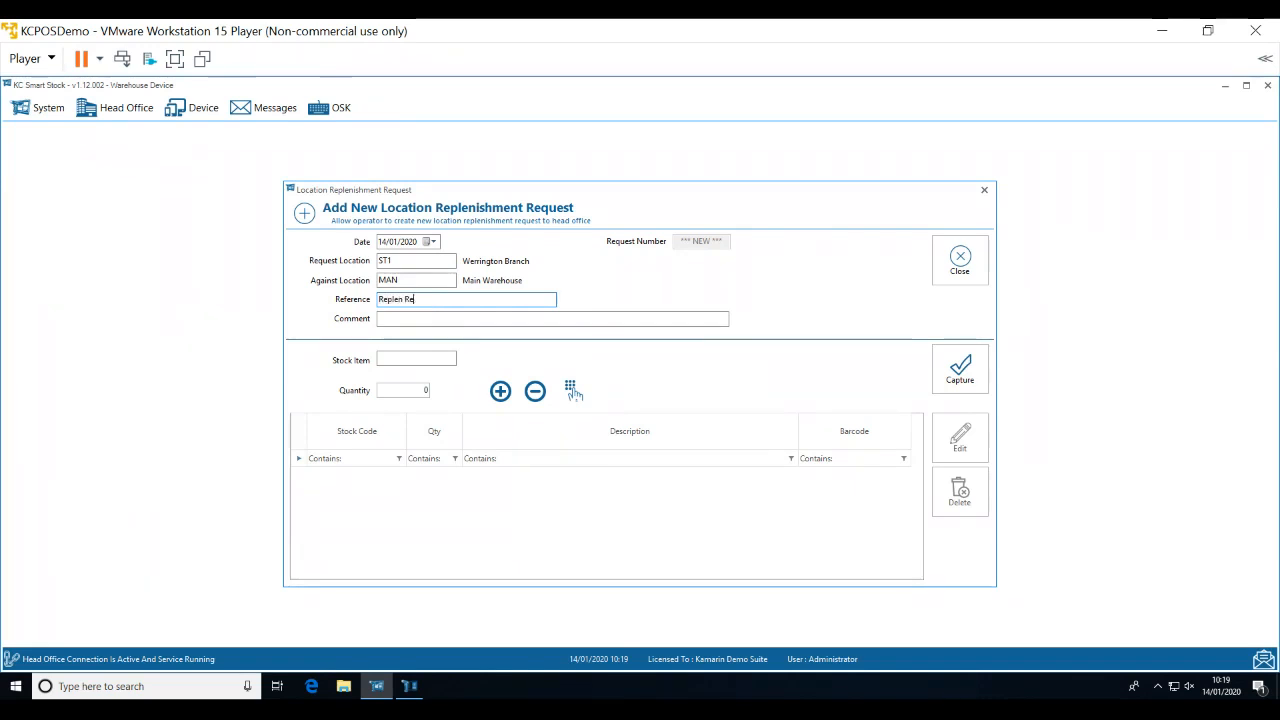
key(Tab)
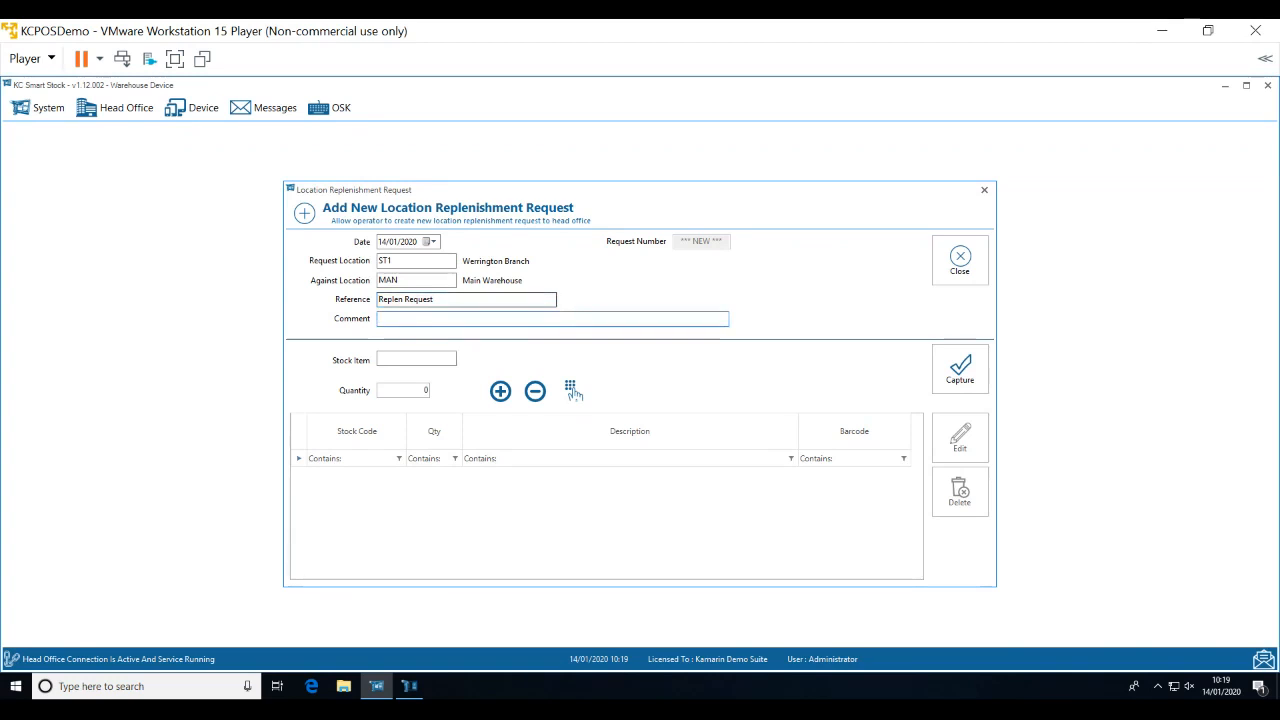
key(Tab)
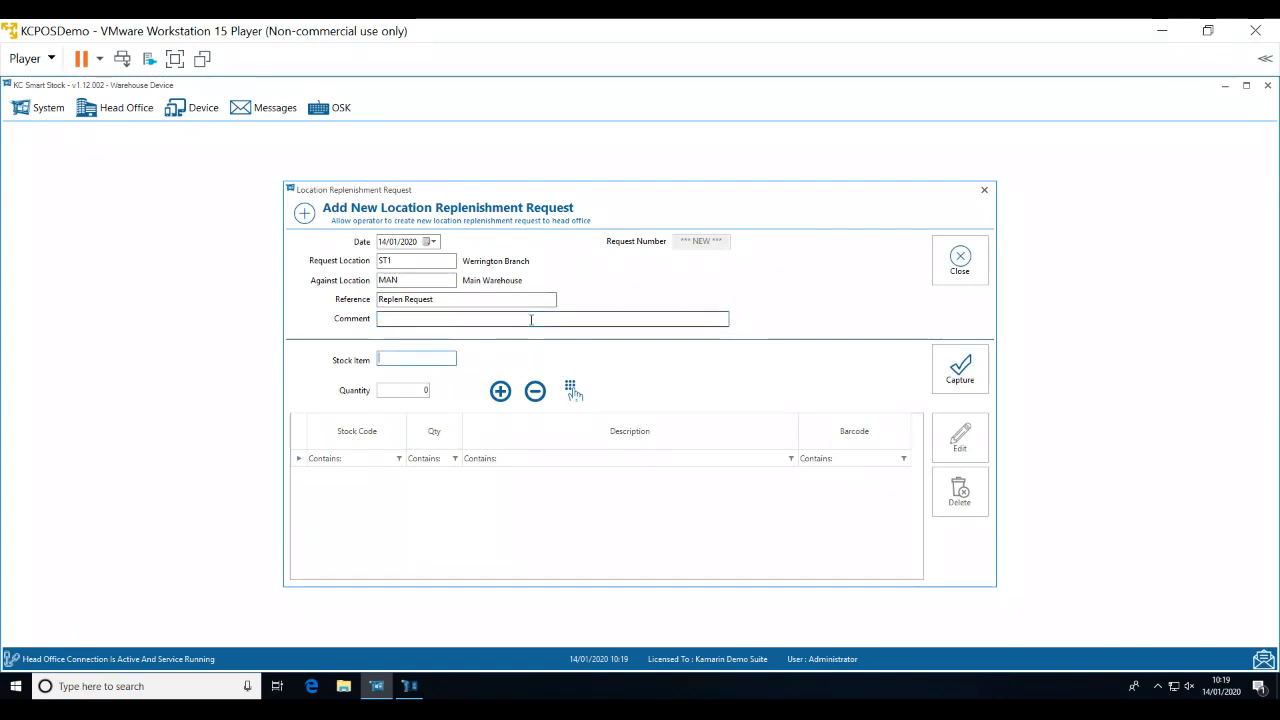
text(PRIT)
click(571, 389)
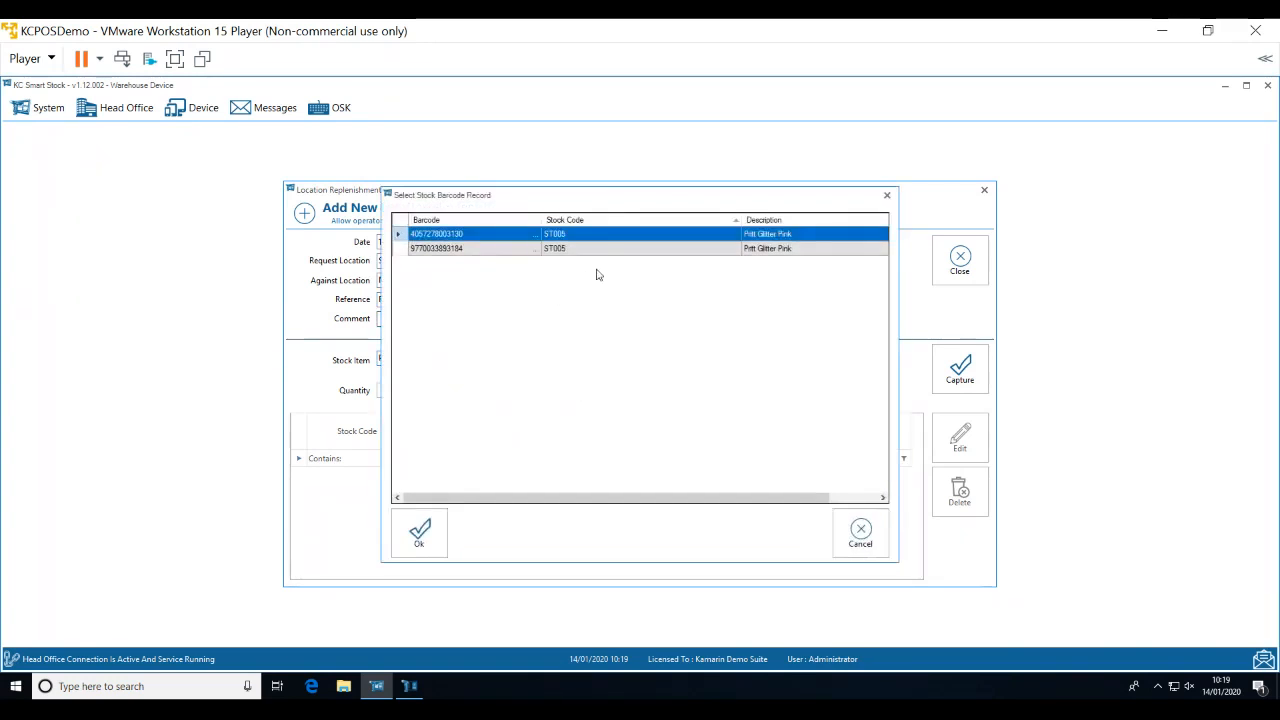
click(605, 249)
double_click(605, 250)
click(617, 381)
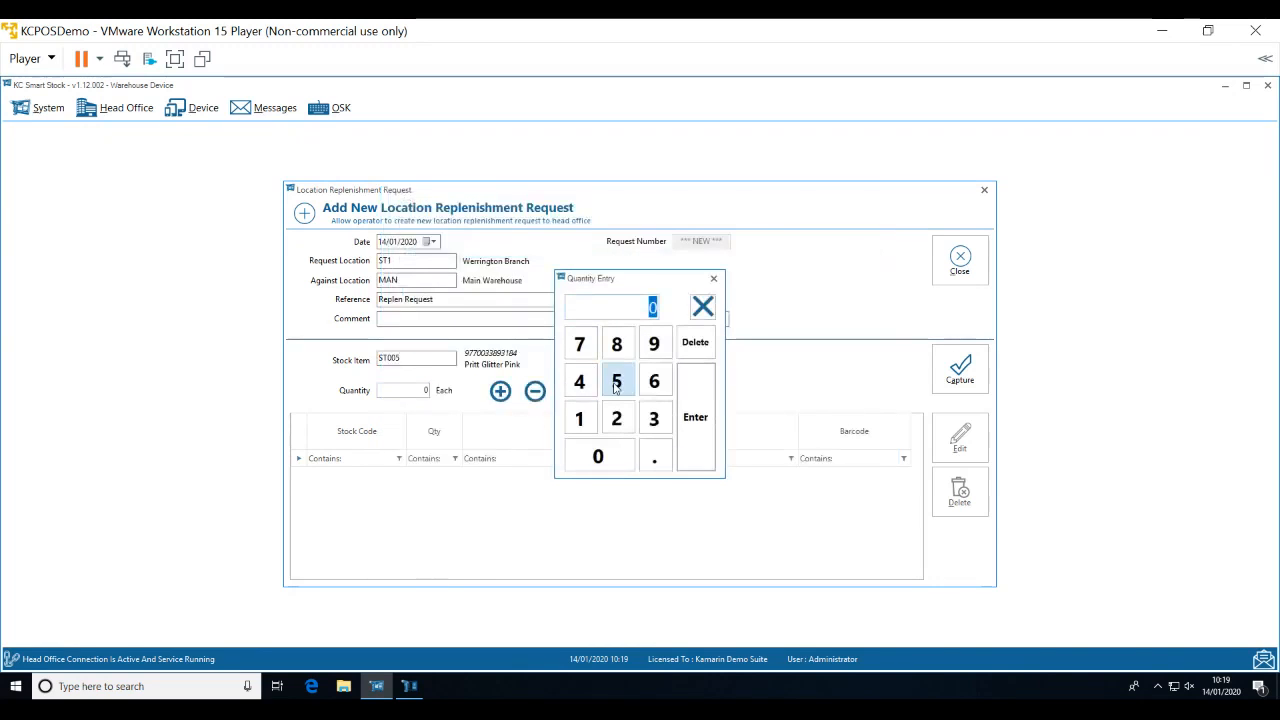
click(697, 418)
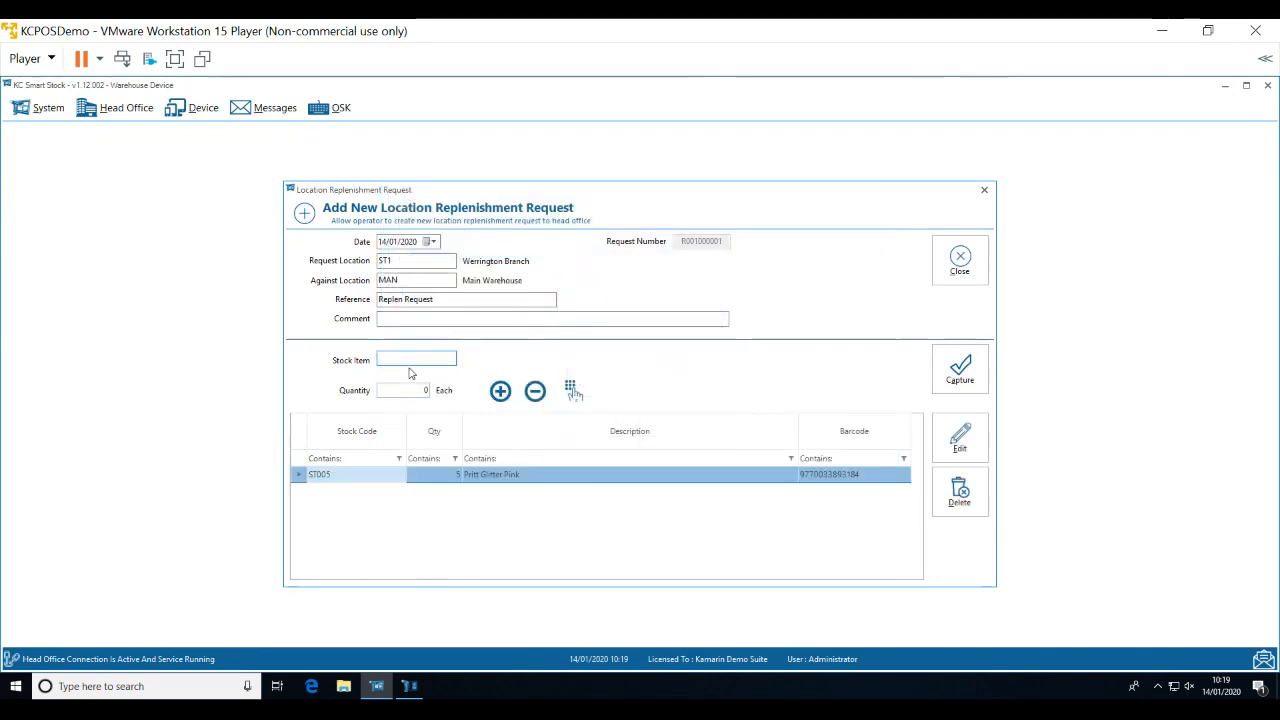
Look up BINDER and add 4 Binder Clips (ST002) to the replenishment request.
text(ST002)
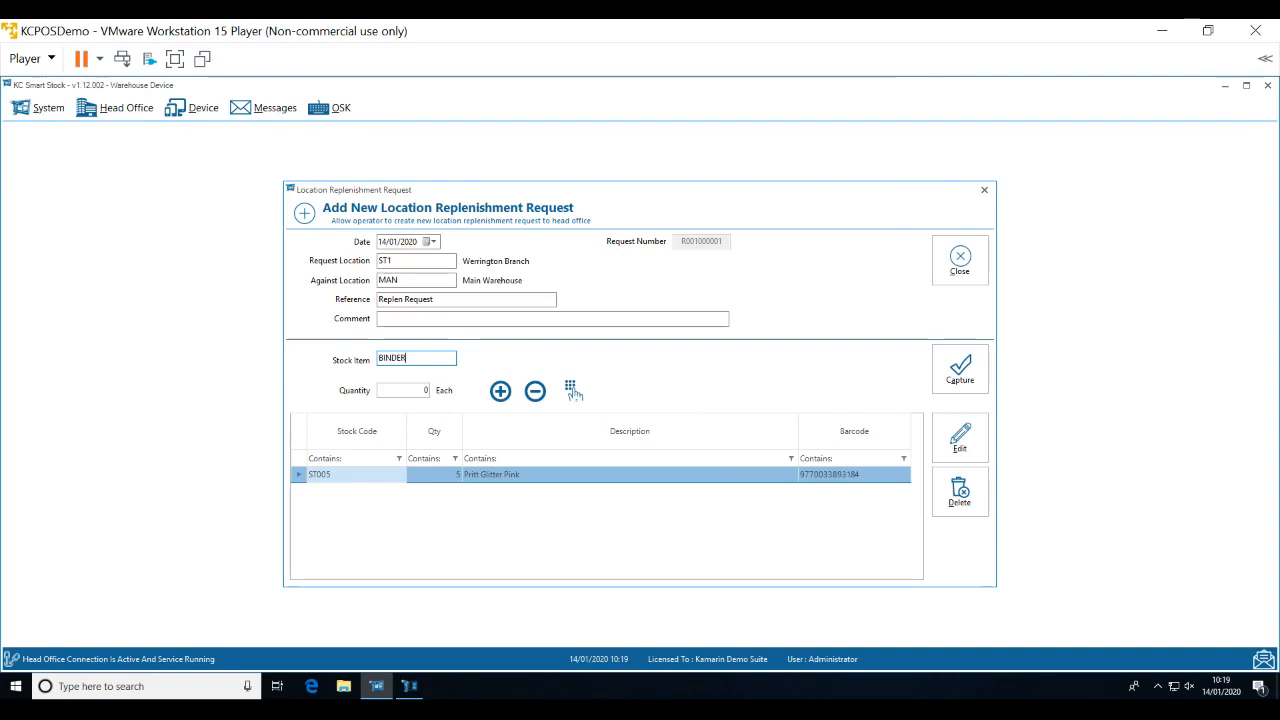
key(Return)
click(581, 381)
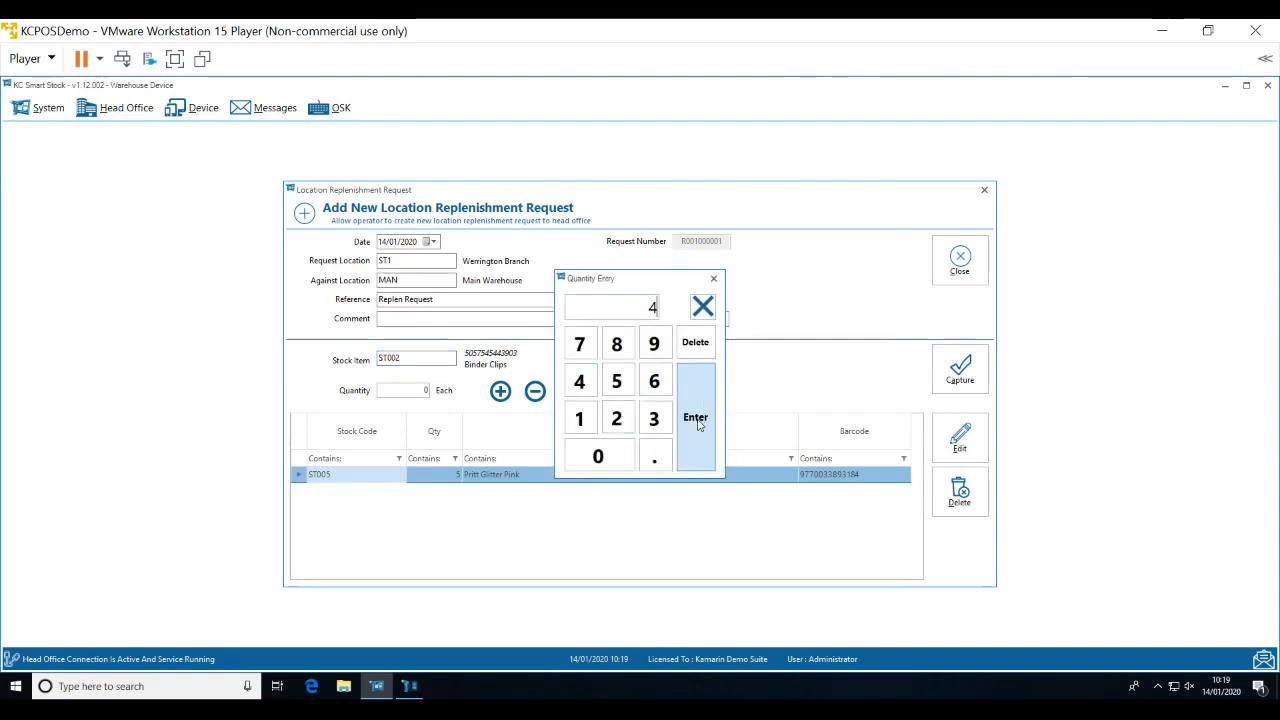
click(698, 420)
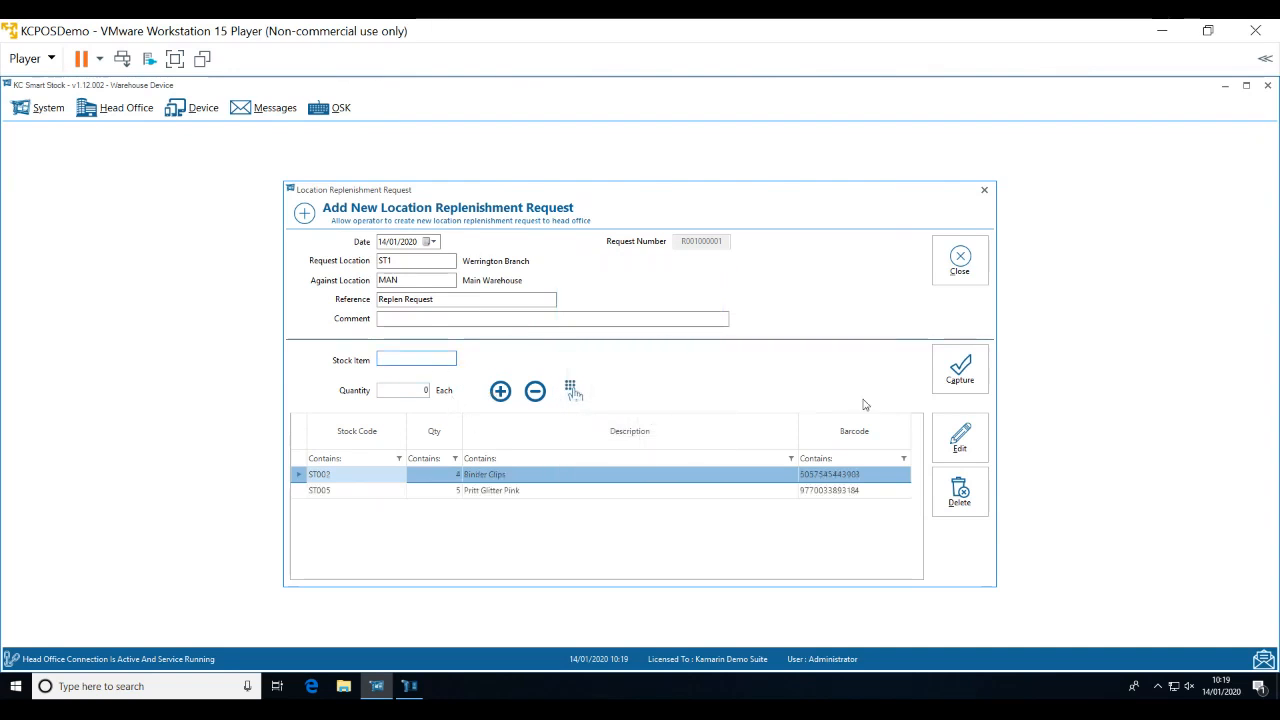
Finish the replenishment request and pass the Replen Request record for authorisation, then close the request list.
click(940, 284)
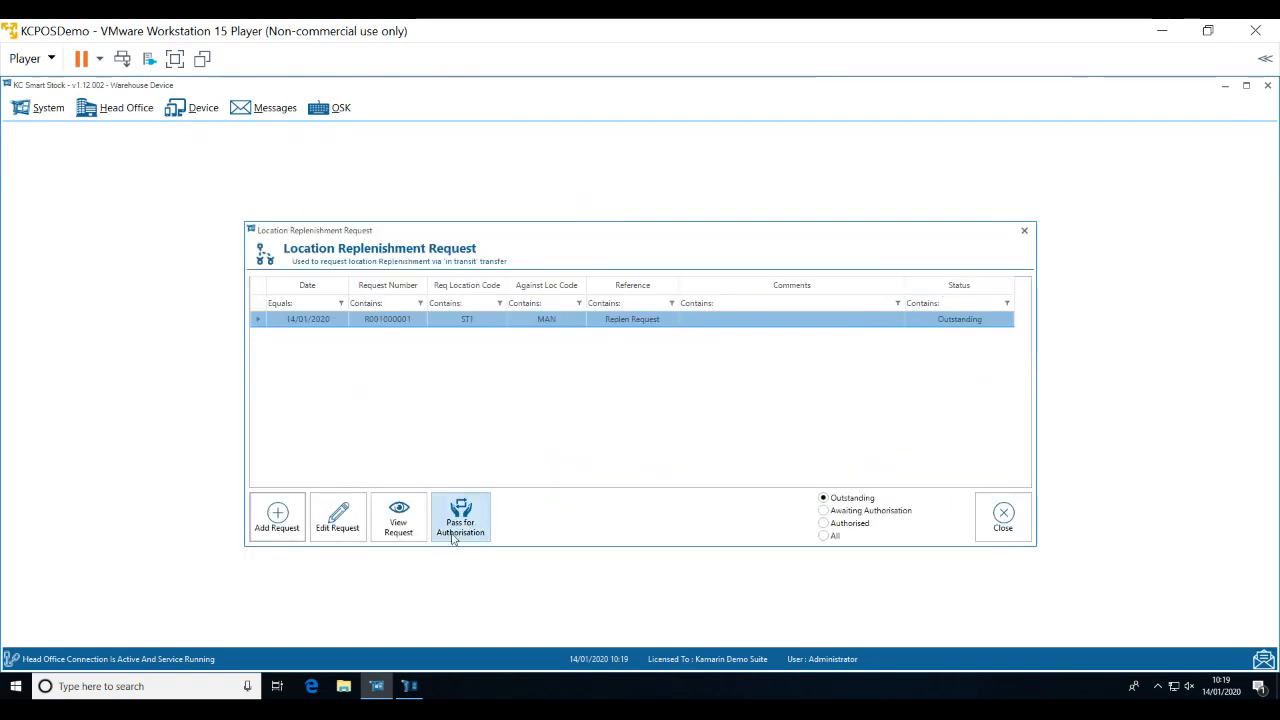
click(455, 538)
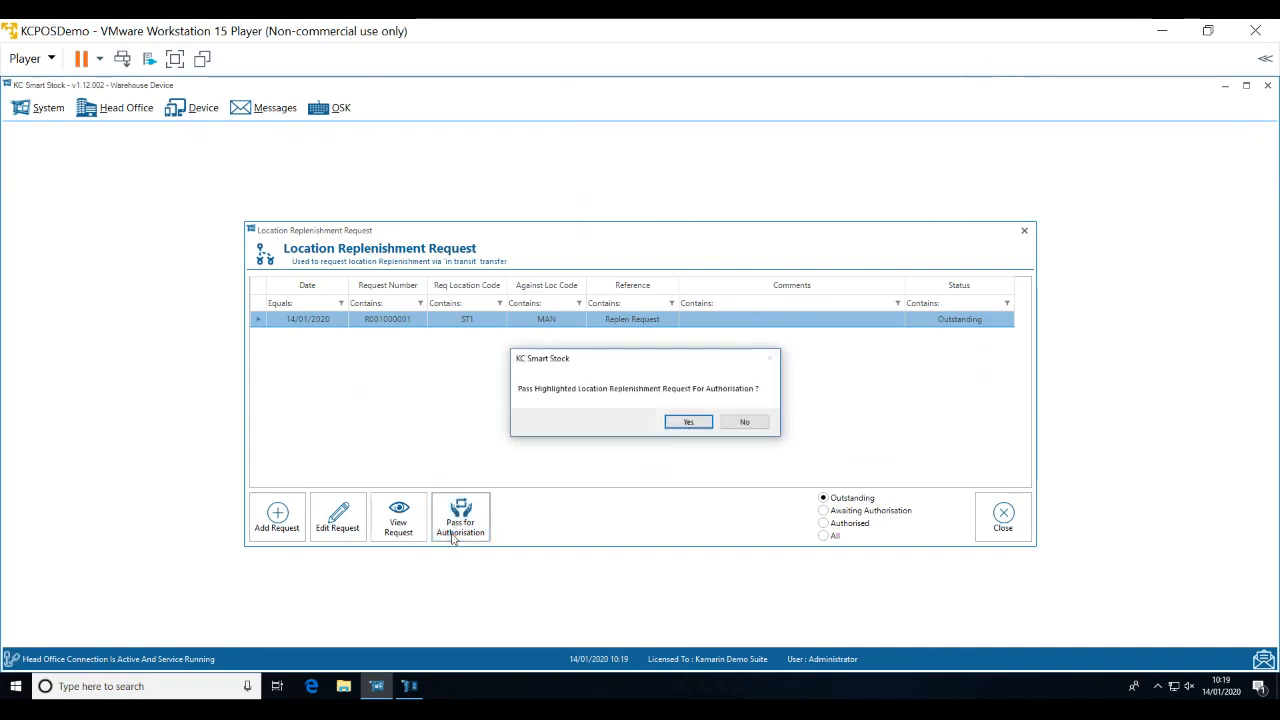
click(686, 423)
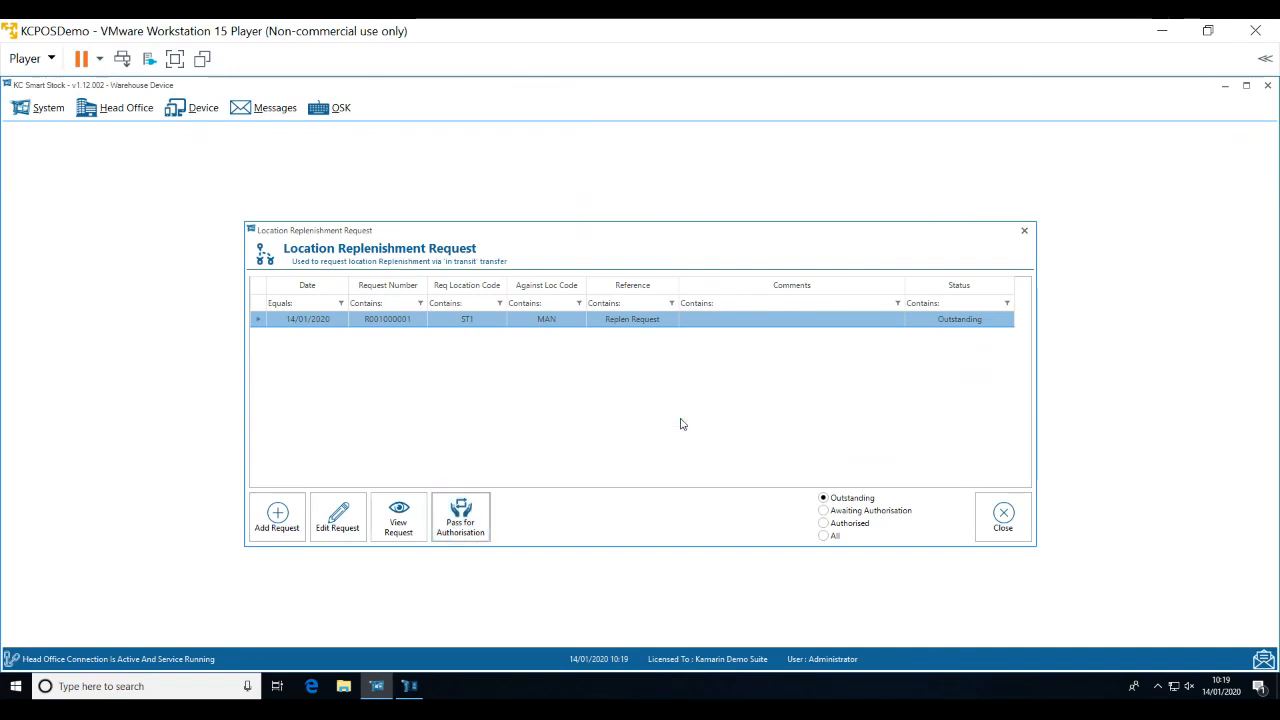
click(1003, 516)
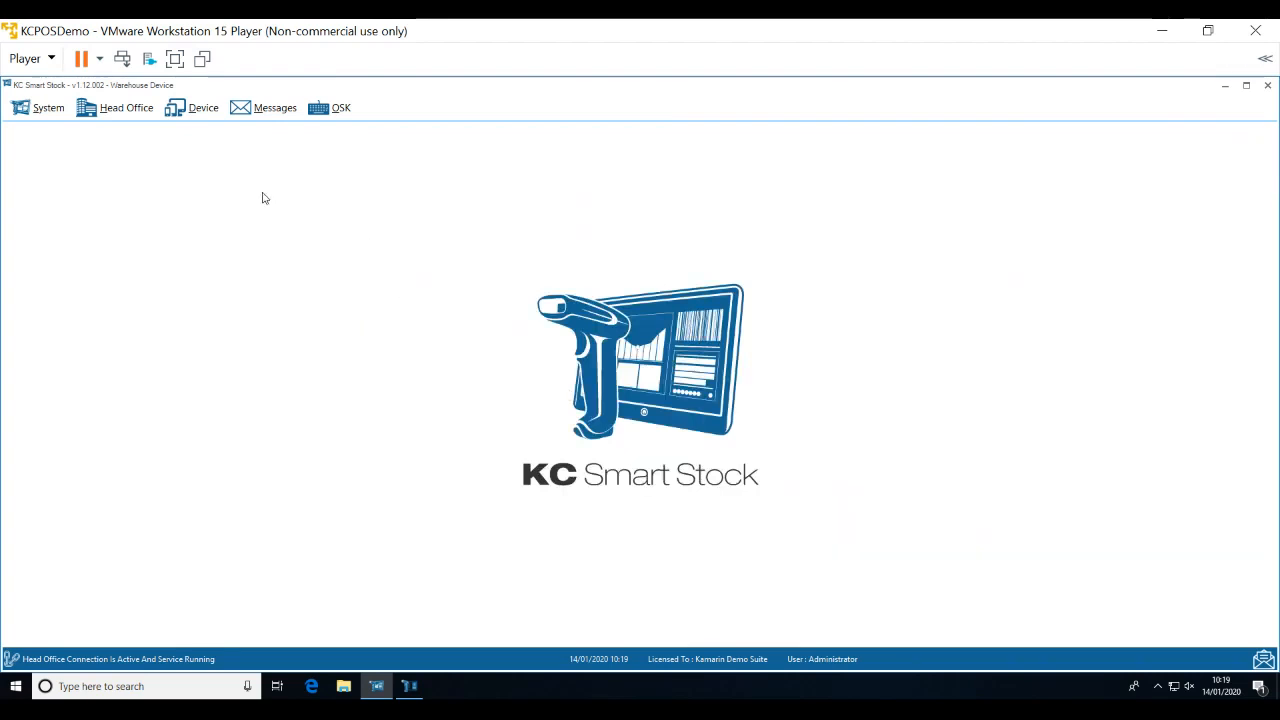
Create an in transit despatch against the warehouse device's Replen Request, despatching all outstanding line quantities.
click(117, 112)
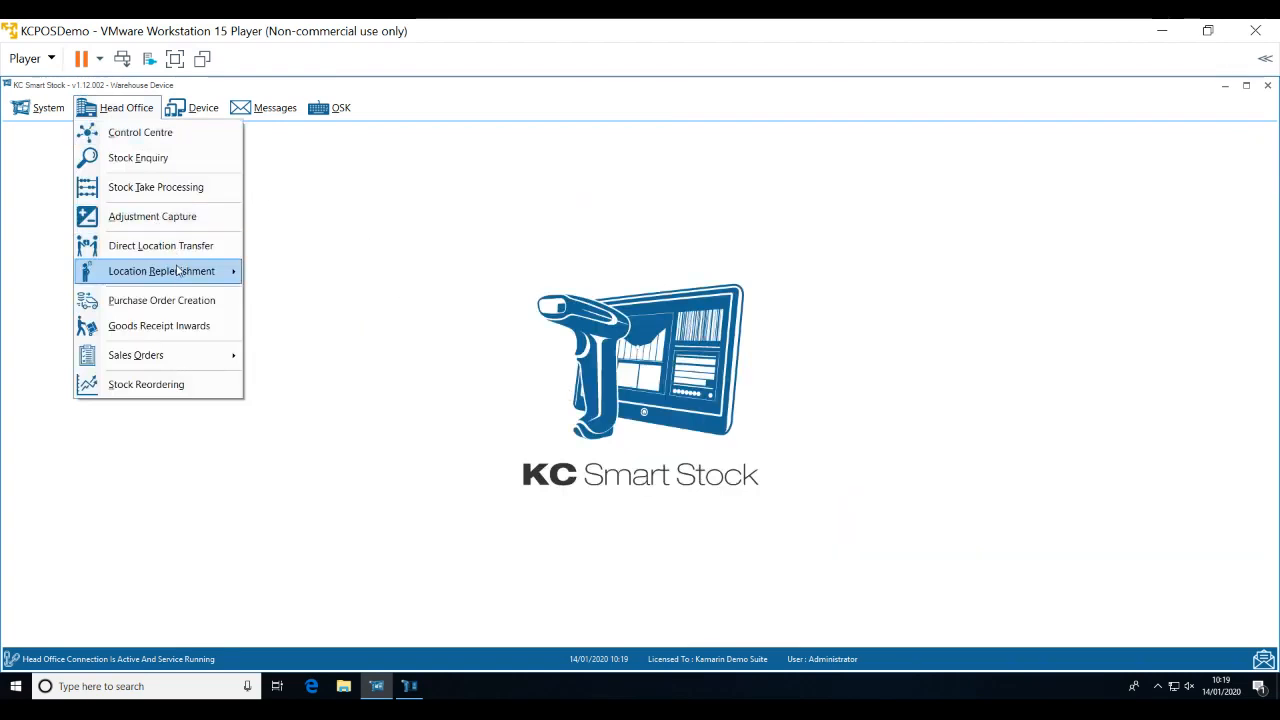
mouse_move(181, 273)
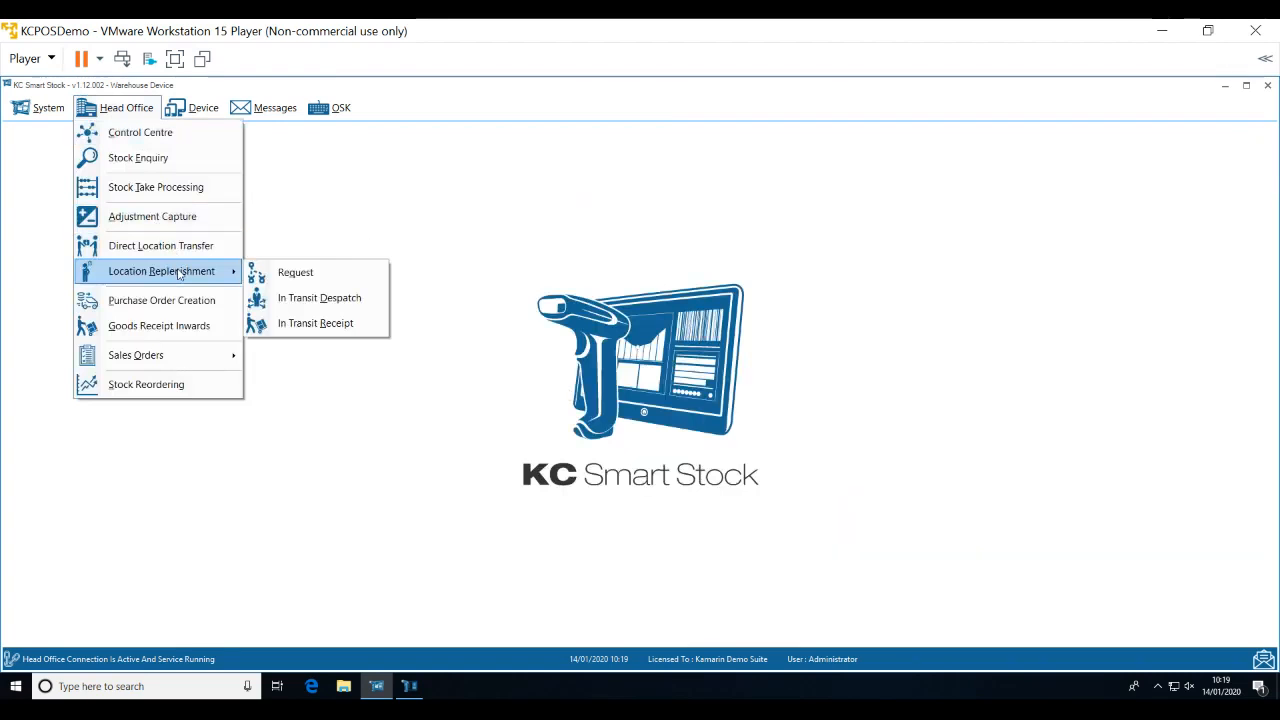
click(293, 299)
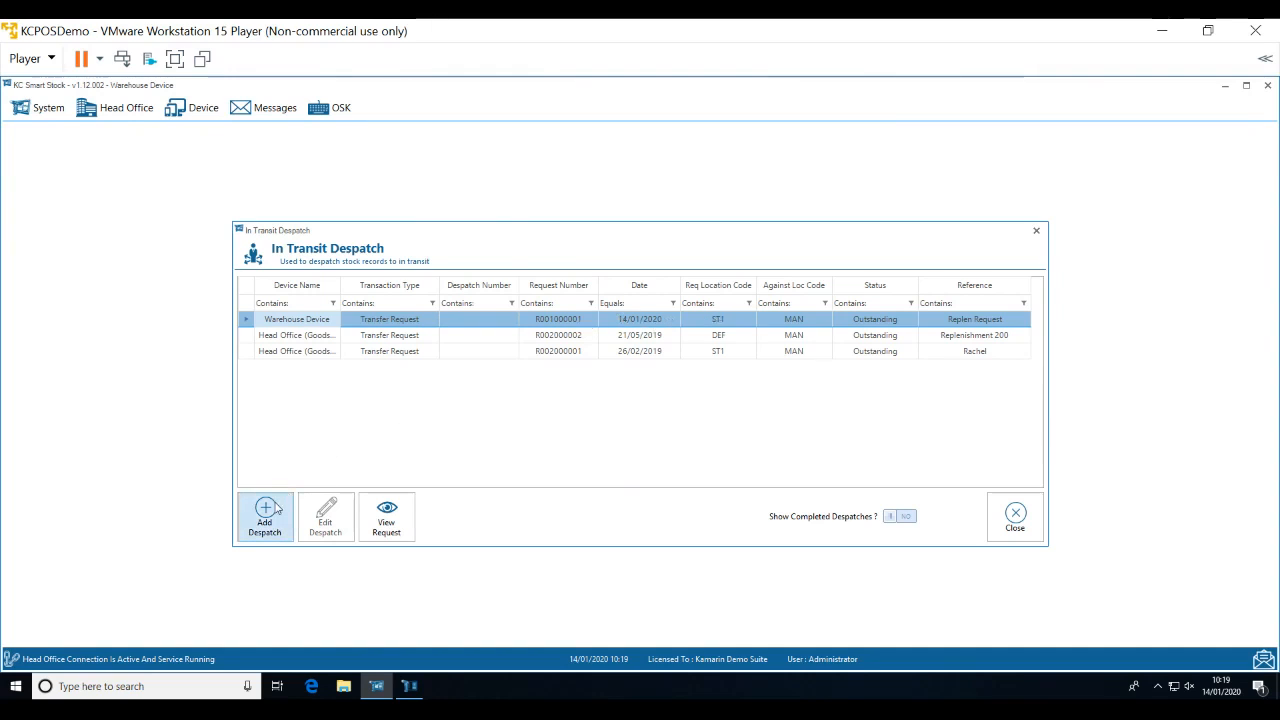
click(278, 509)
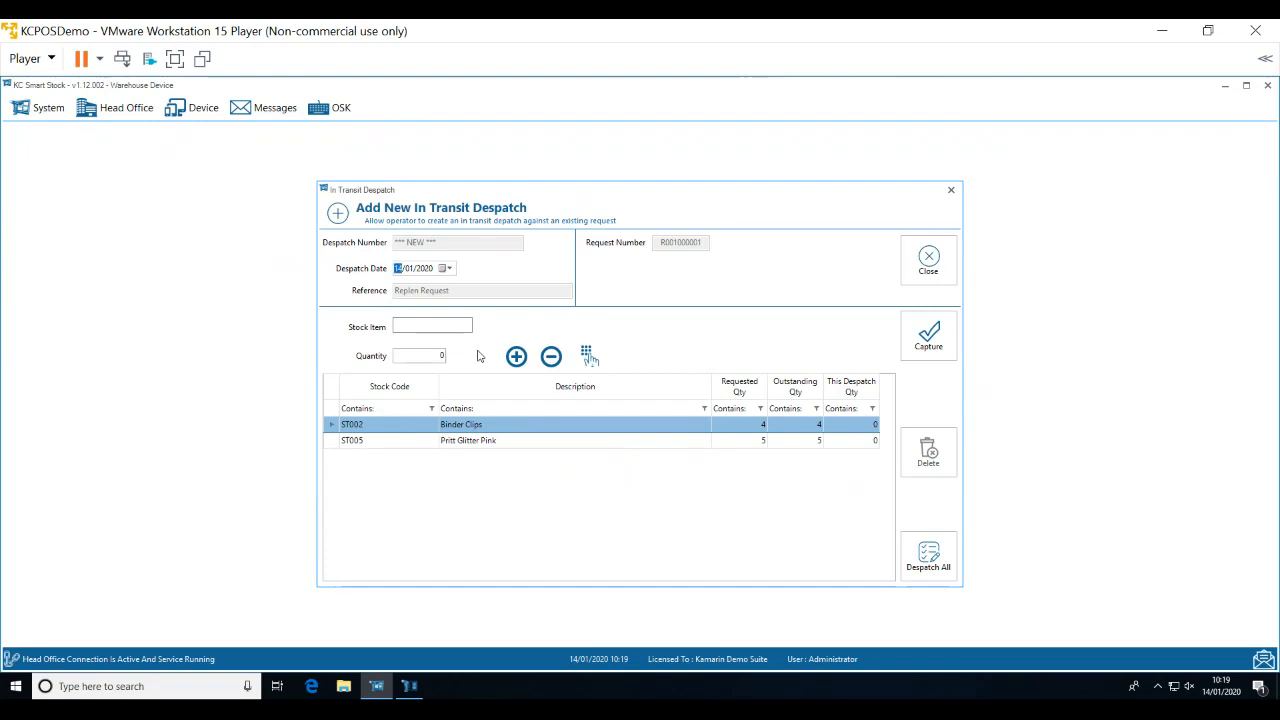
click(940, 548)
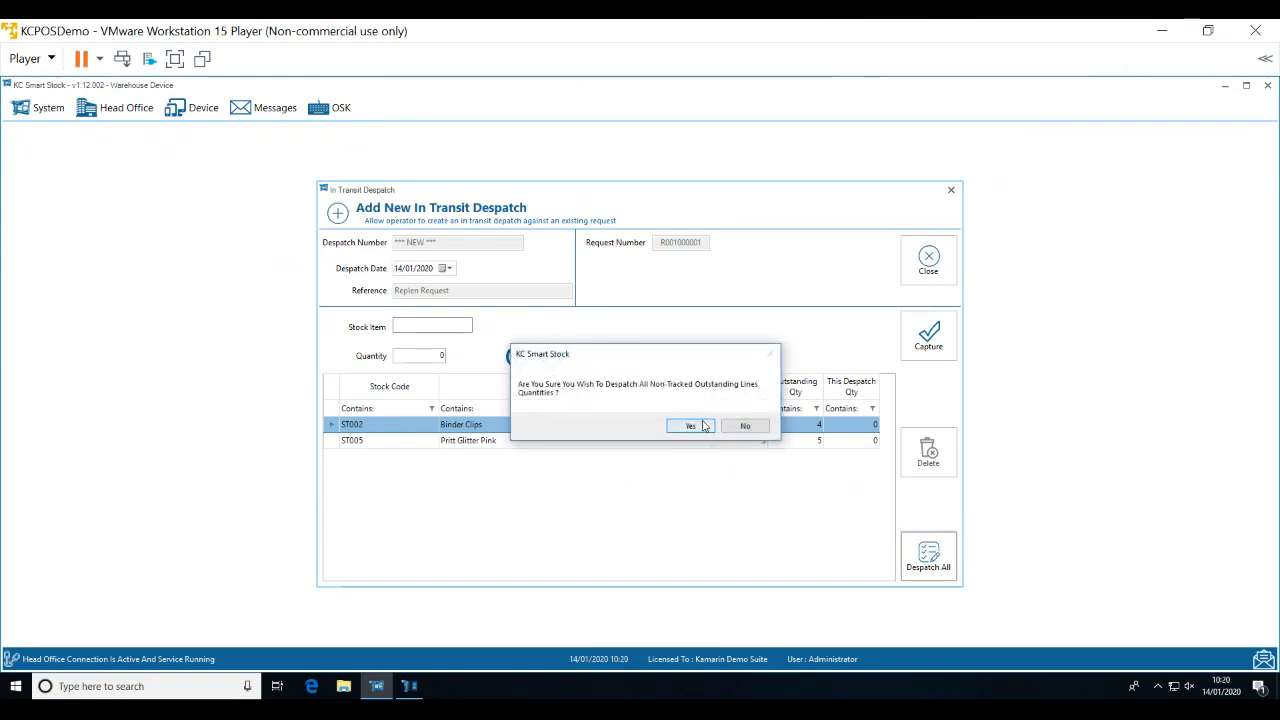
click(703, 426)
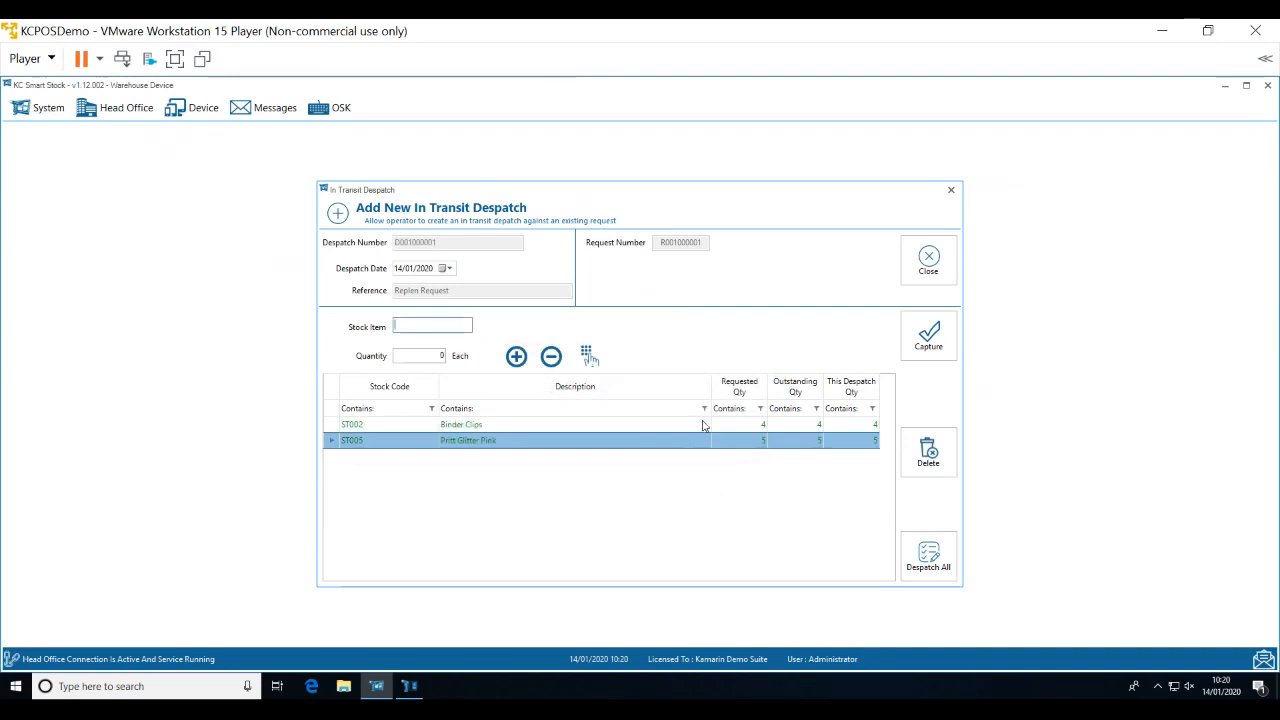
click(927, 266)
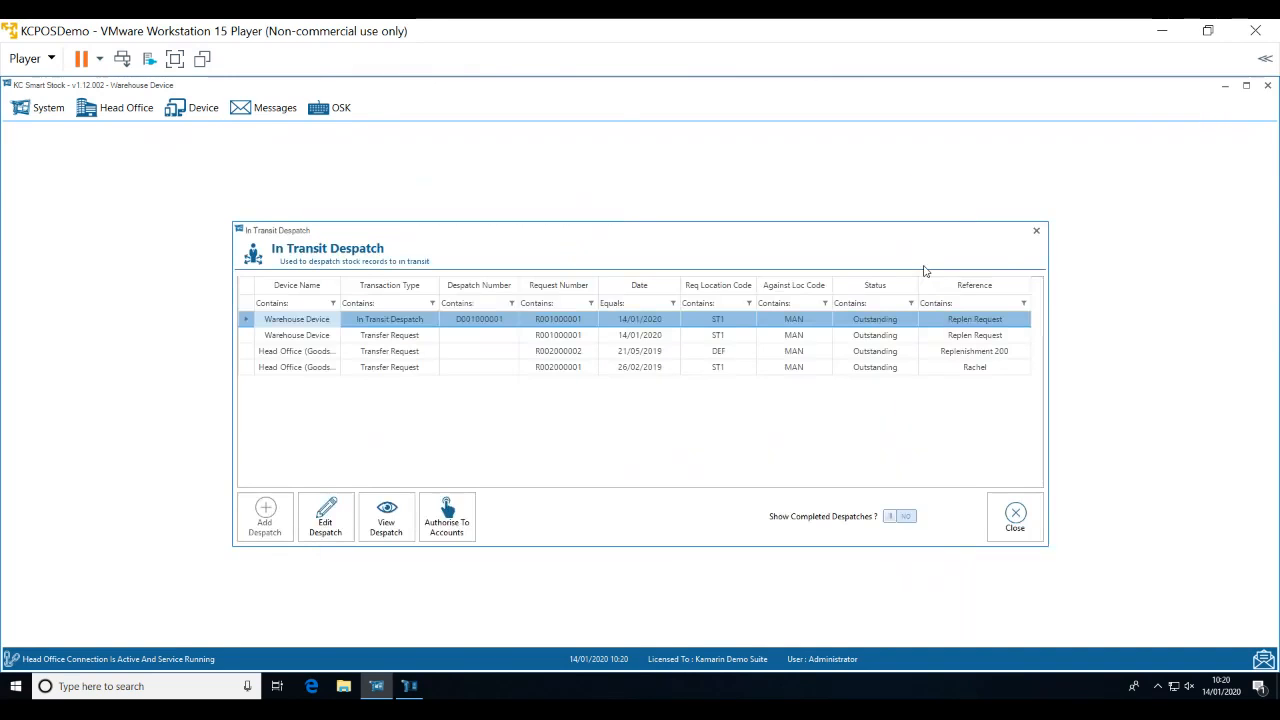
Authorise the Replen Request in transit despatch for posting to accounts and close the despatch list.
click(447, 519)
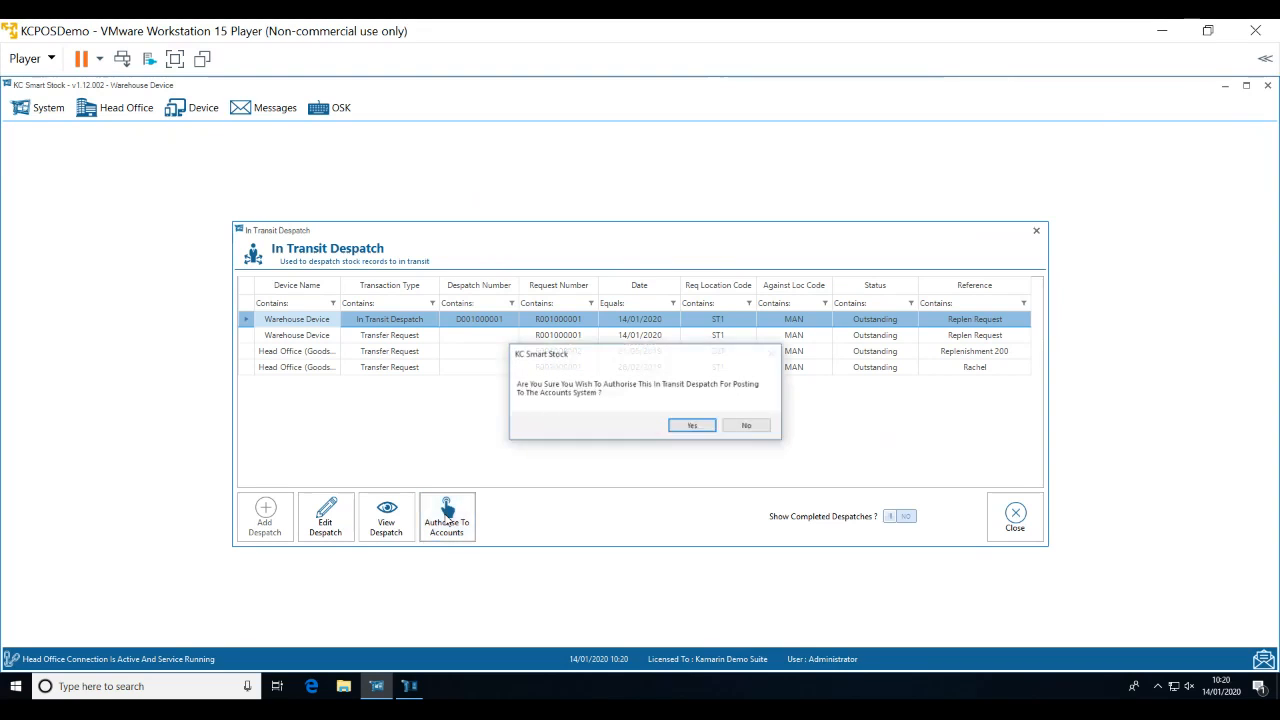
click(703, 426)
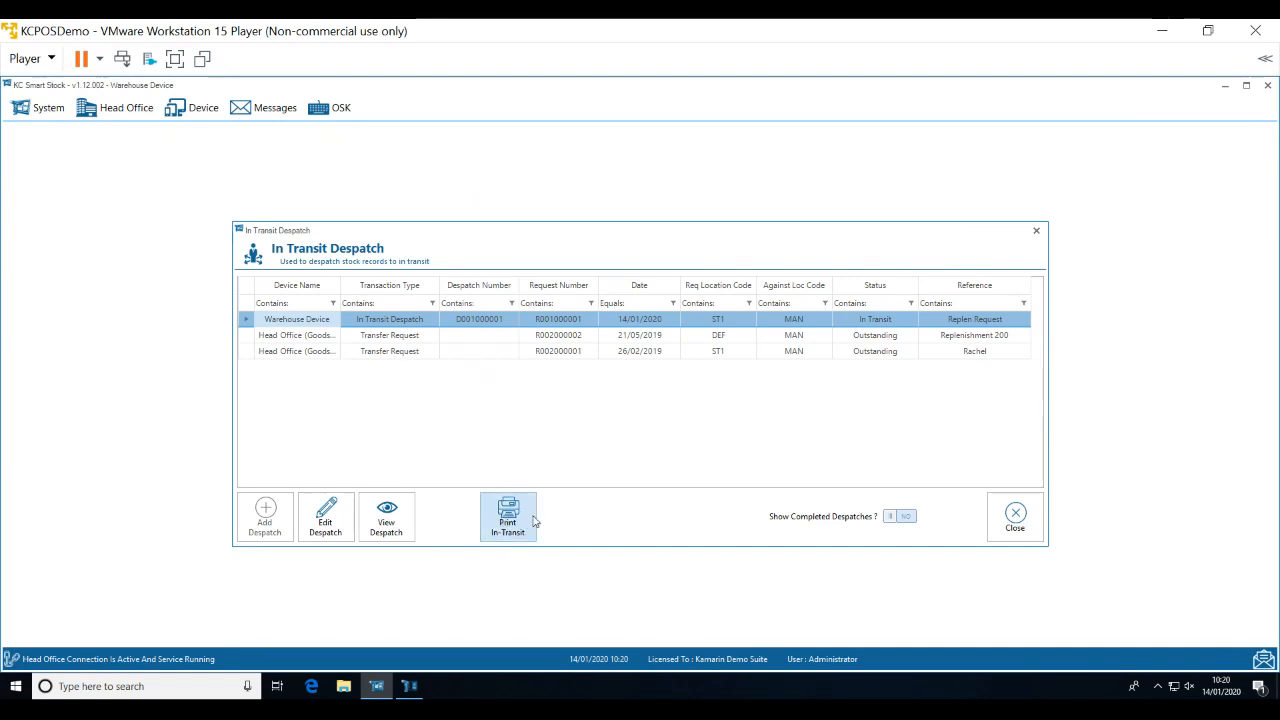
click(1003, 513)
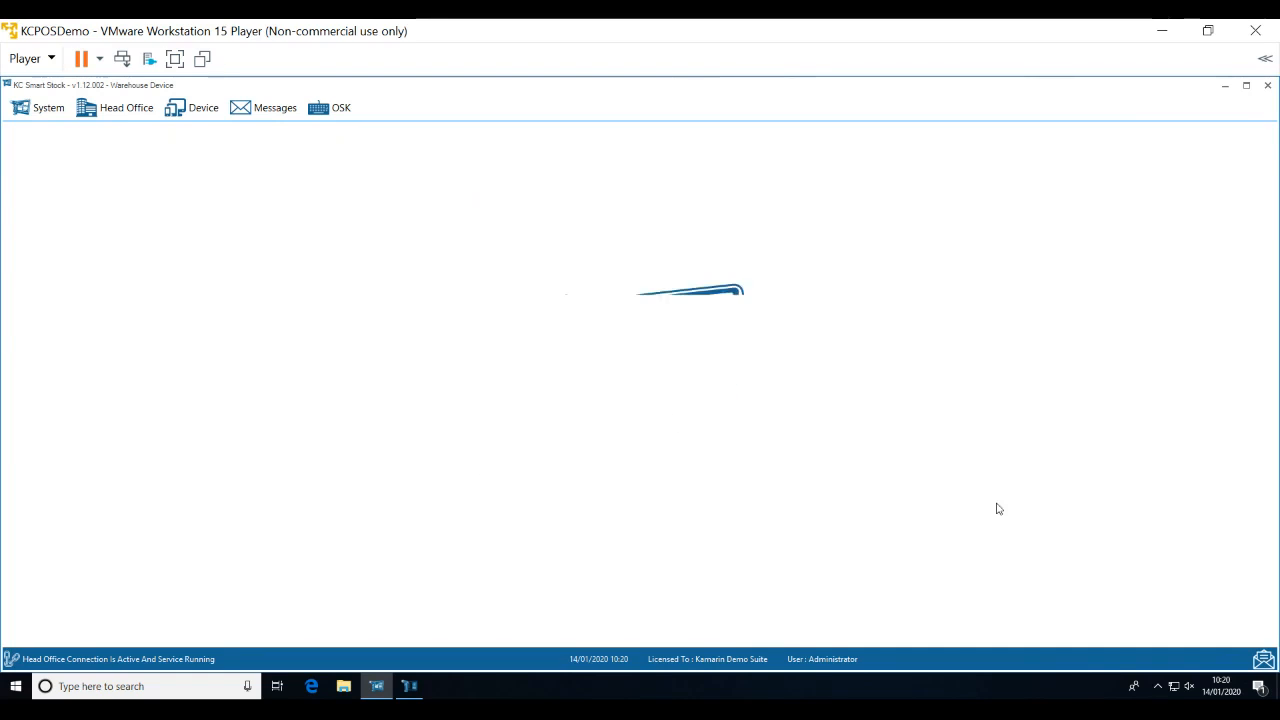
Create an in transit receipt against the Replen Request despatch, receipting all outstanding line quantities.
click(139, 116)
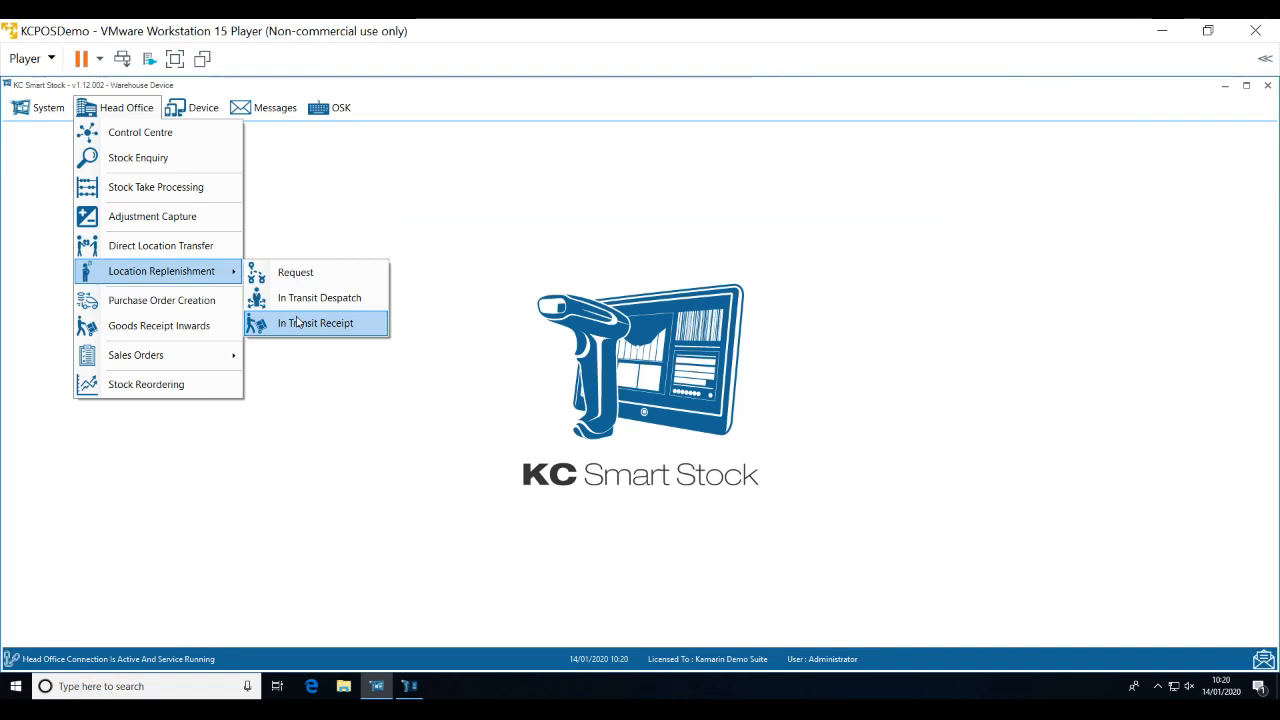
click(297, 322)
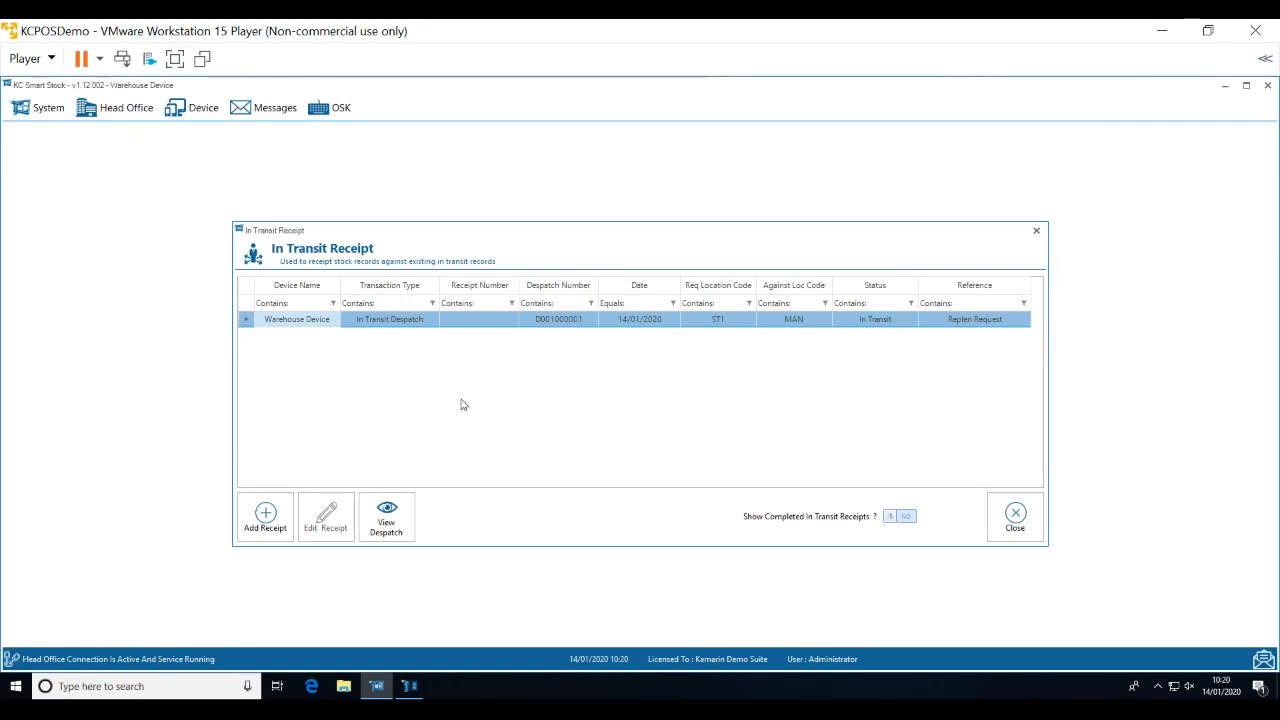
click(252, 533)
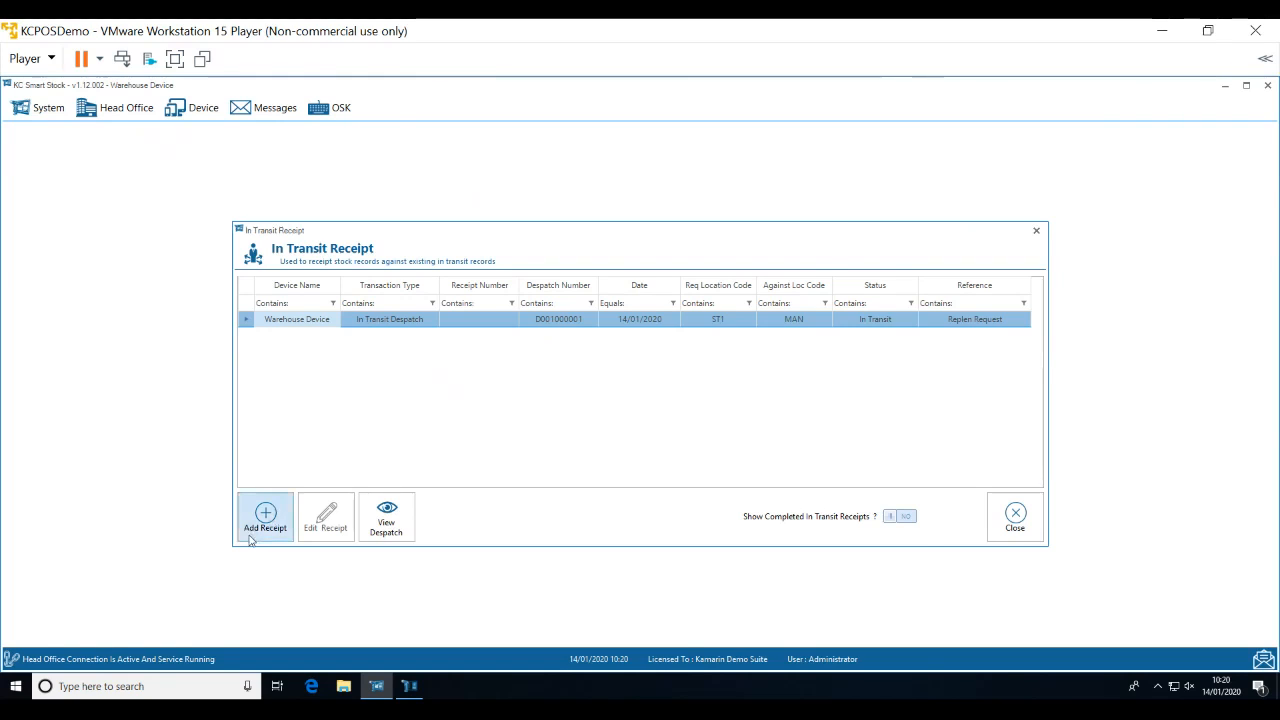
click(928, 553)
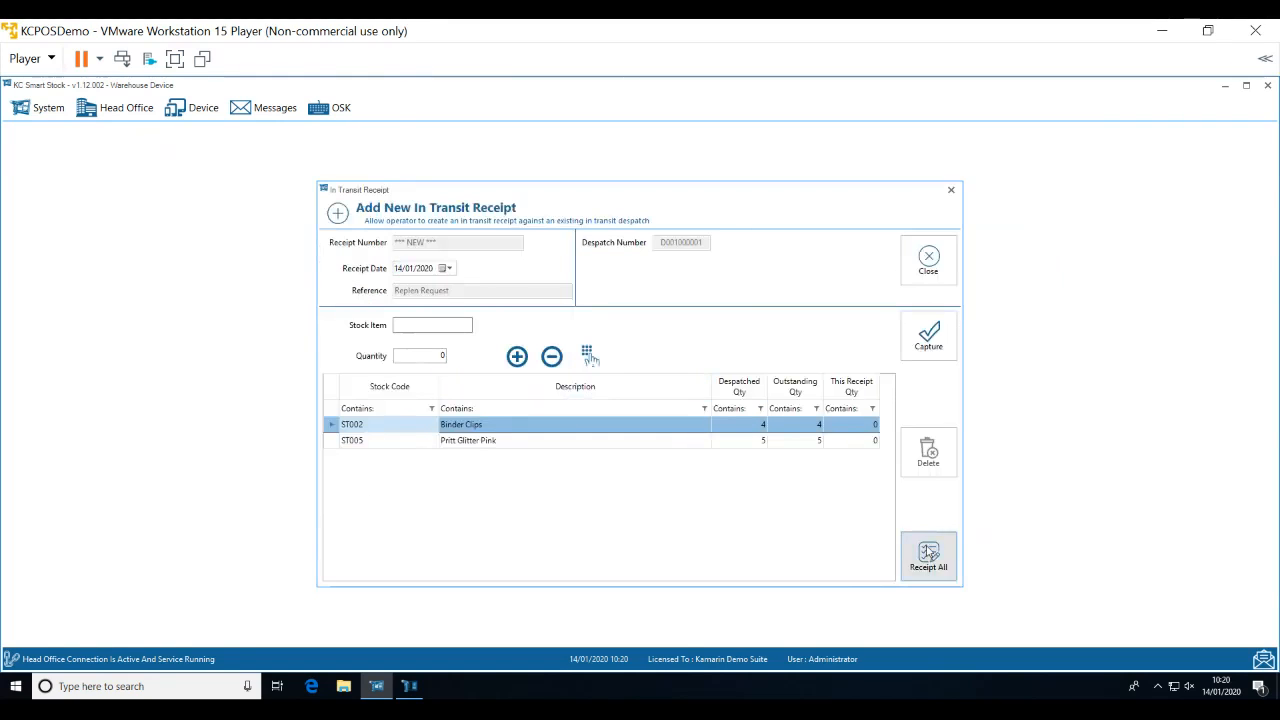
click(686, 426)
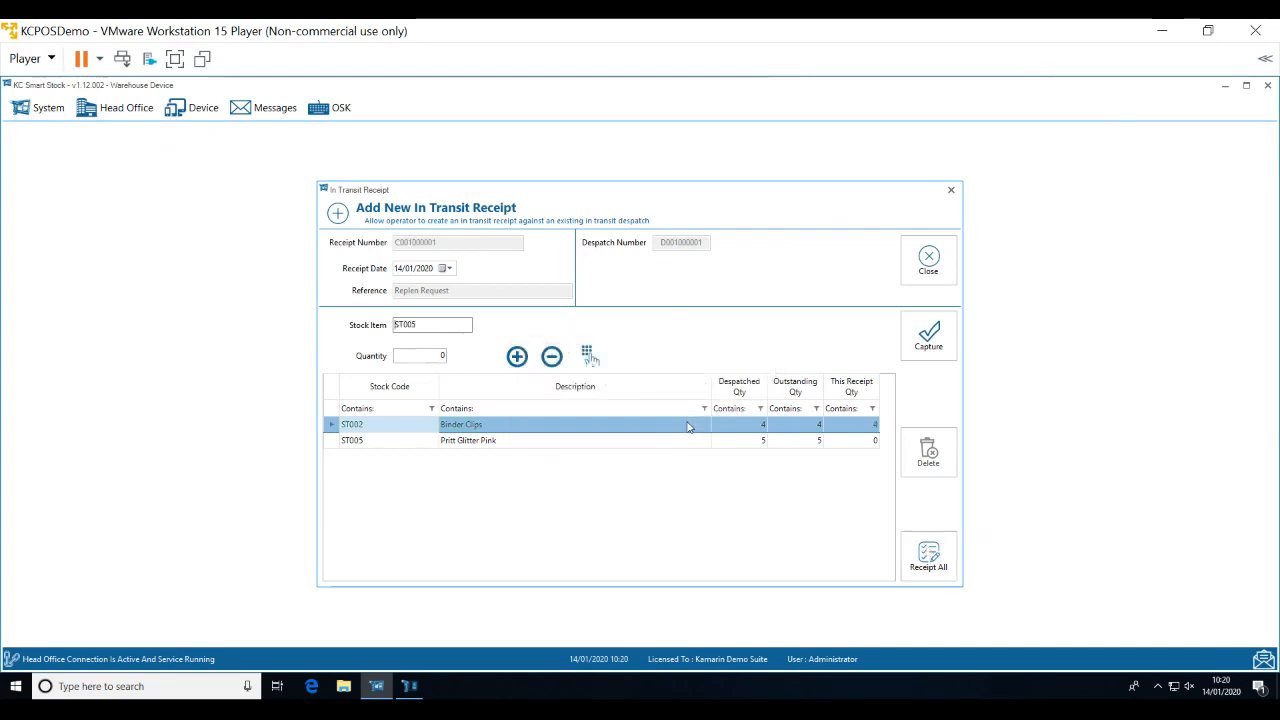
click(946, 266)
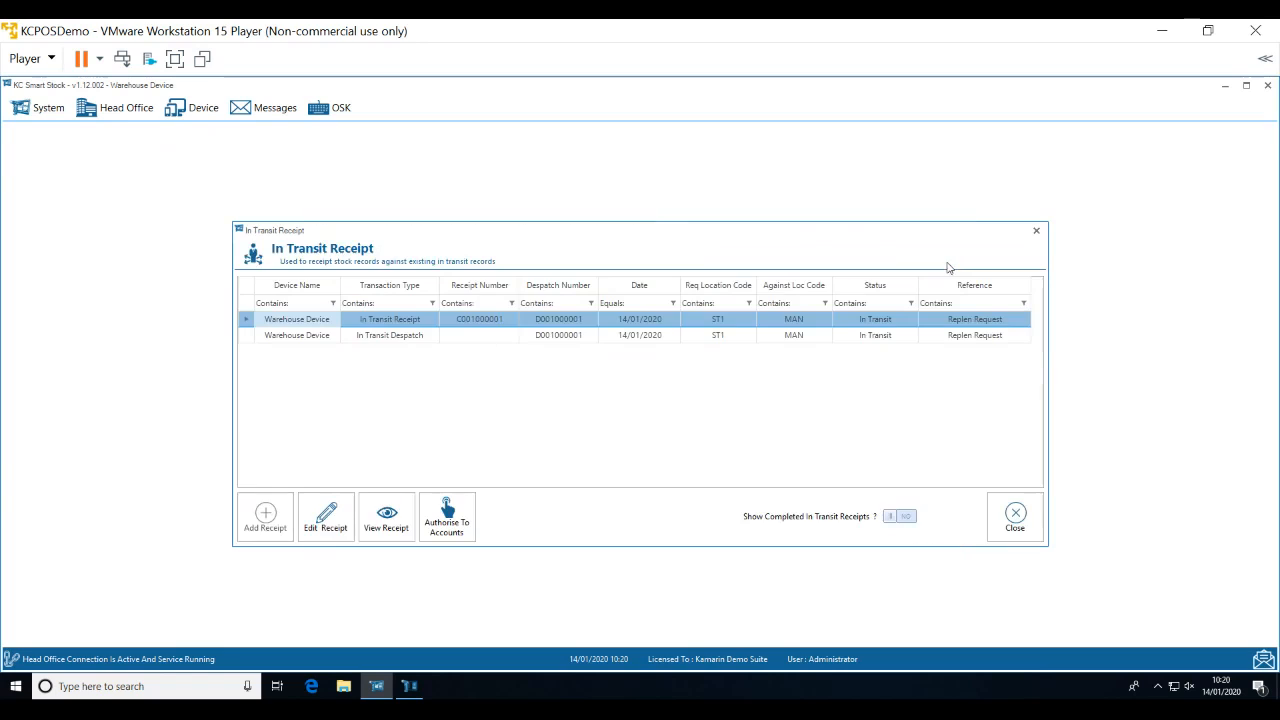
Authorise the Replen Request in transit receipt for posting to accounts and close the receipt list.
click(446, 530)
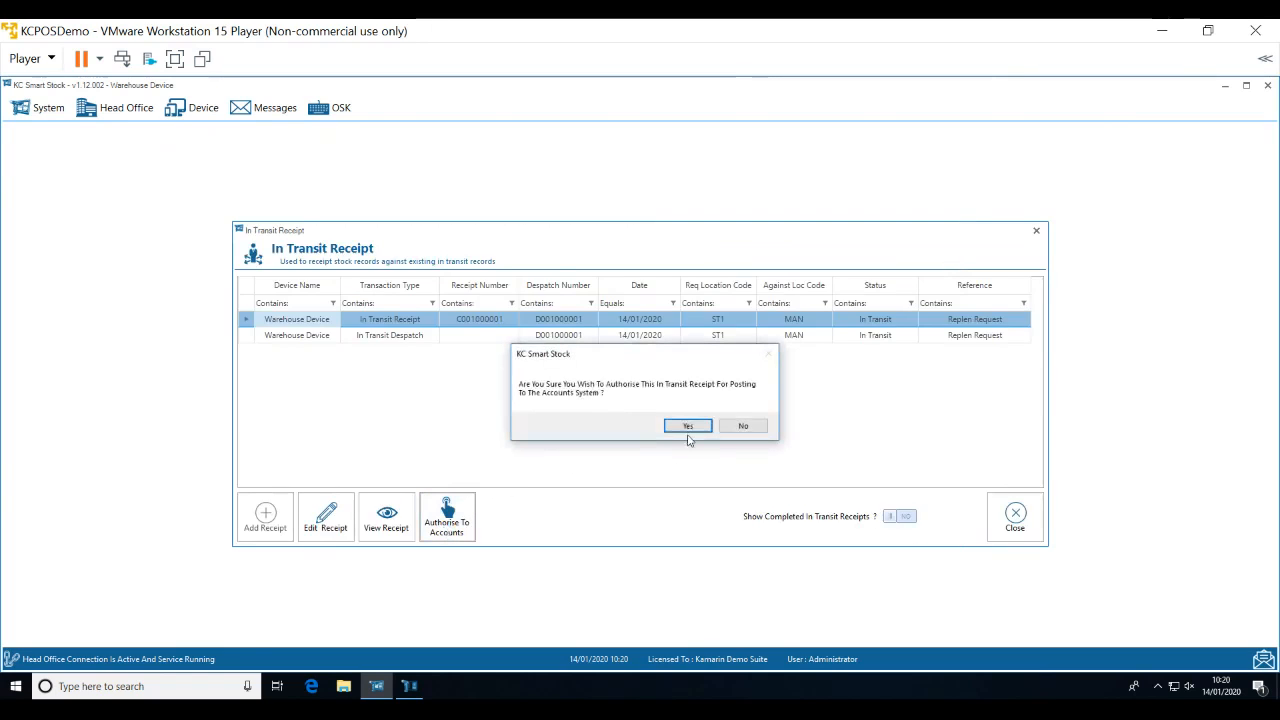
click(687, 426)
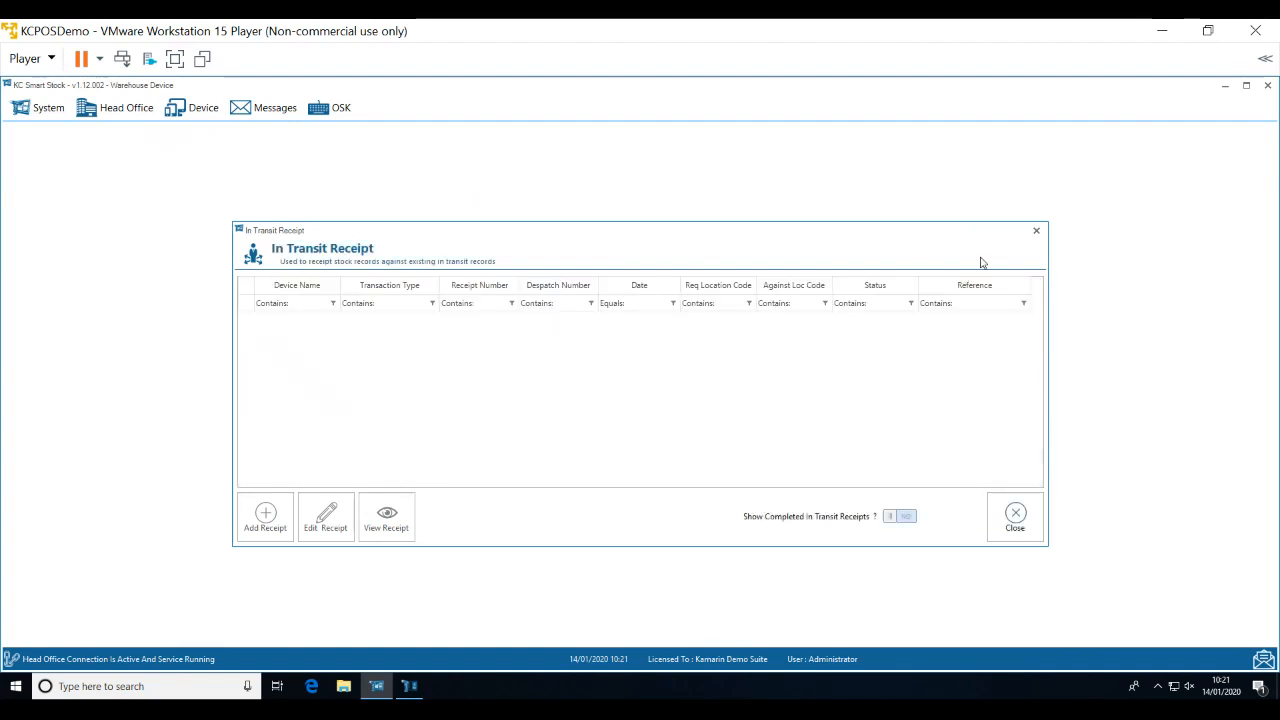
click(1035, 233)
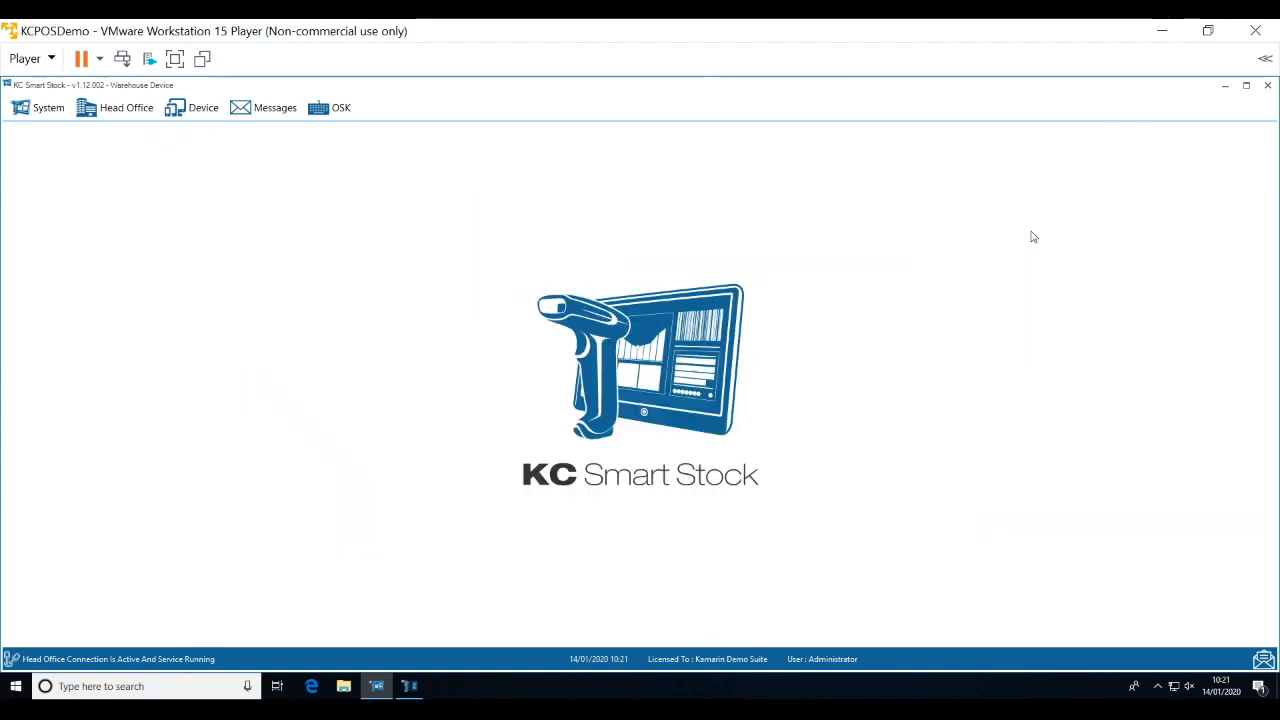
Start a new sales order on the device and set its location to MAN (Main Warehouse).
click(188, 108)
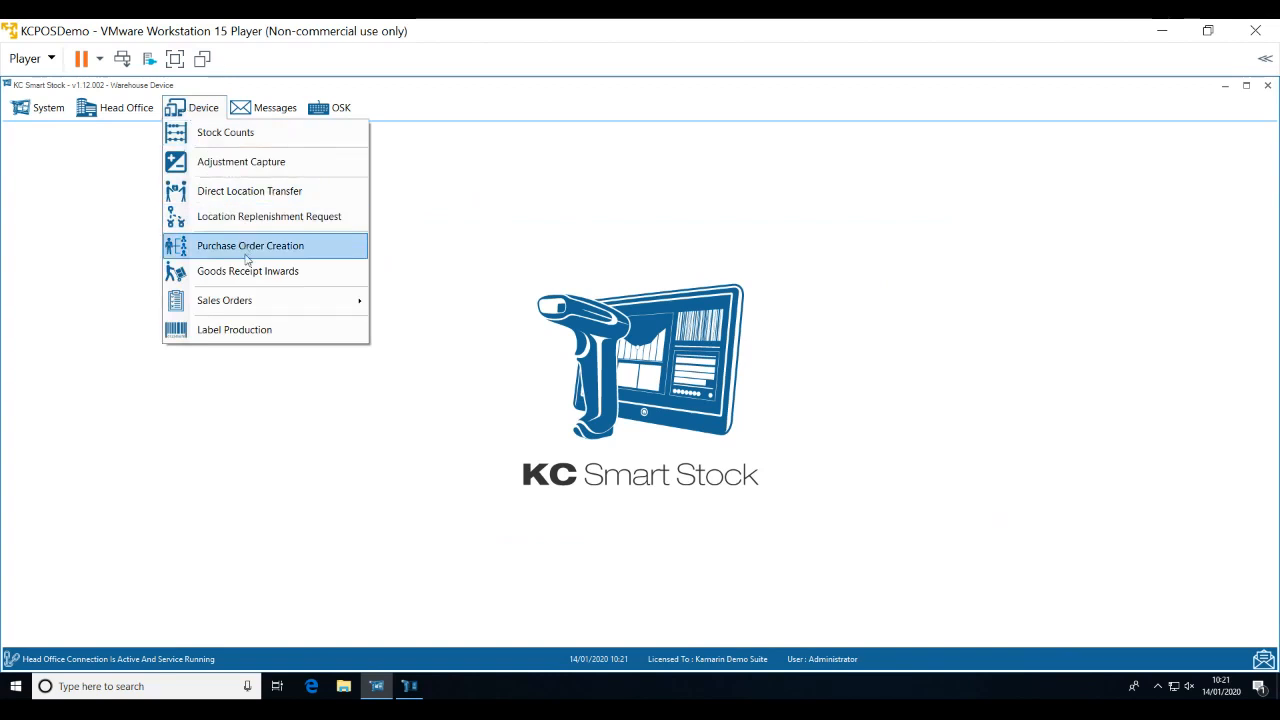
mouse_move(252, 308)
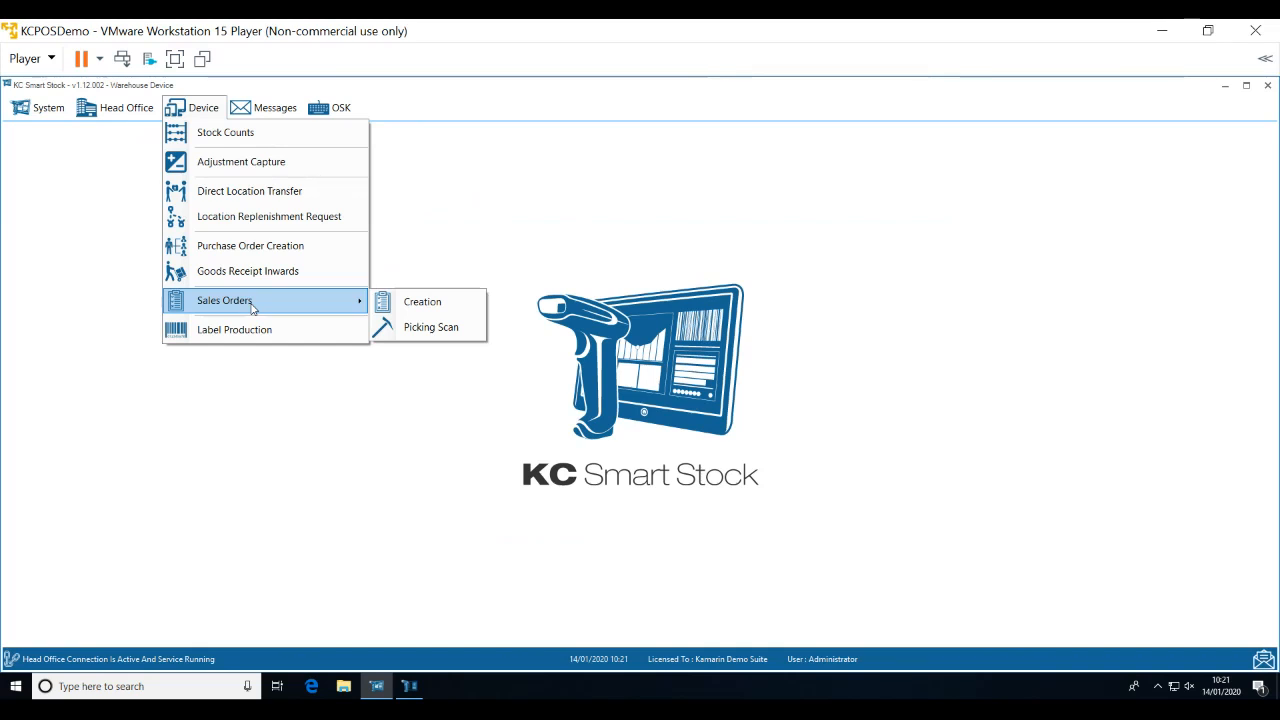
click(392, 304)
click(277, 516)
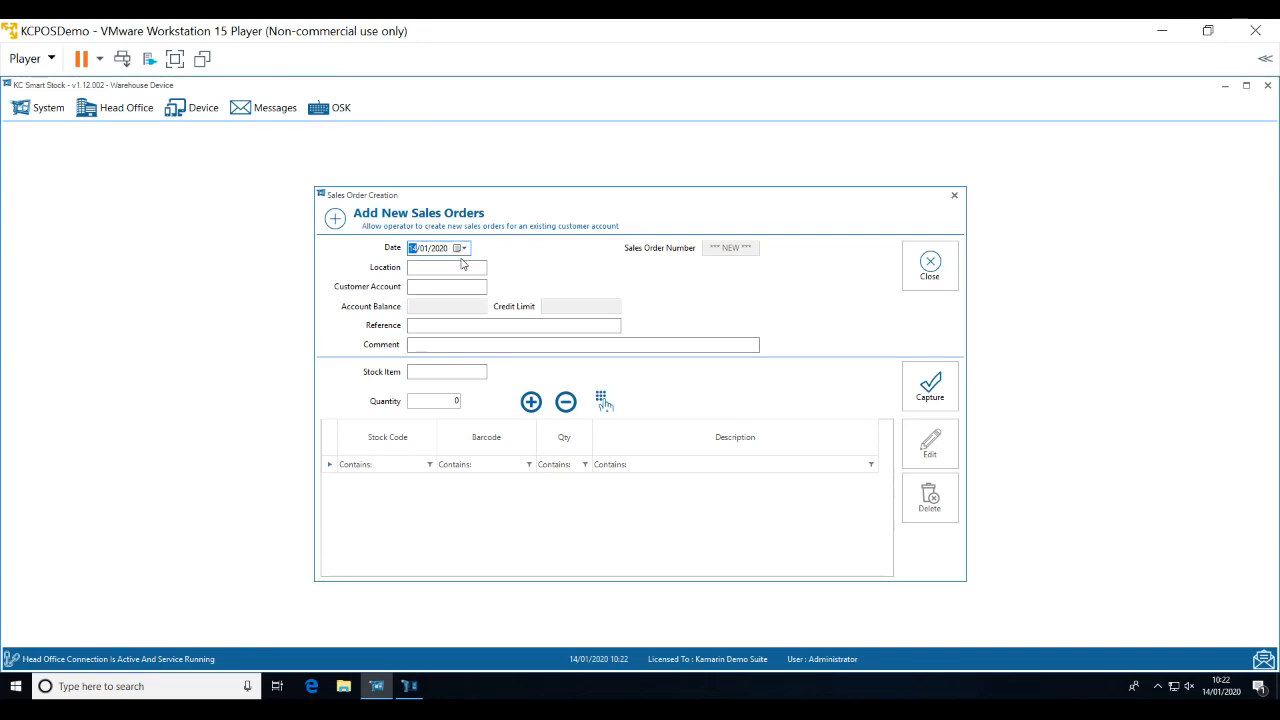
click(463, 264)
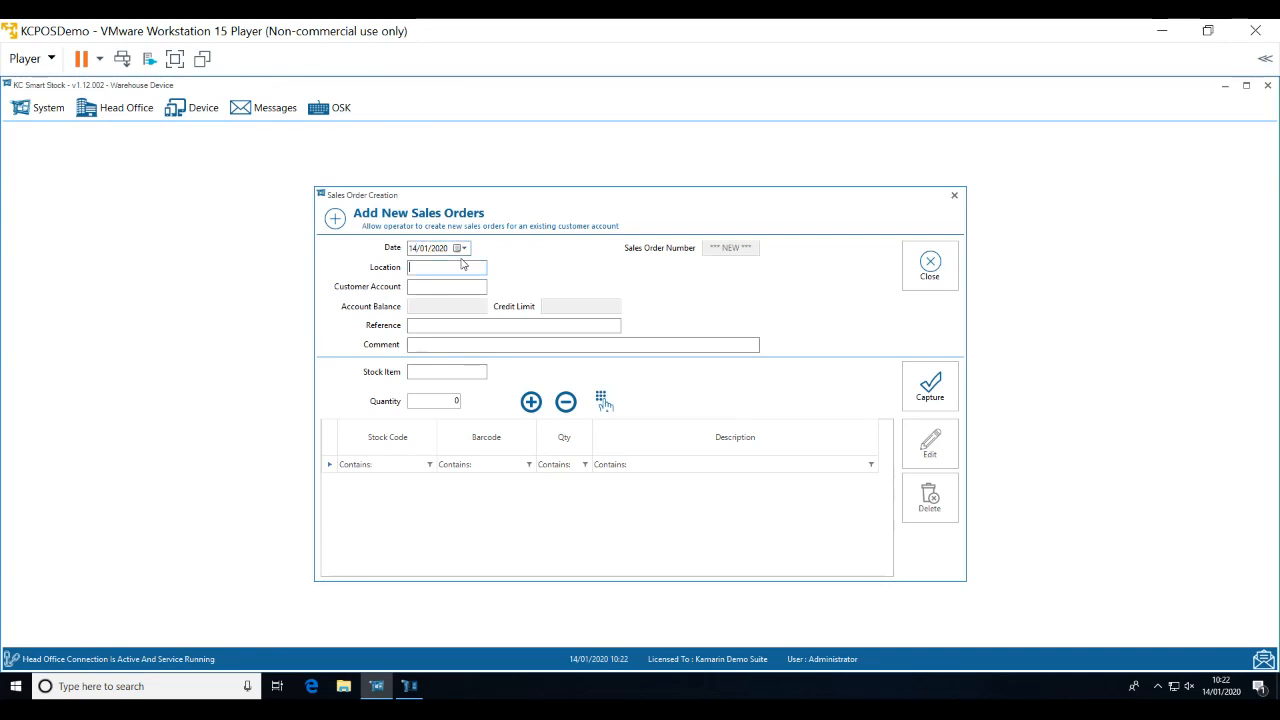
double_click(463, 264)
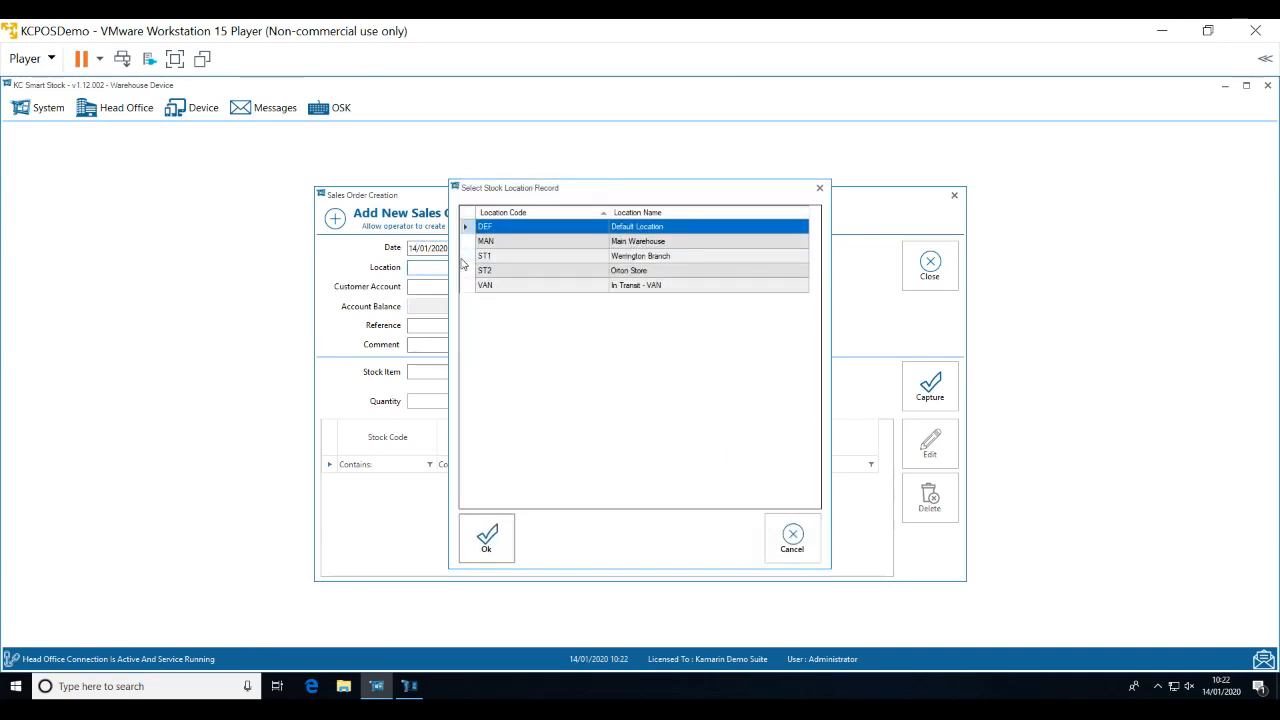
click(548, 243)
double_click(548, 243)
Look up the customer accounts and assign ABS Garages Ltd to the sales order.
click(443, 288)
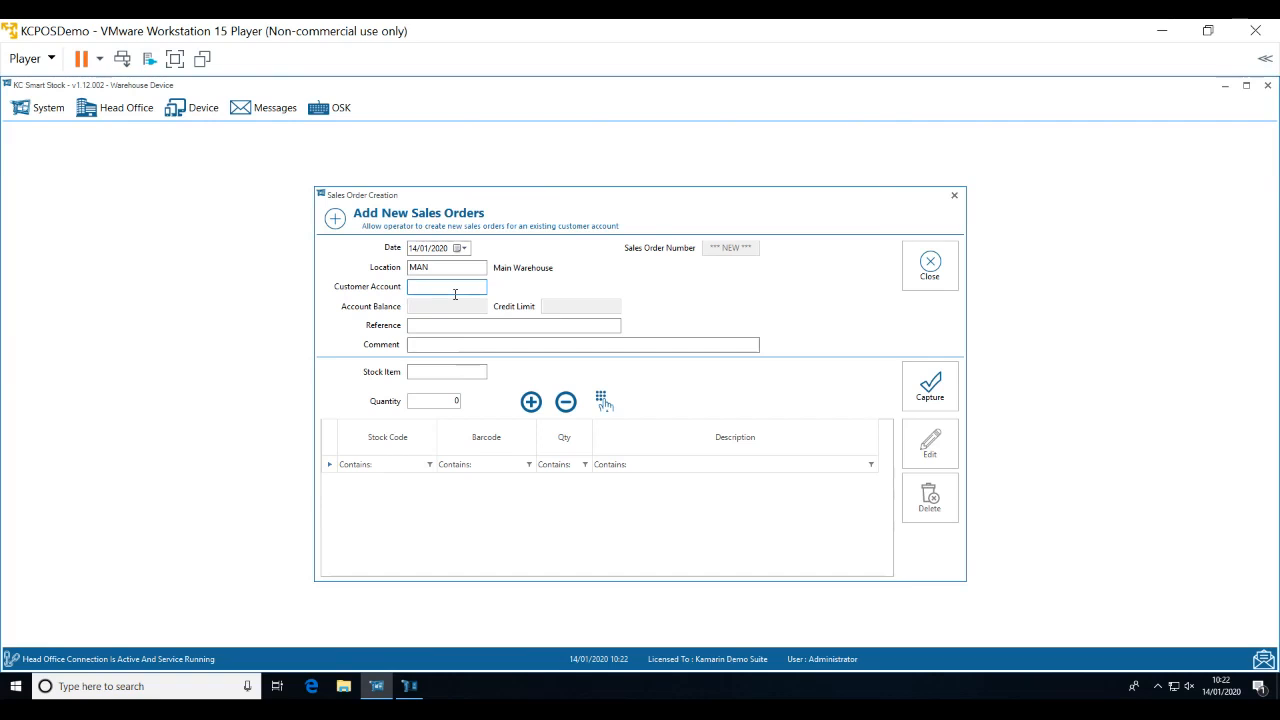
double_click(455, 294)
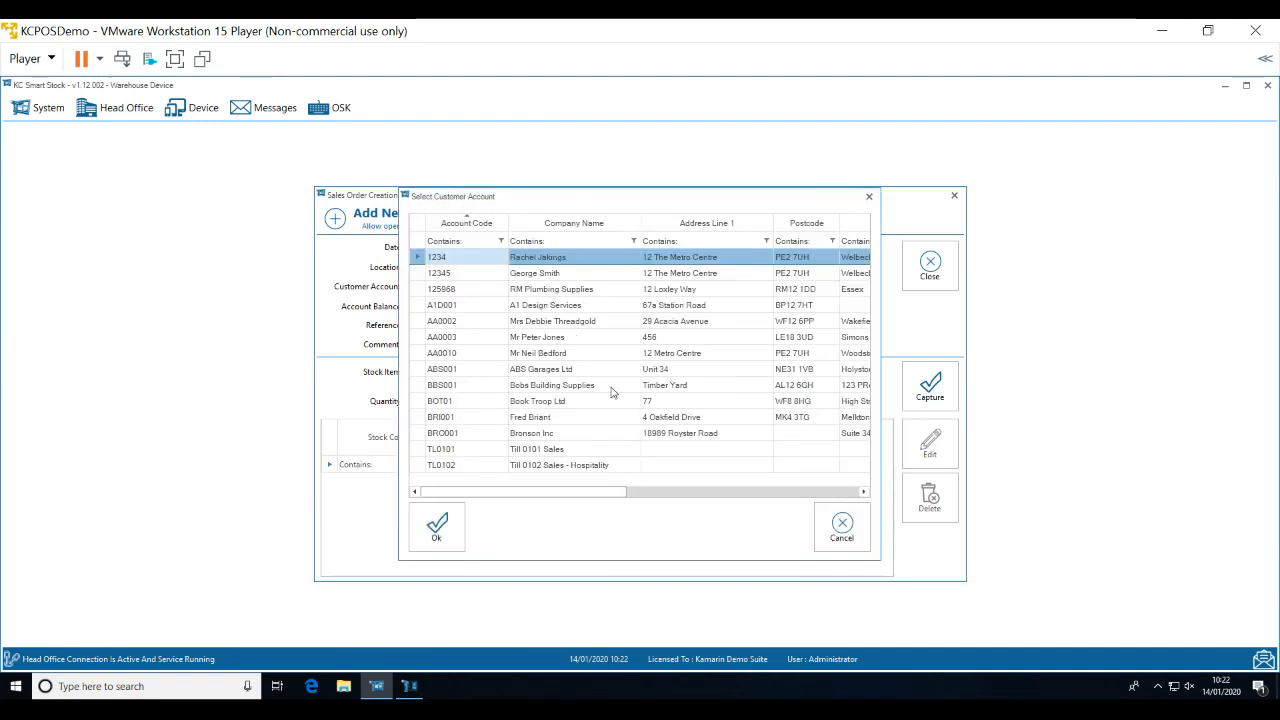
double_click(560, 370)
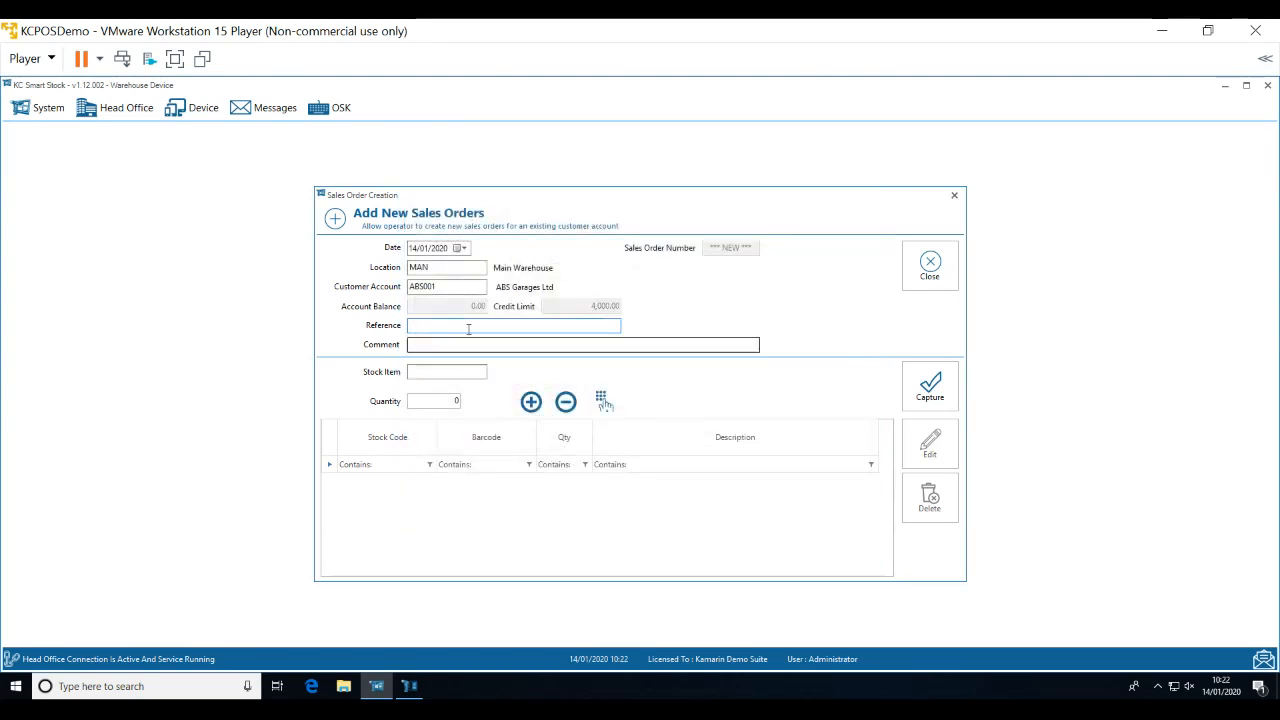
Enter the reference SummerOrder01 and the comment "Do not deliver on weekends" on the sales order.
click(468, 329)
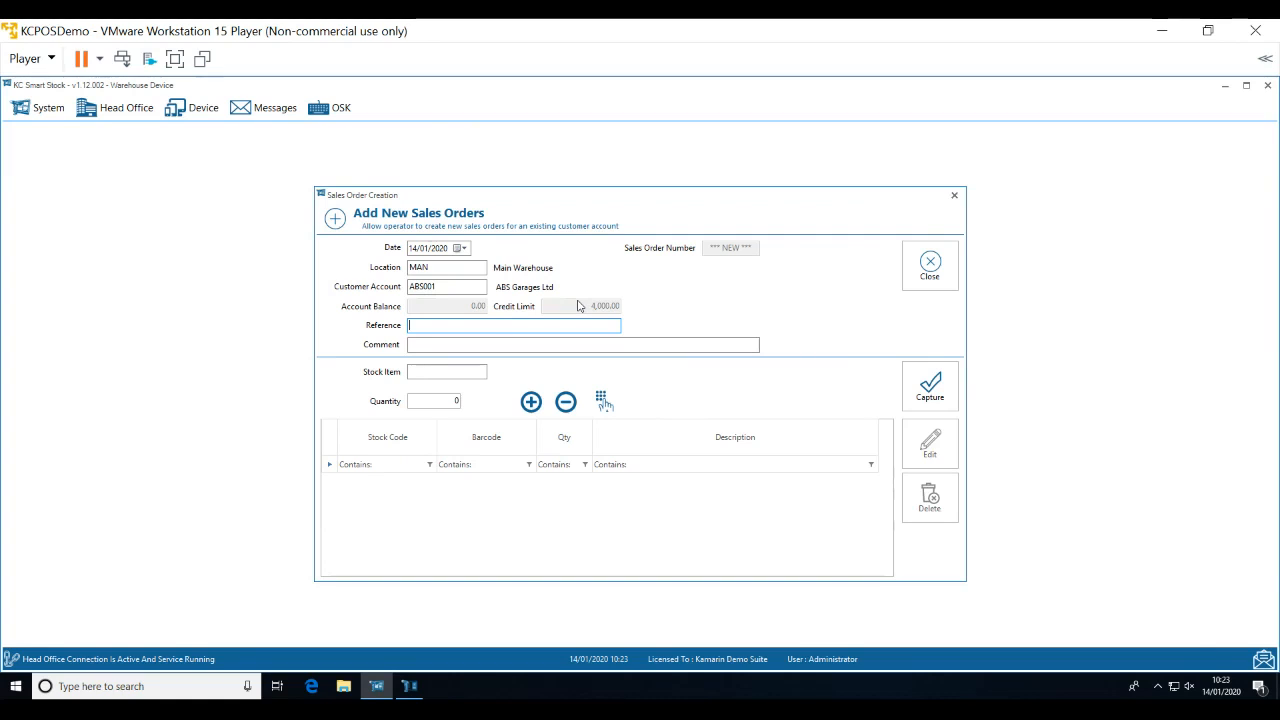
text(Su)
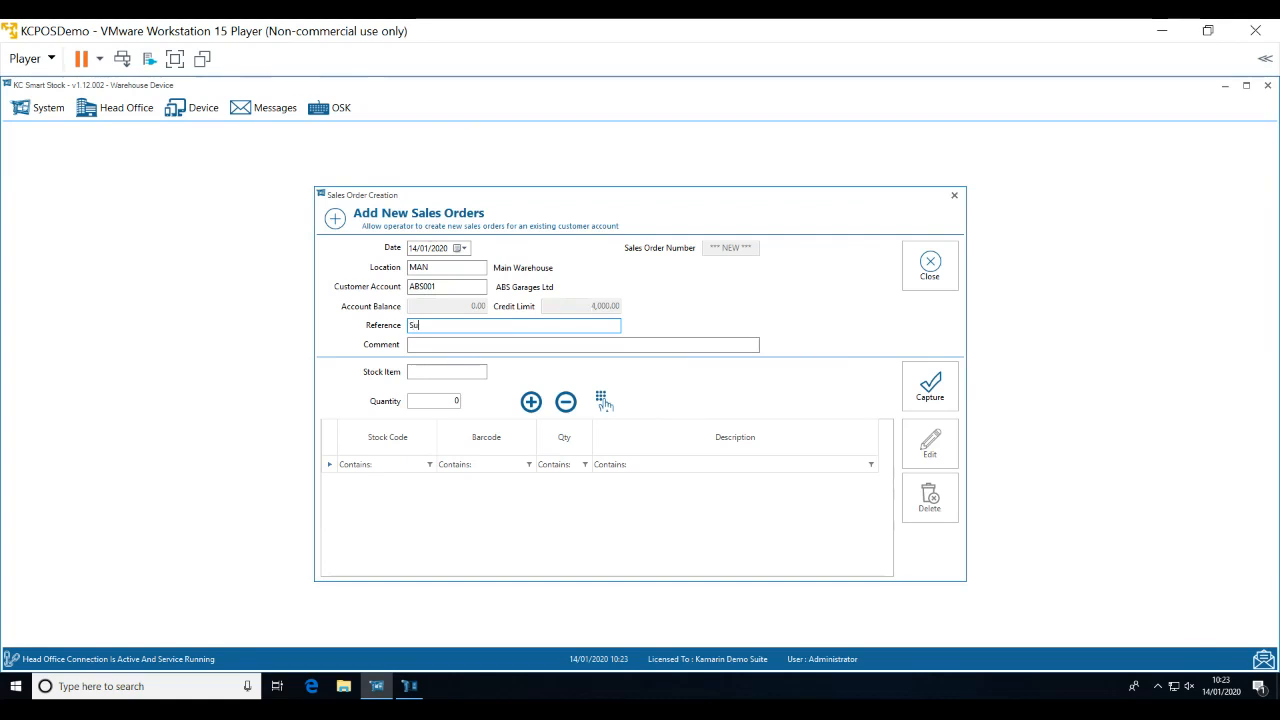
text(mmerOrder01)
key(Tab)
text(Do not )
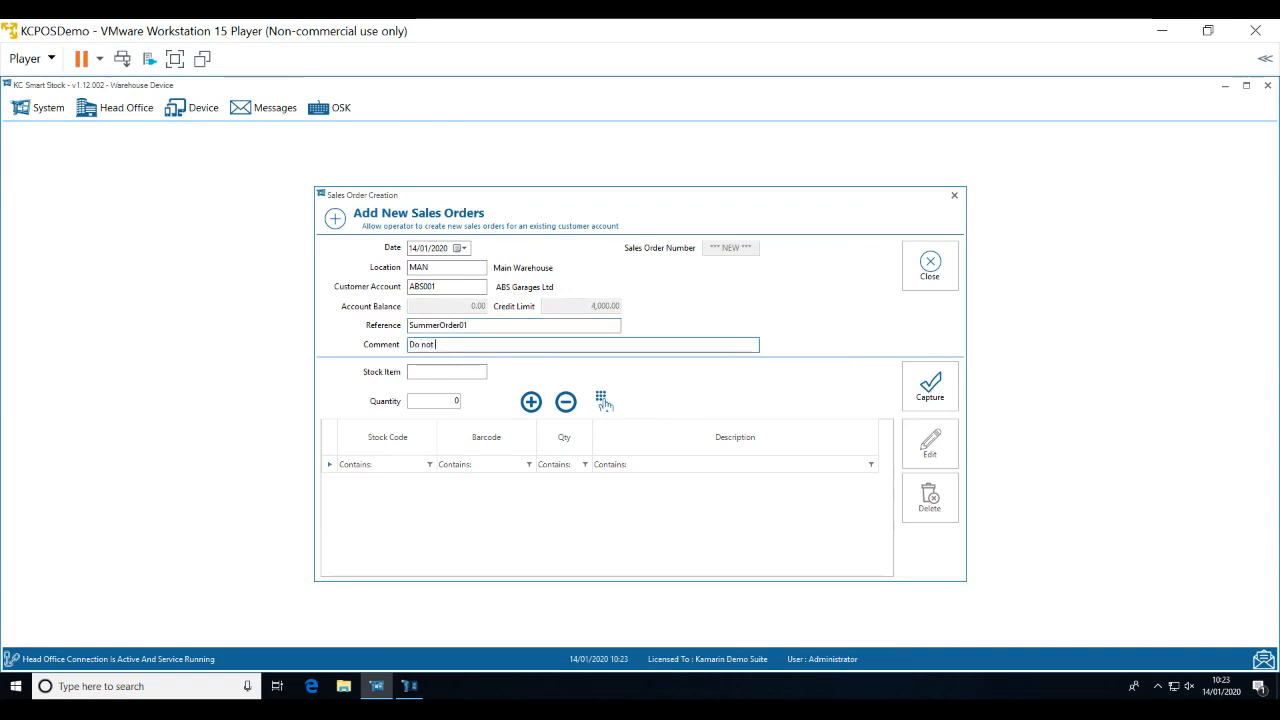
text(de)
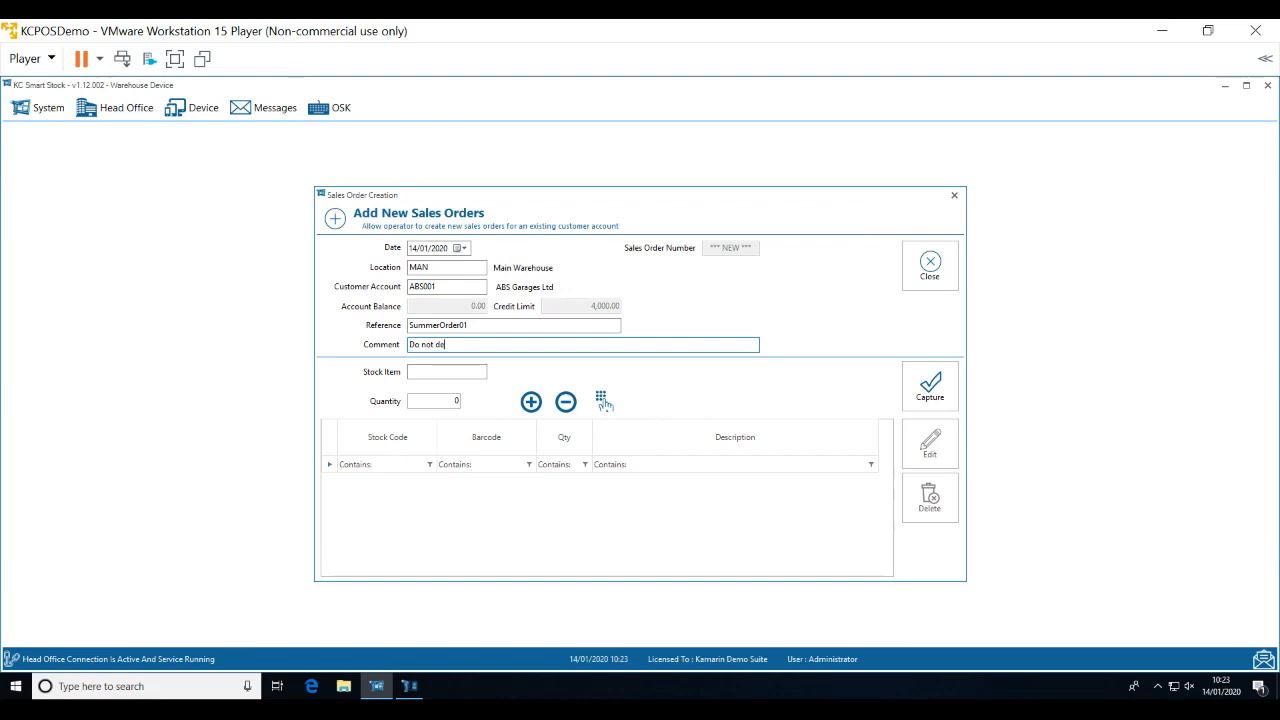
text(liver o)
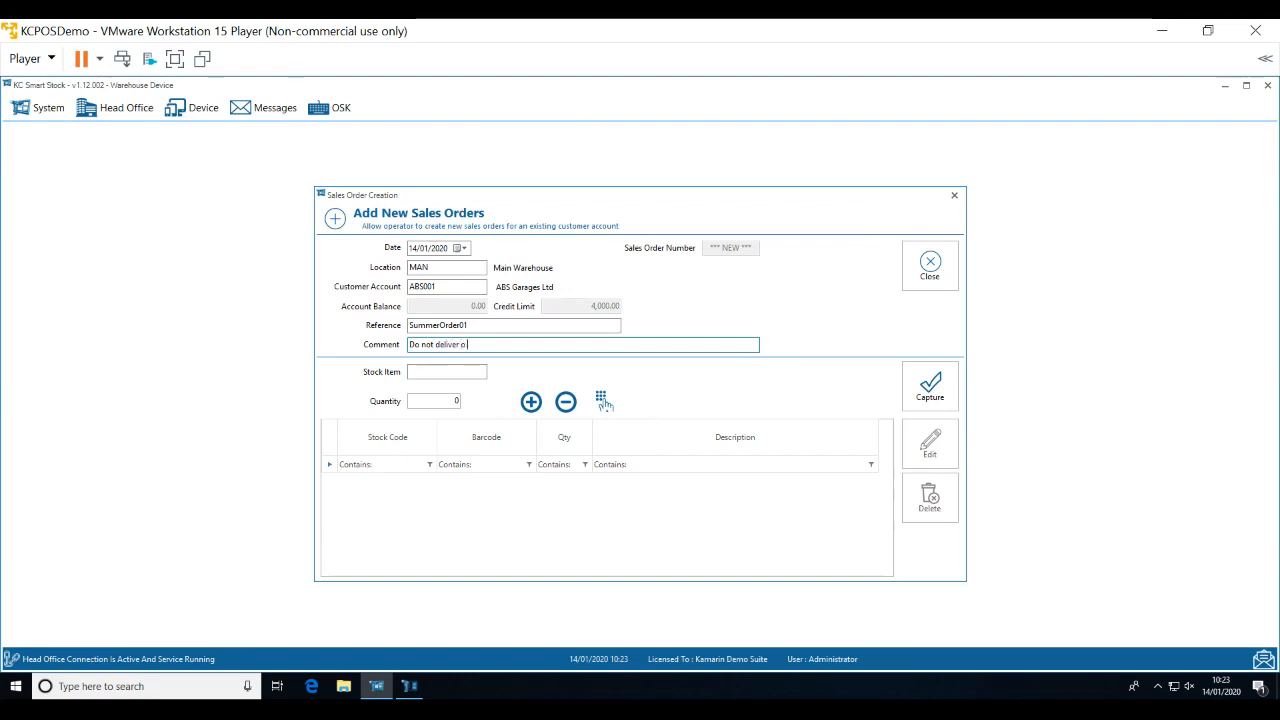
text(n weekends)
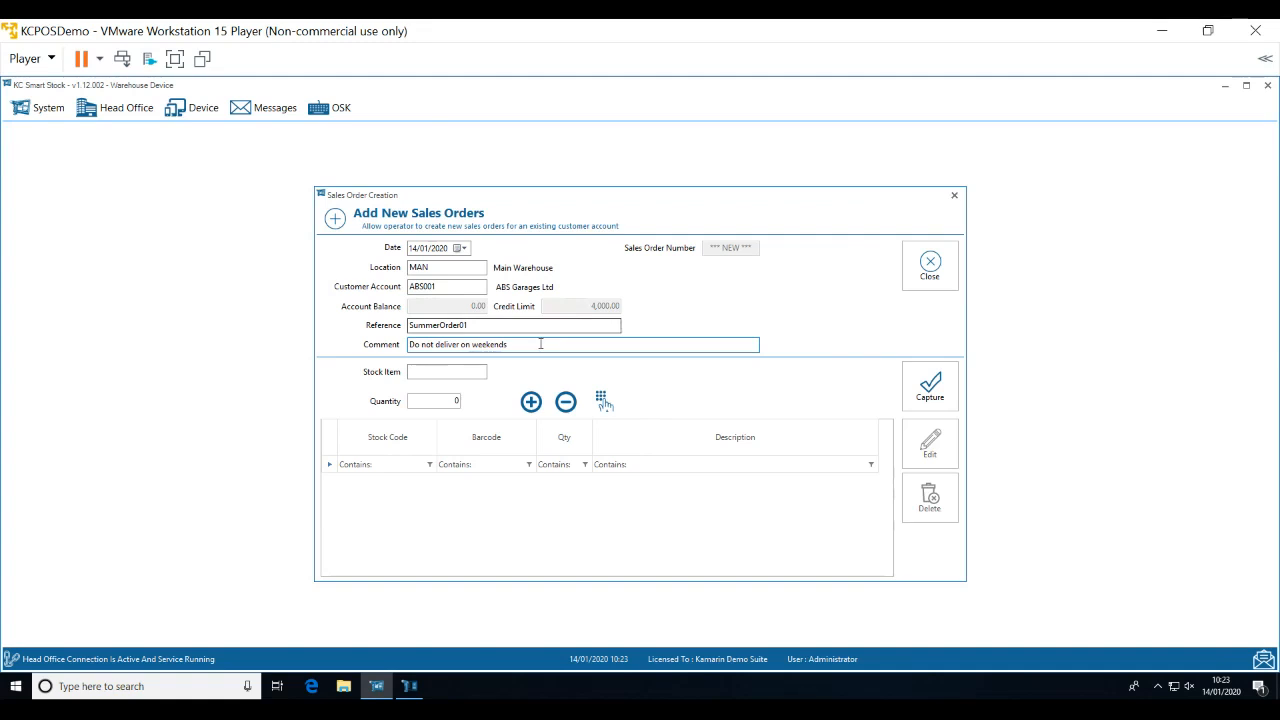
click(452, 372)
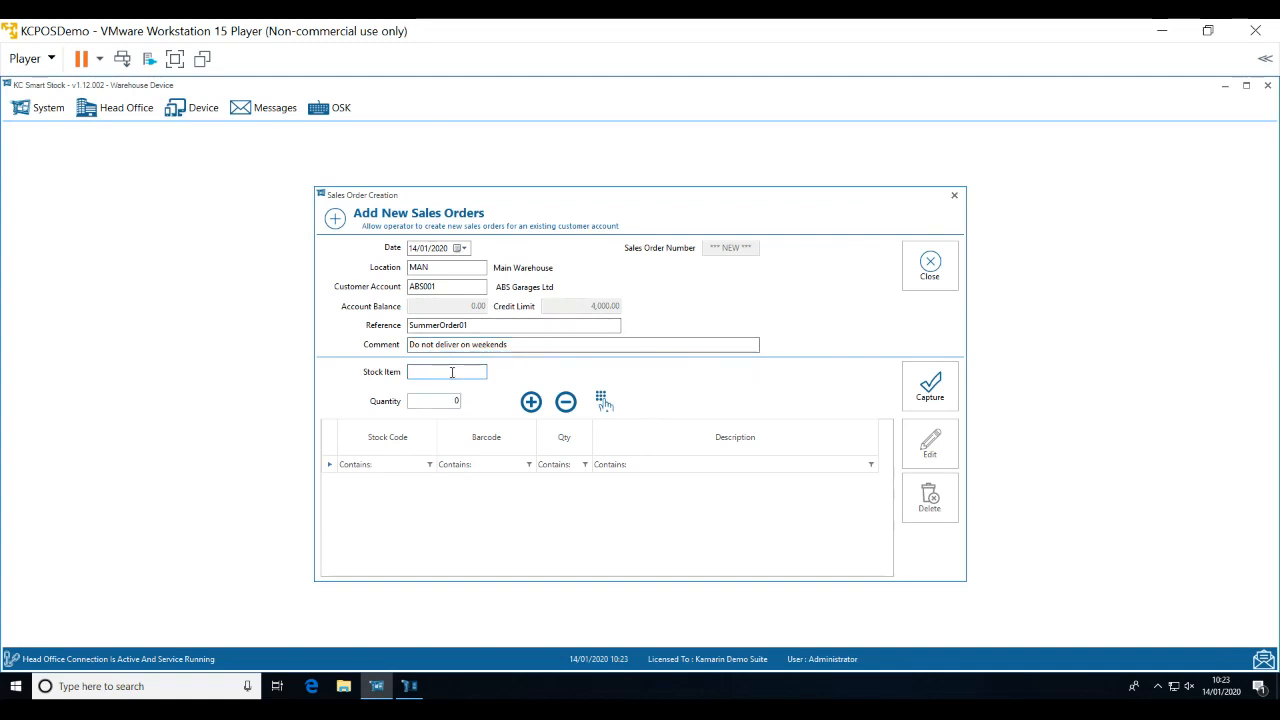
text(P)
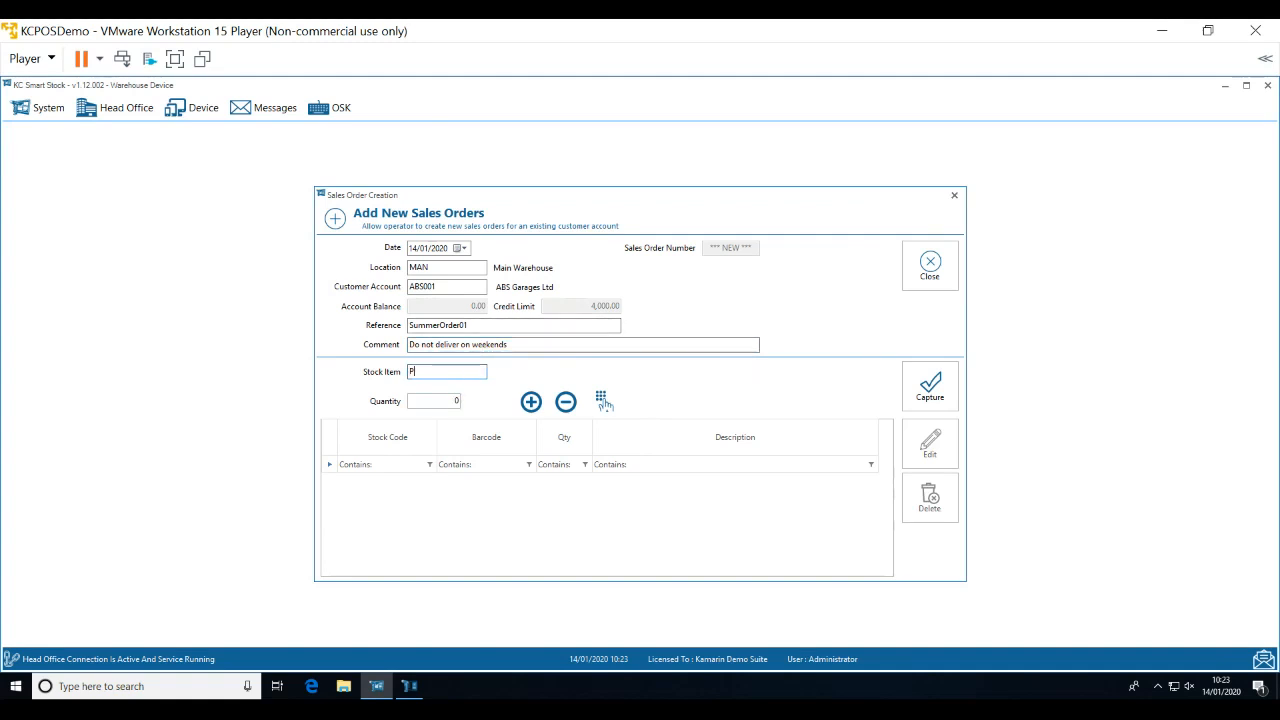
text(RITT)
click(603, 401)
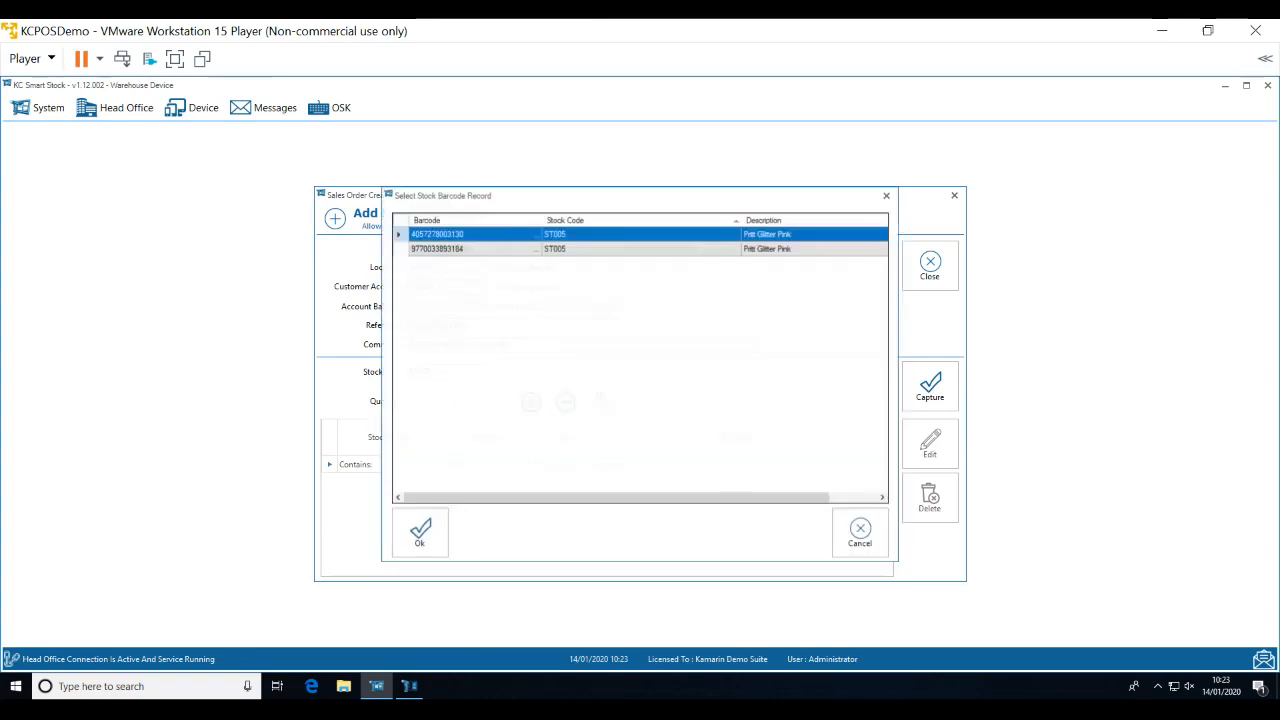
double_click(607, 248)
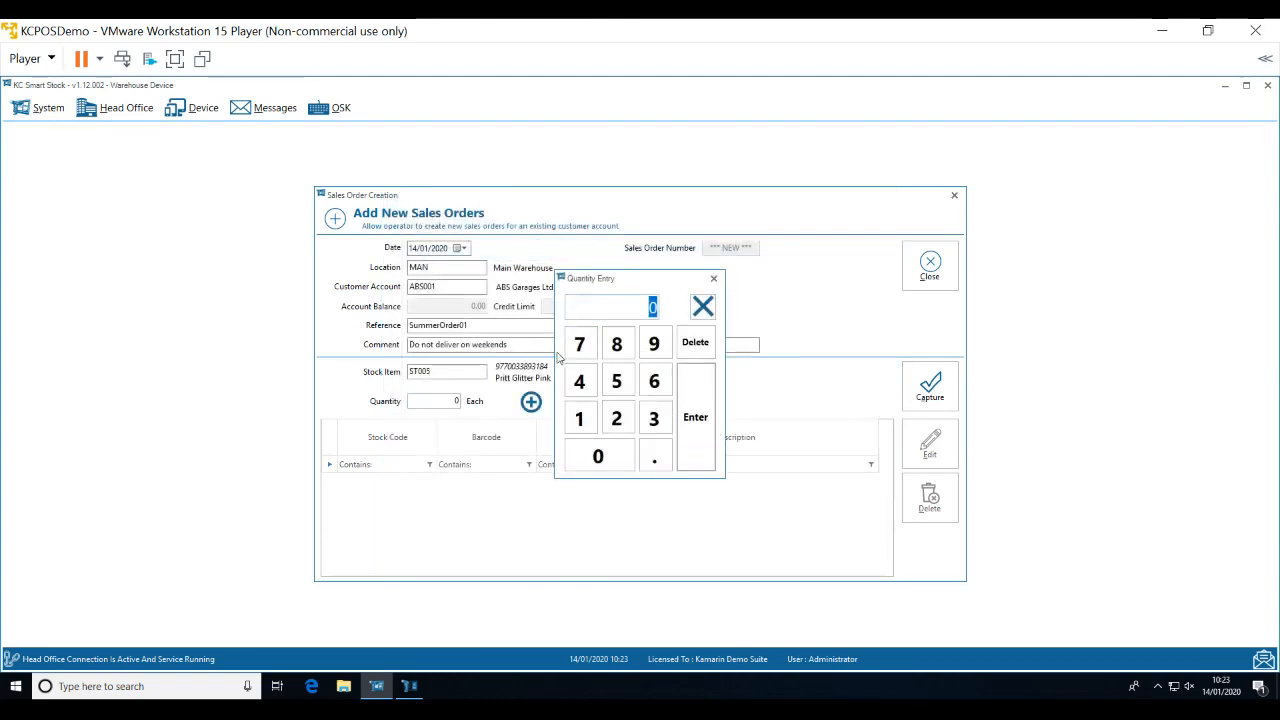
click(616, 381)
click(695, 417)
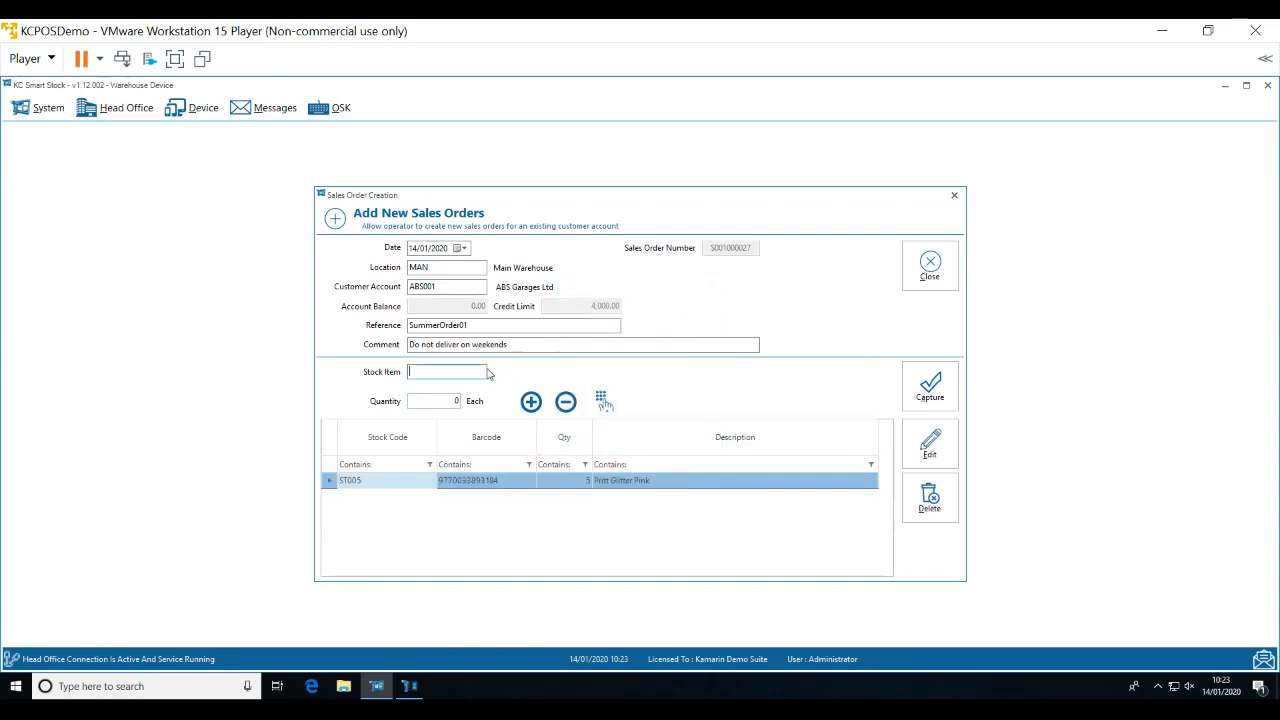
Add stock item ST002 (Binder Clips) to the sales order with quantity 4, and close the order entry.
text(ST002)
key(Return)
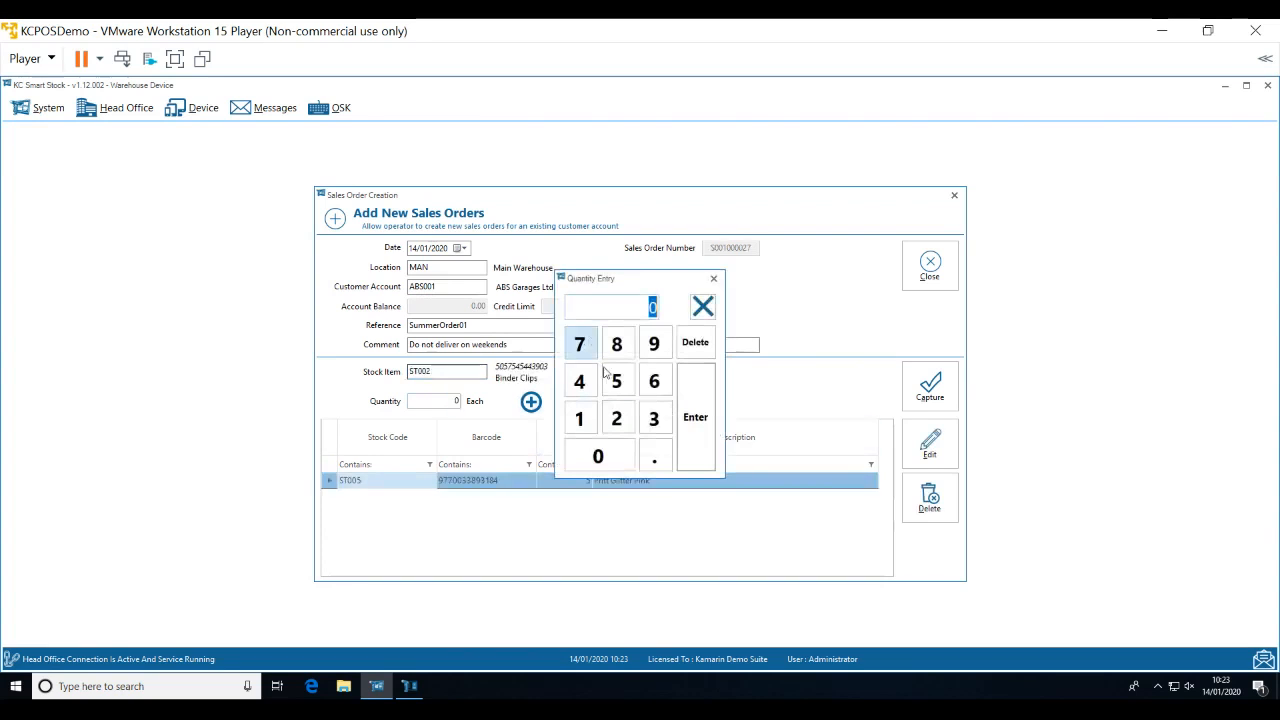
click(579, 381)
click(695, 417)
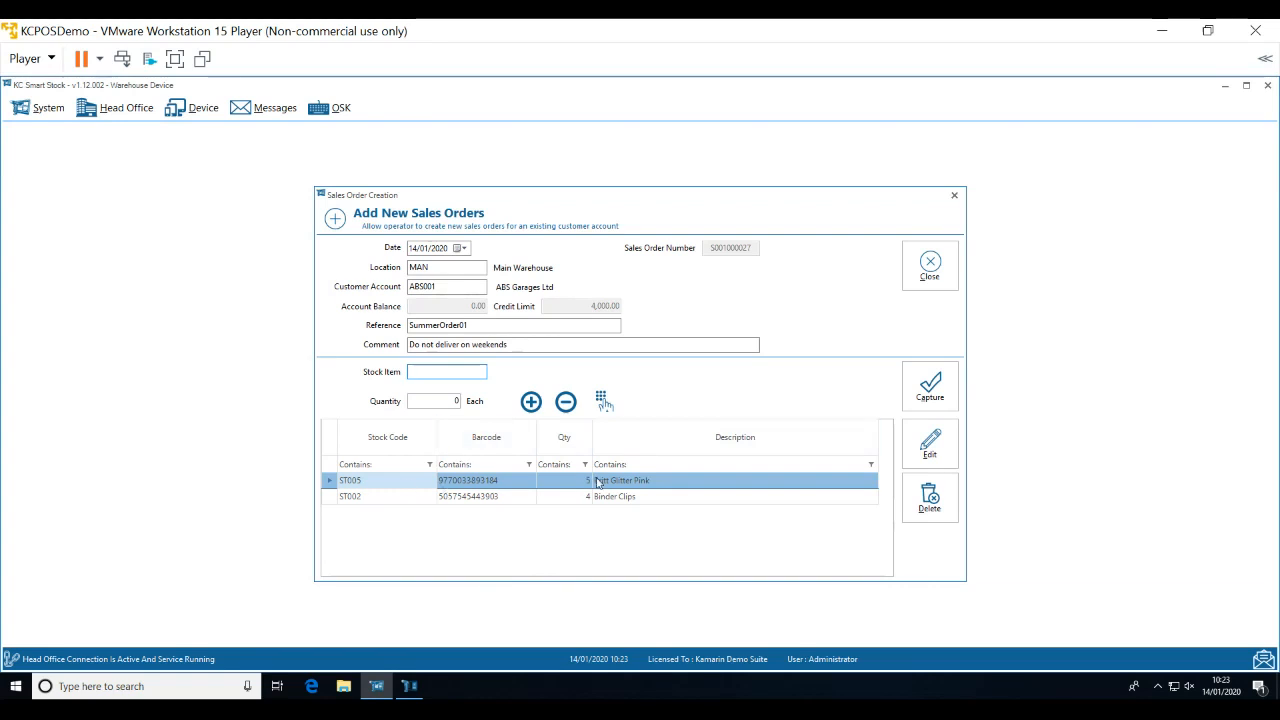
click(954, 262)
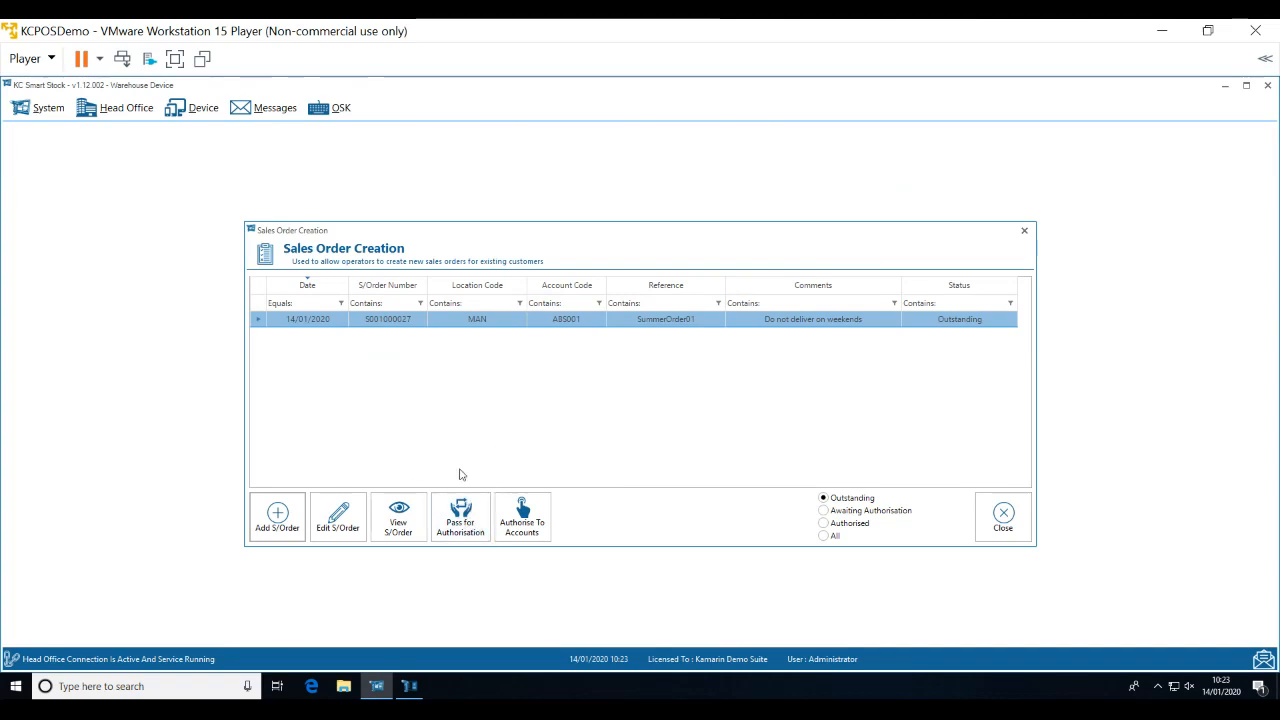
Authorise the SummerOrder01 sales order for posting to accounts, skip the report output, and close the sales order list.
click(521, 525)
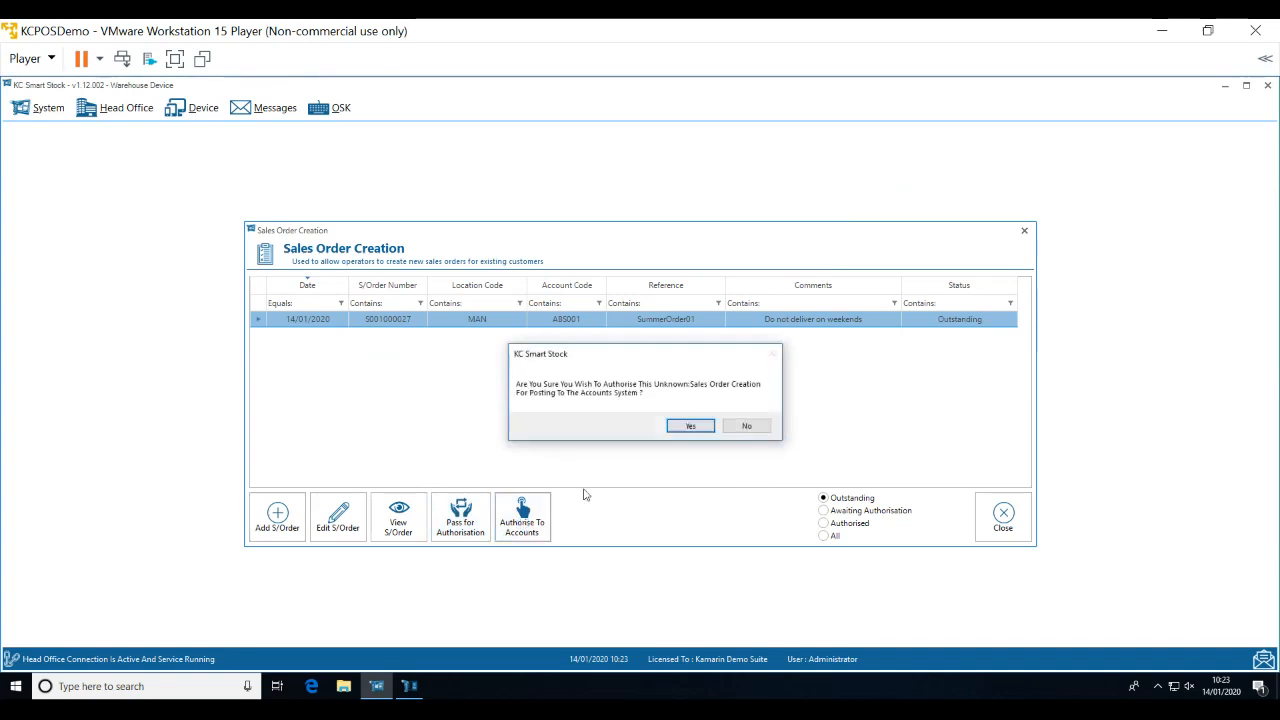
click(691, 427)
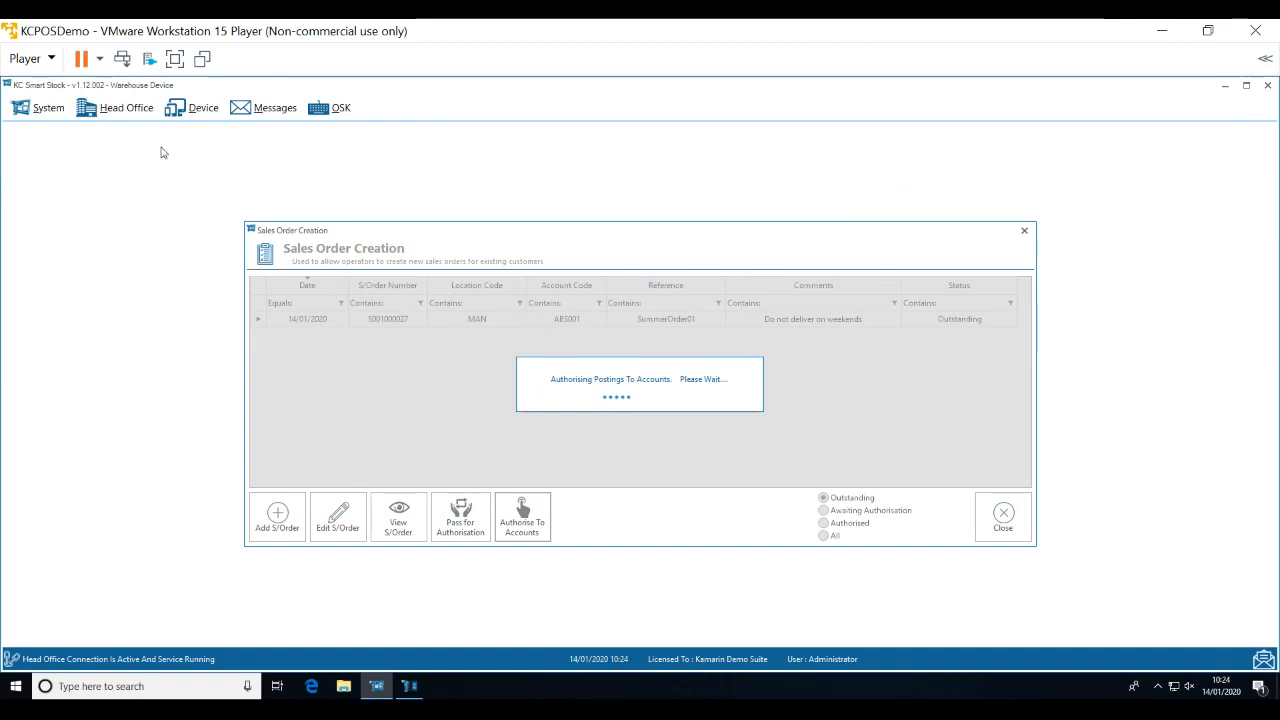
click(147, 114)
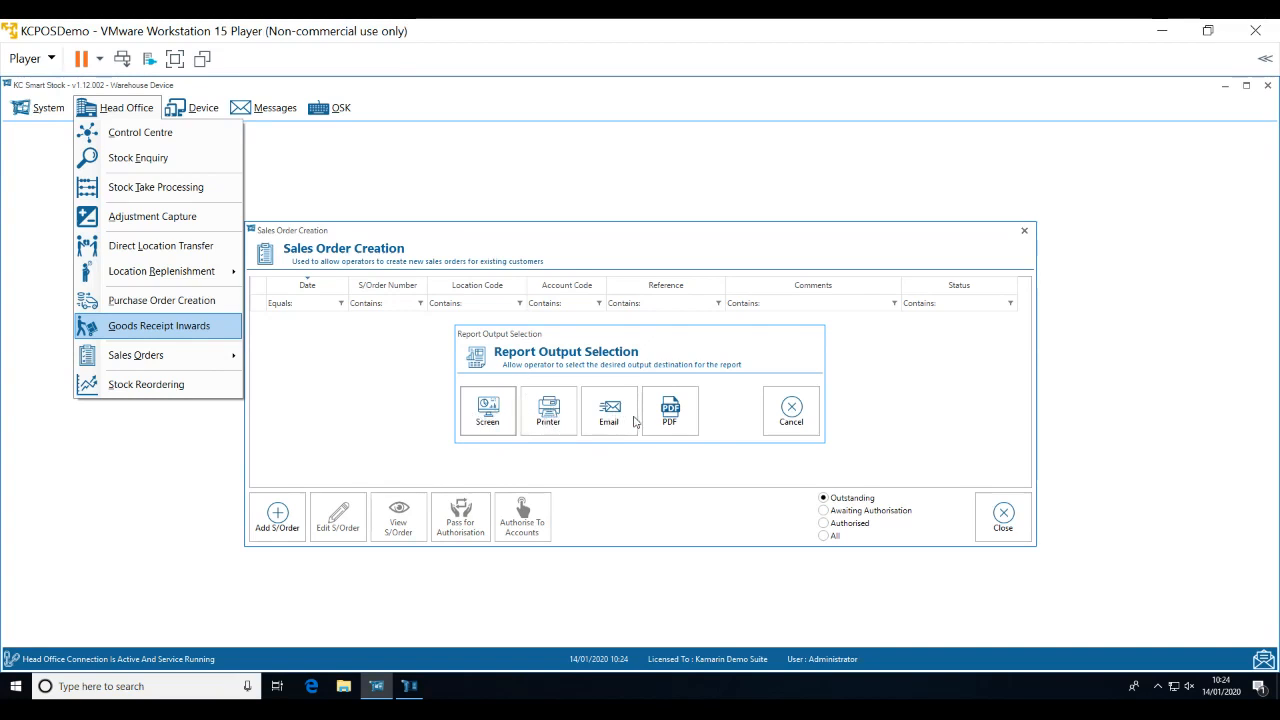
click(790, 409)
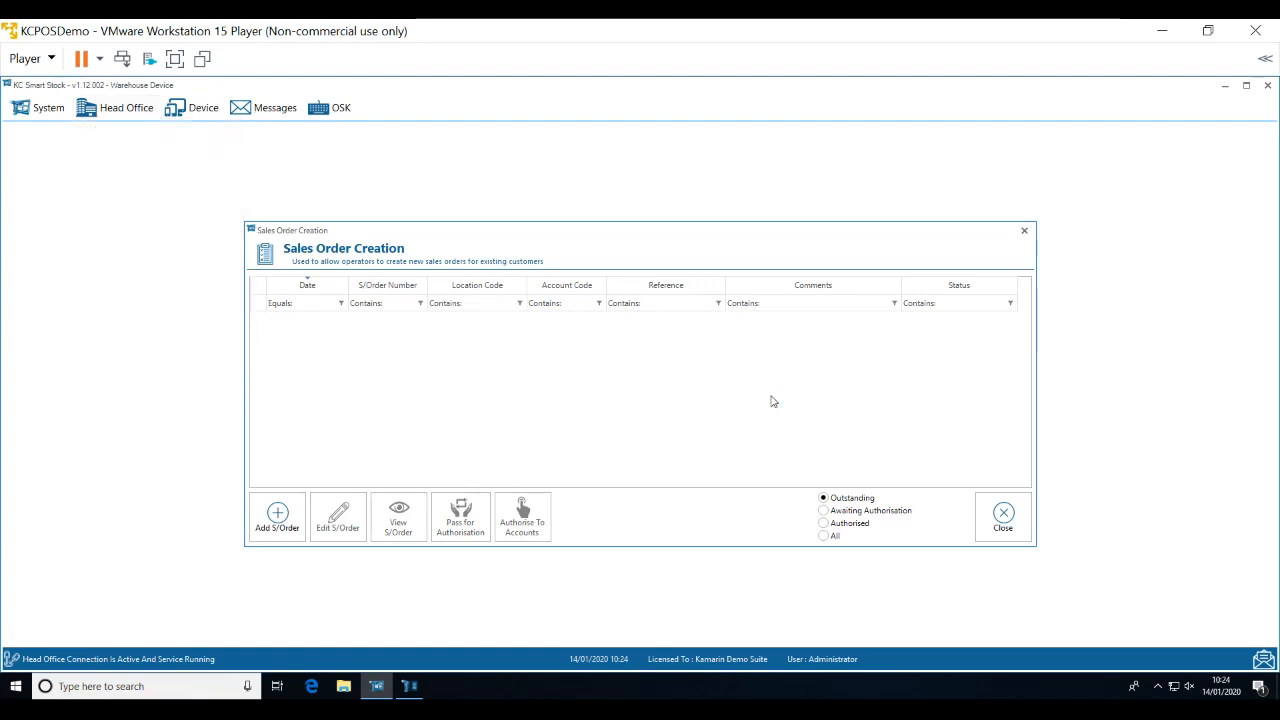
click(988, 511)
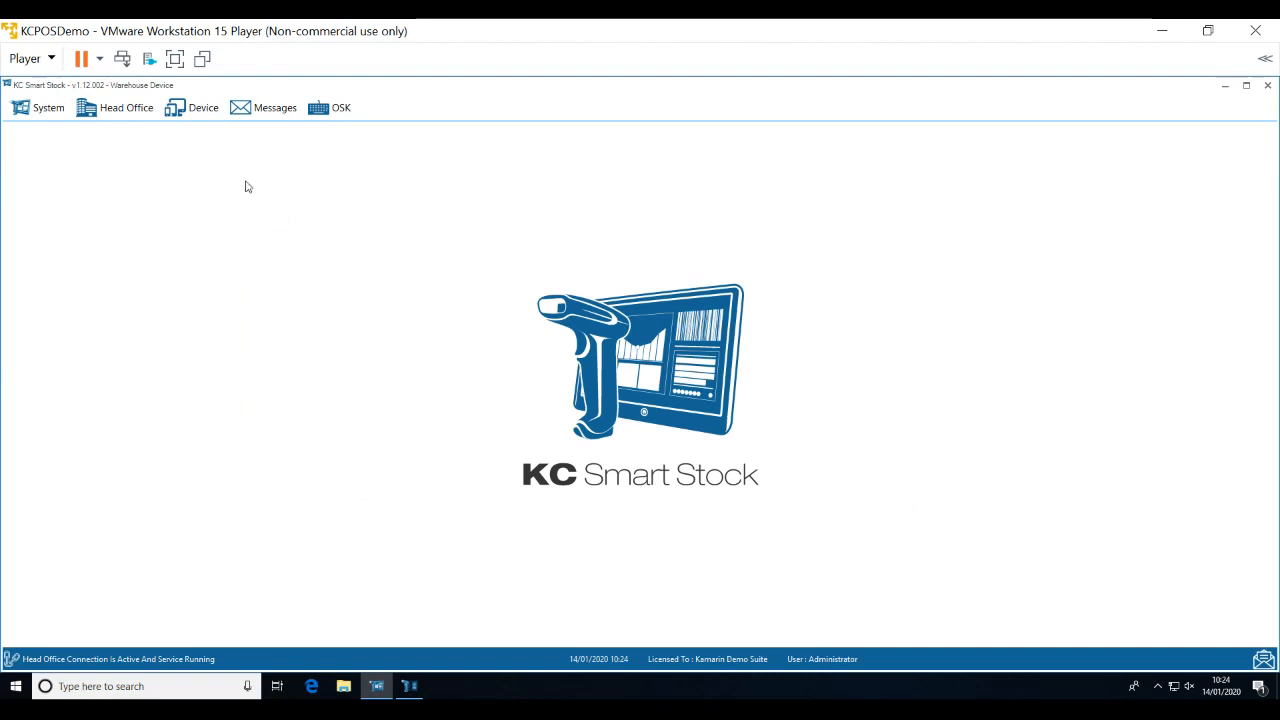
Open the head office sales order picking selection and assign the SummerOrder01 order to Warehouse Device.
click(205, 106)
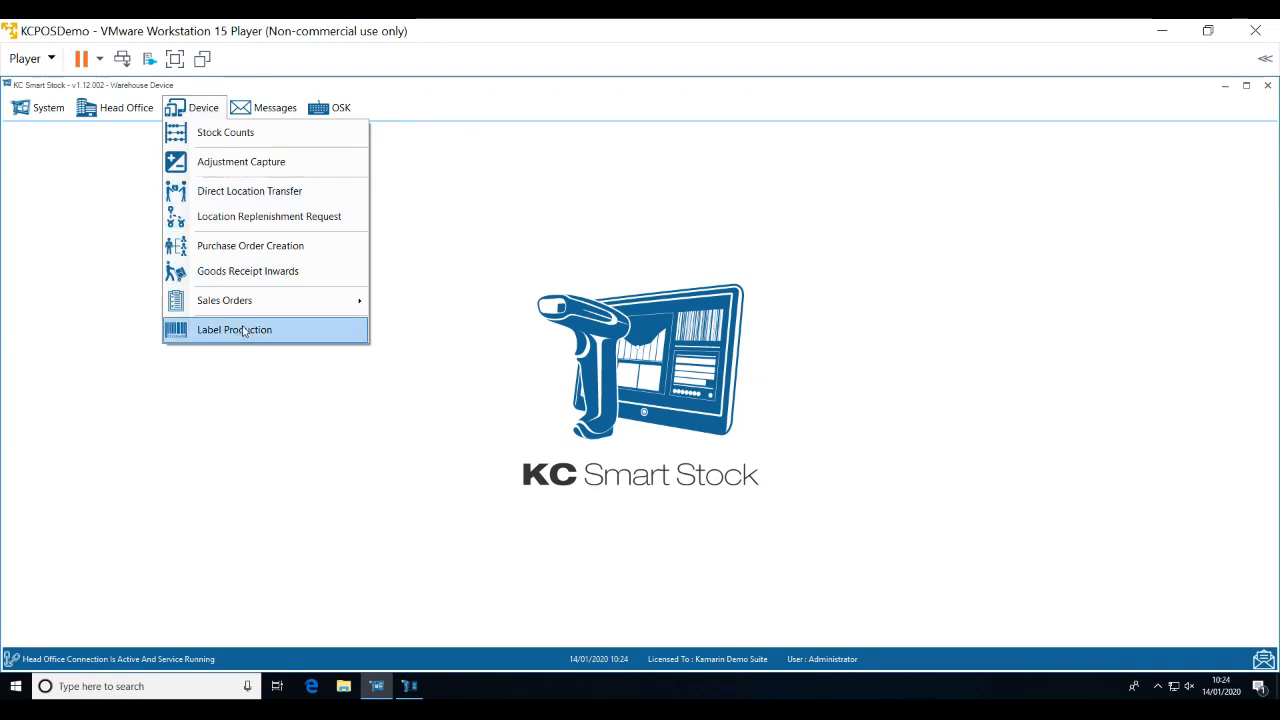
click(140, 108)
click(140, 108)
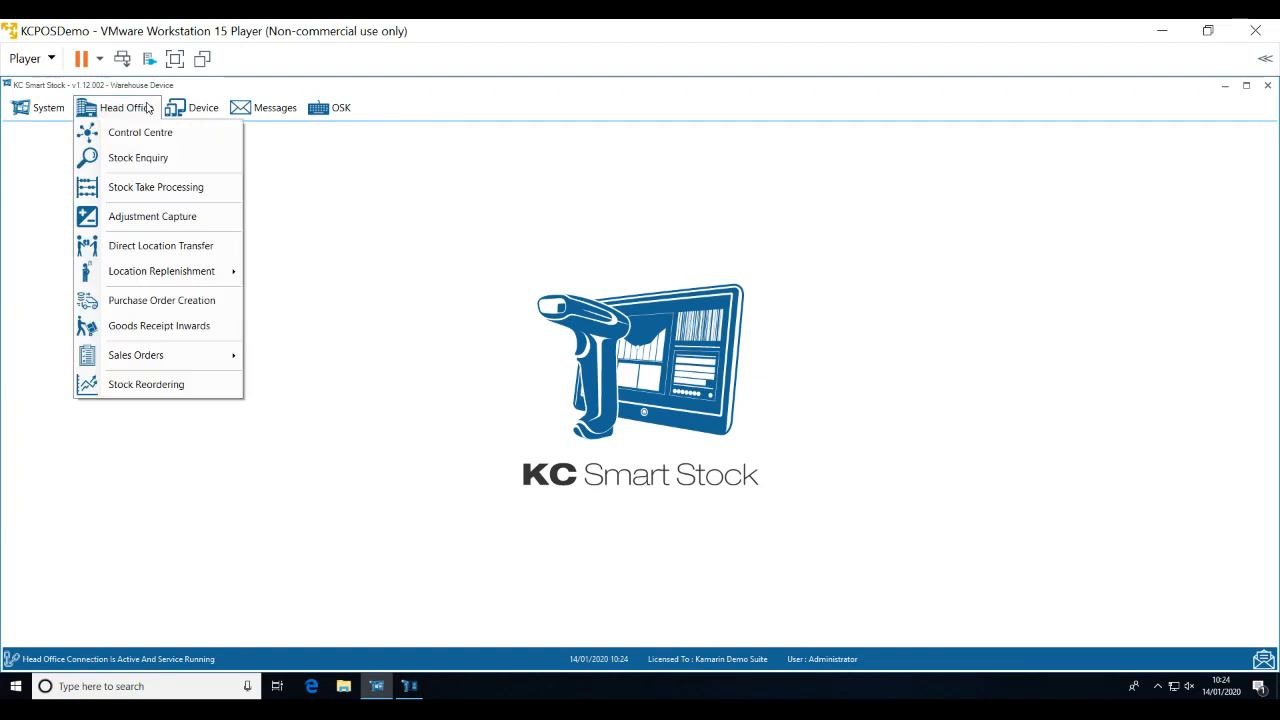
mouse_move(158, 355)
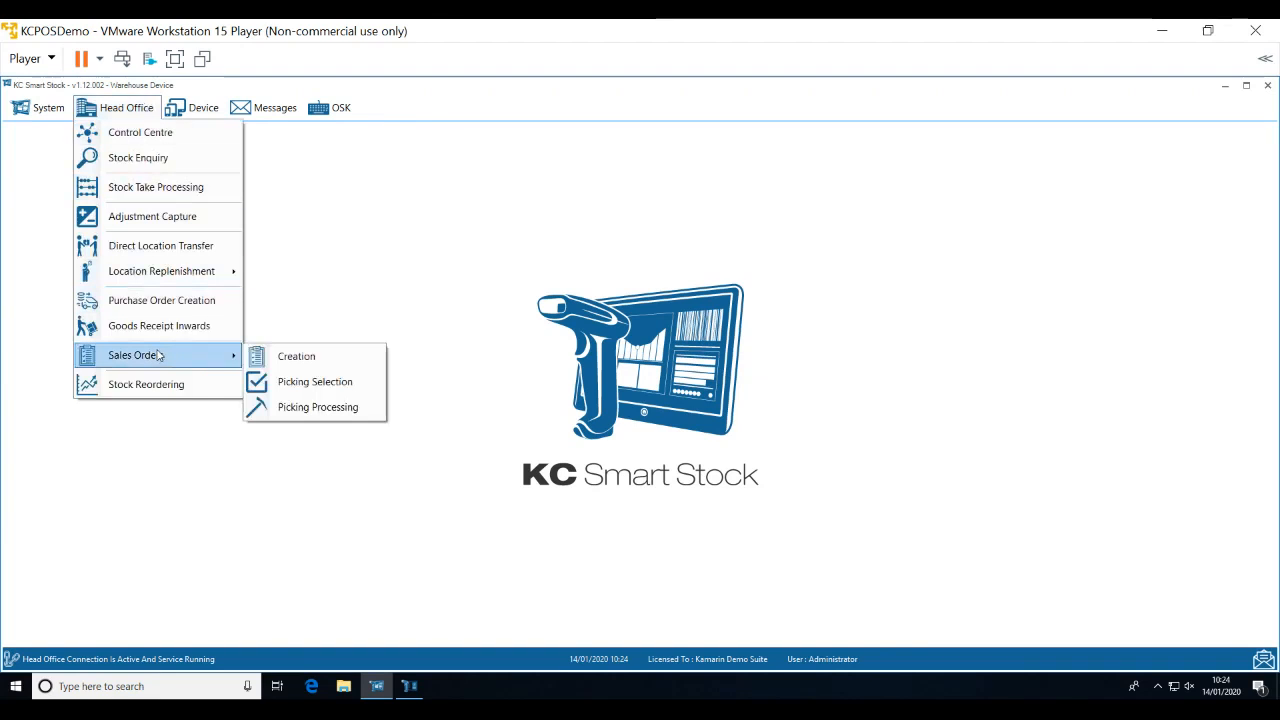
click(300, 381)
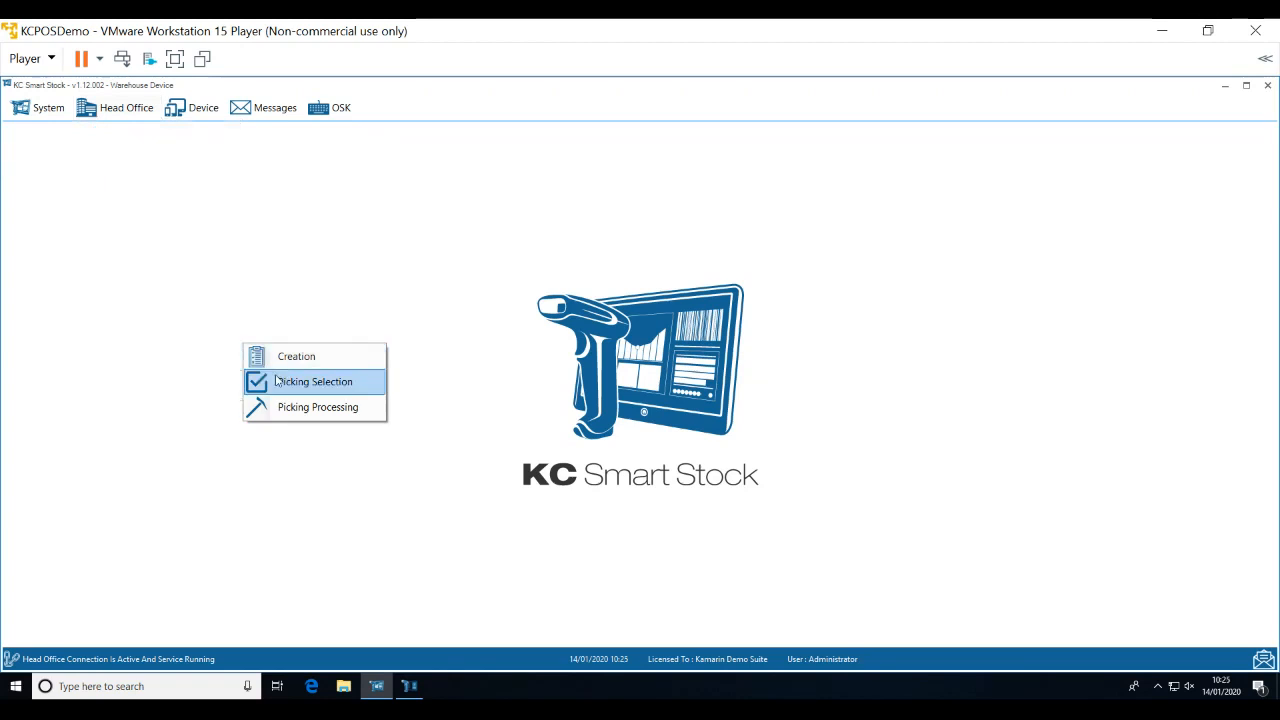
click(481, 486)
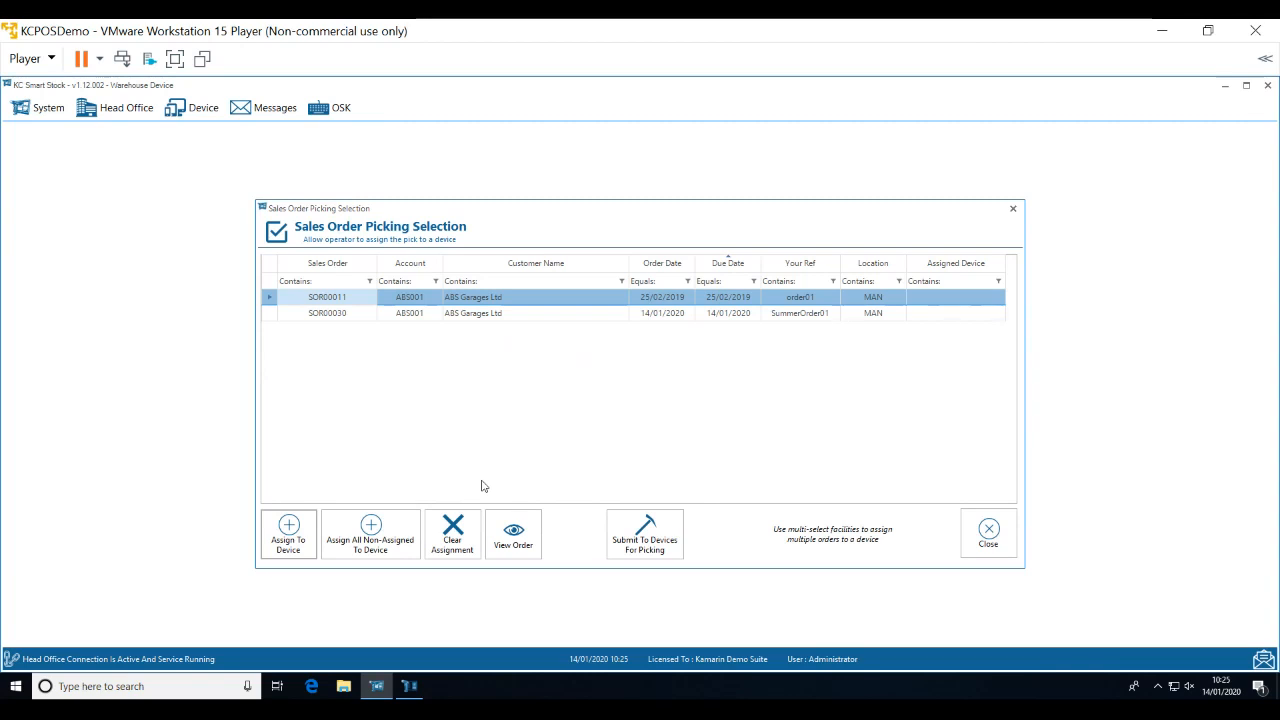
click(529, 317)
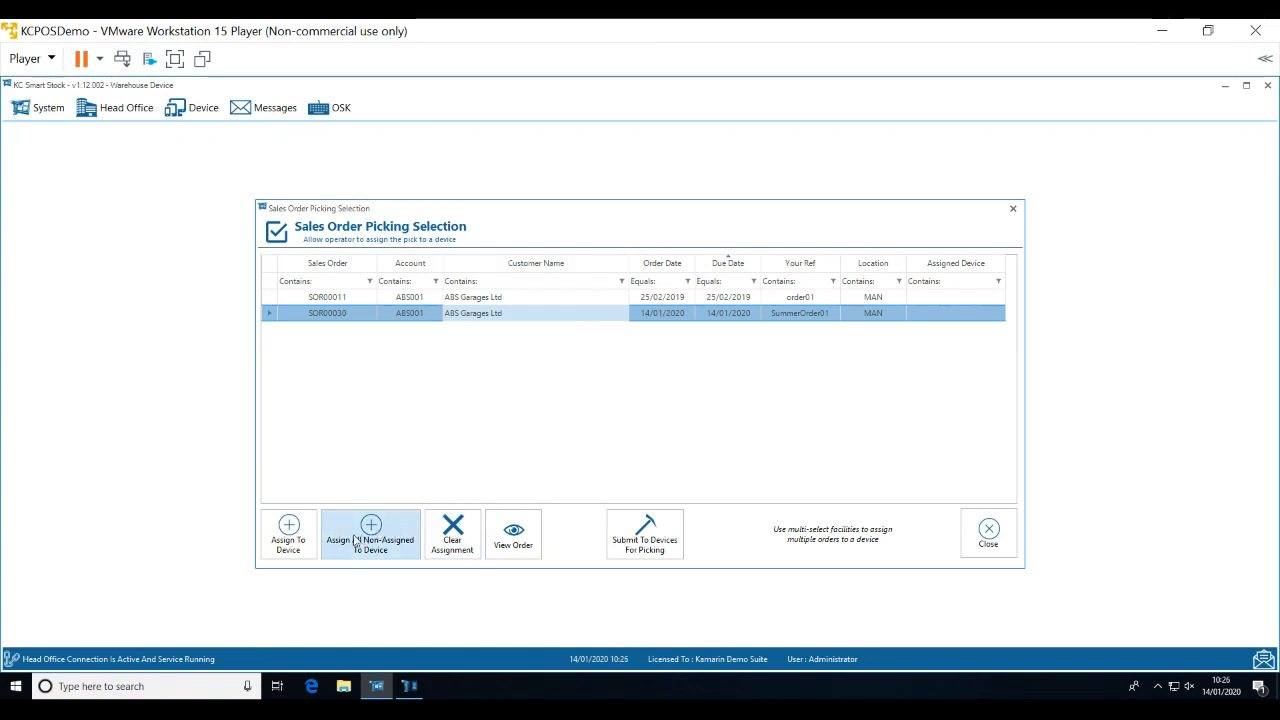
click(287, 542)
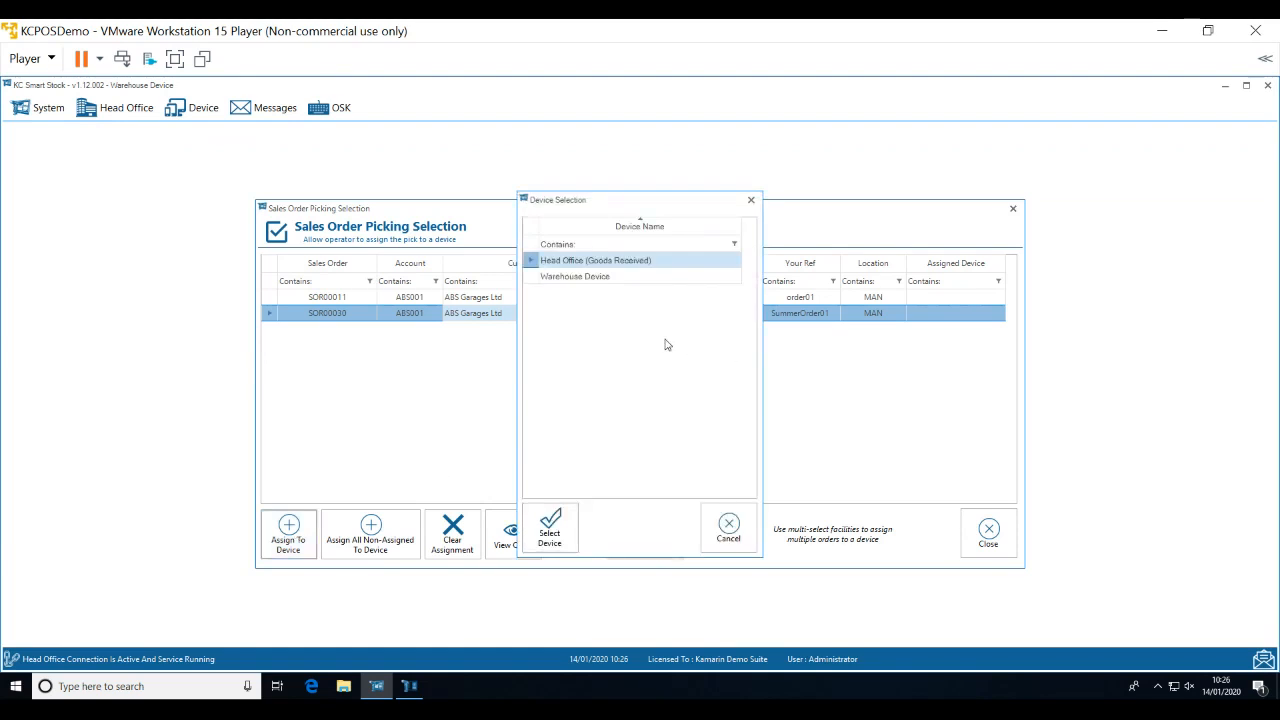
double_click(637, 279)
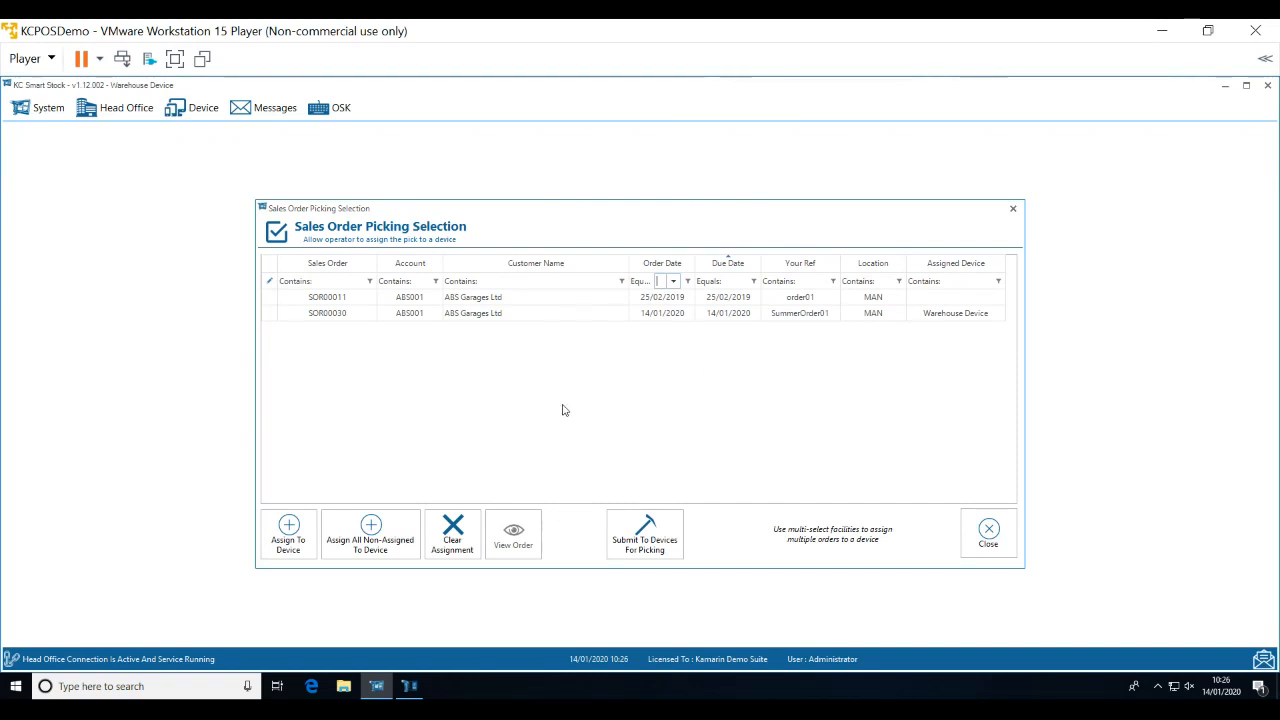
Submit the assigned sales order to the device for picking and acknowledge the completion notice.
click(648, 546)
click(650, 423)
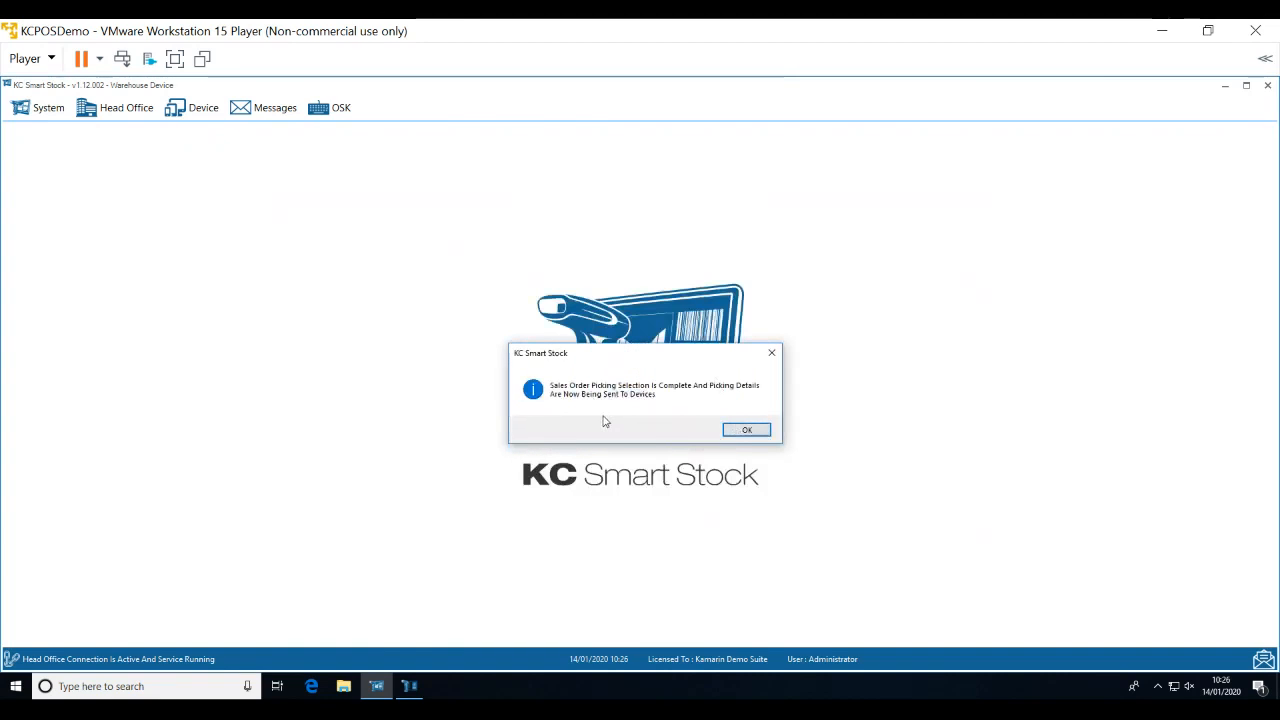
click(735, 436)
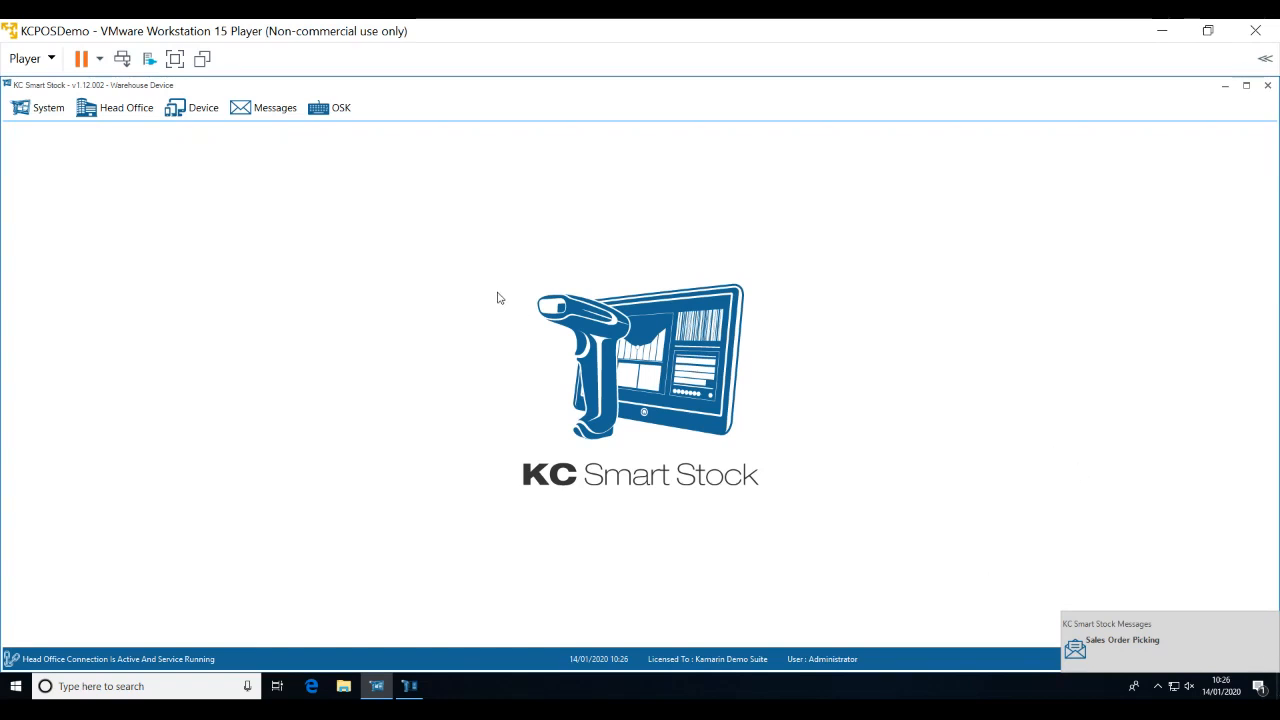
Read the newest Sales Order Picking message in the inbox, then close the message and the mailbox.
click(272, 117)
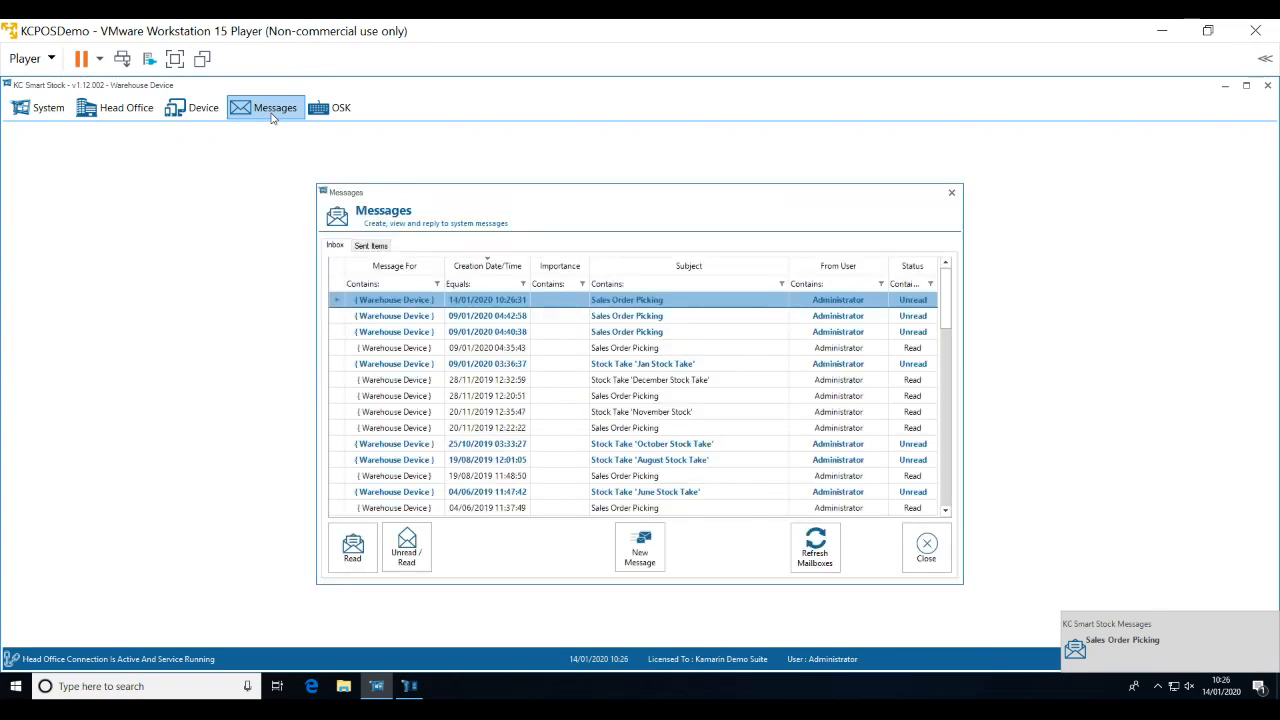
click(617, 301)
double_click(617, 301)
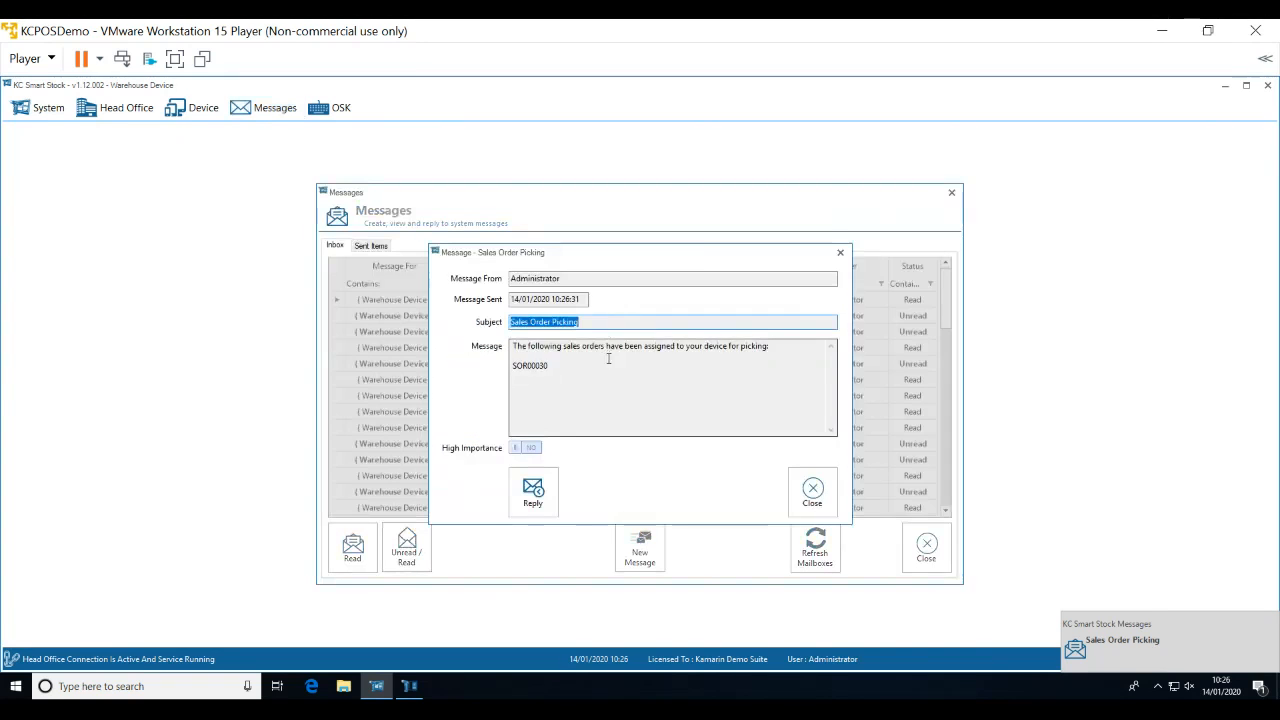
click(813, 490)
click(905, 558)
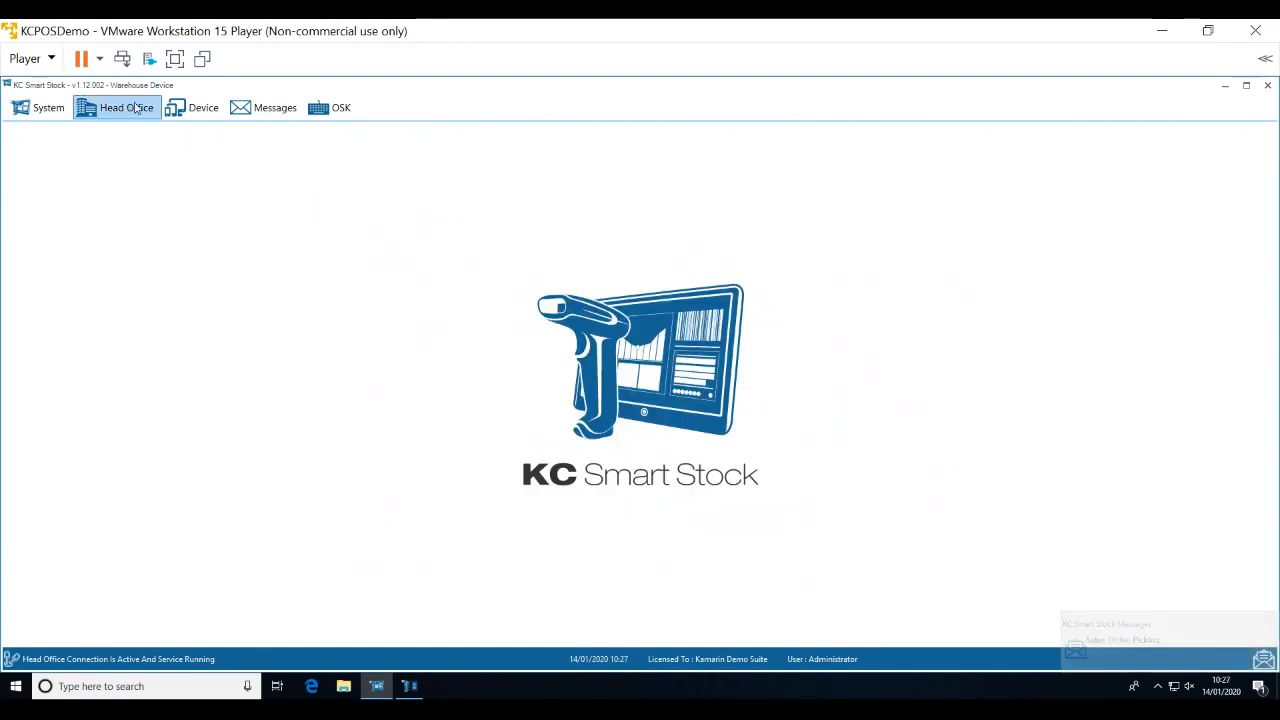
Open the device's sales order picking scan and commence picking the ABS Garages Ltd order.
click(190, 108)
mouse_move(330, 308)
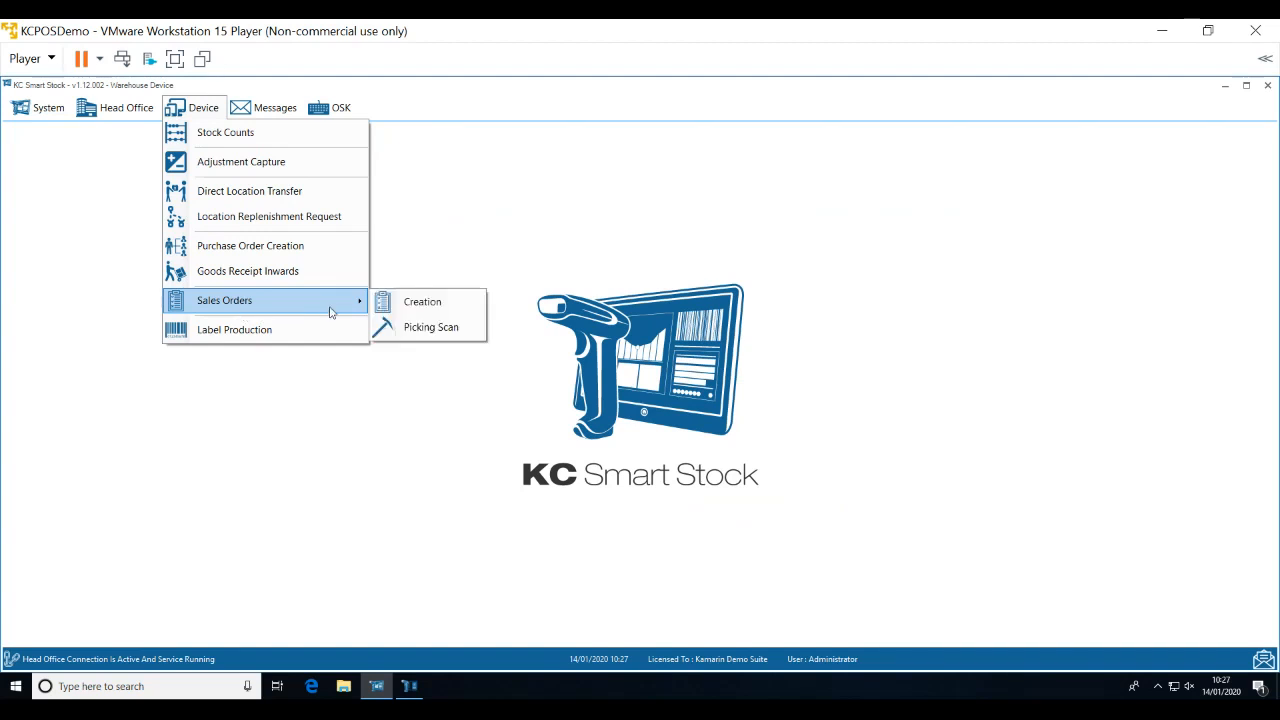
click(398, 330)
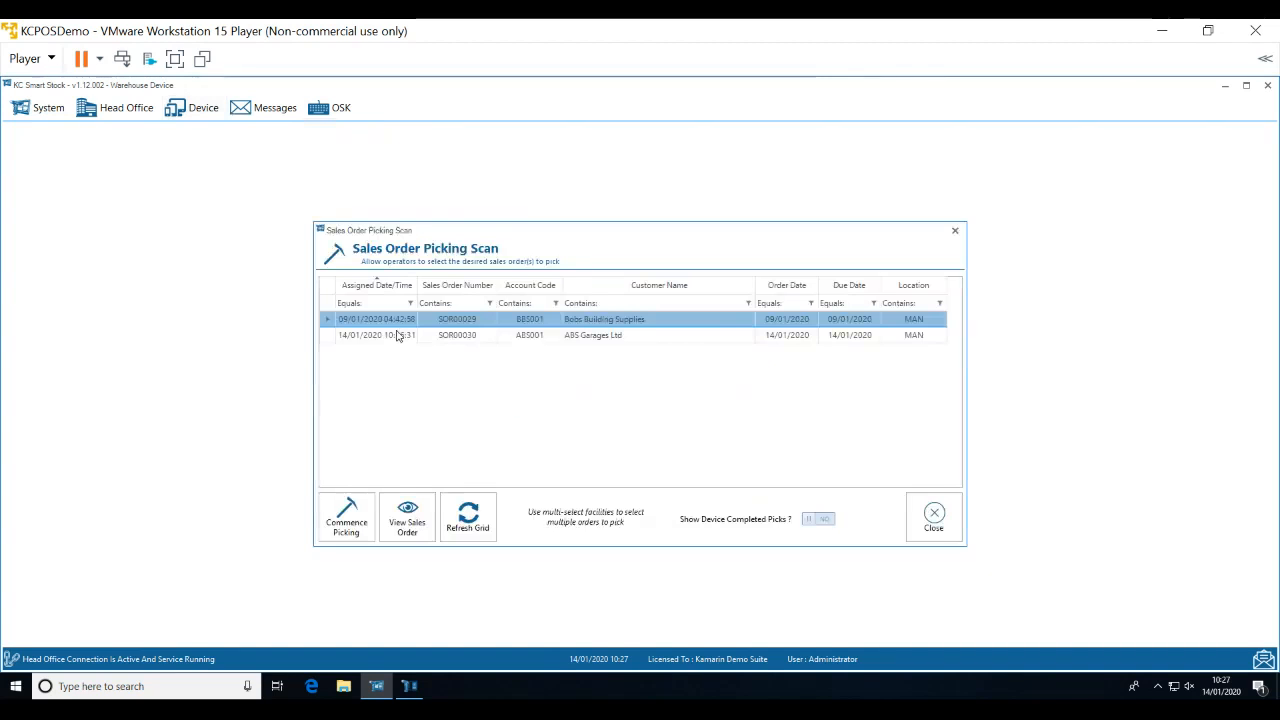
click(648, 339)
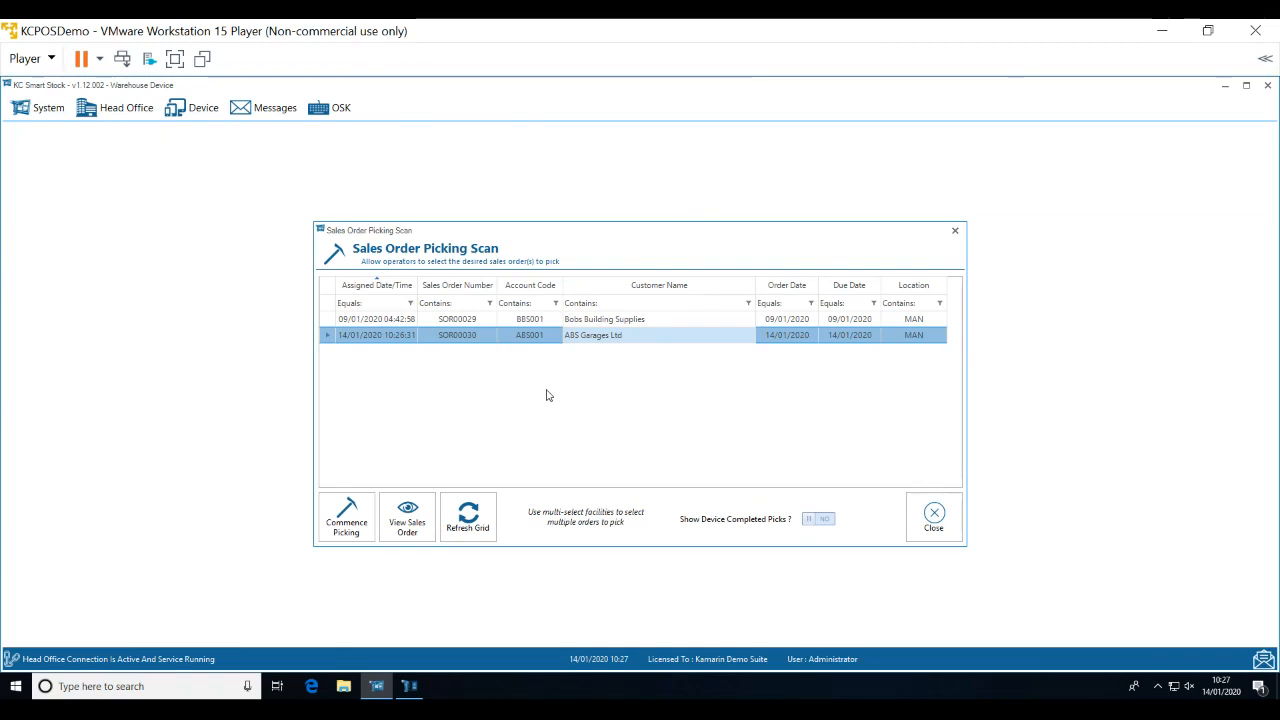
click(330, 531)
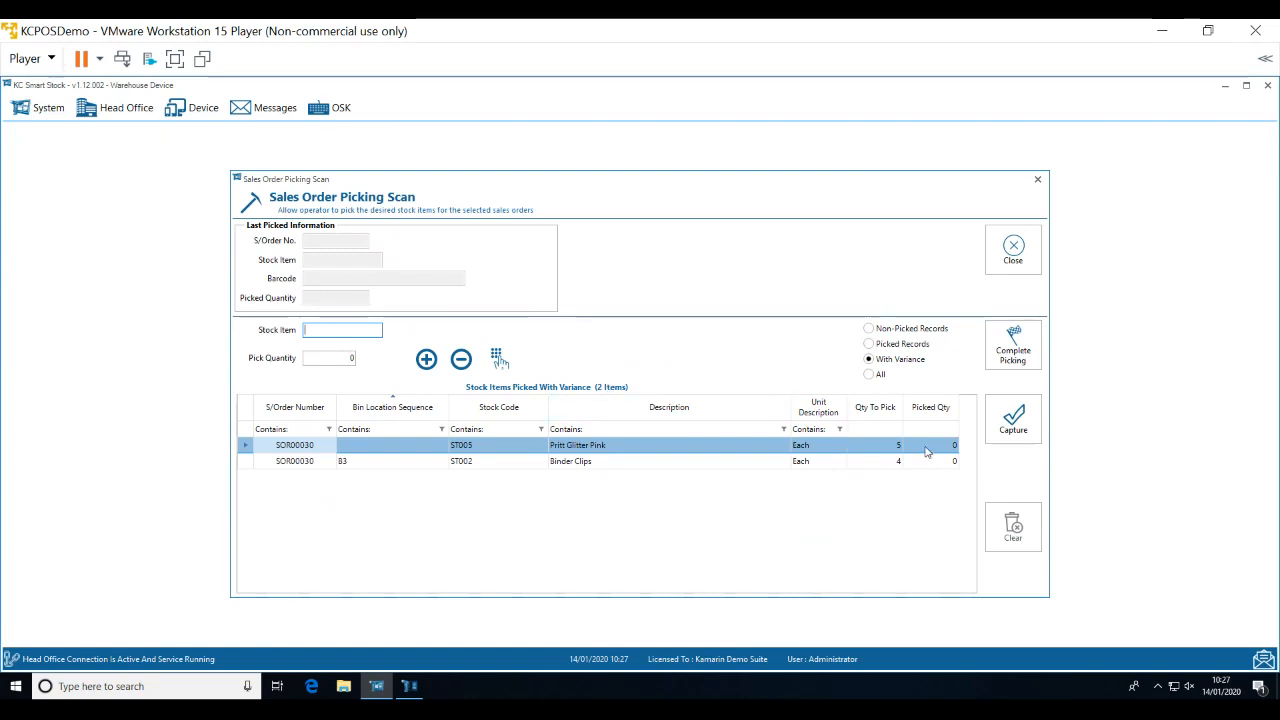
Record picked quantities of 5 for Pritt Glitter Pink and 4 for Binder Clips.
click(926, 452)
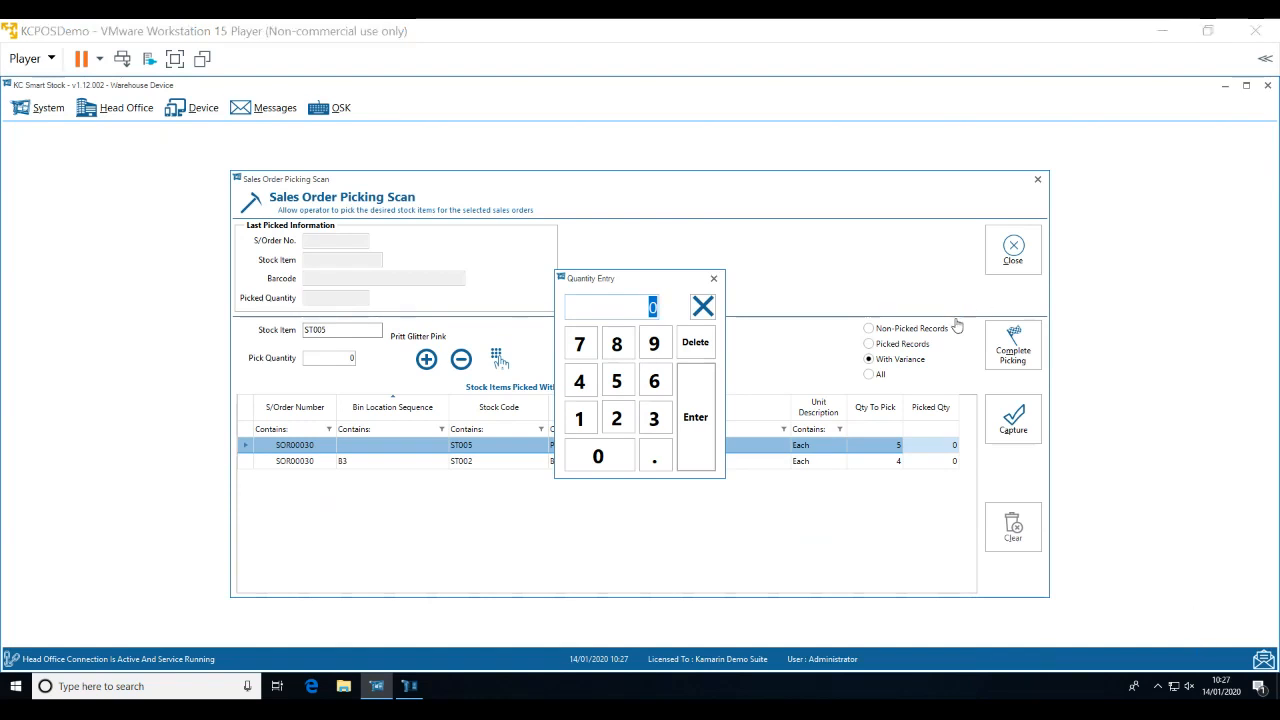
click(619, 383)
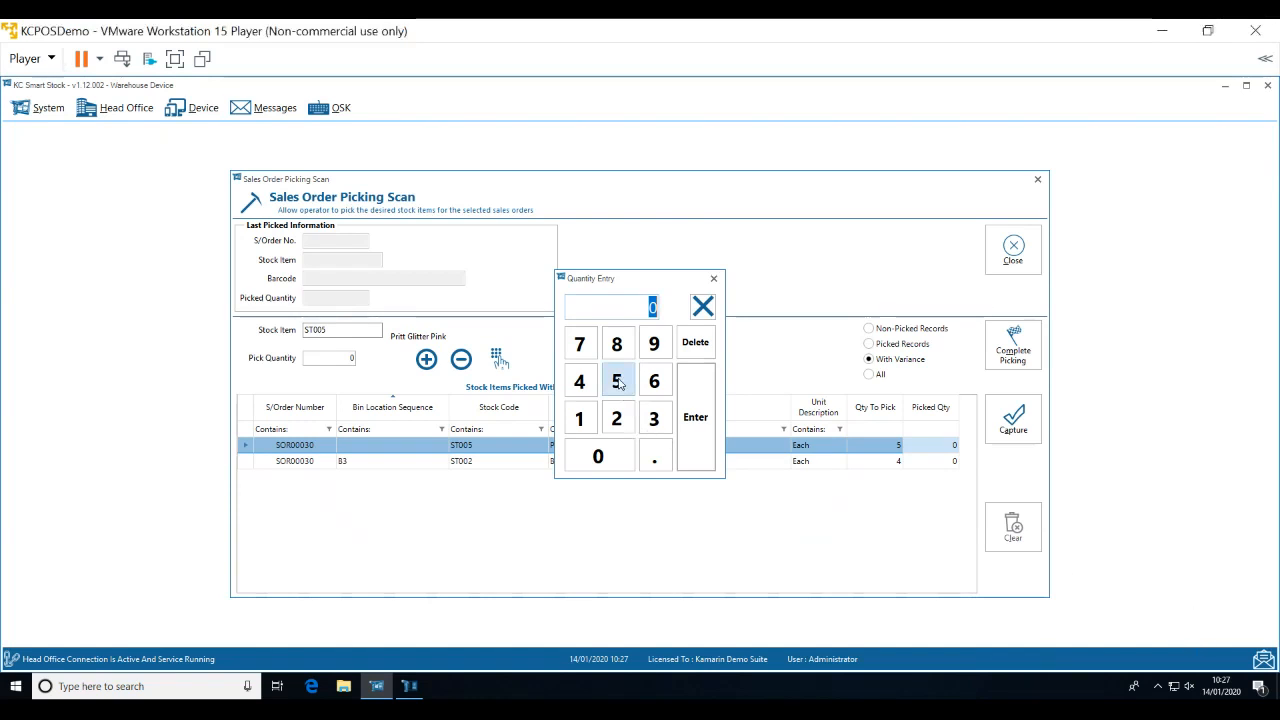
click(618, 382)
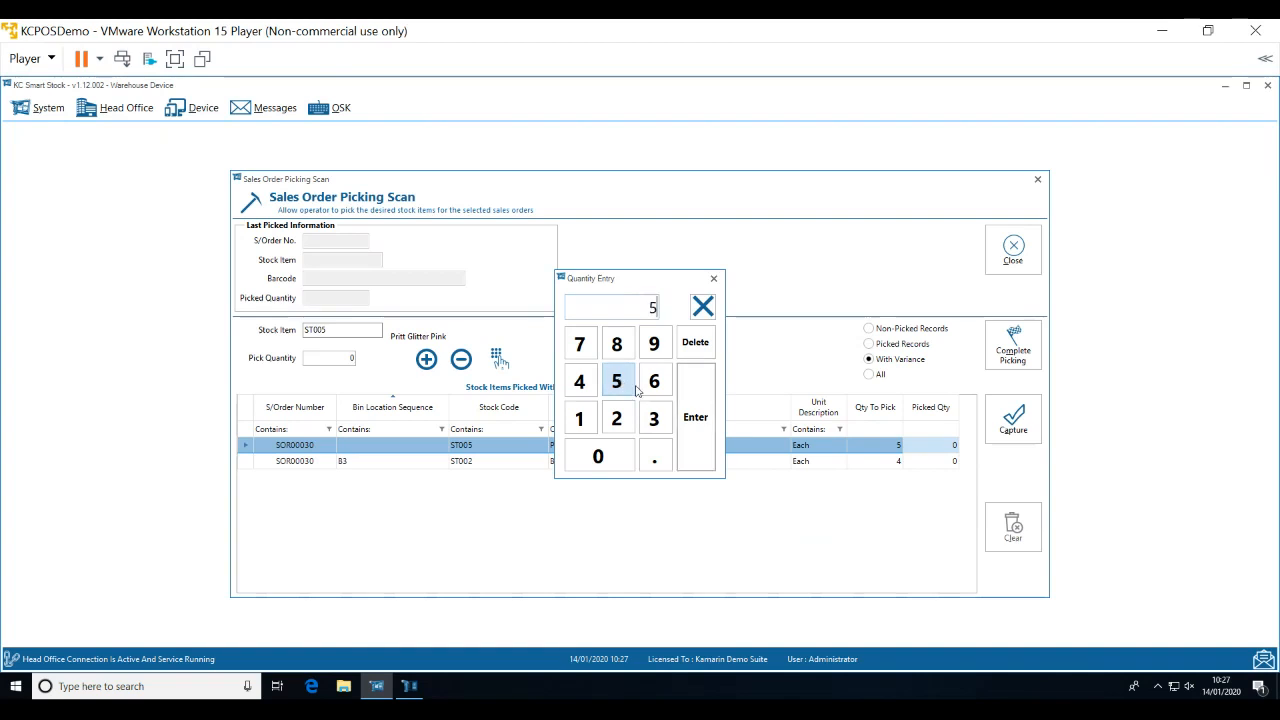
click(693, 420)
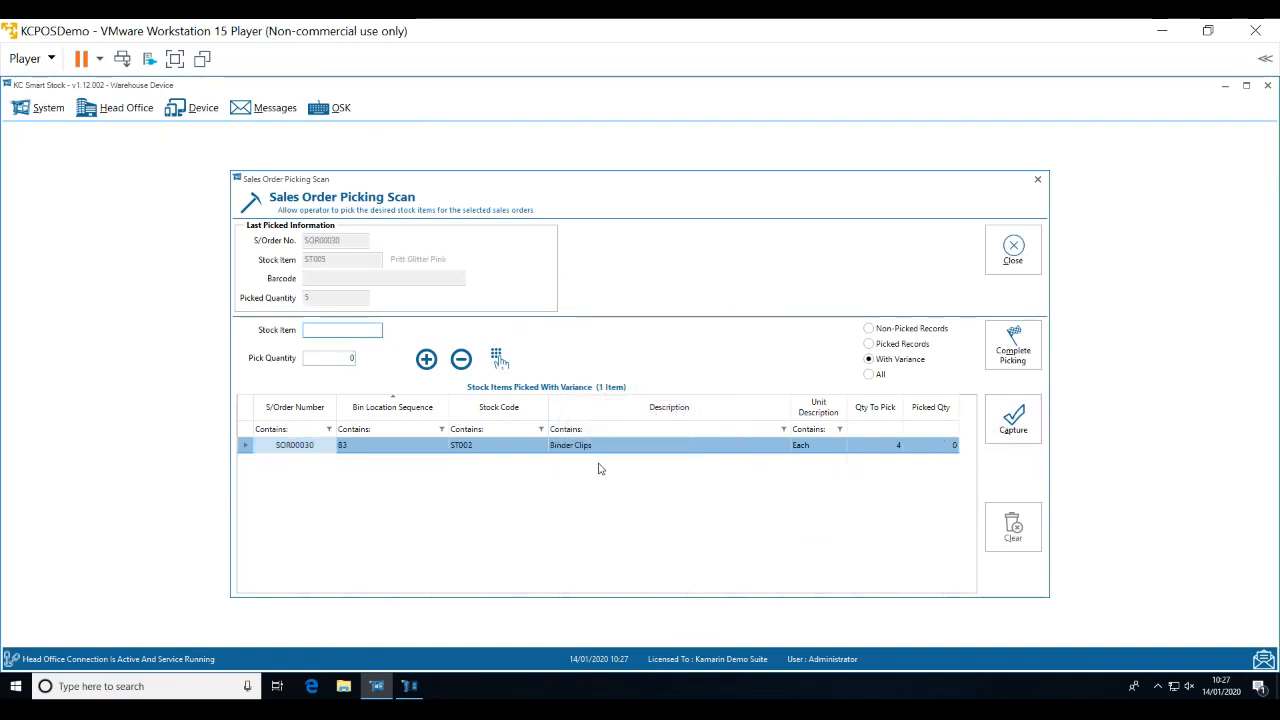
click(943, 448)
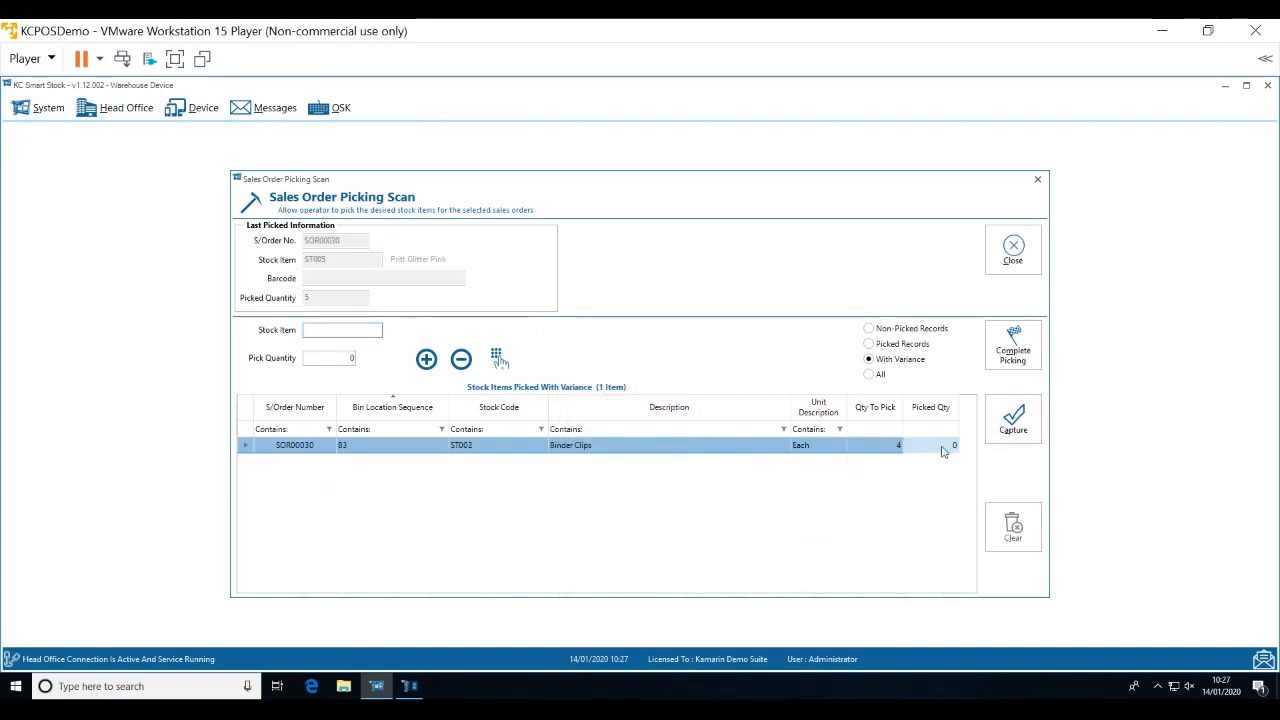
click(579, 381)
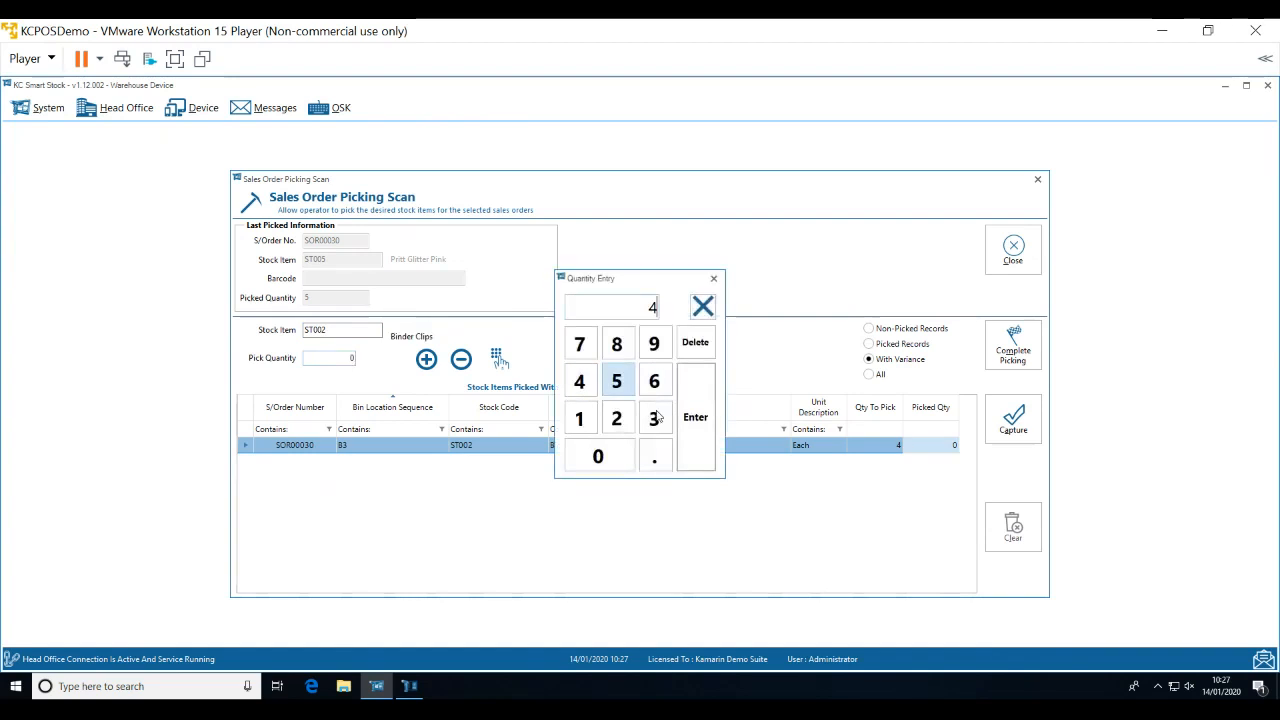
click(697, 436)
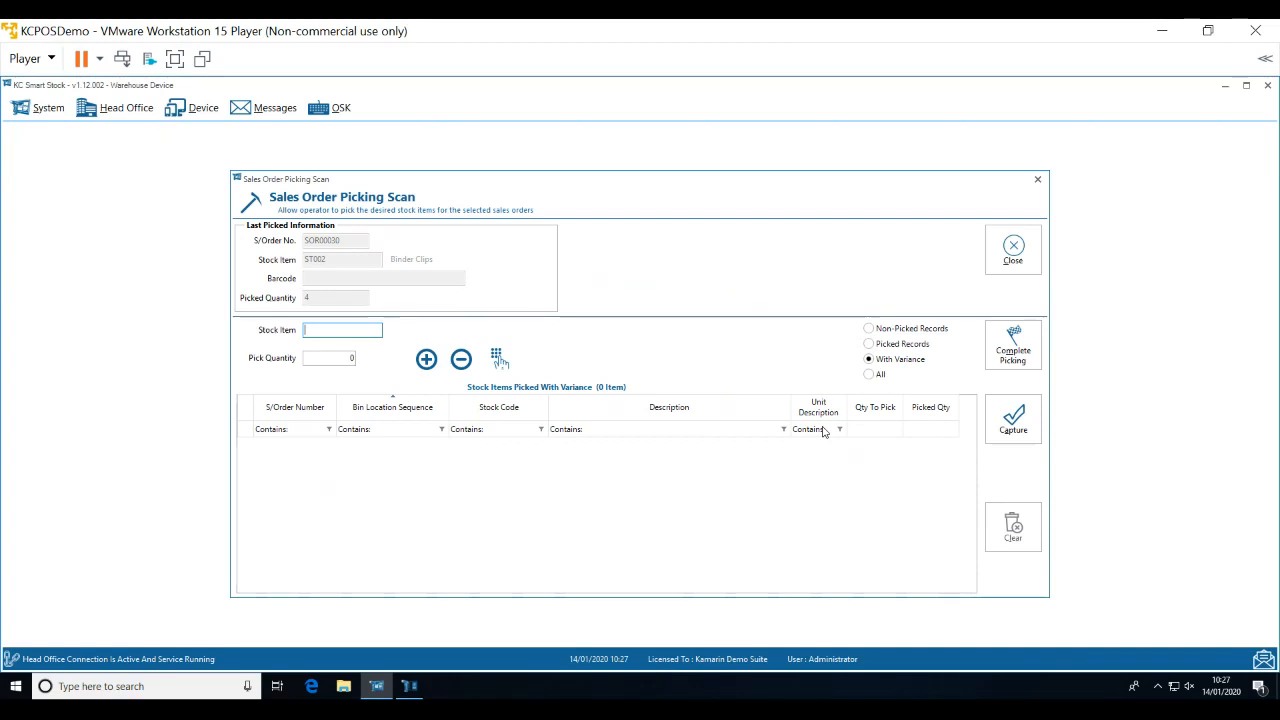
Complete the picking of the ABS Garages Ltd order and close the picking scan list.
click(1025, 356)
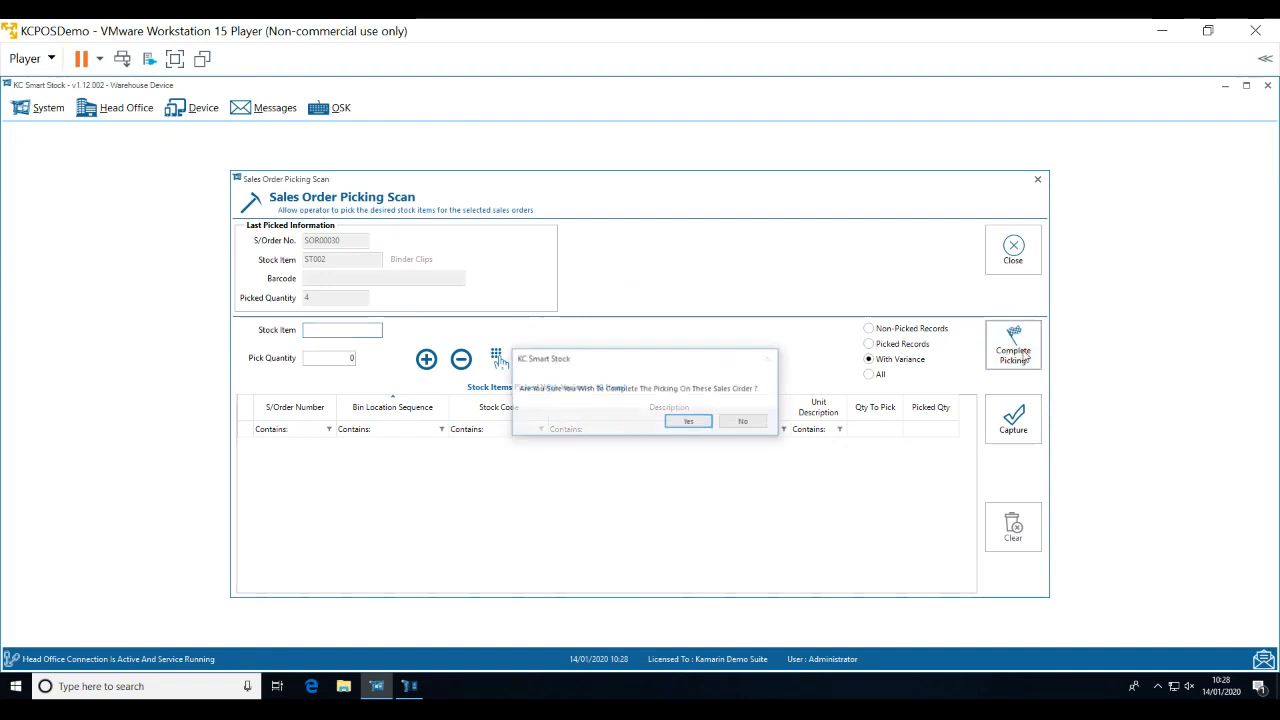
click(686, 424)
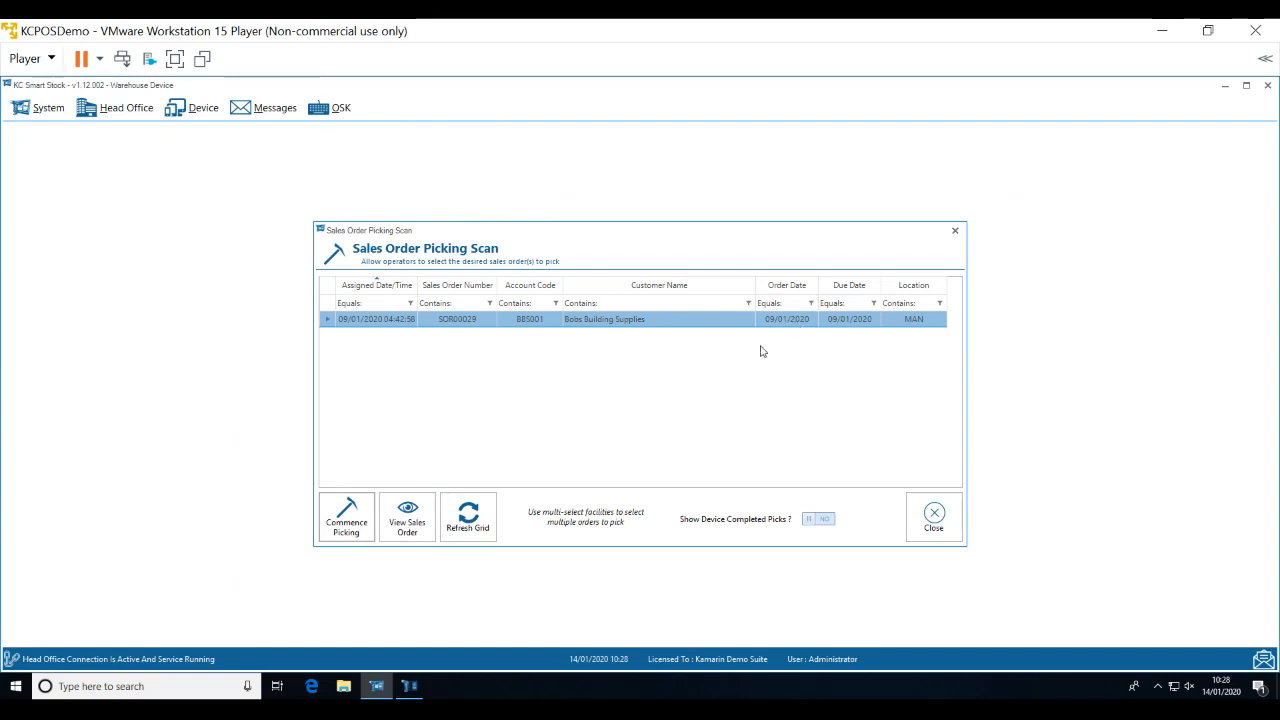
click(922, 532)
Open the head office sales order picking processing and progress all the listed picked orders to delivery notes.
click(112, 112)
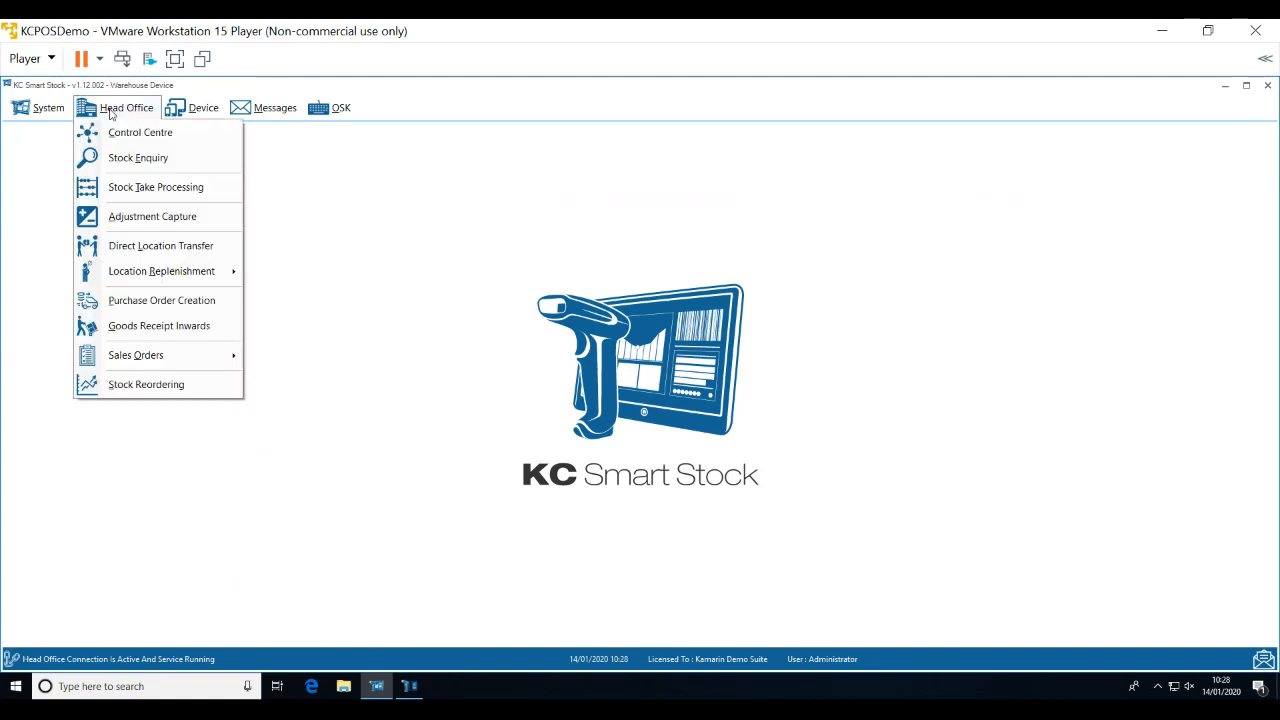
mouse_move(135, 355)
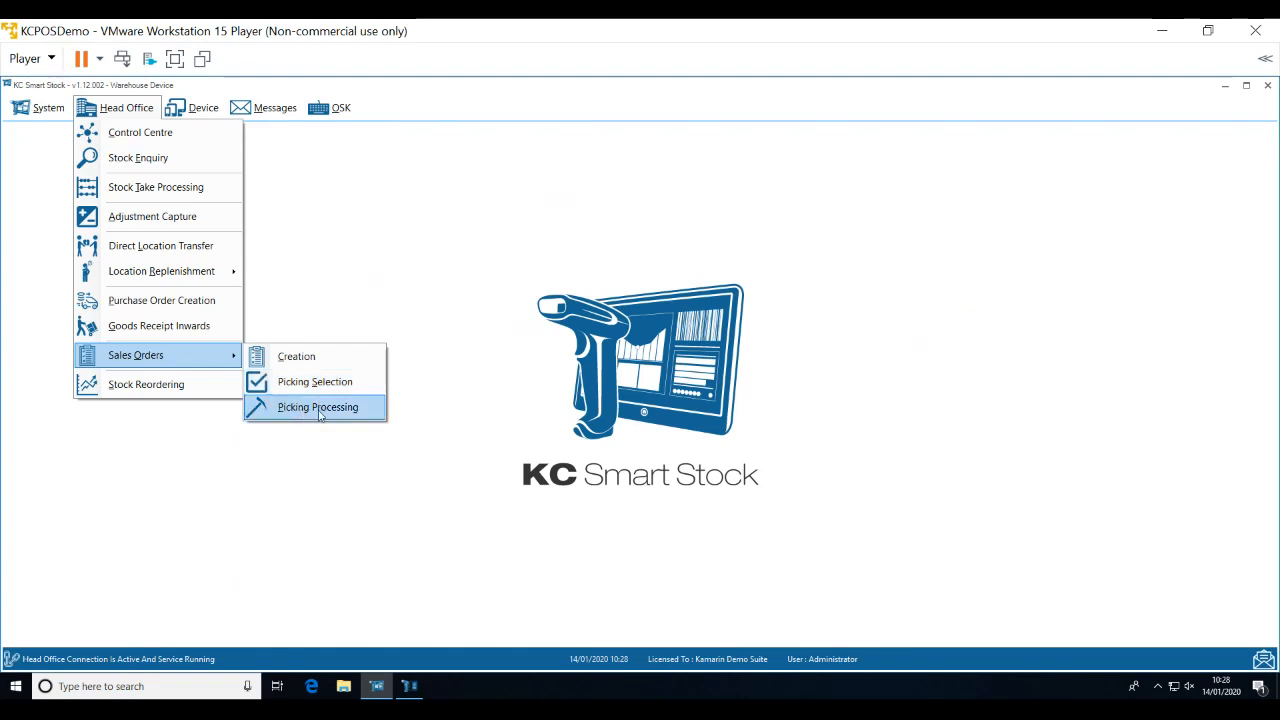
click(318, 407)
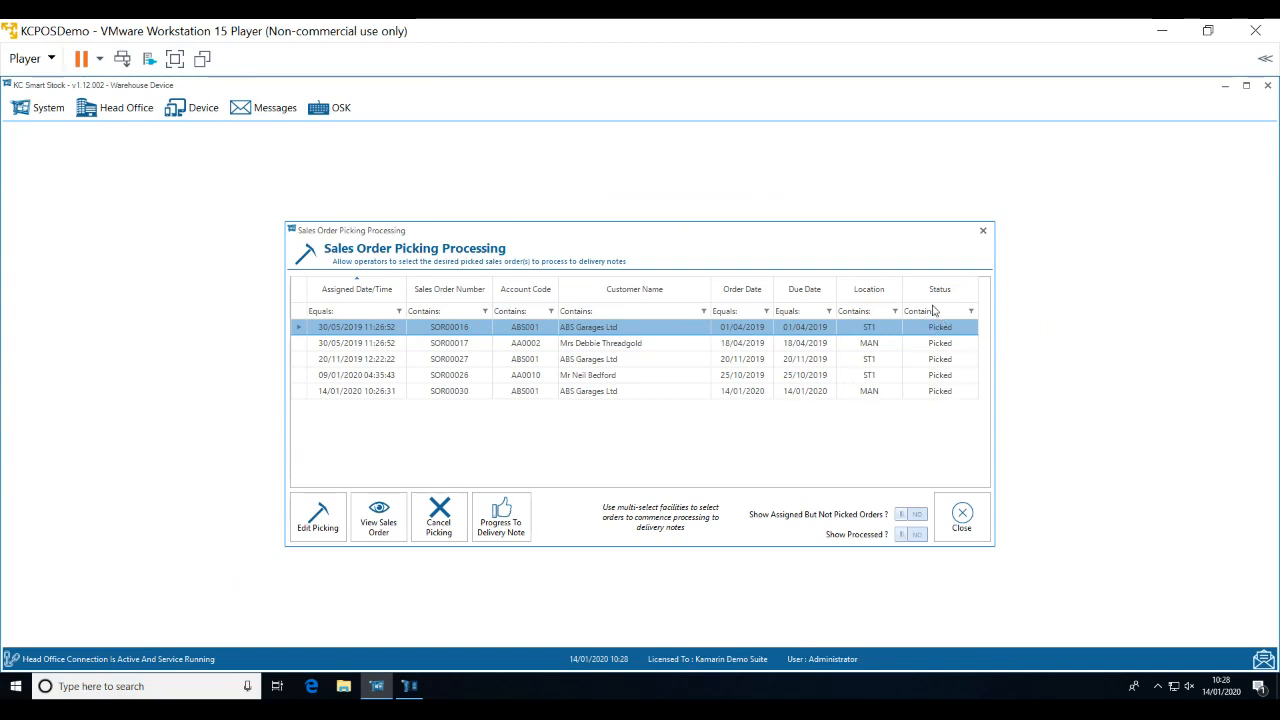
ctrl+click(601, 392)
ctrl+click(599, 390)
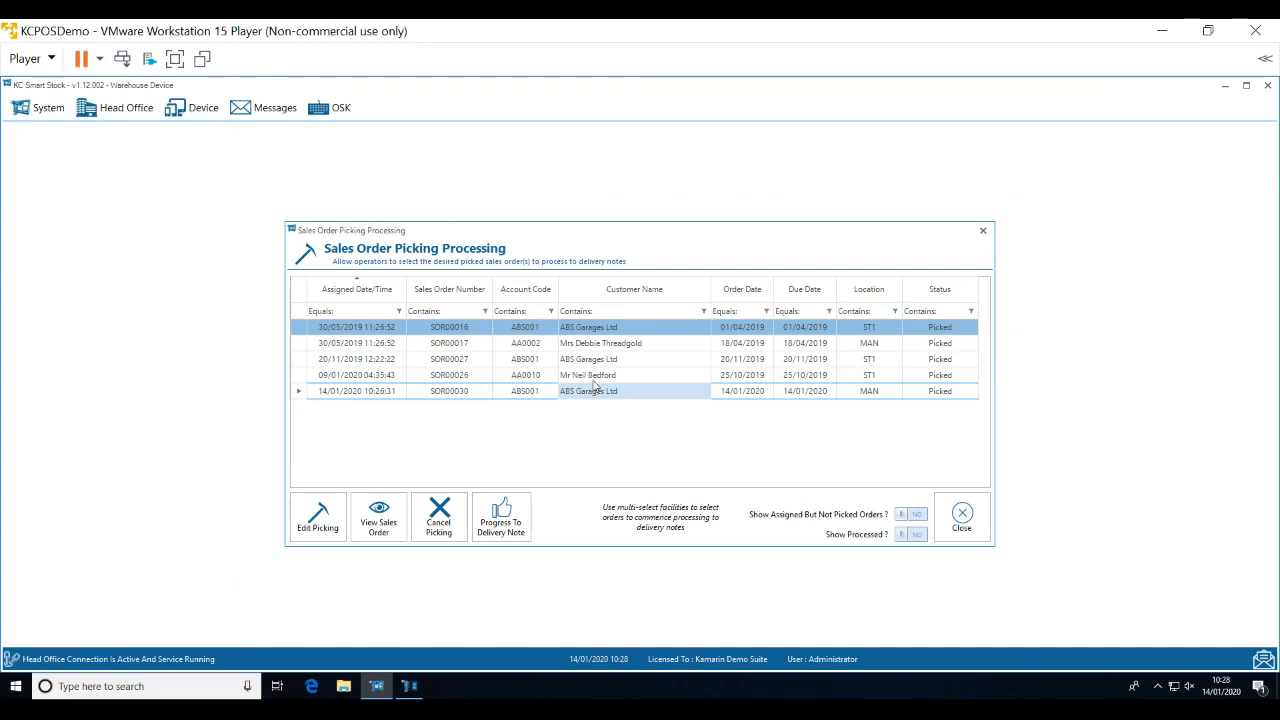
ctrl+click(588, 375)
ctrl+click(587, 364)
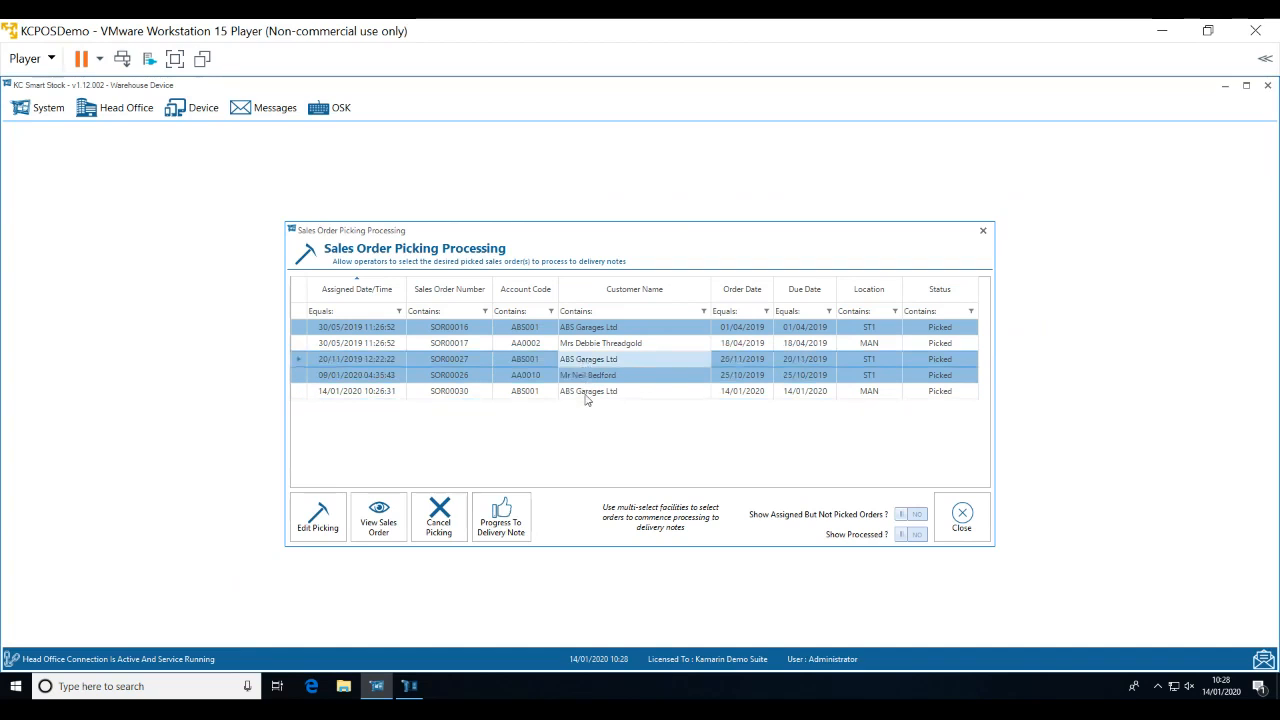
ctrl+click(587, 396)
ctrl+click(607, 345)
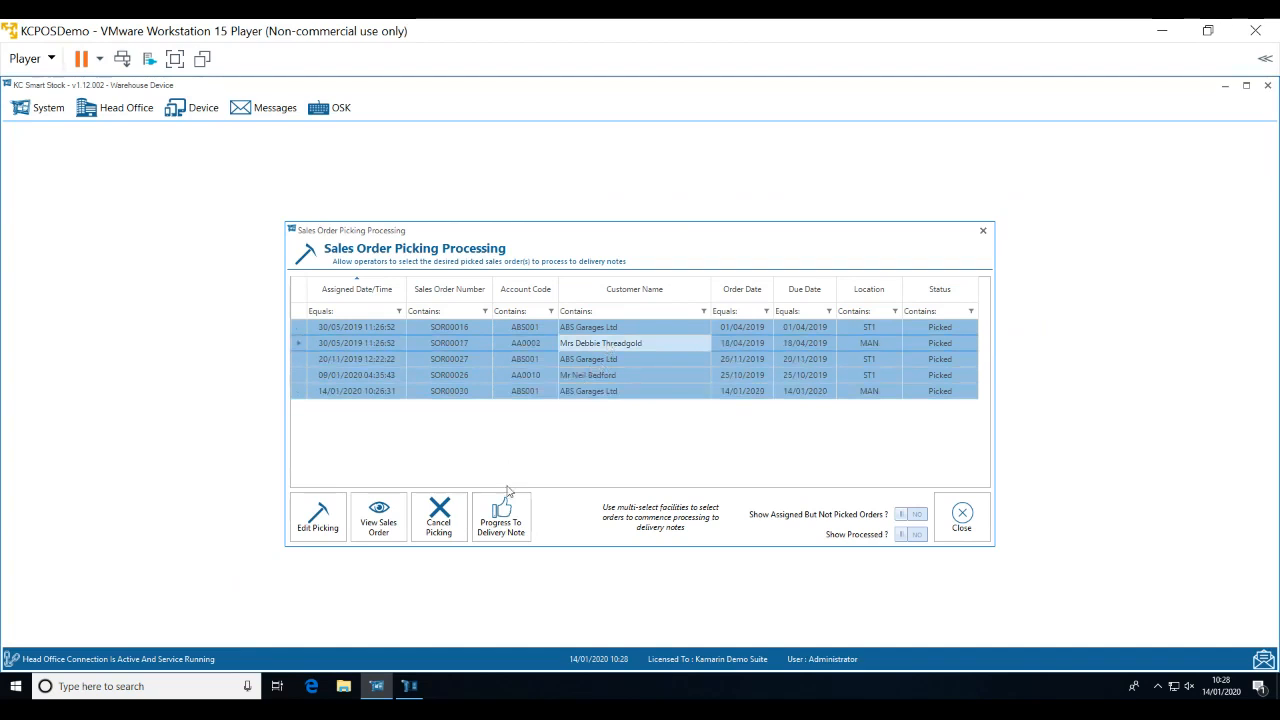
click(505, 526)
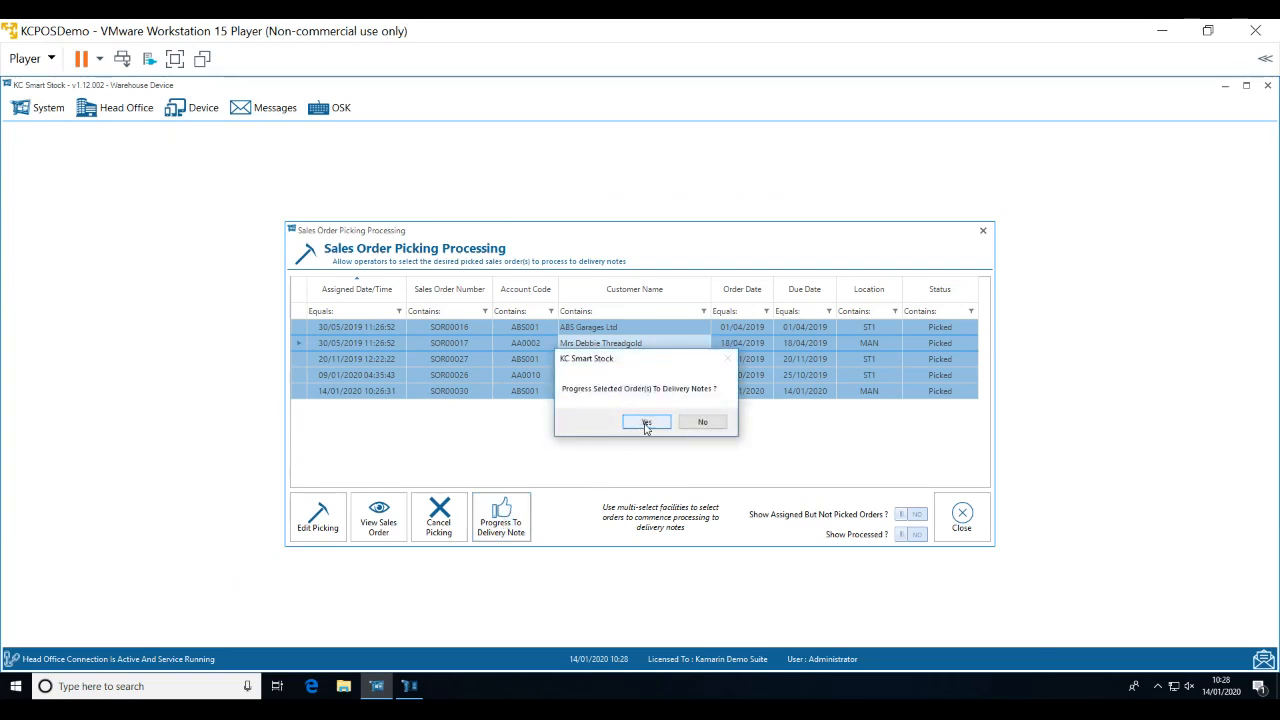
click(646, 423)
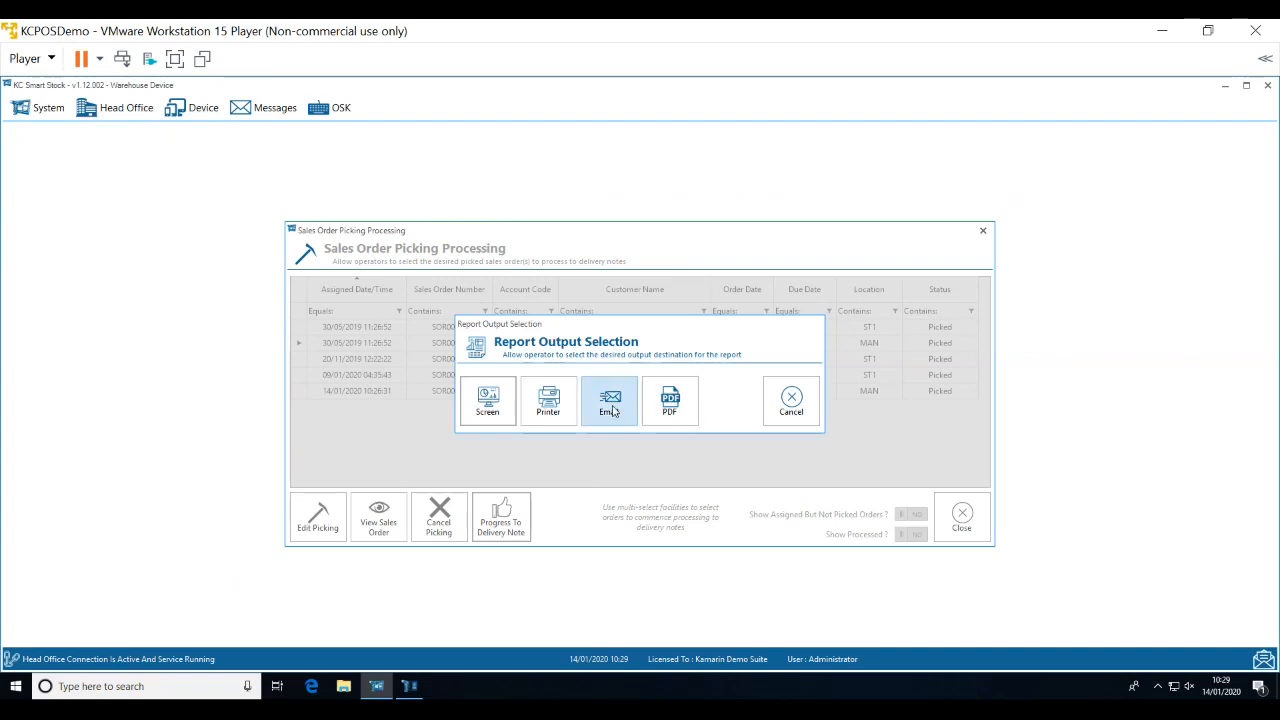
Skip the delivery note report output and close the sales order picking processing list.
click(779, 399)
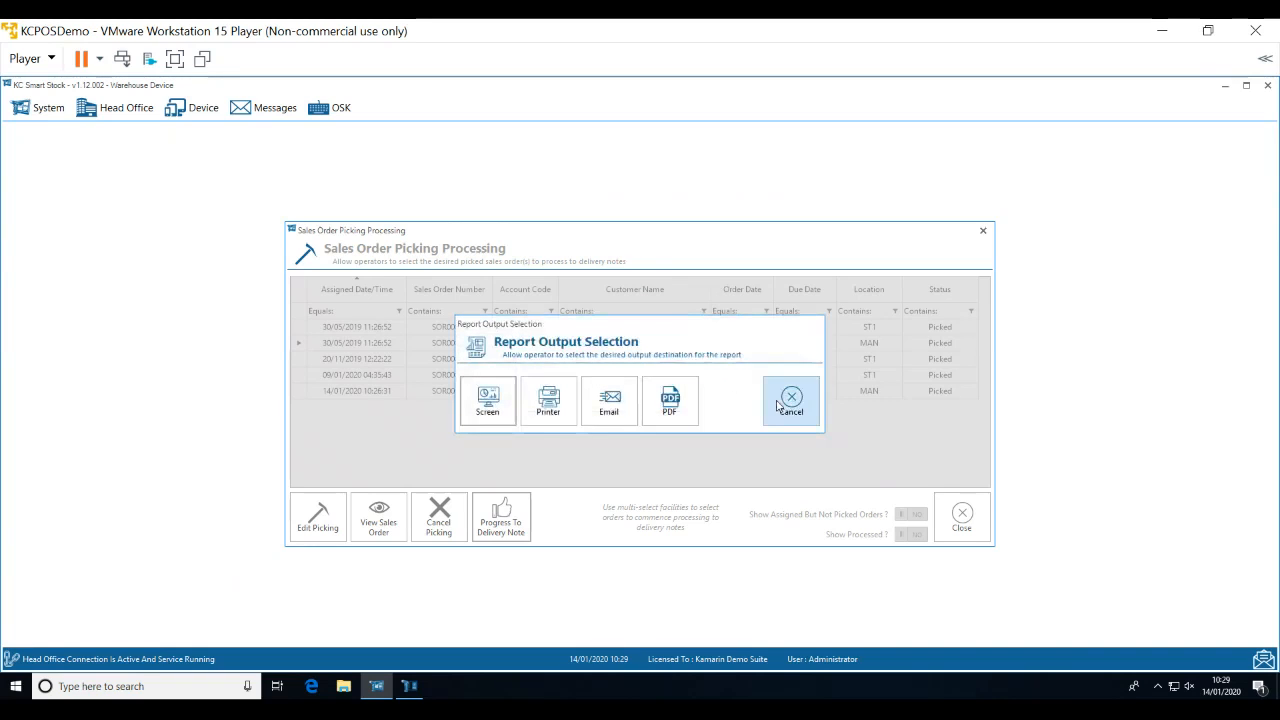
click(789, 400)
click(800, 398)
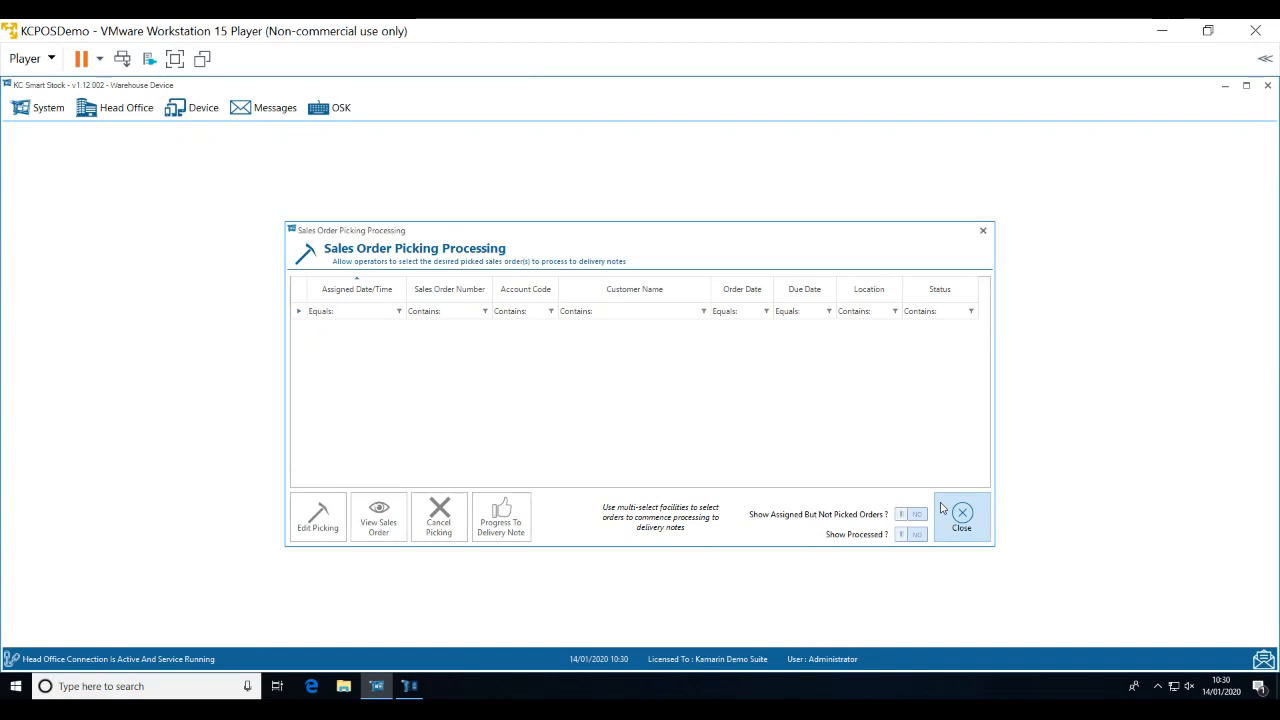
click(940, 508)
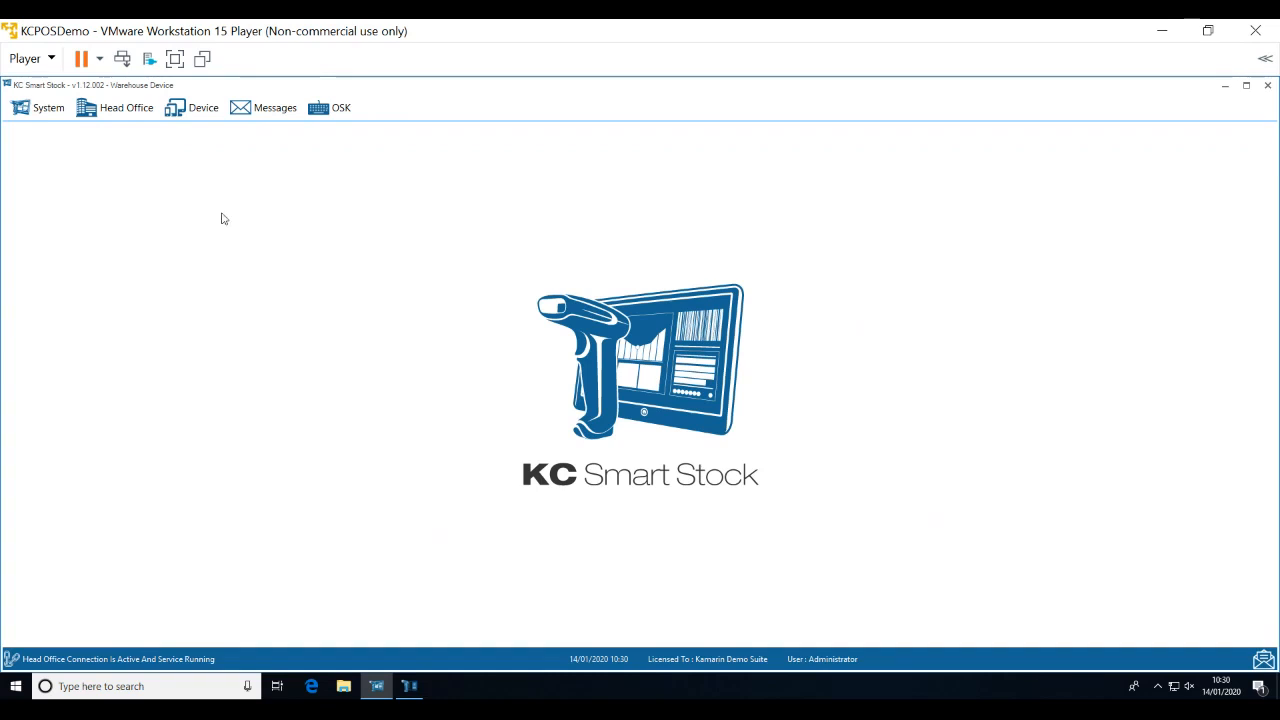
Start a new stock take in head office stock take processing, described as Feb Stock Take, with the Immediate time frame.
click(202, 108)
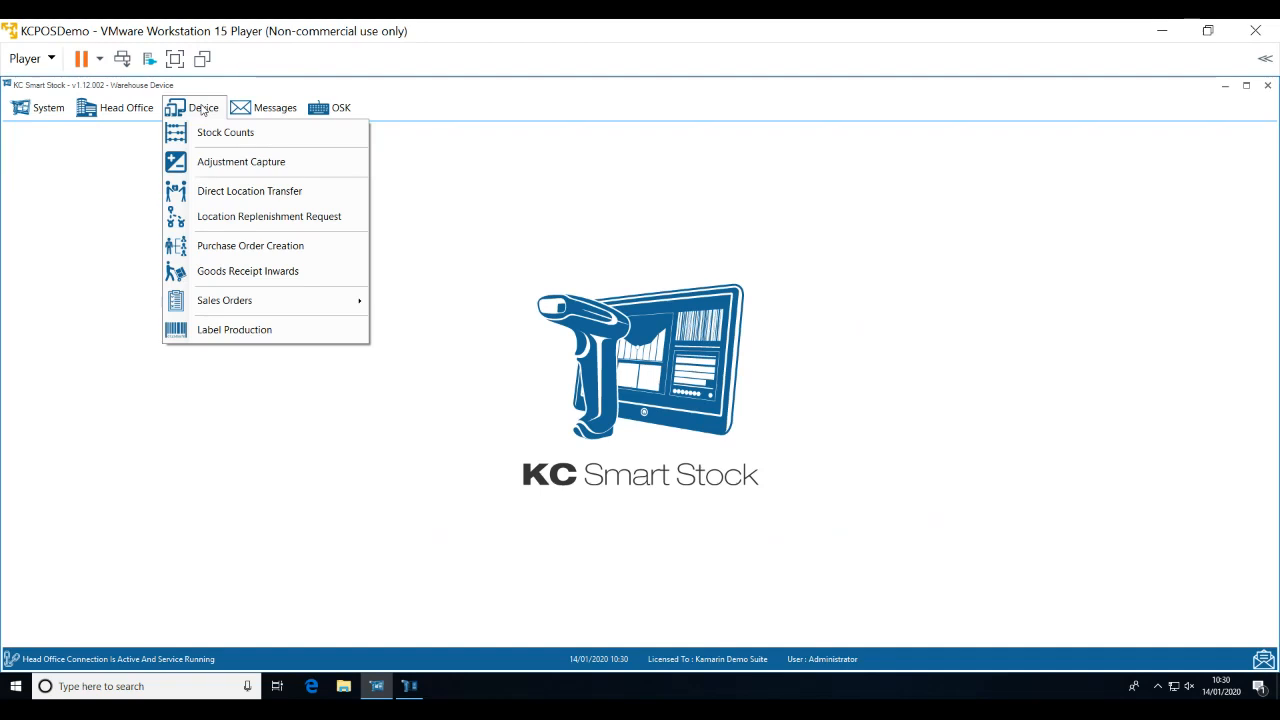
mouse_move(127, 112)
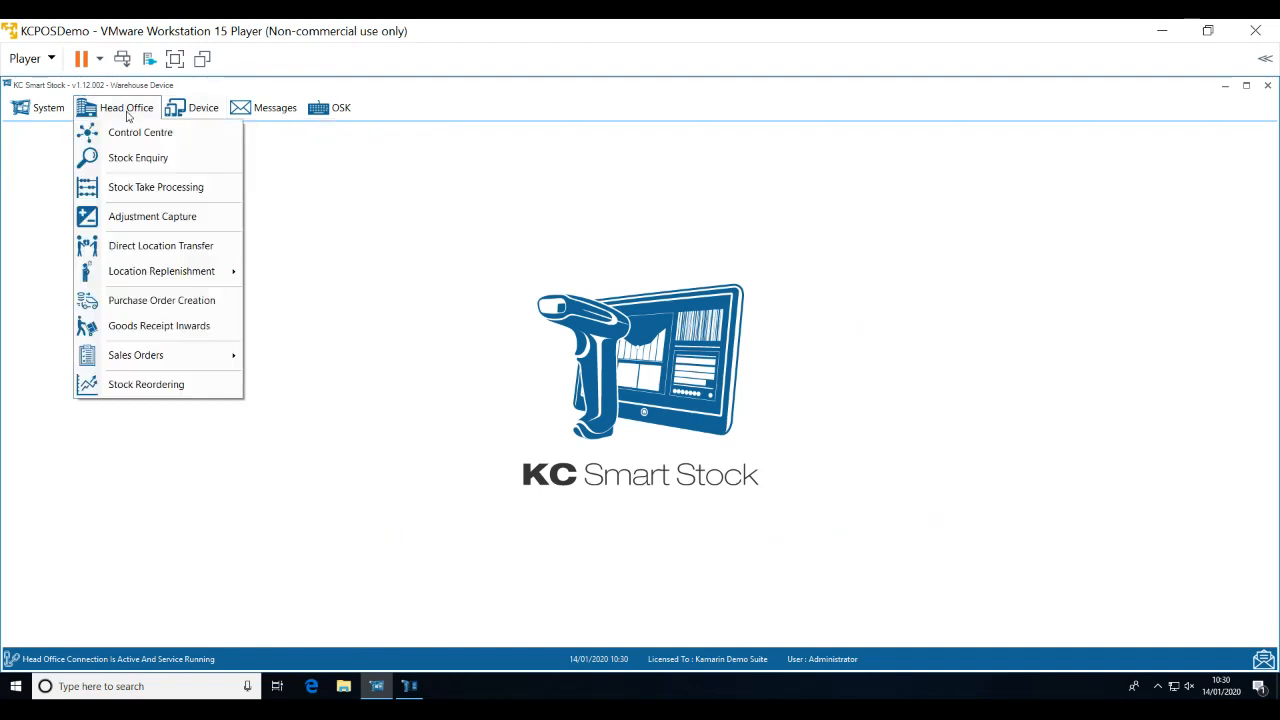
click(137, 200)
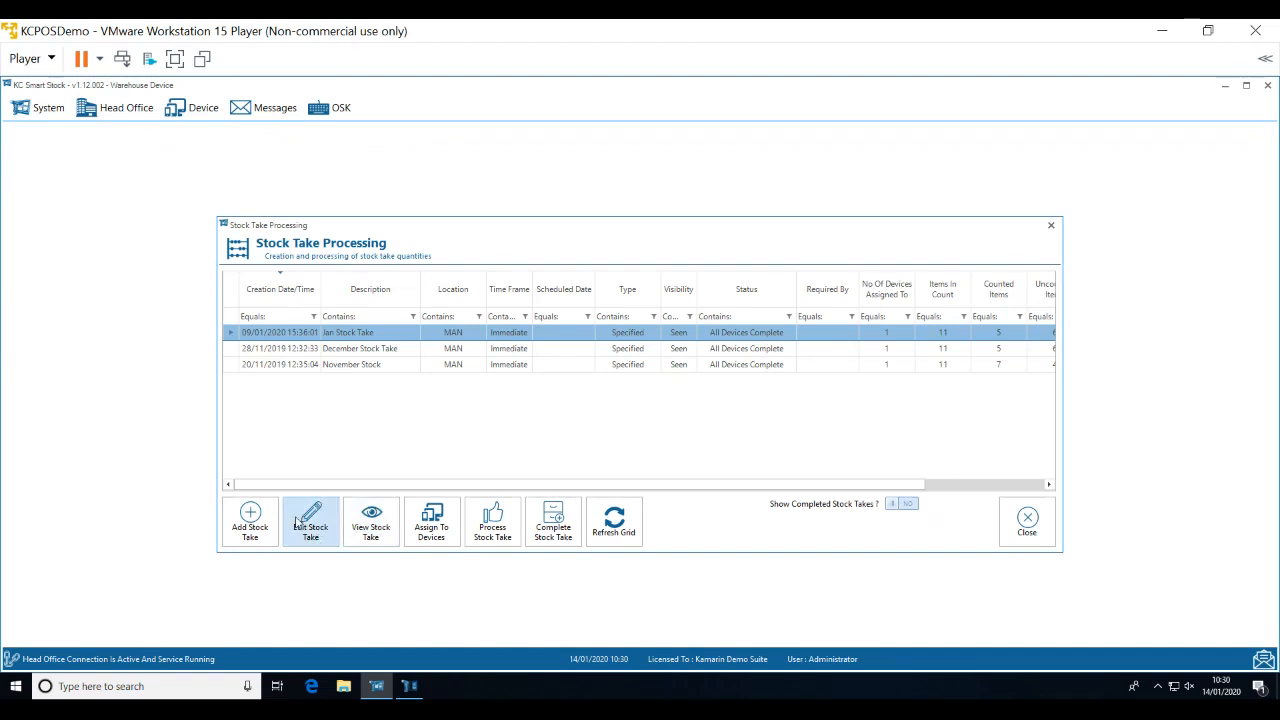
click(250, 522)
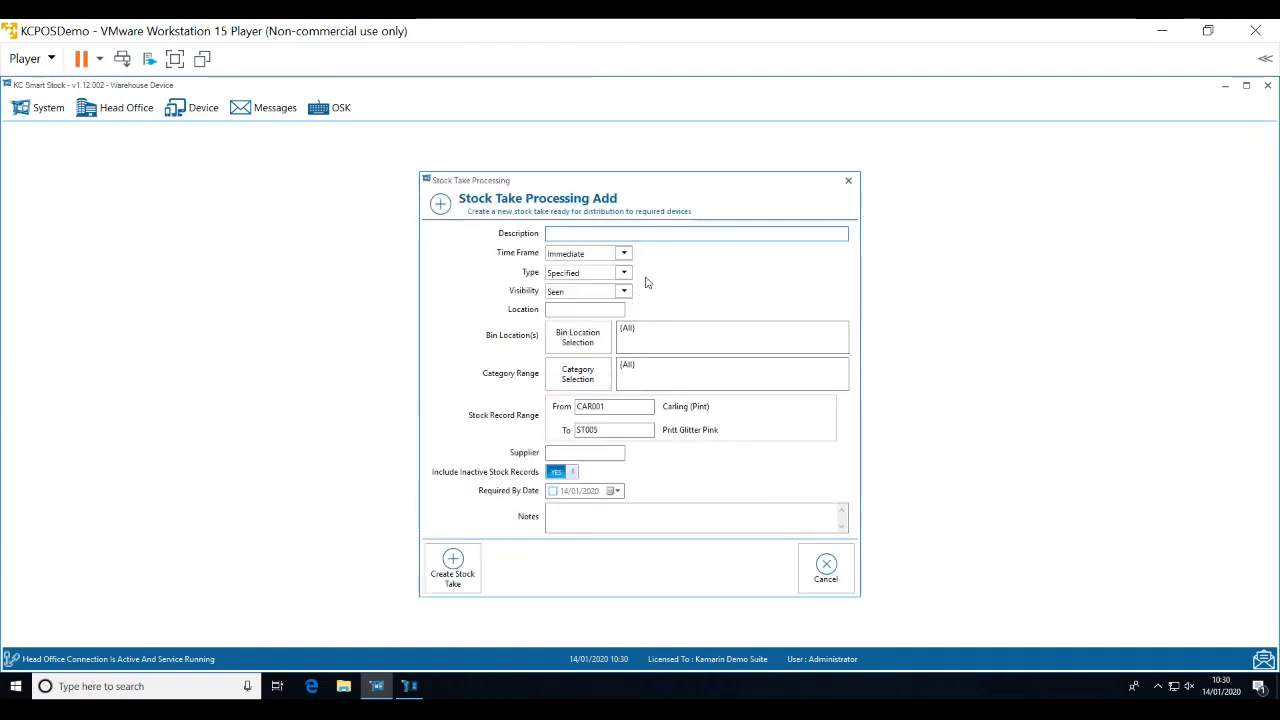
text(Feb Stock)
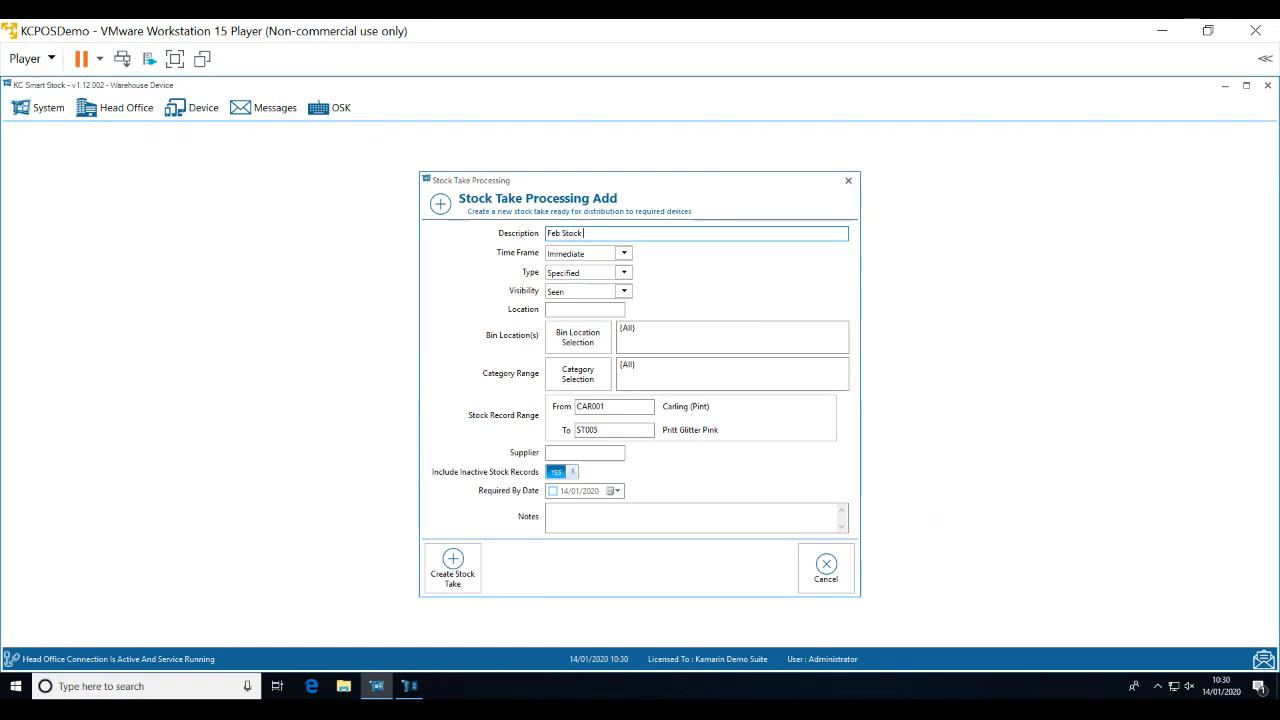
text( Take)
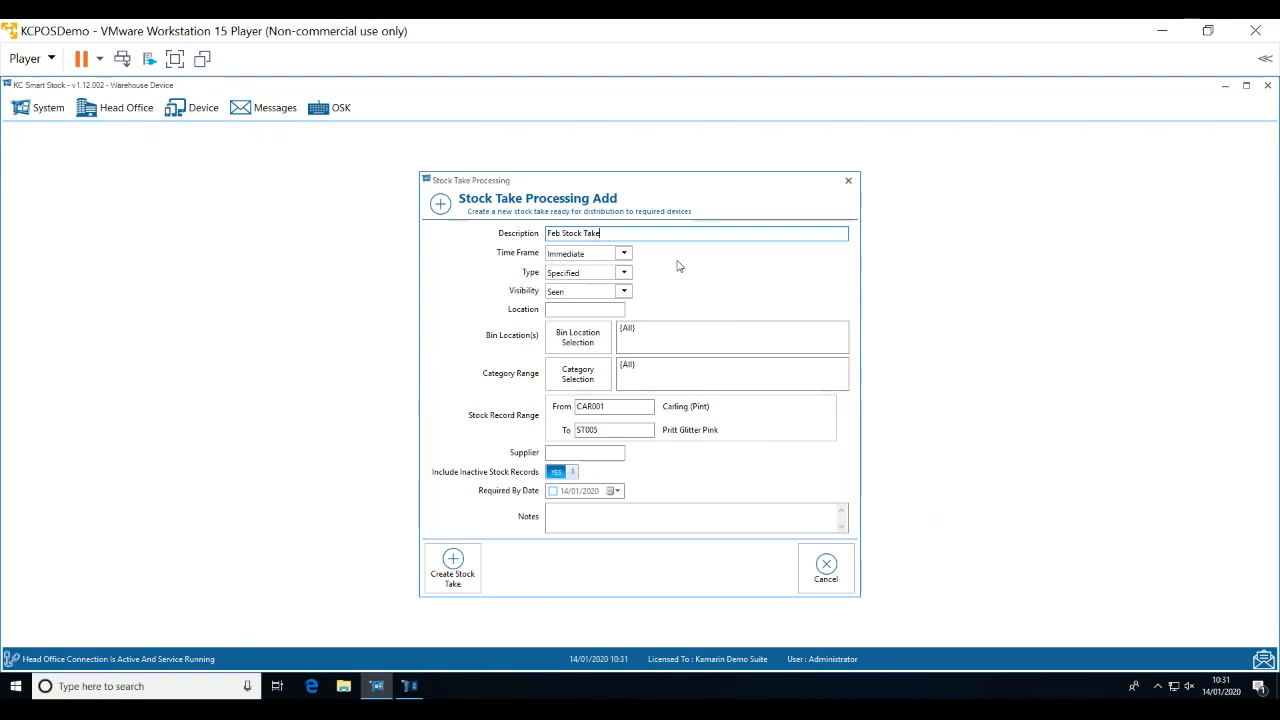
click(580, 255)
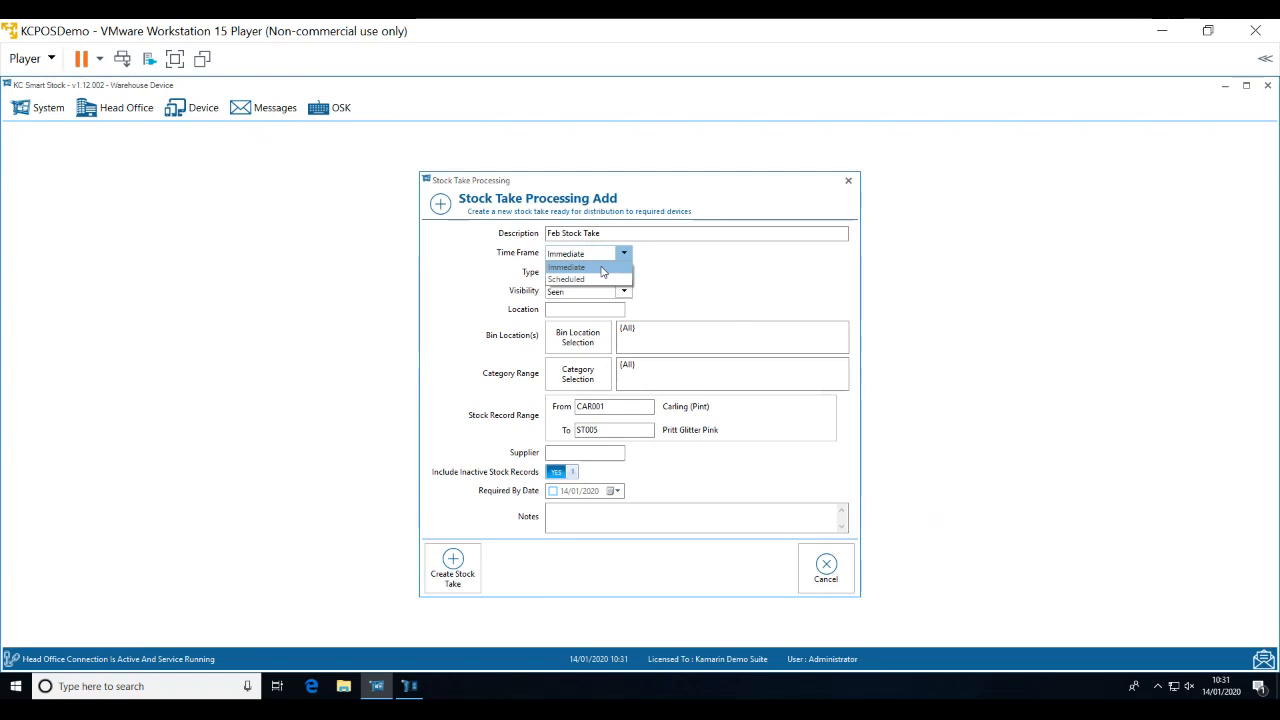
click(602, 268)
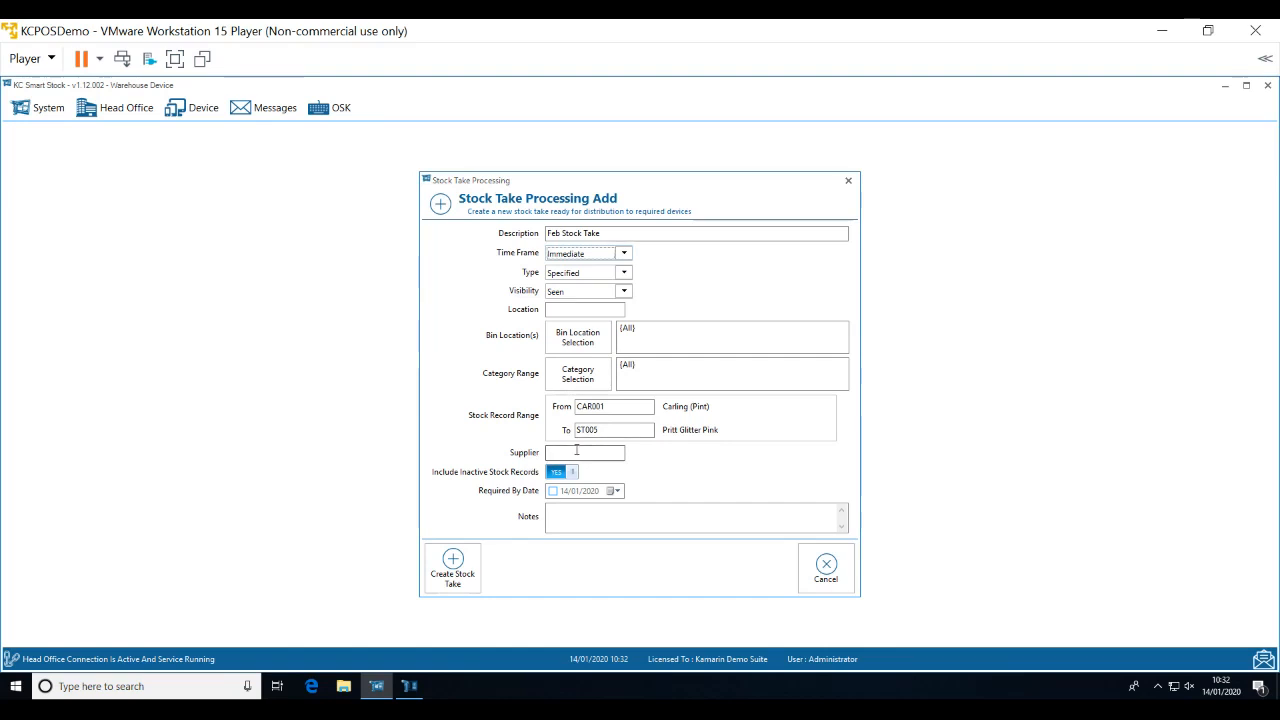
Try the Random stock take type with the Percentage and No. of Items options, and return the type to Specified.
click(596, 274)
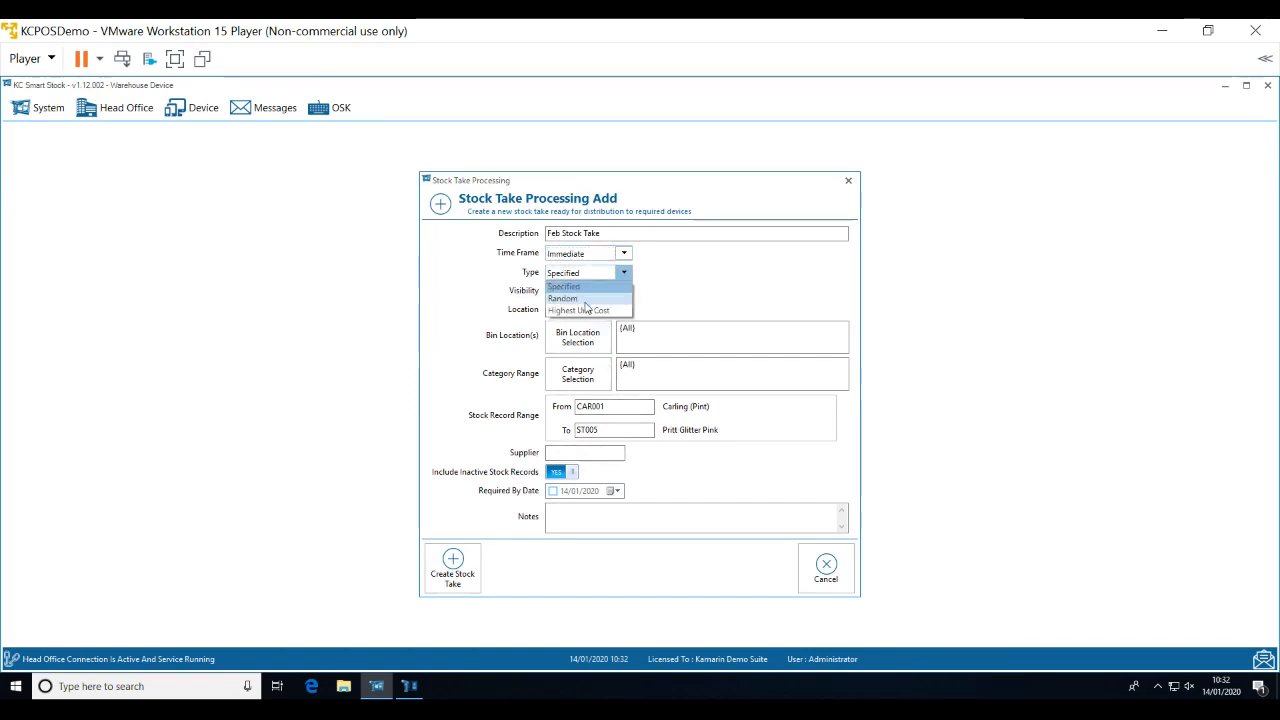
click(585, 300)
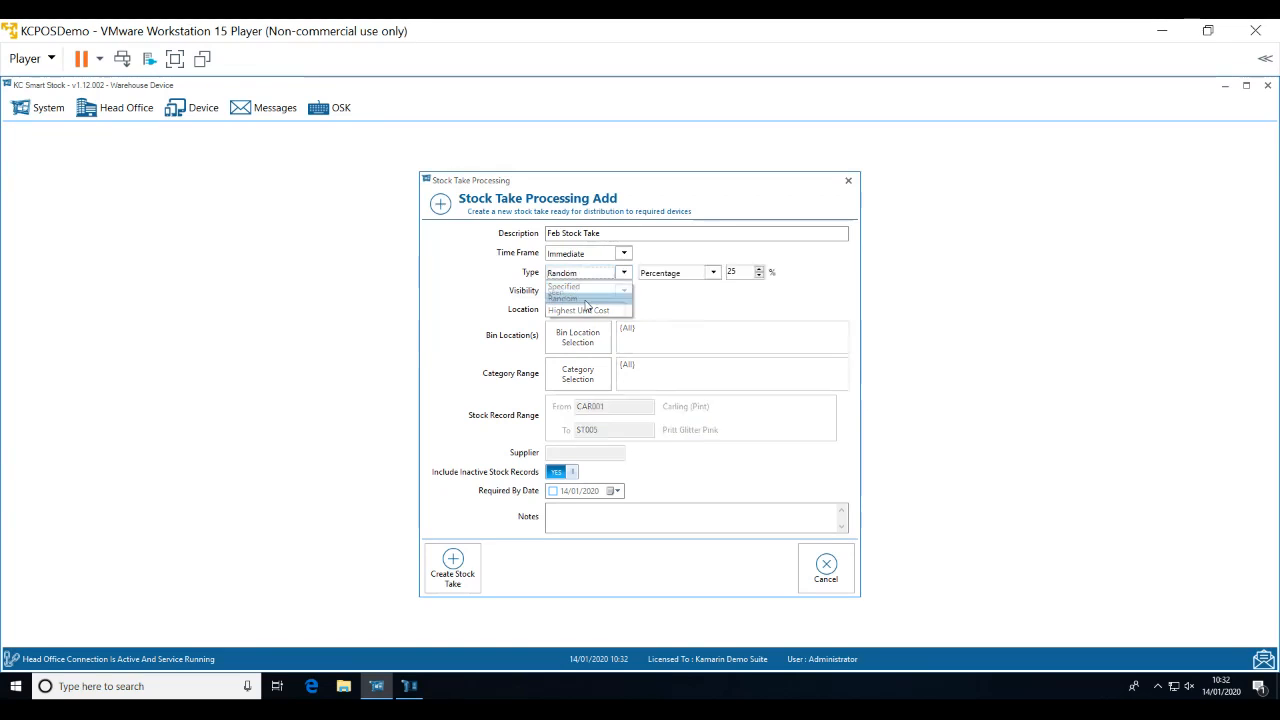
click(694, 274)
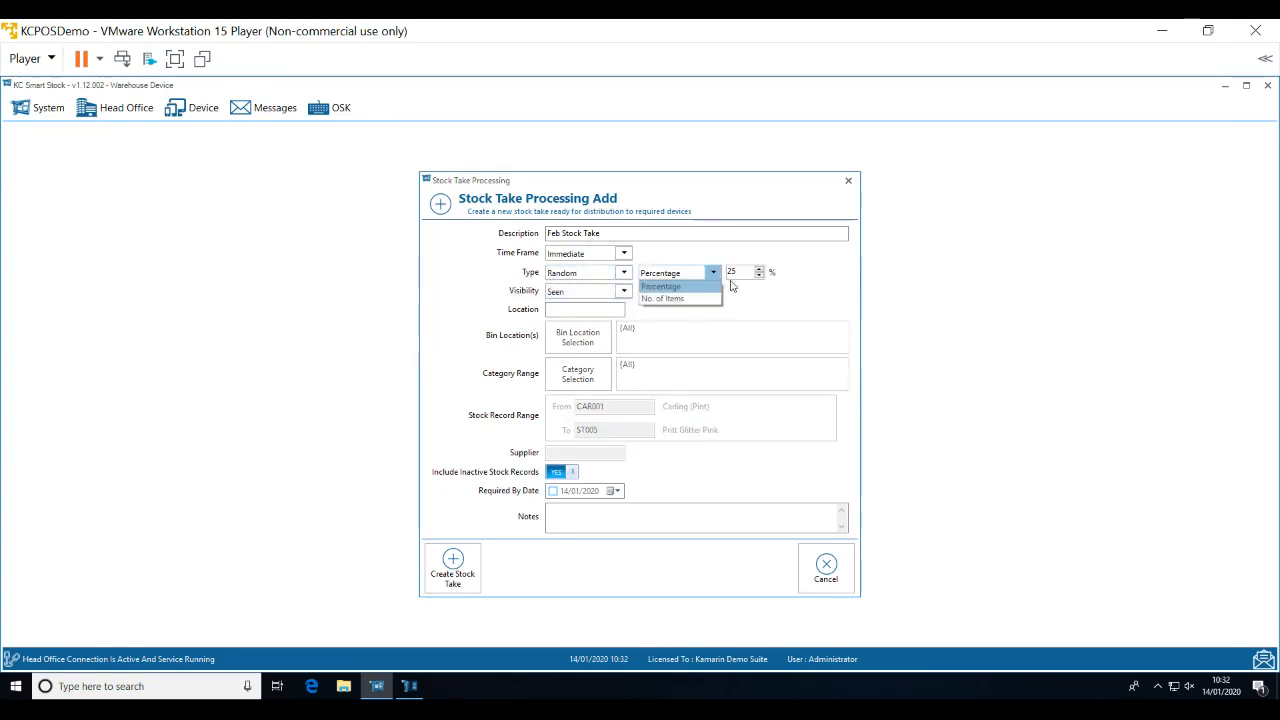
click(760, 275)
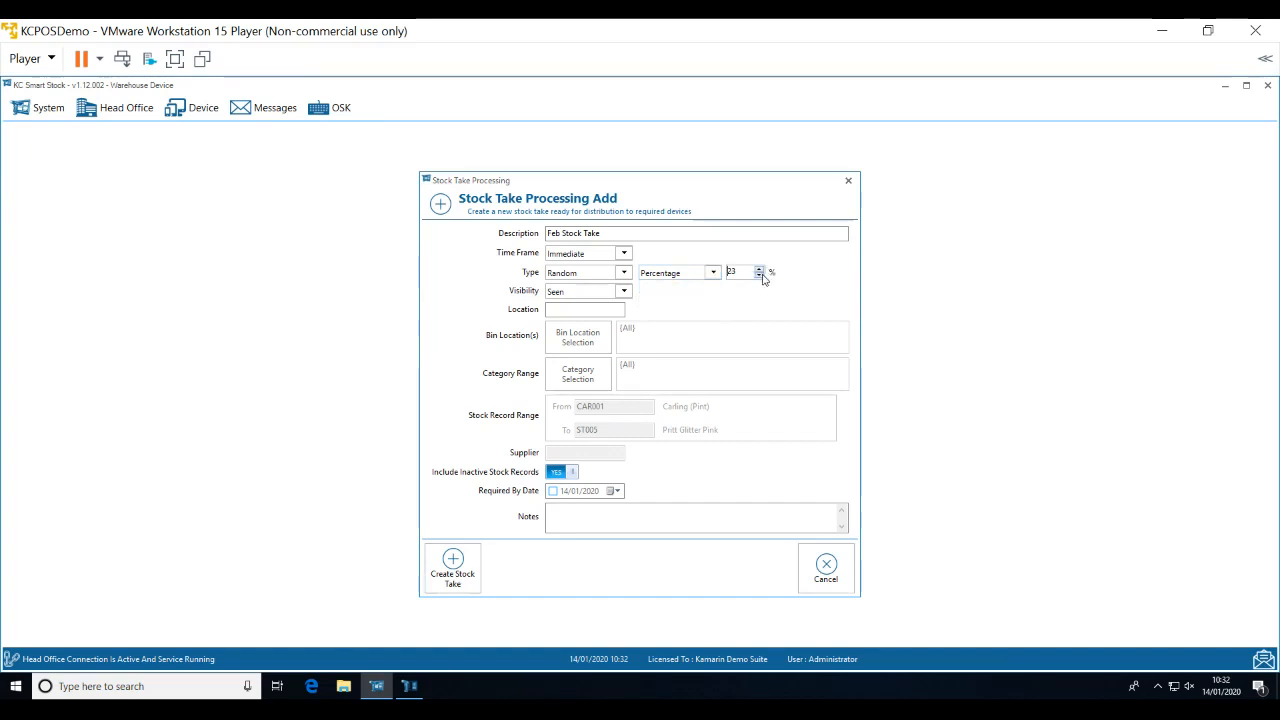
click(760, 275)
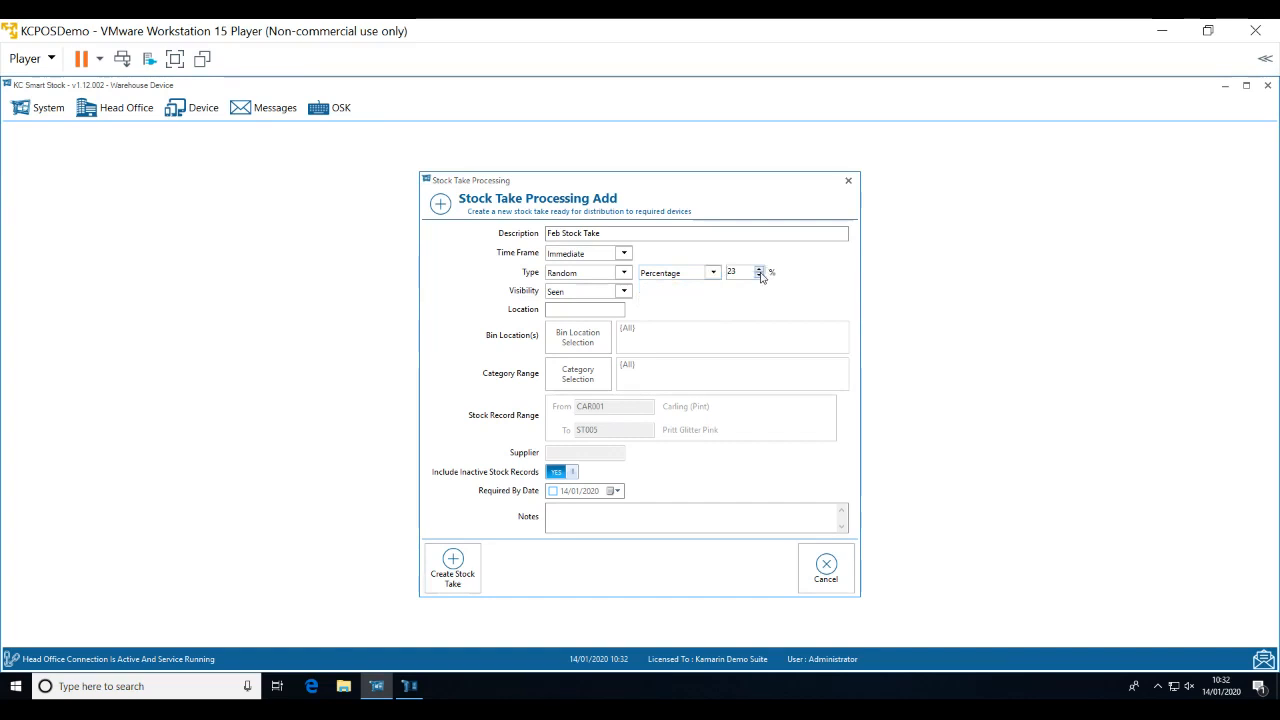
click(678, 276)
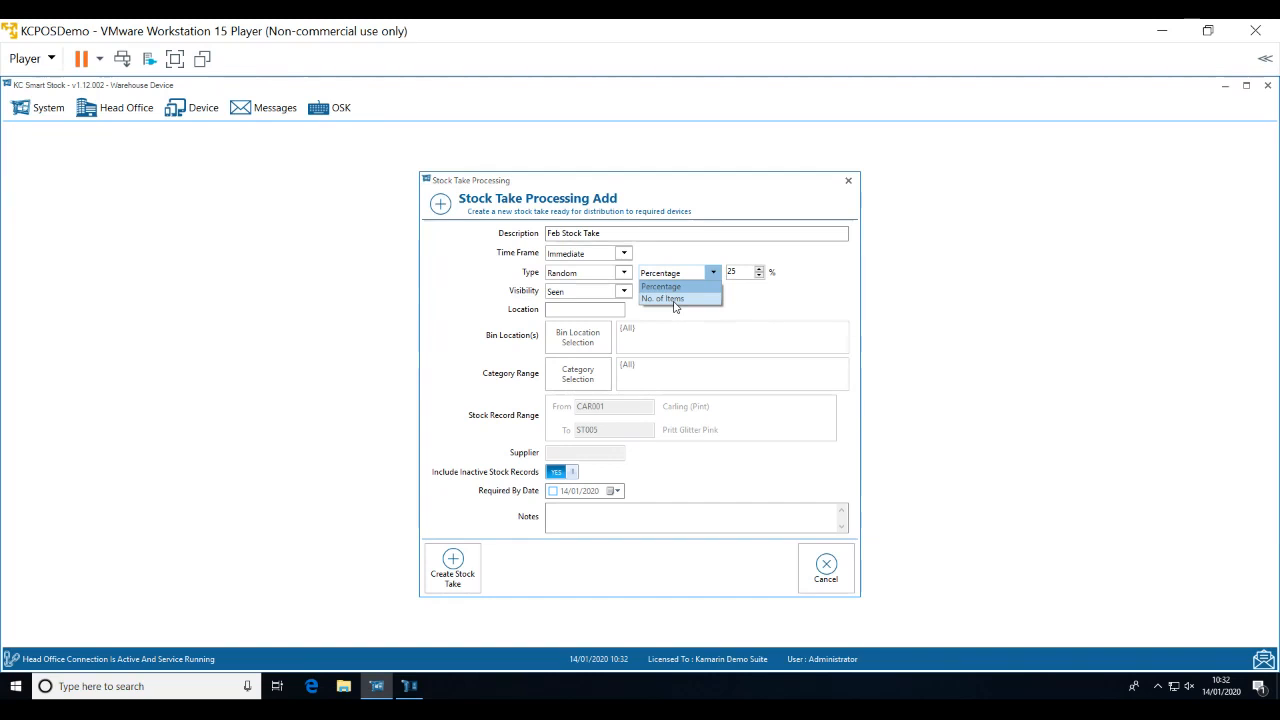
click(674, 300)
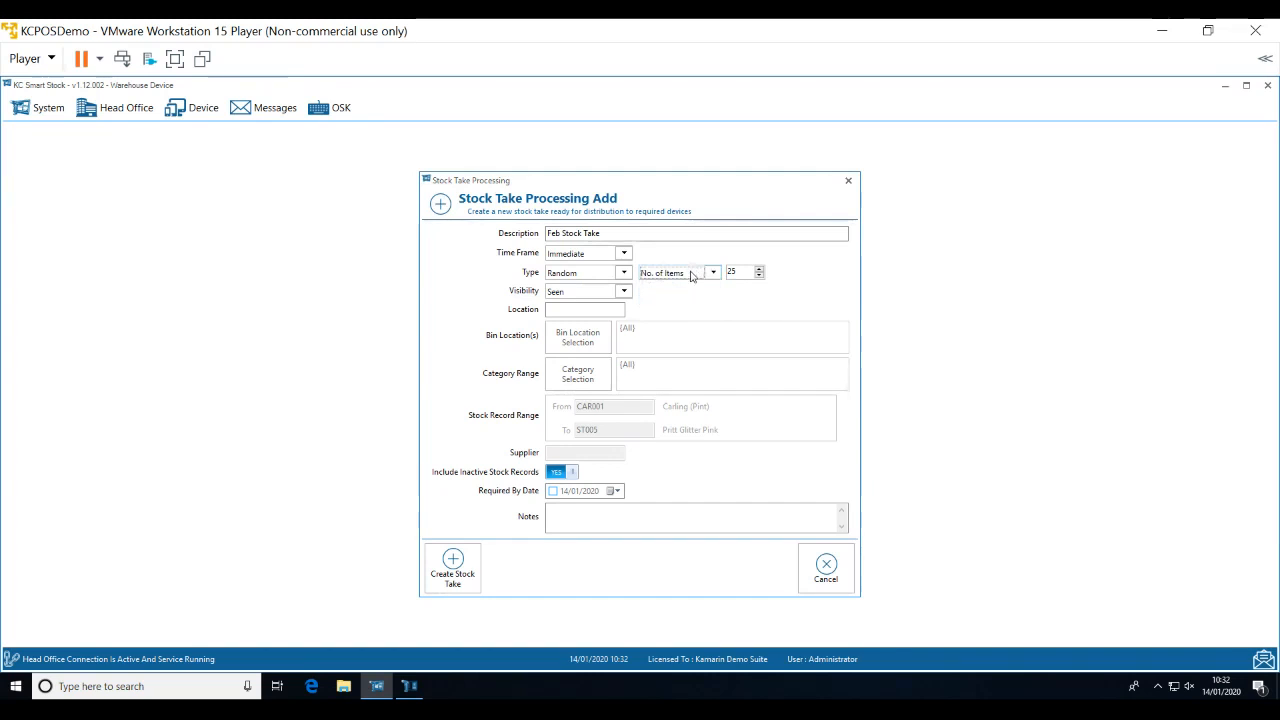
click(690, 271)
click(687, 293)
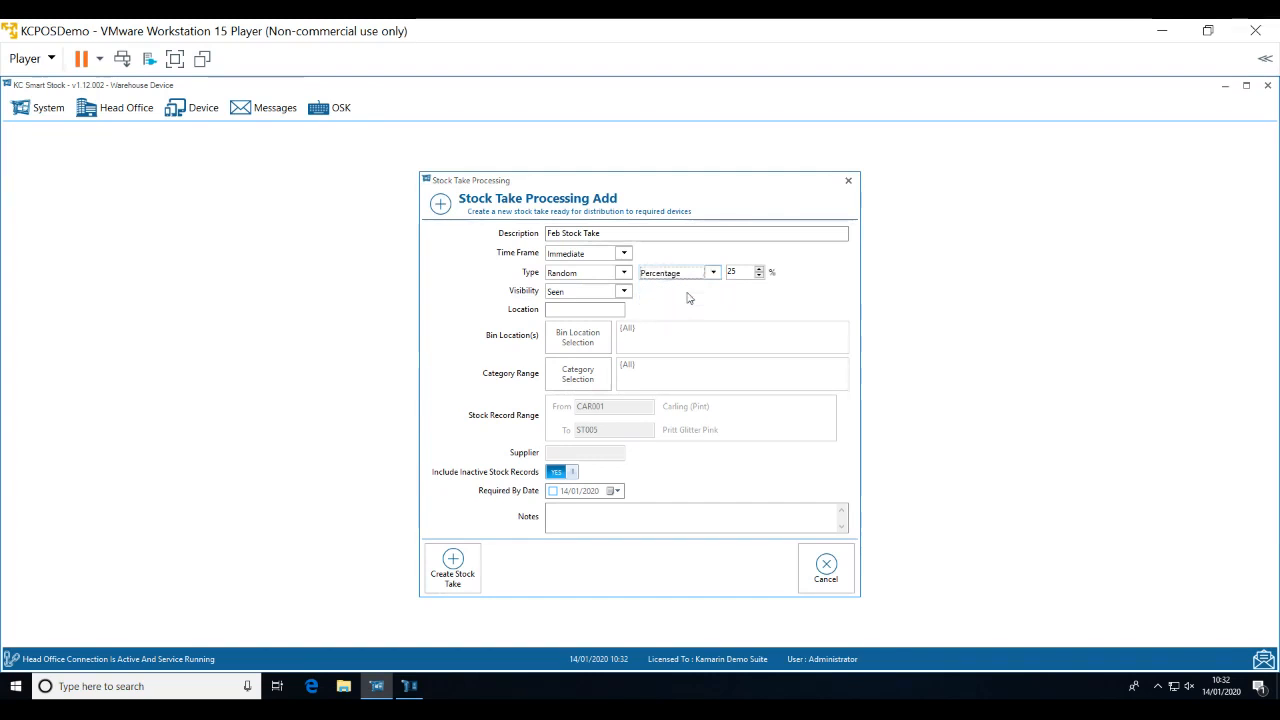
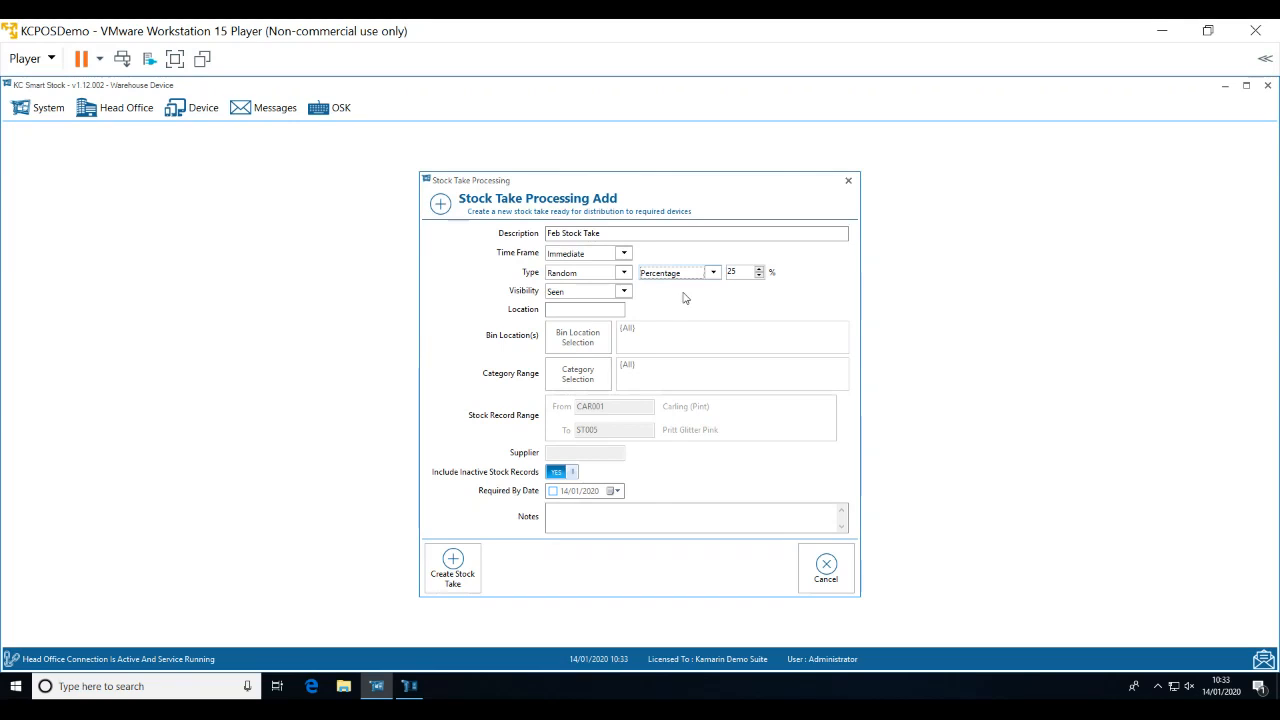
click(624, 273)
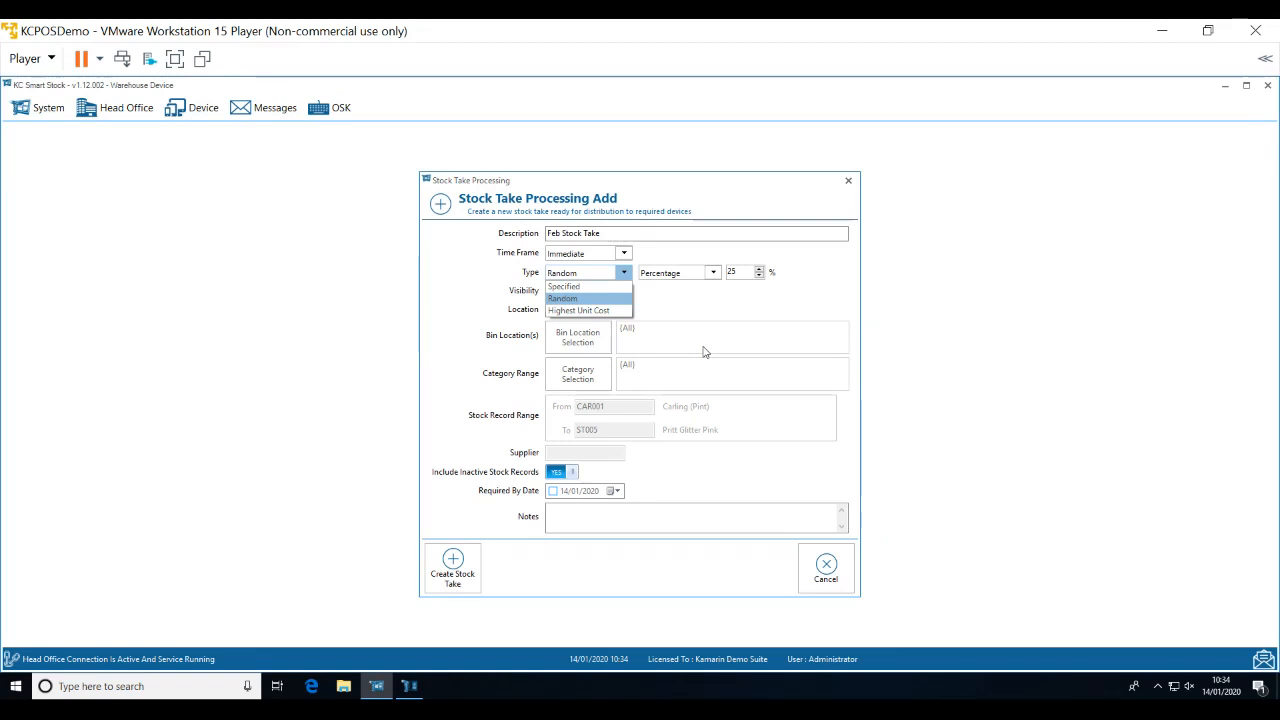
click(590, 287)
Add the note "Please start now" to the Feb Stock Take.
click(592, 518)
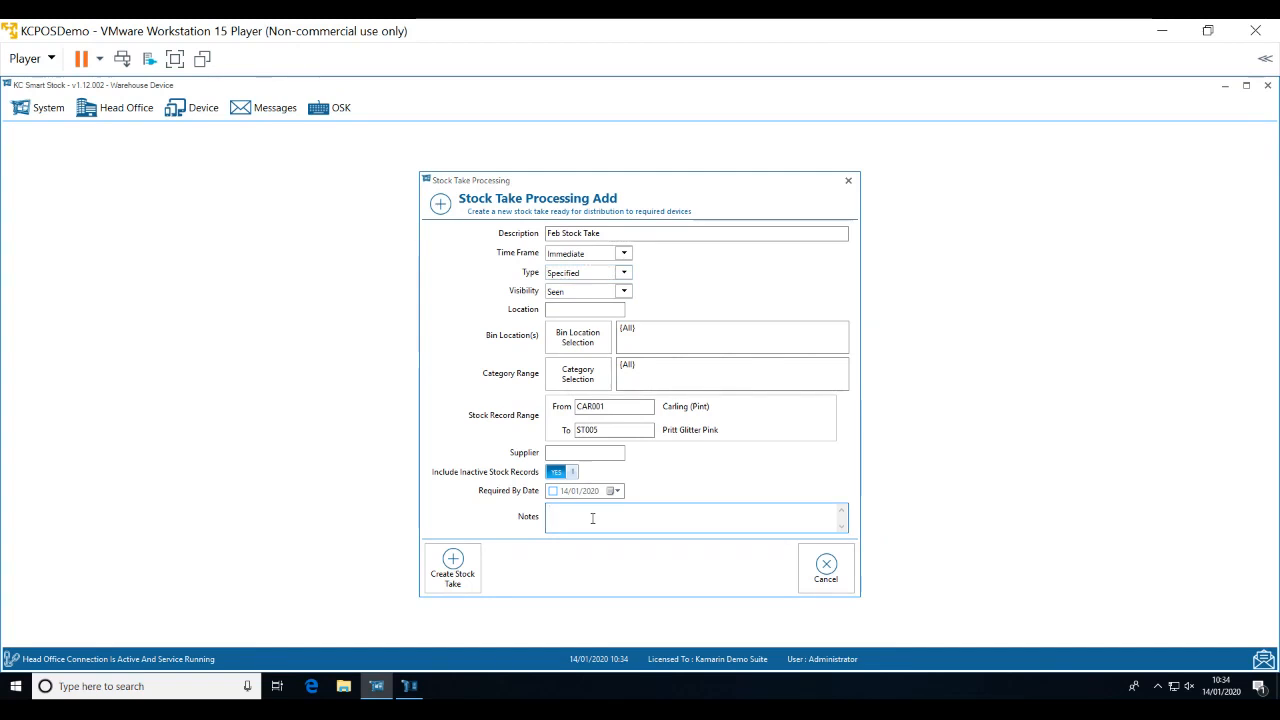
text(Ple)
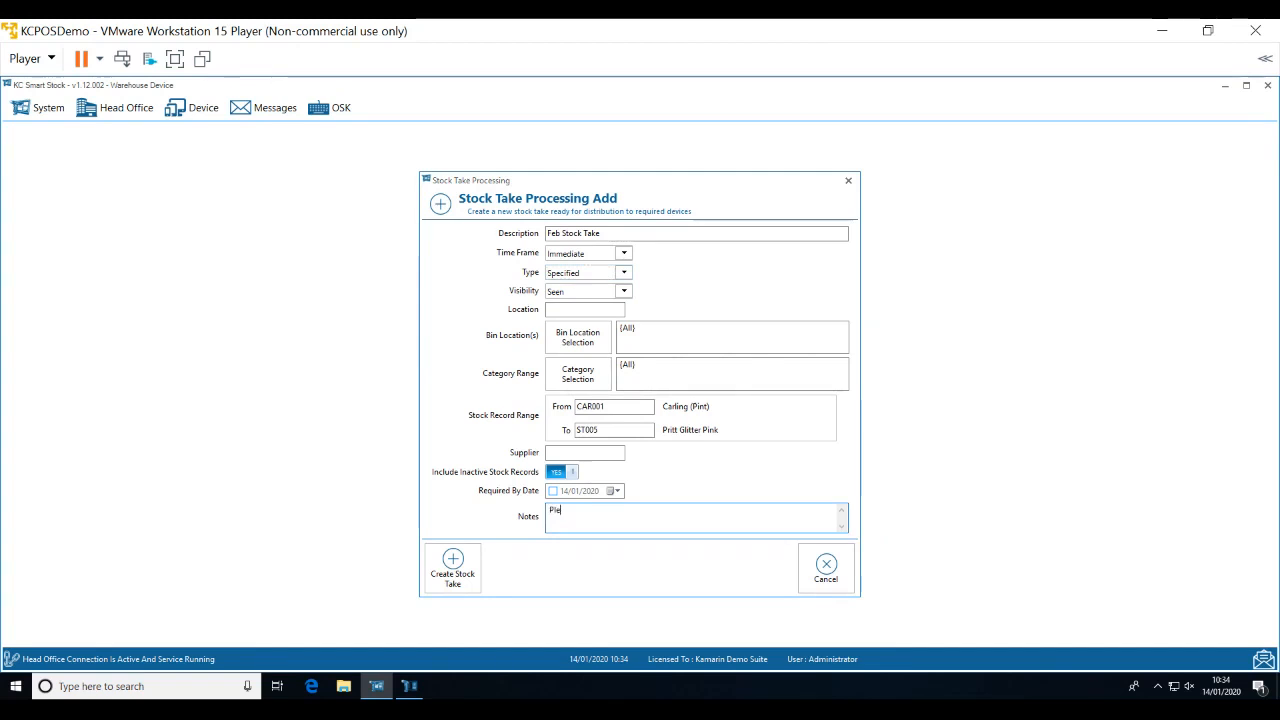
text(ase start)
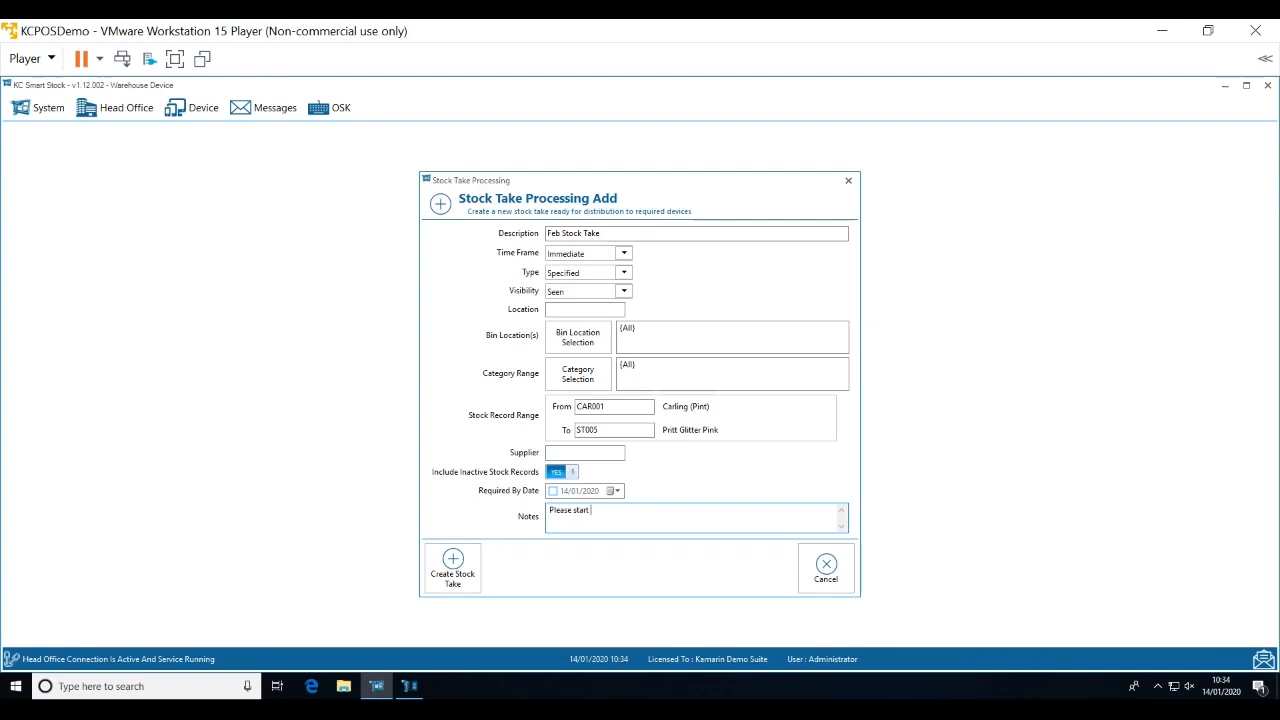
text( now)
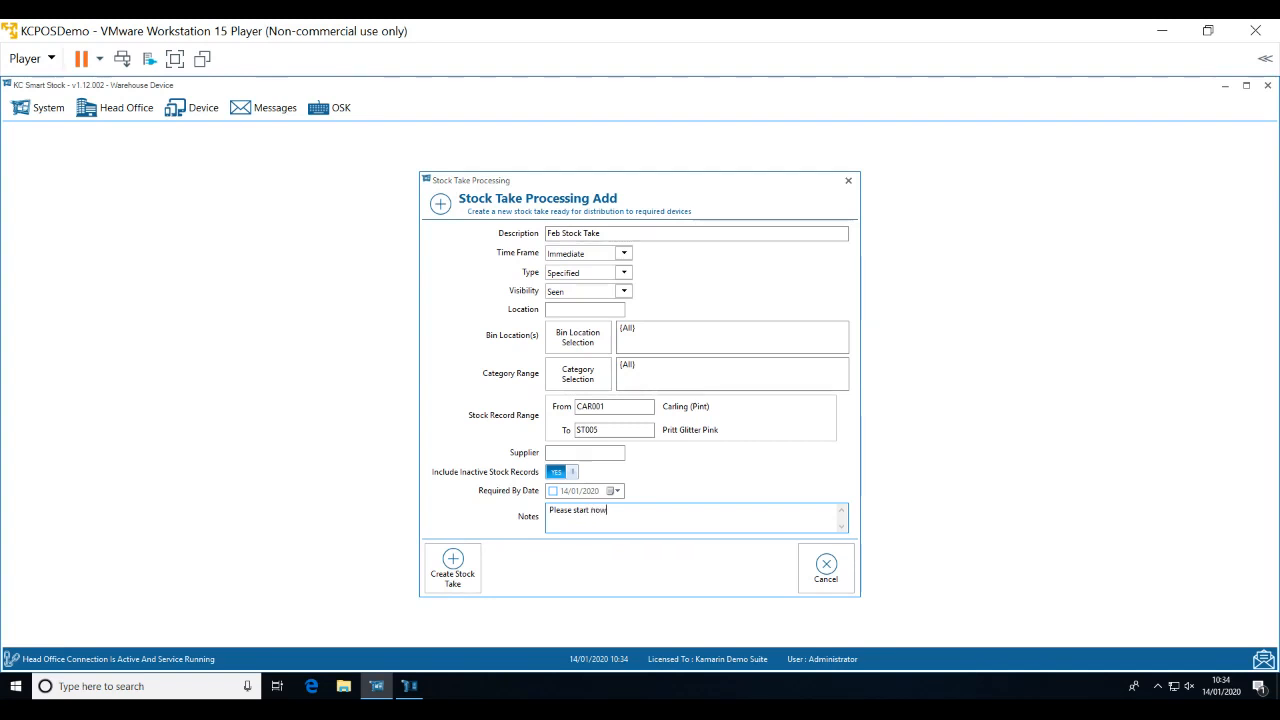
Set the stock take location to MAN, Main Warehouse, and create the stock take.
click(603, 335)
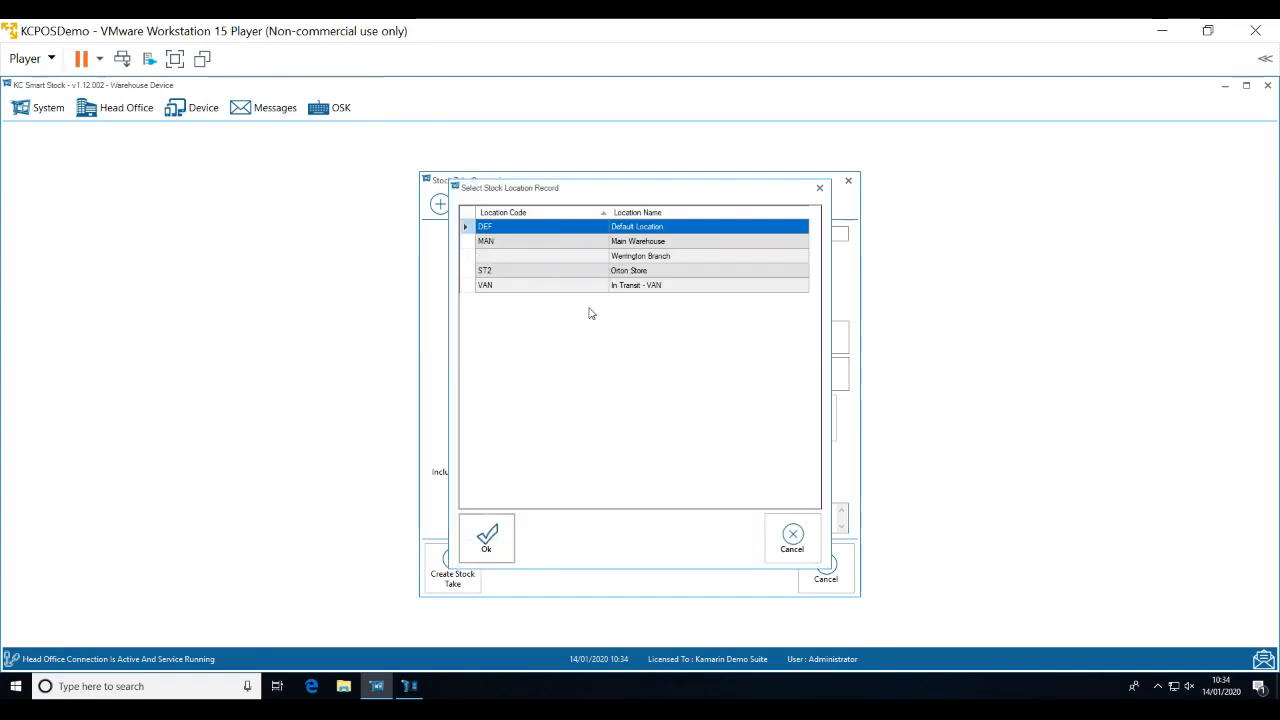
double_click(605, 243)
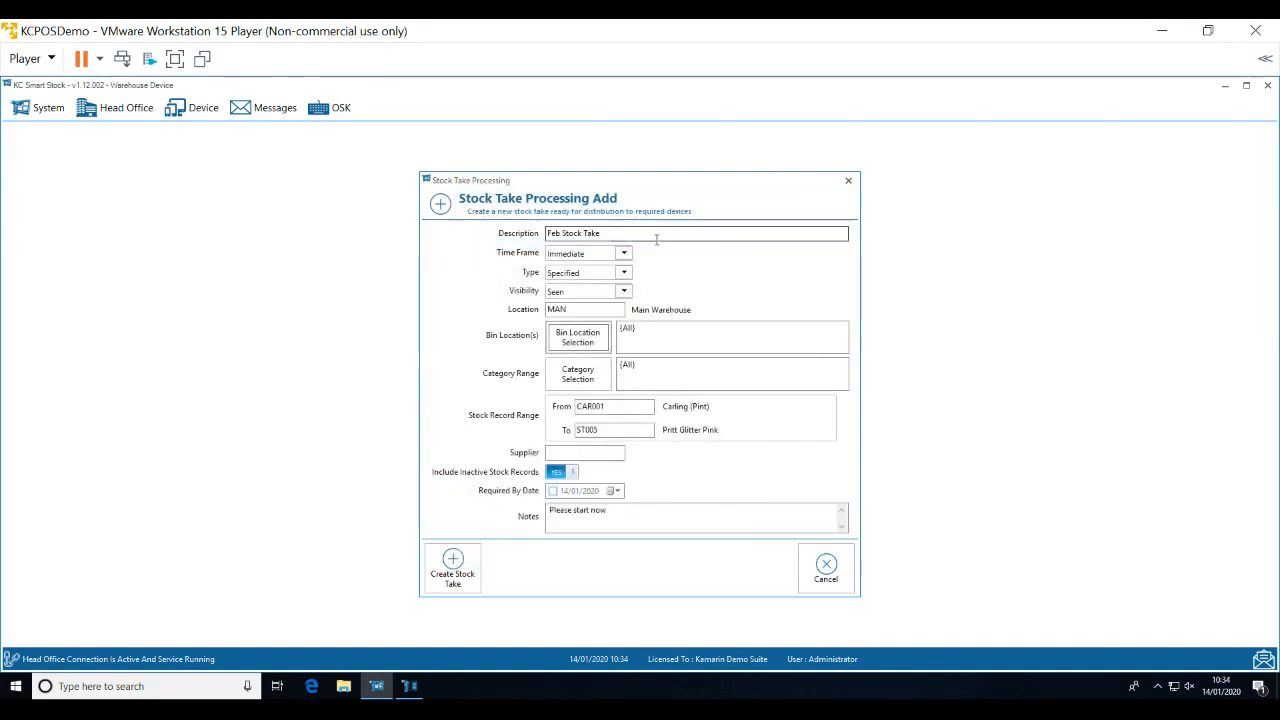
click(464, 563)
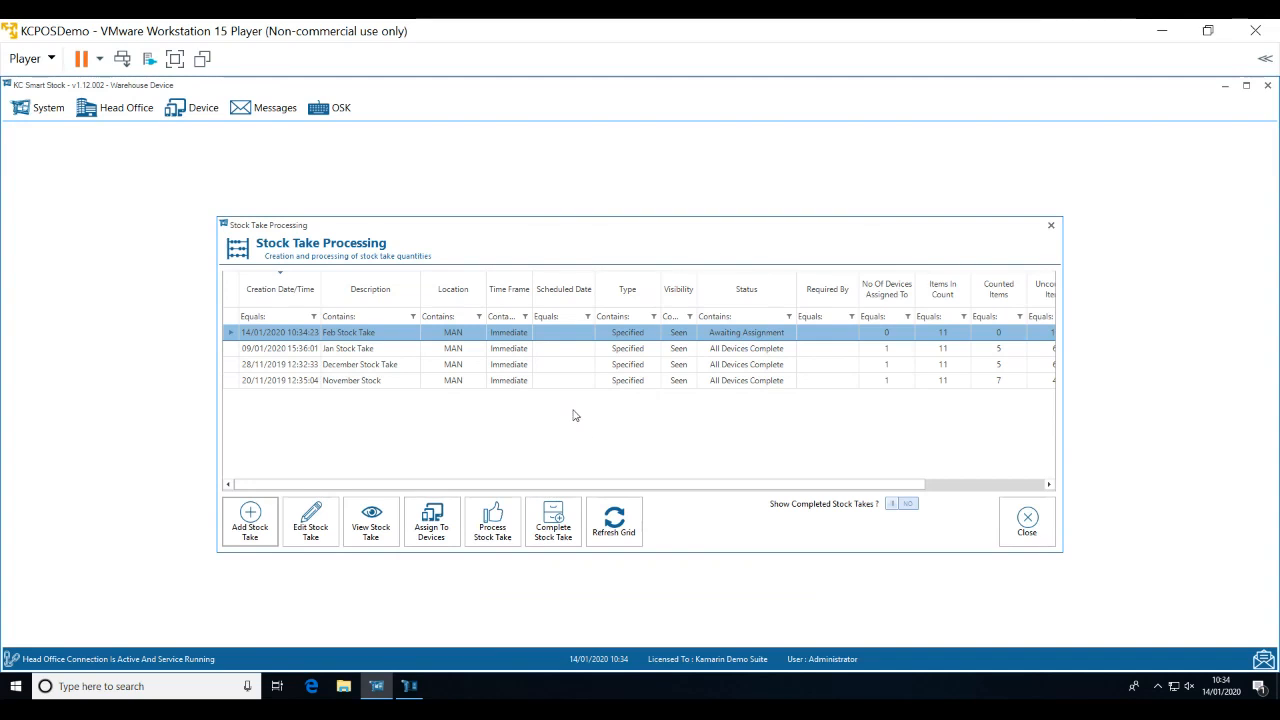
Assign the Feb Stock Take to the Warehouse Device and close head office stock take processing.
click(441, 530)
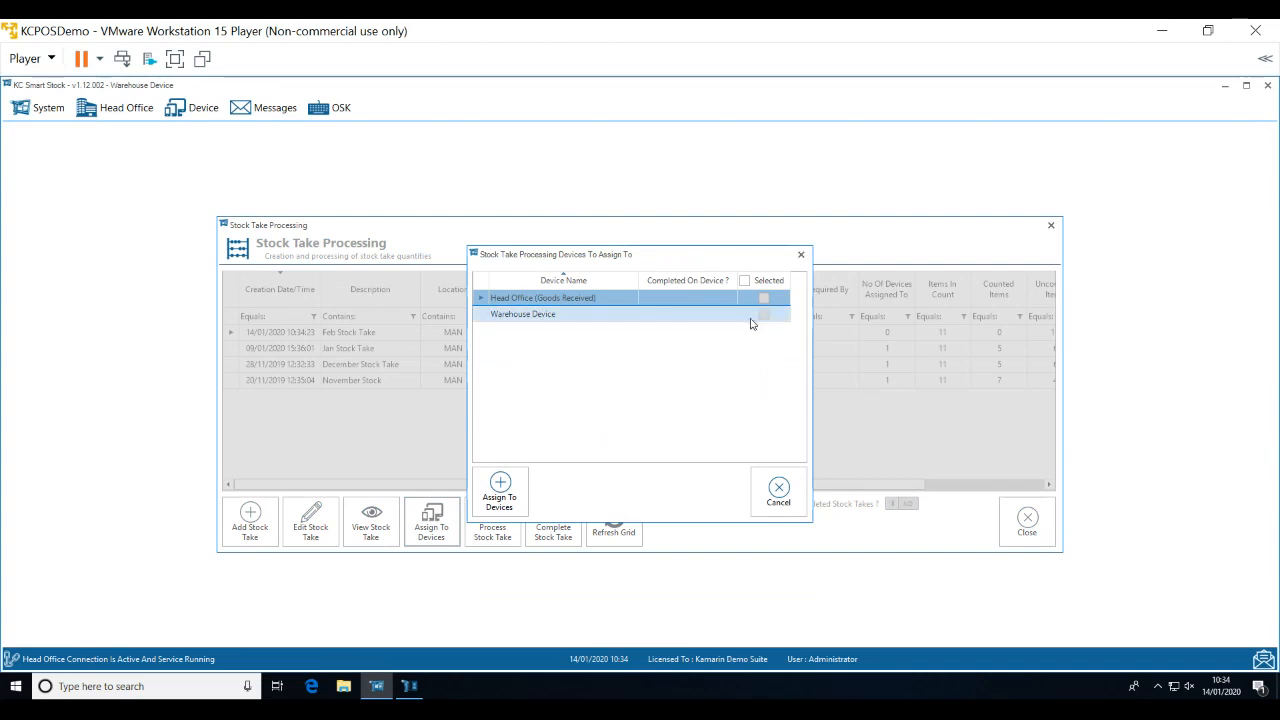
click(763, 314)
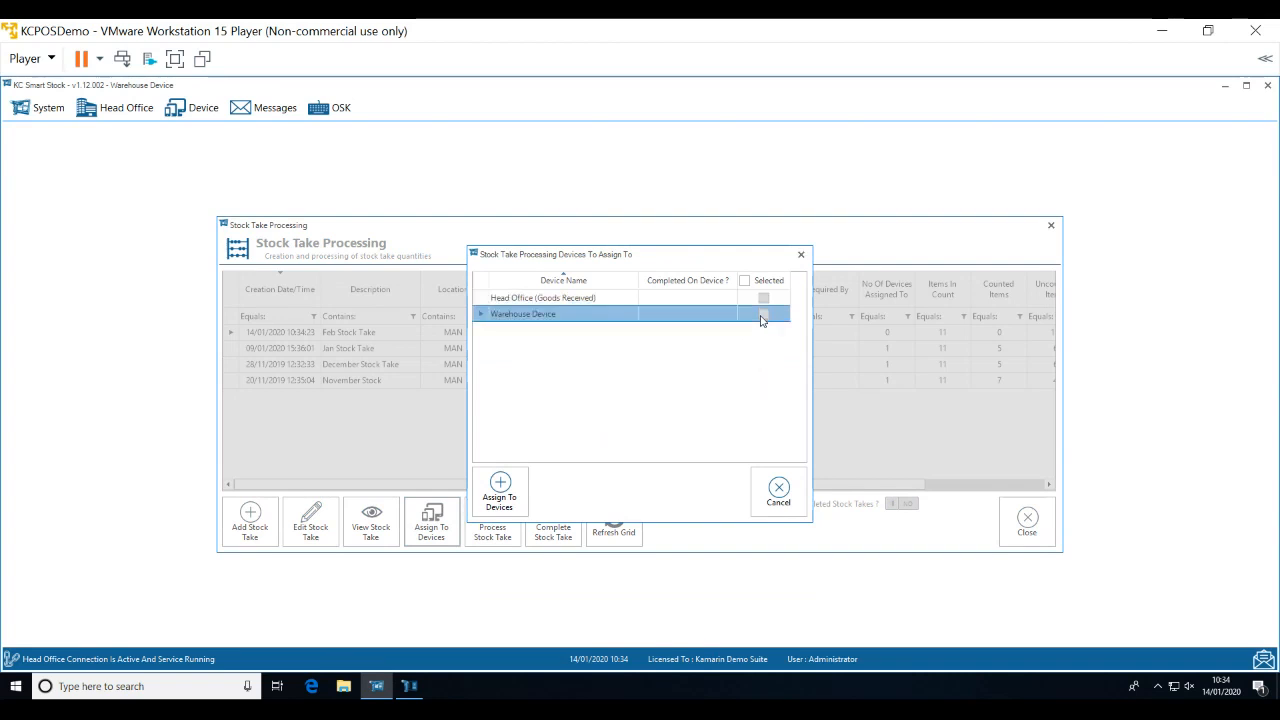
click(521, 483)
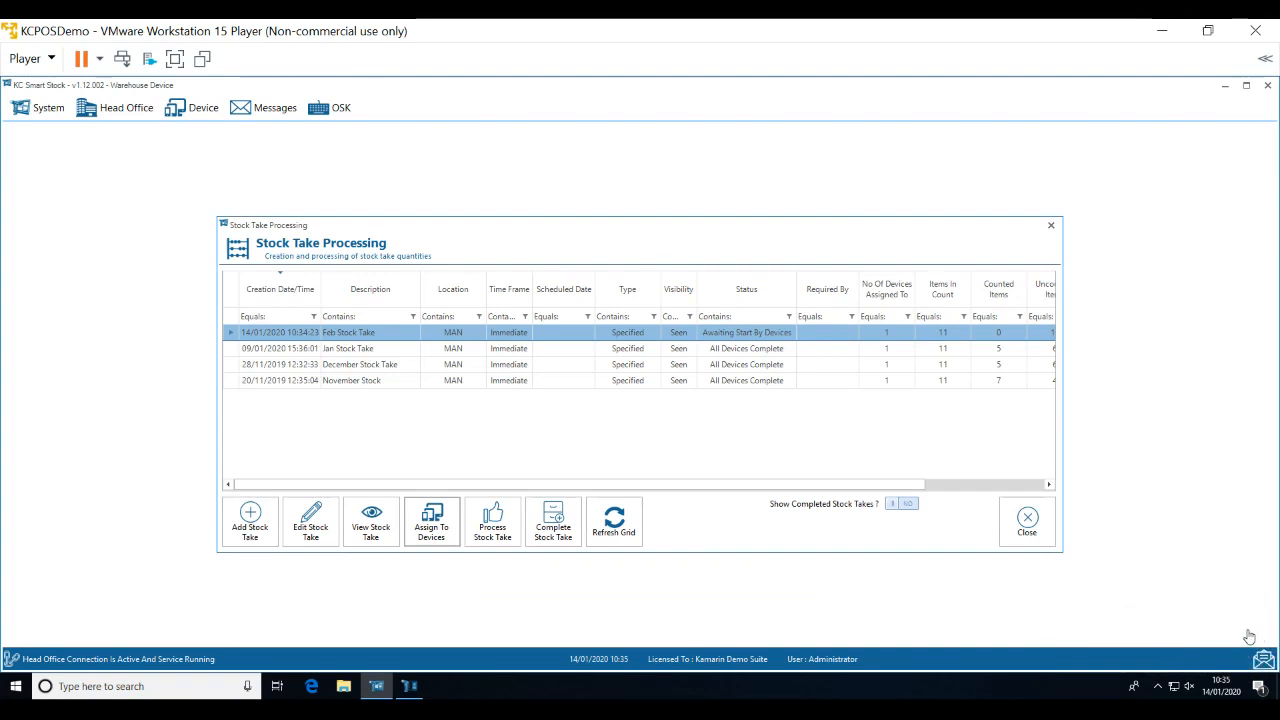
click(1024, 514)
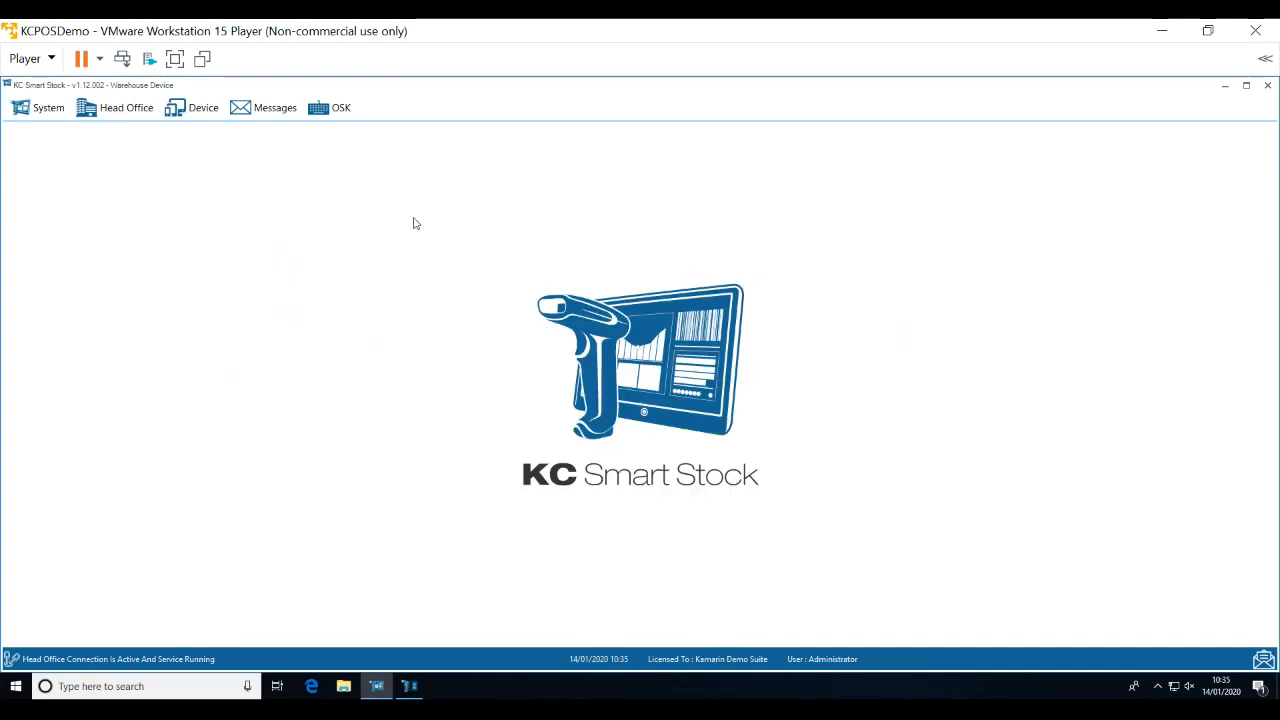
Open the device's stock counts and start counting stock for the Feb Stock Take.
click(187, 112)
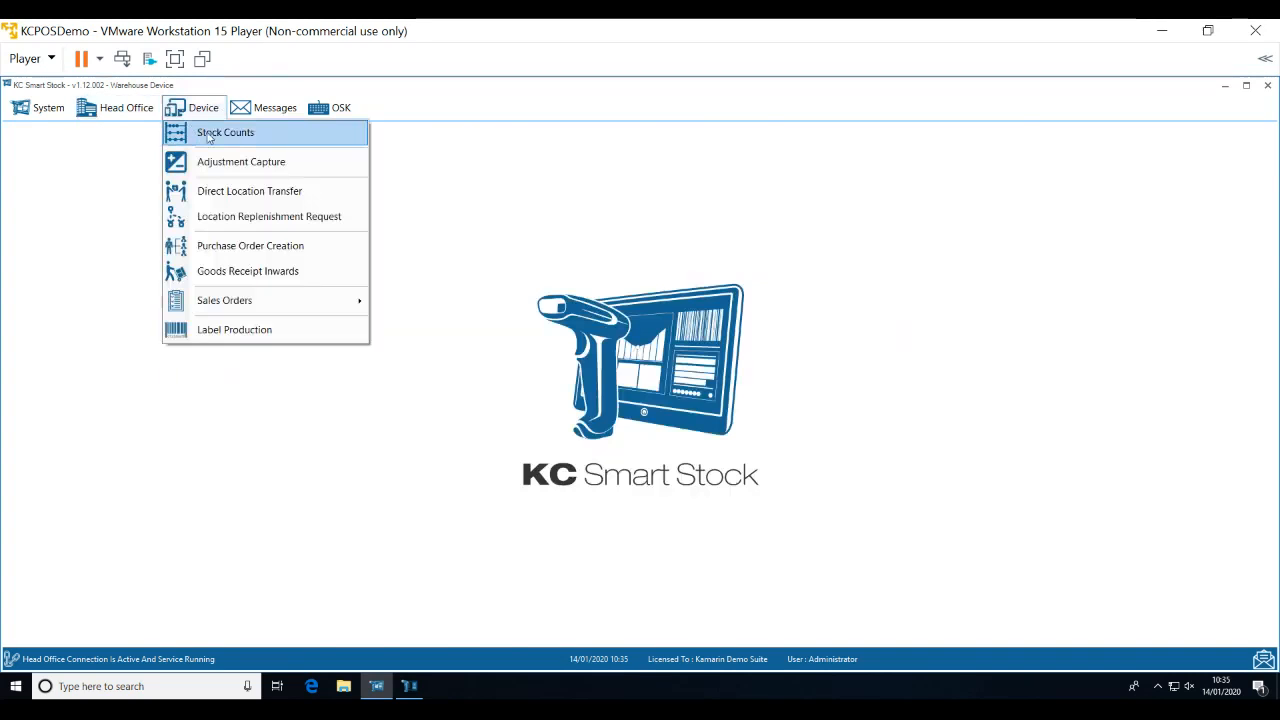
click(122, 112)
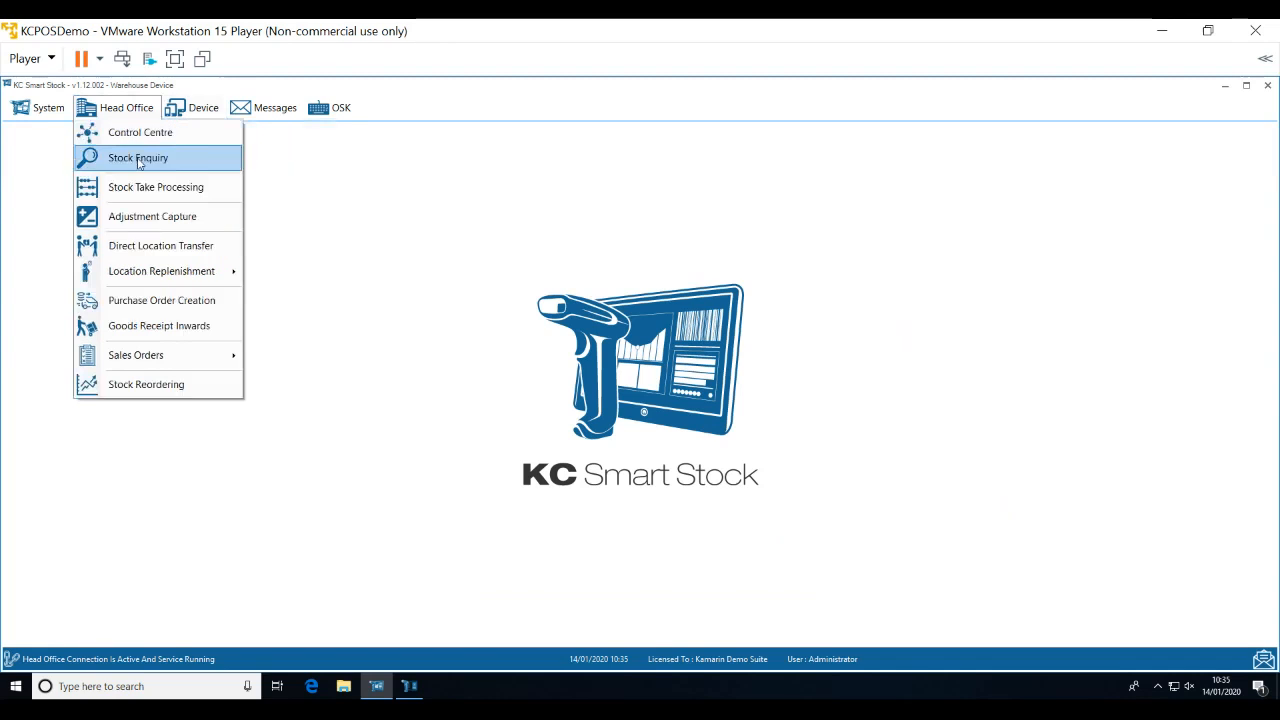
click(186, 106)
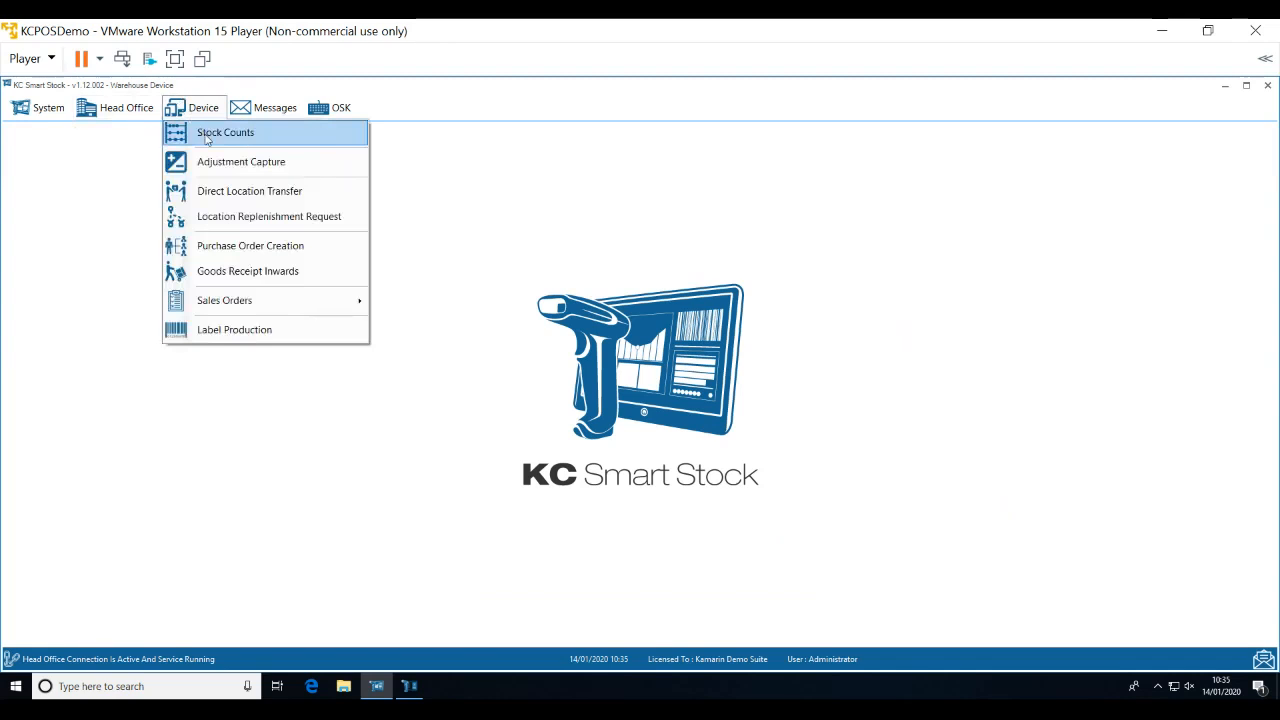
click(207, 137)
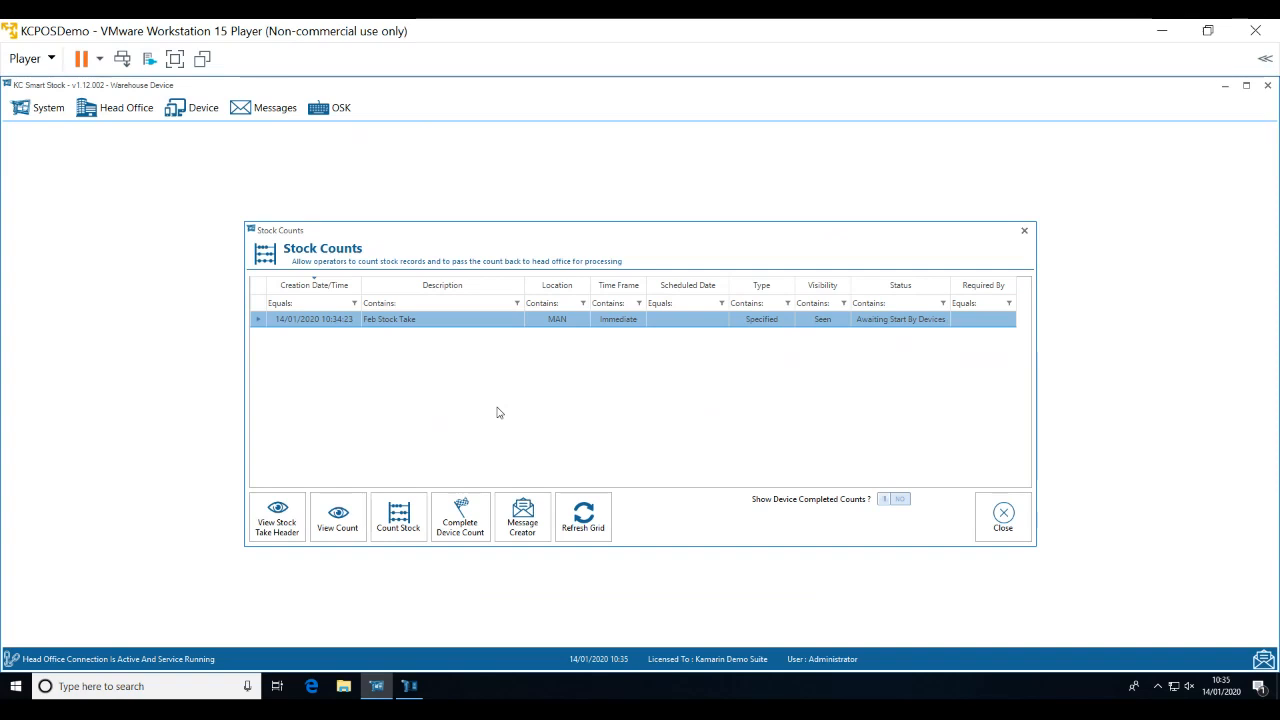
click(391, 528)
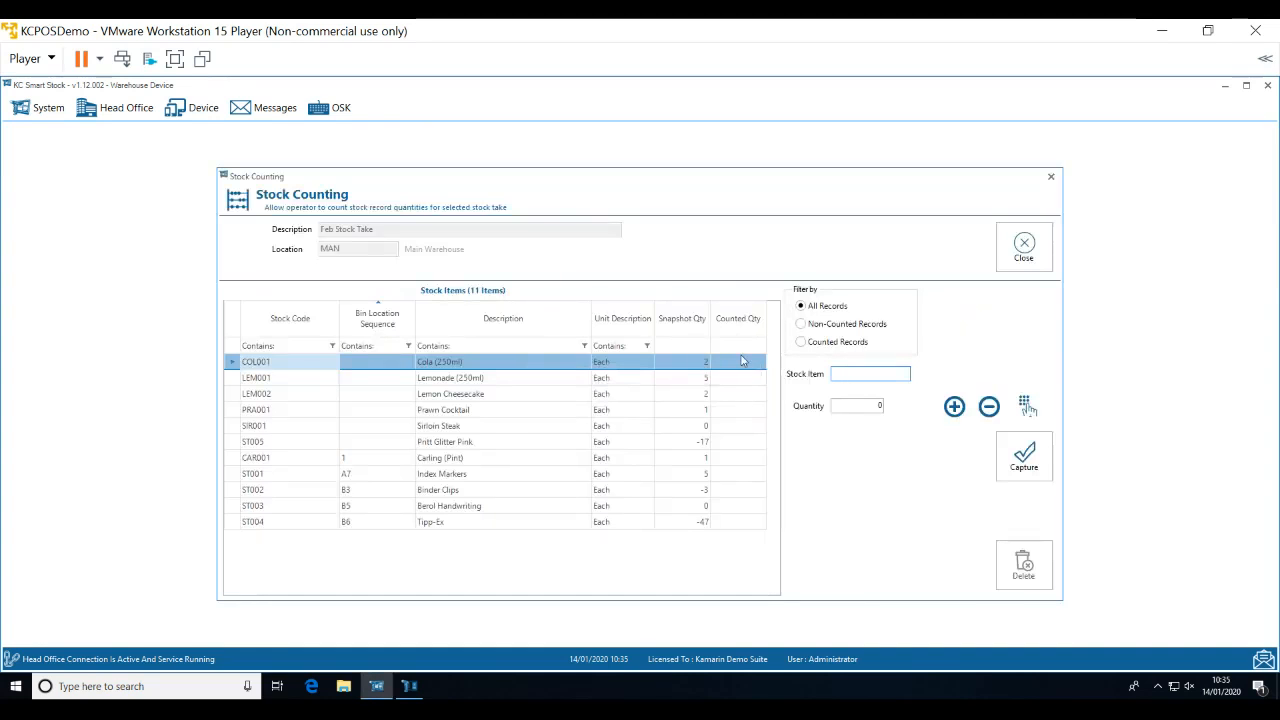
Record a counted quantity of 5 for Cola (250ml) using the quantity entry keypad.
click(742, 361)
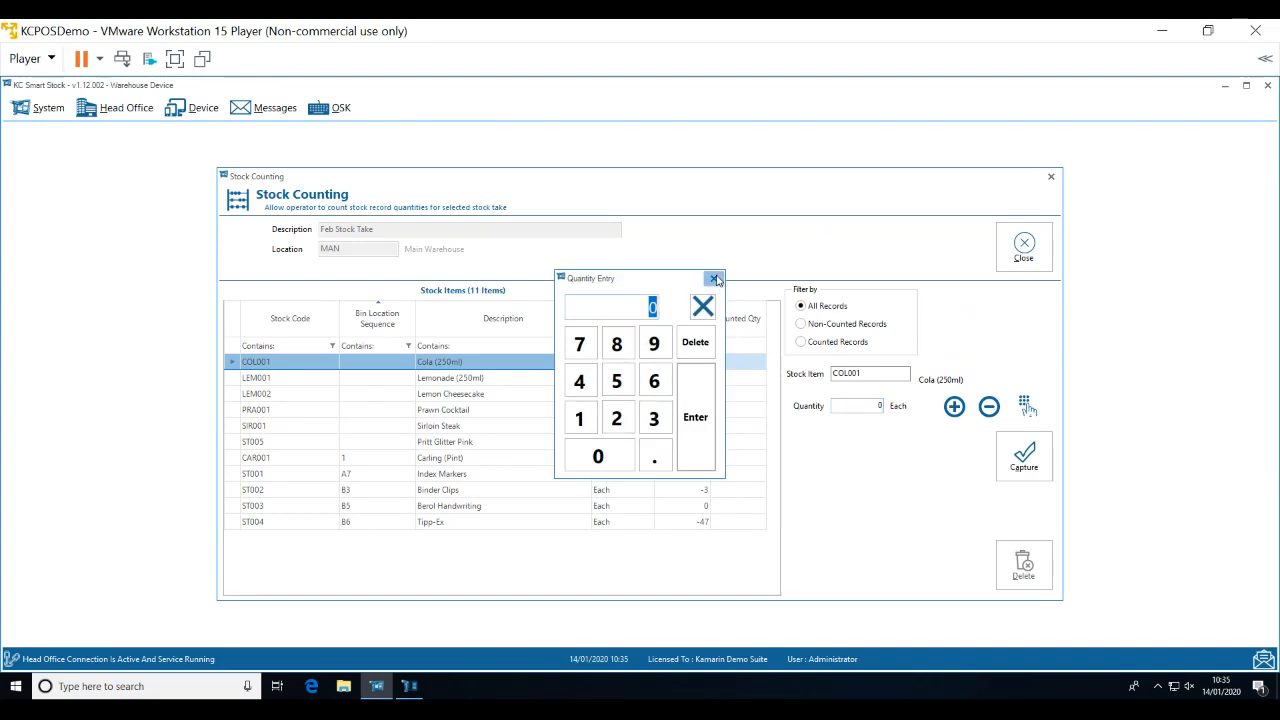
click(714, 278)
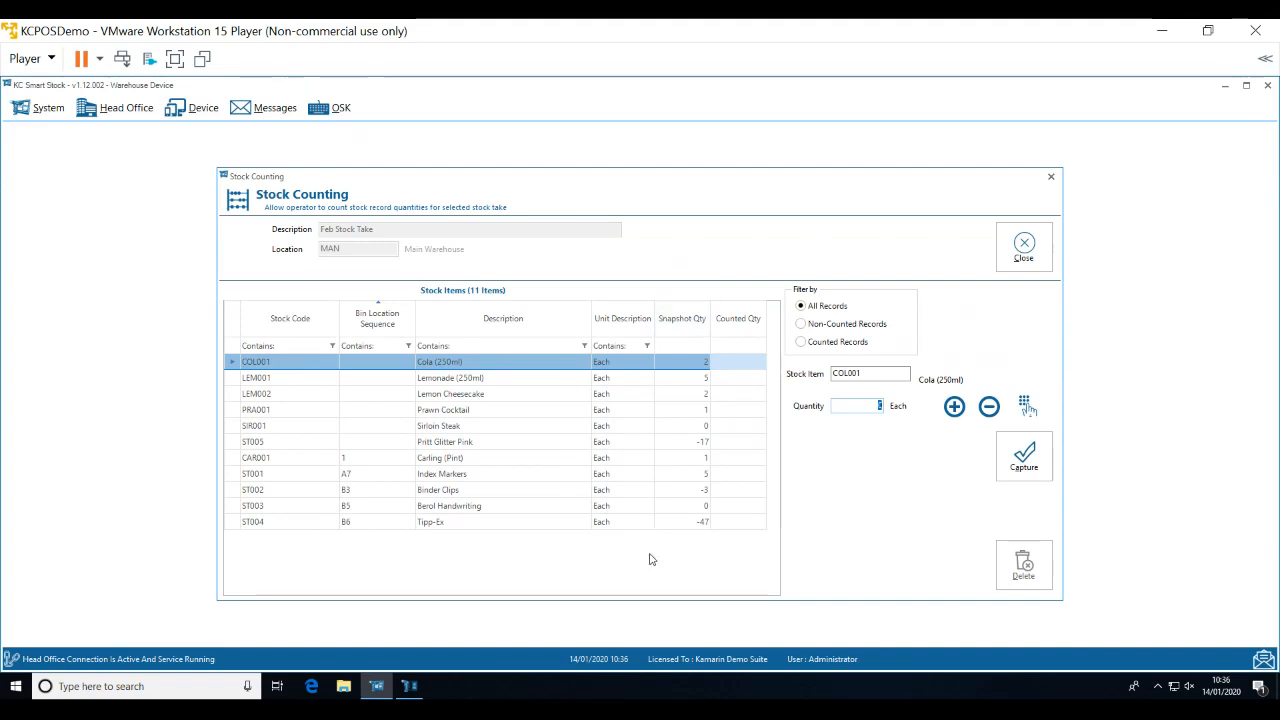
click(743, 371)
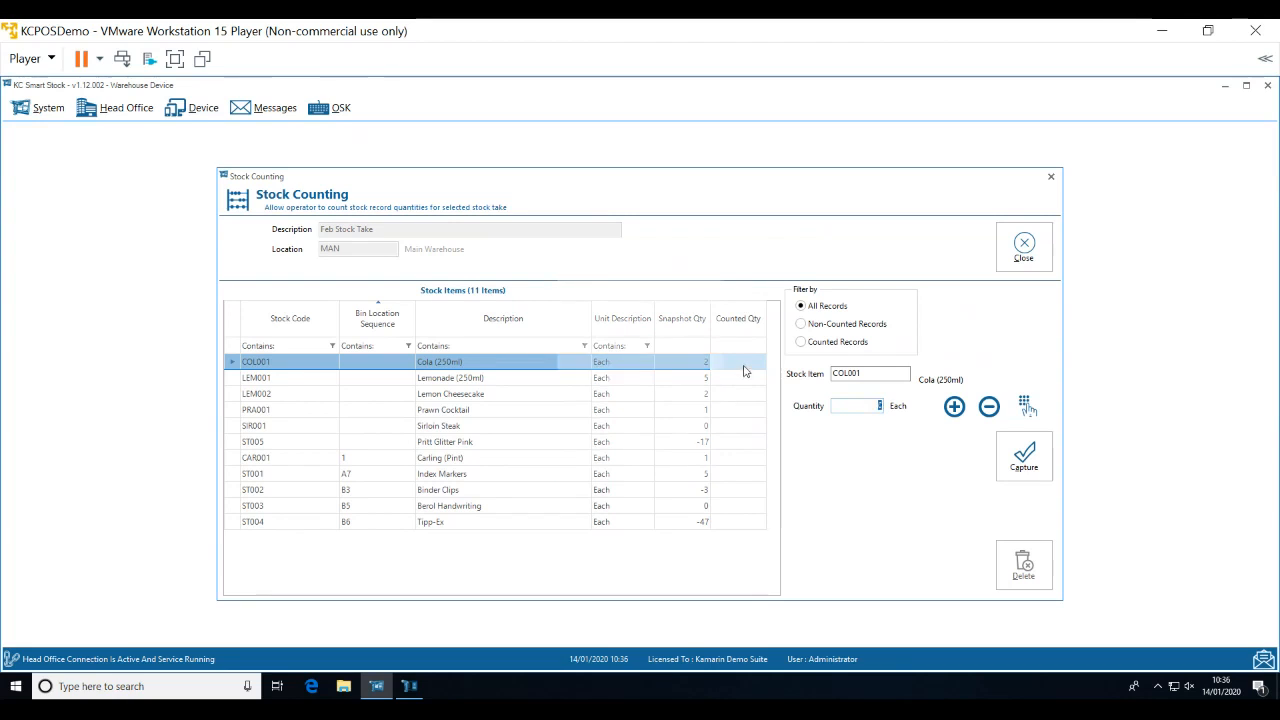
click(617, 381)
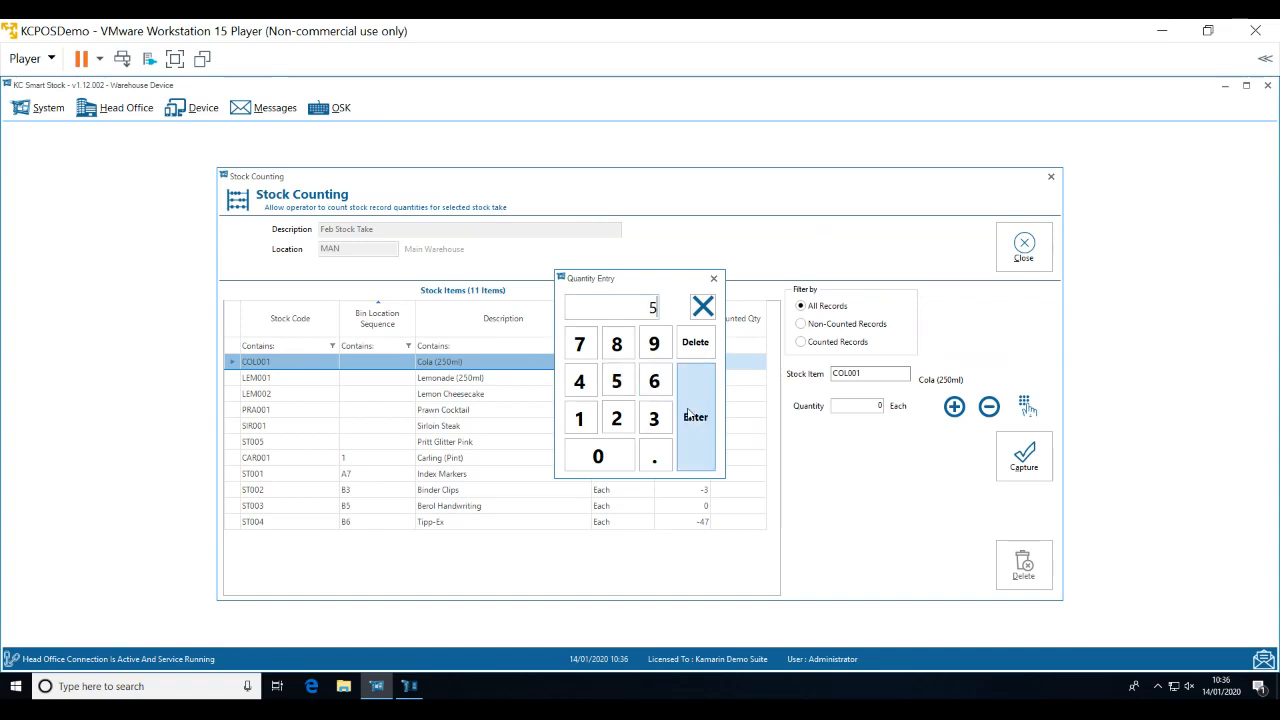
click(688, 414)
Record counted quantities of 8 for Lemonade (250ml) and 1 for Lemon Cheesecake in the Feb Stock Take.
click(750, 379)
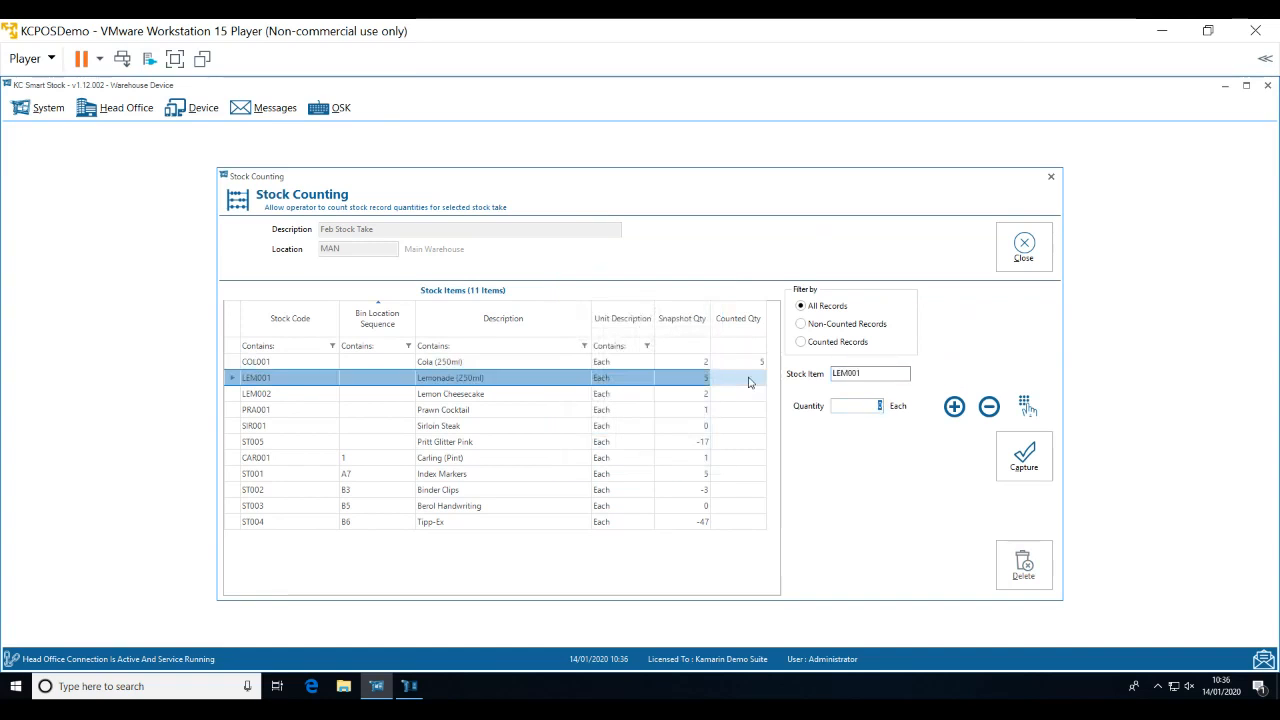
click(617, 343)
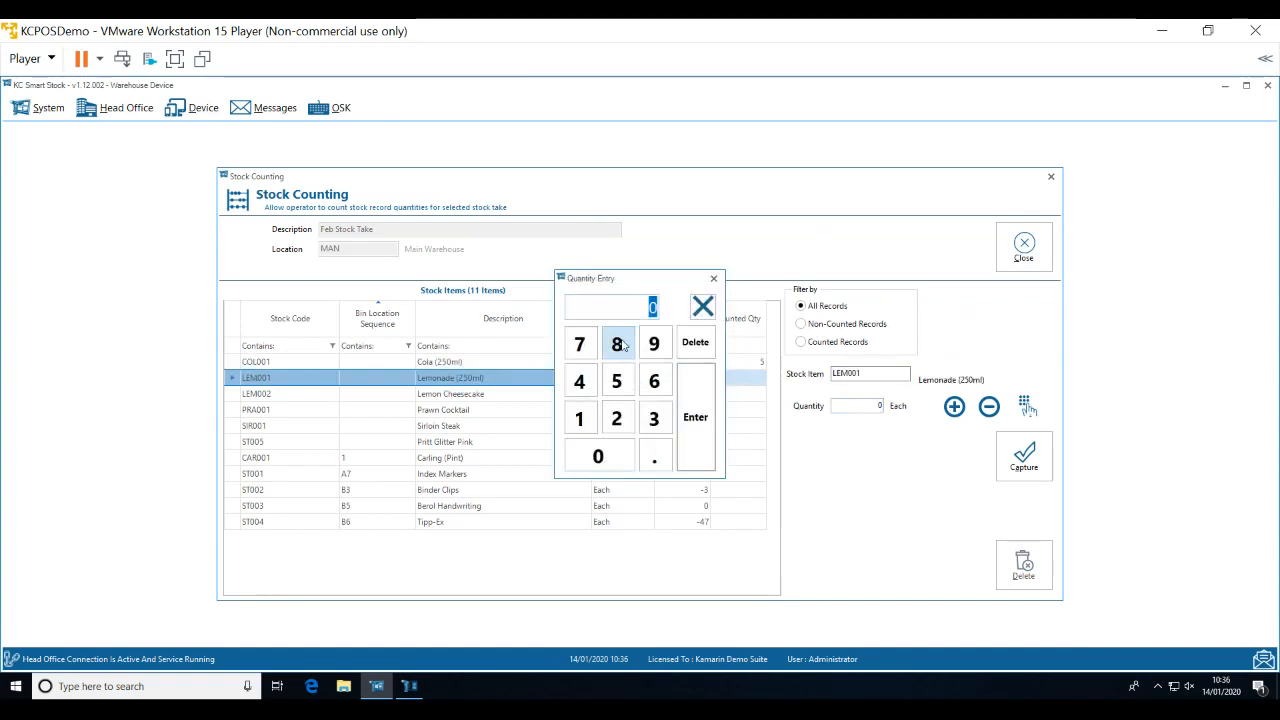
click(685, 400)
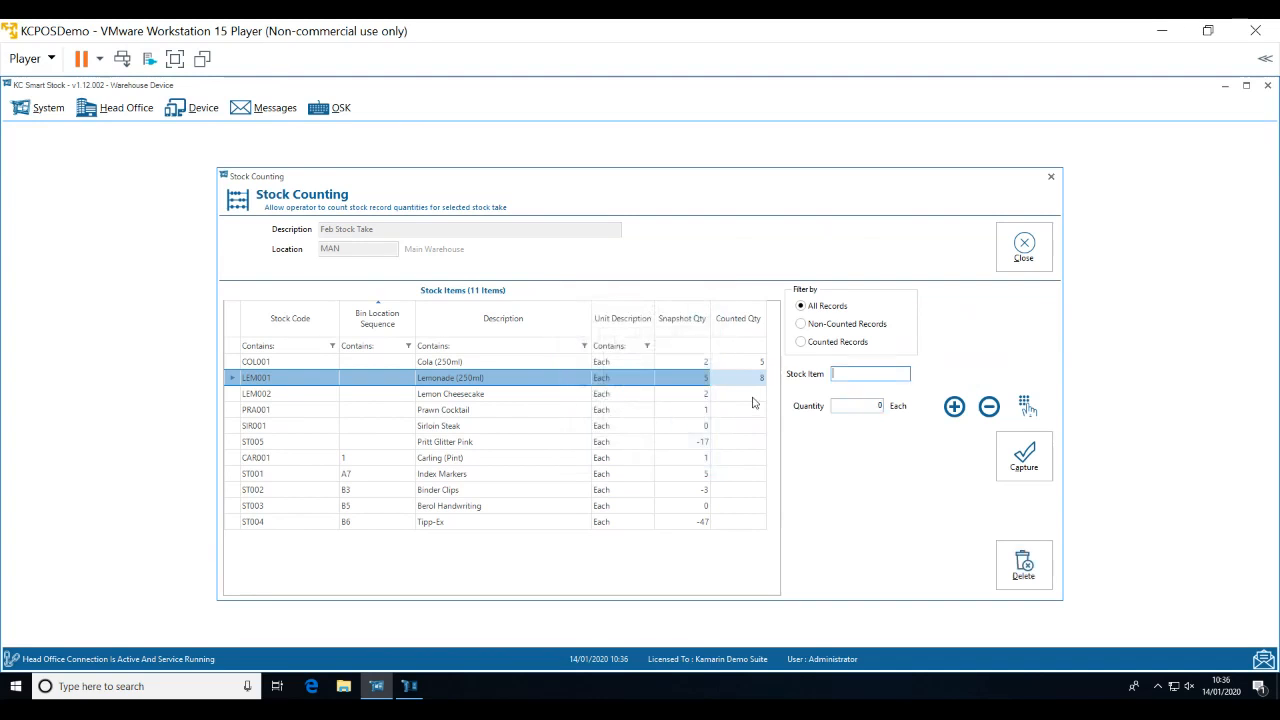
click(755, 401)
click(579, 418)
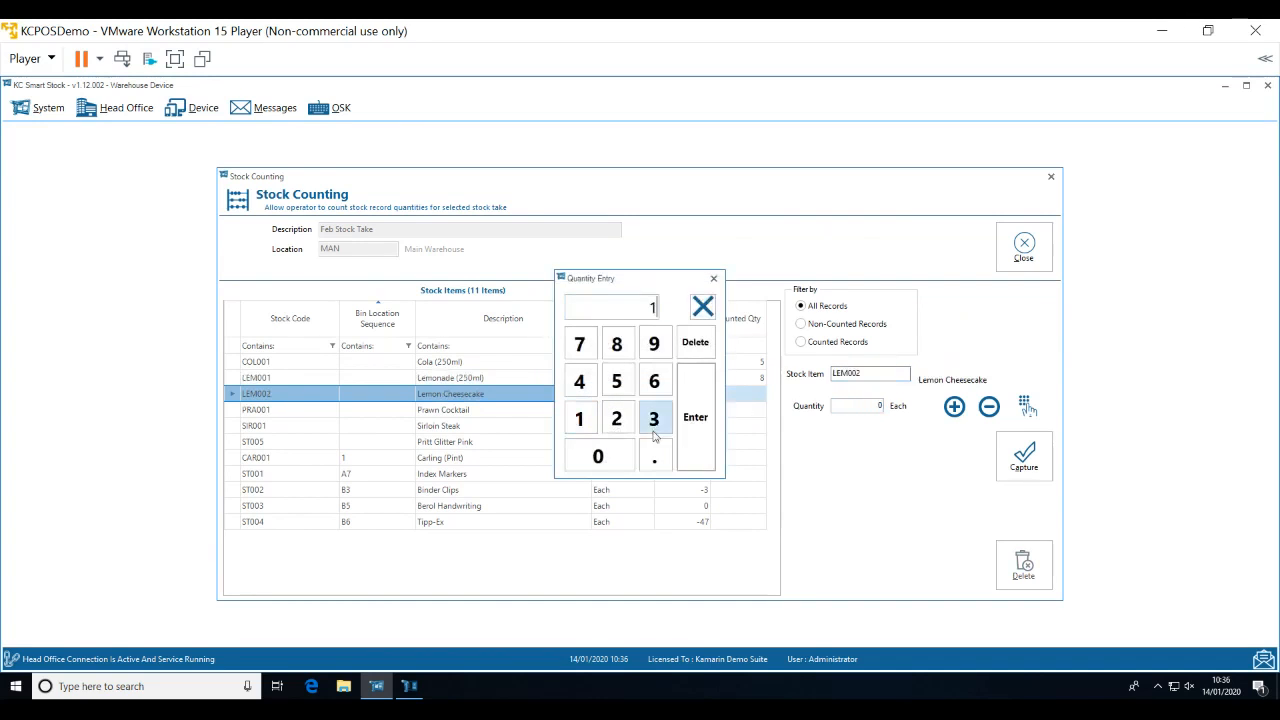
click(687, 443)
Record counted quantities of 2 for Index Markers and 5 for Sirloin Steak.
click(750, 478)
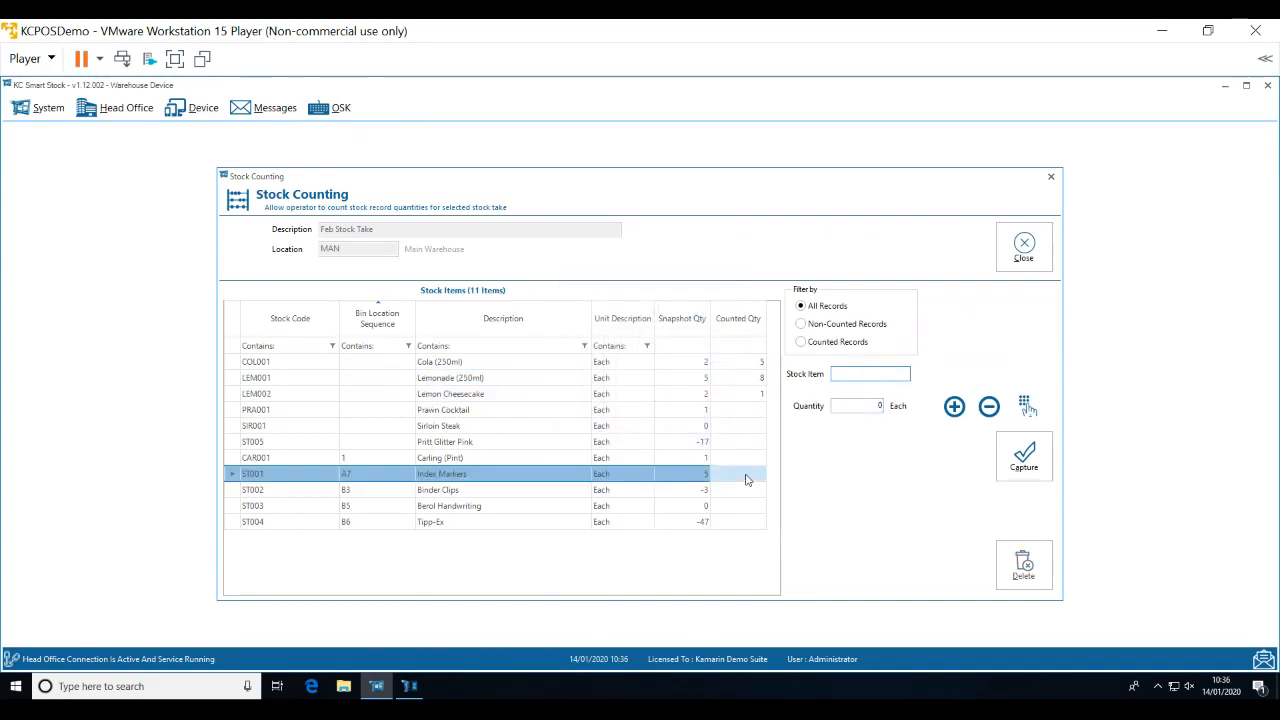
click(616, 418)
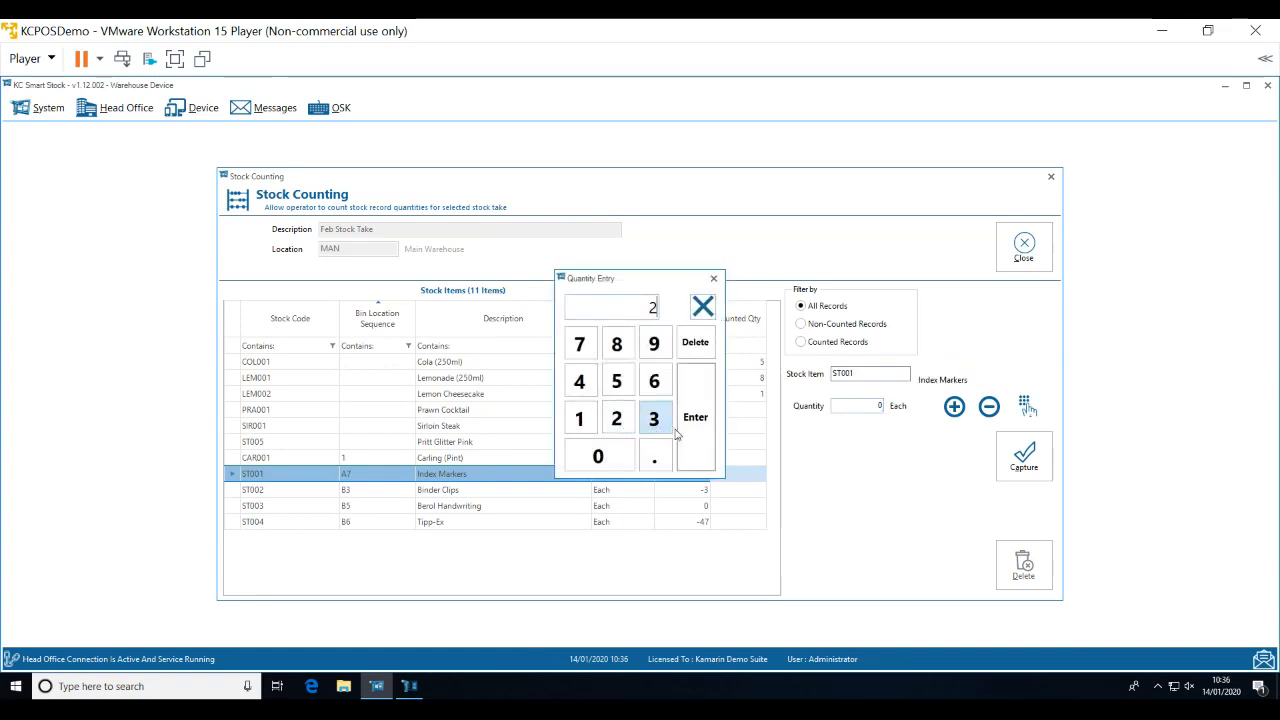
click(679, 434)
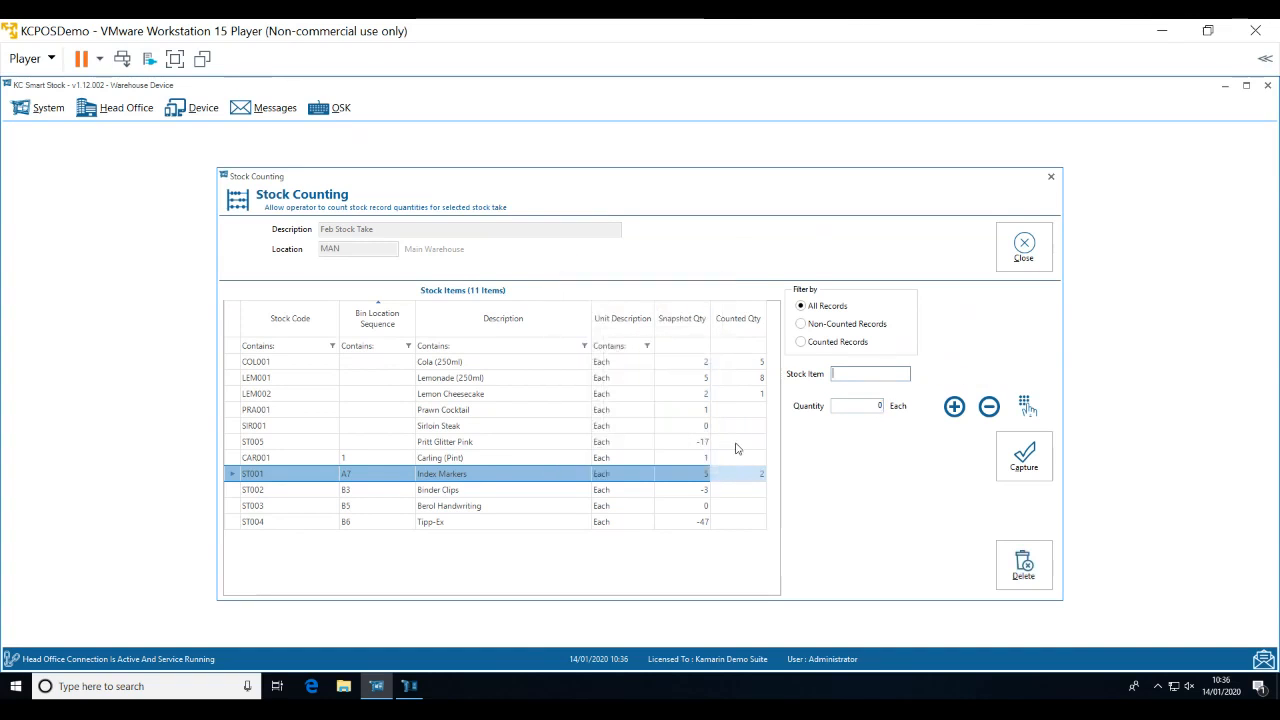
click(757, 426)
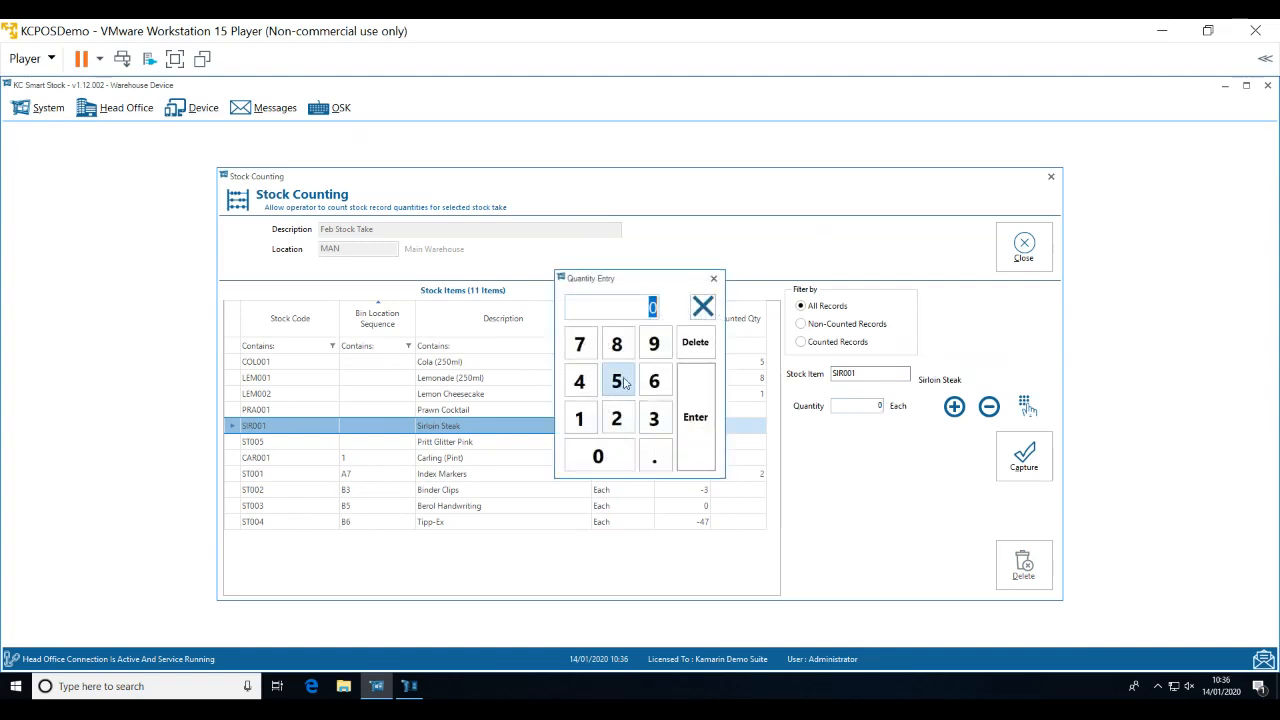
click(620, 382)
click(692, 430)
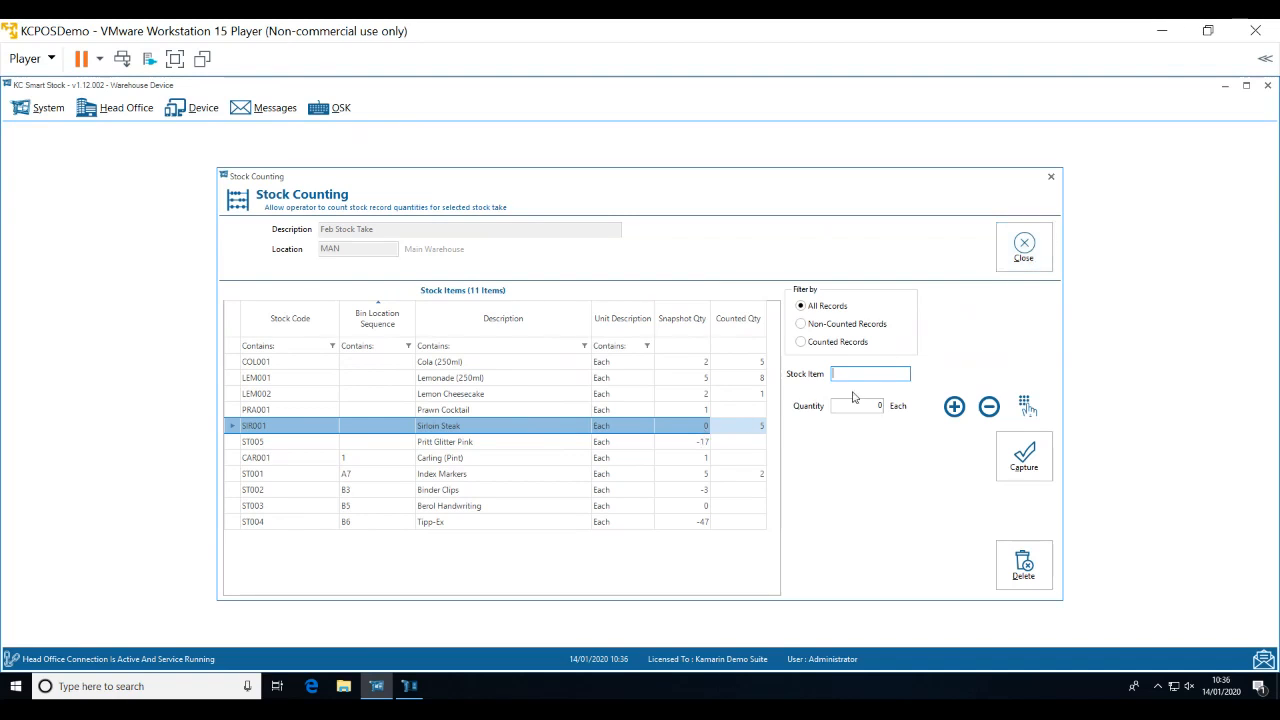
Finish counting, mark the Feb Stock Take as device complete, and close the device's stock counts.
click(1022, 236)
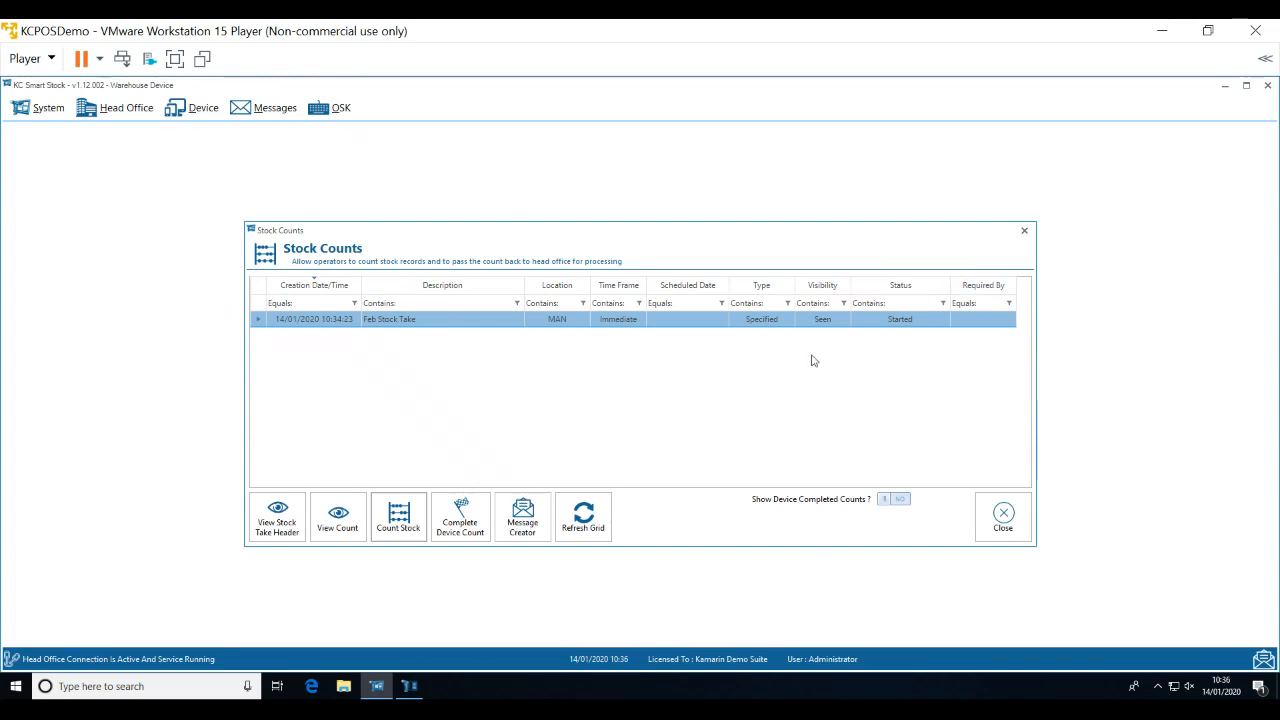
click(462, 512)
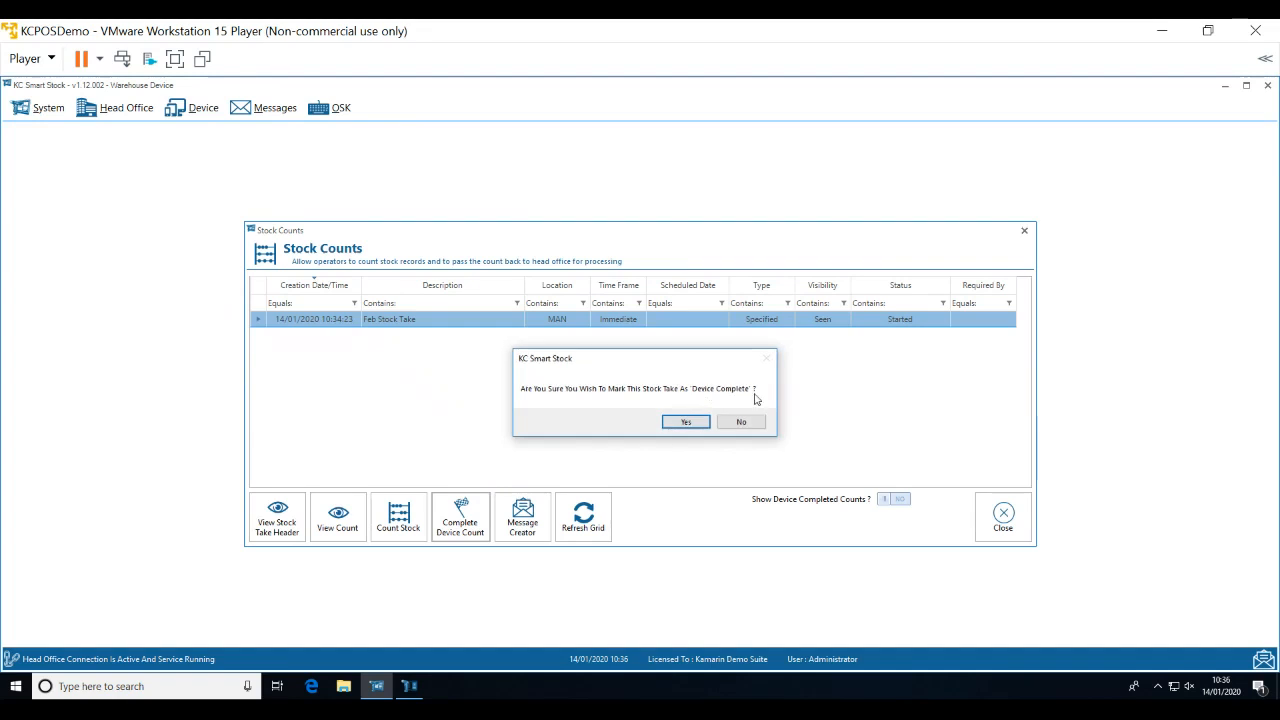
click(697, 419)
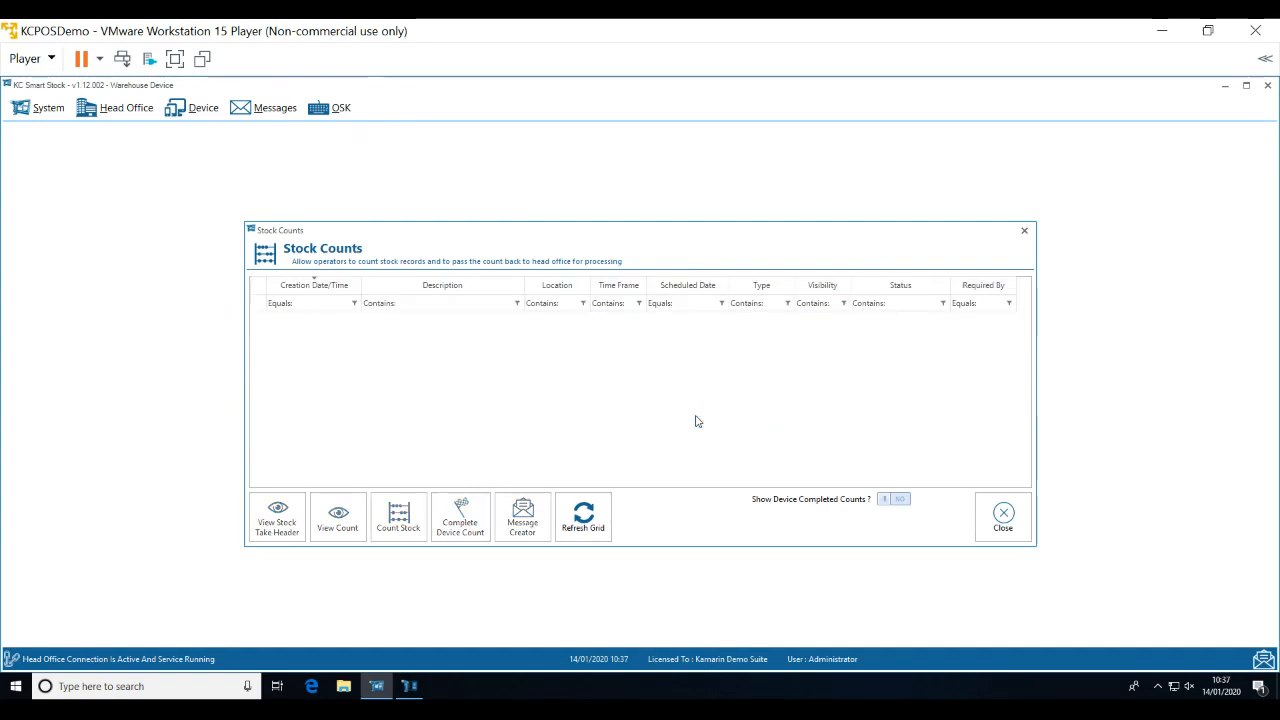
click(996, 510)
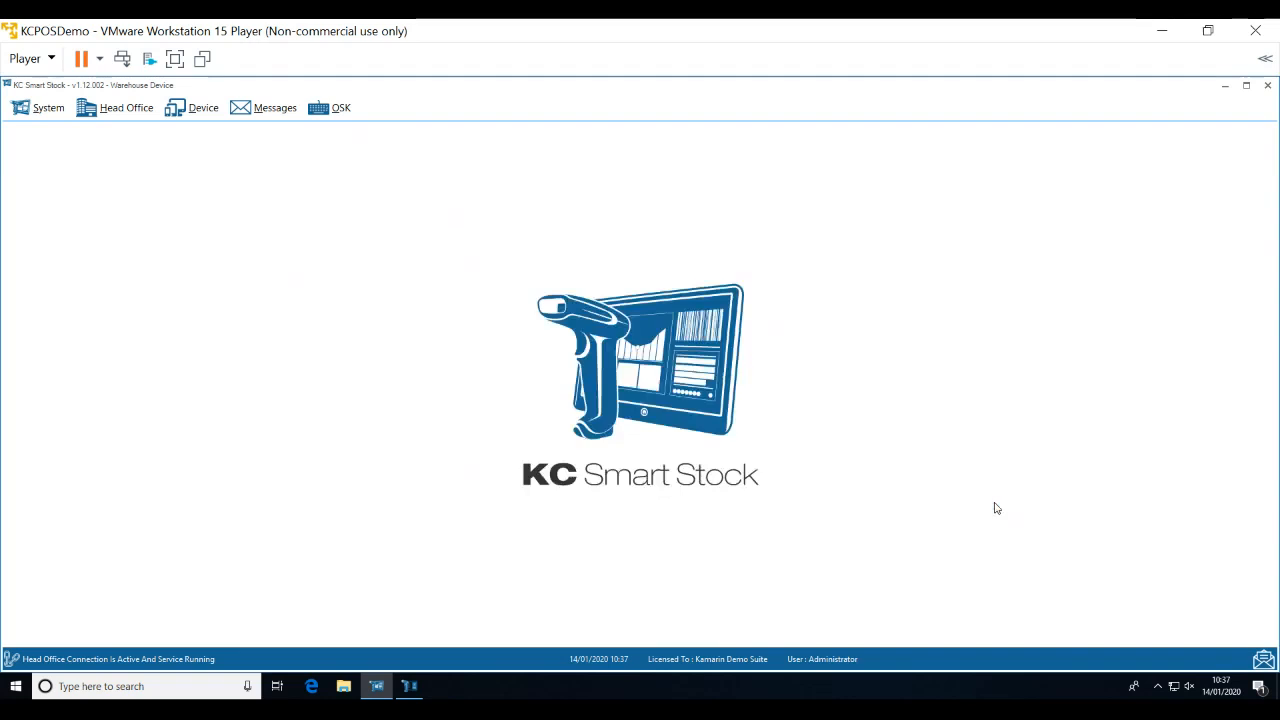
Open head office stock take processing and start processing the Feb Stock Take.
click(130, 110)
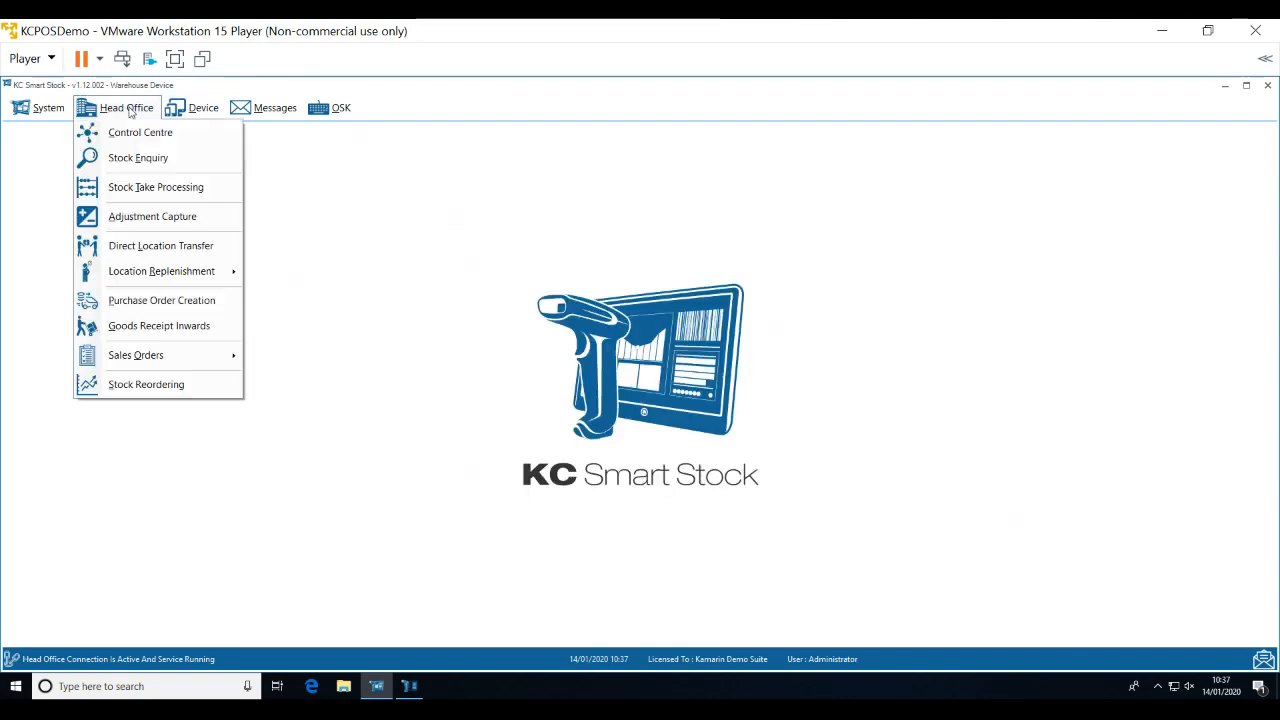
click(141, 195)
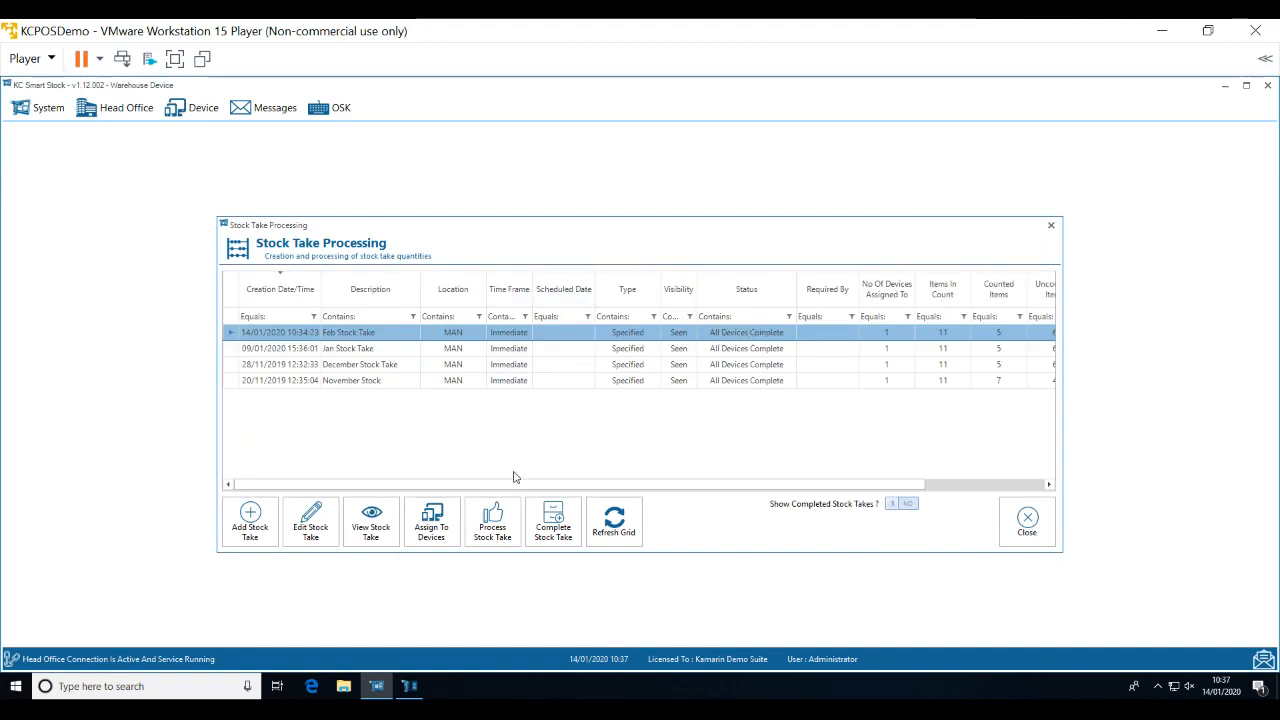
click(492, 522)
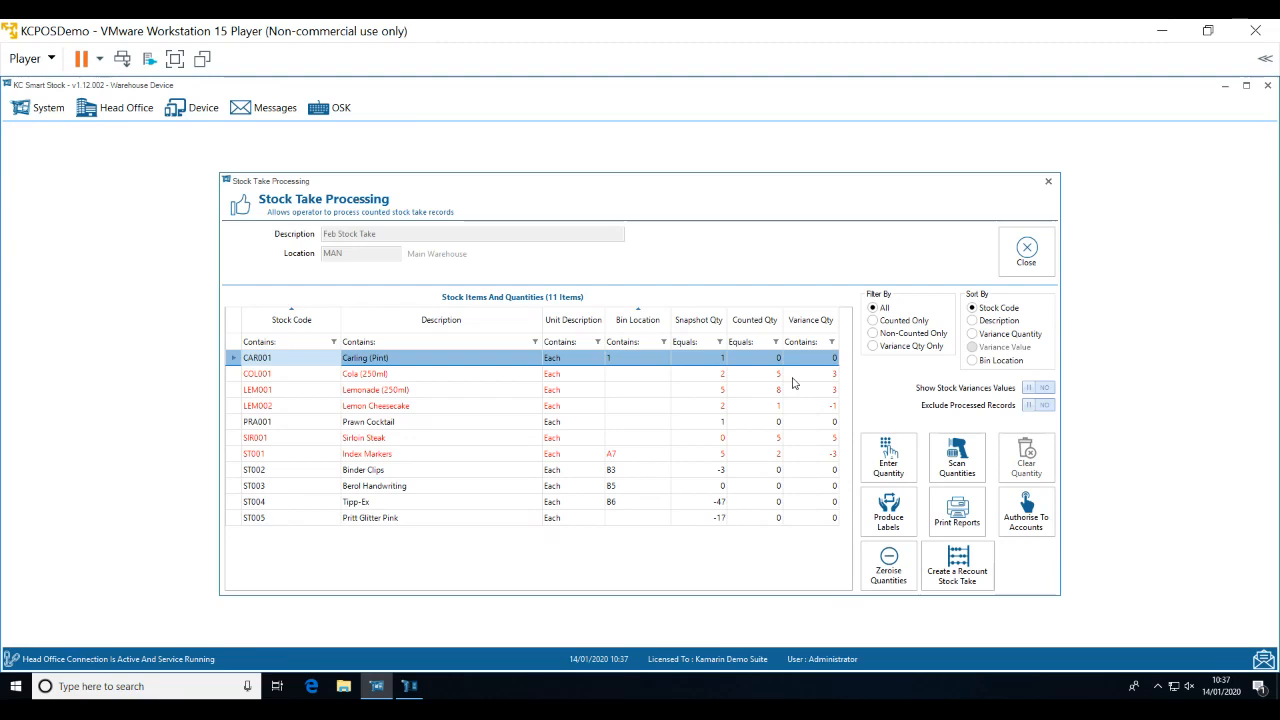
Filter the Feb Stock Take items by counted only, non-counted only, and variance quantity only.
click(874, 321)
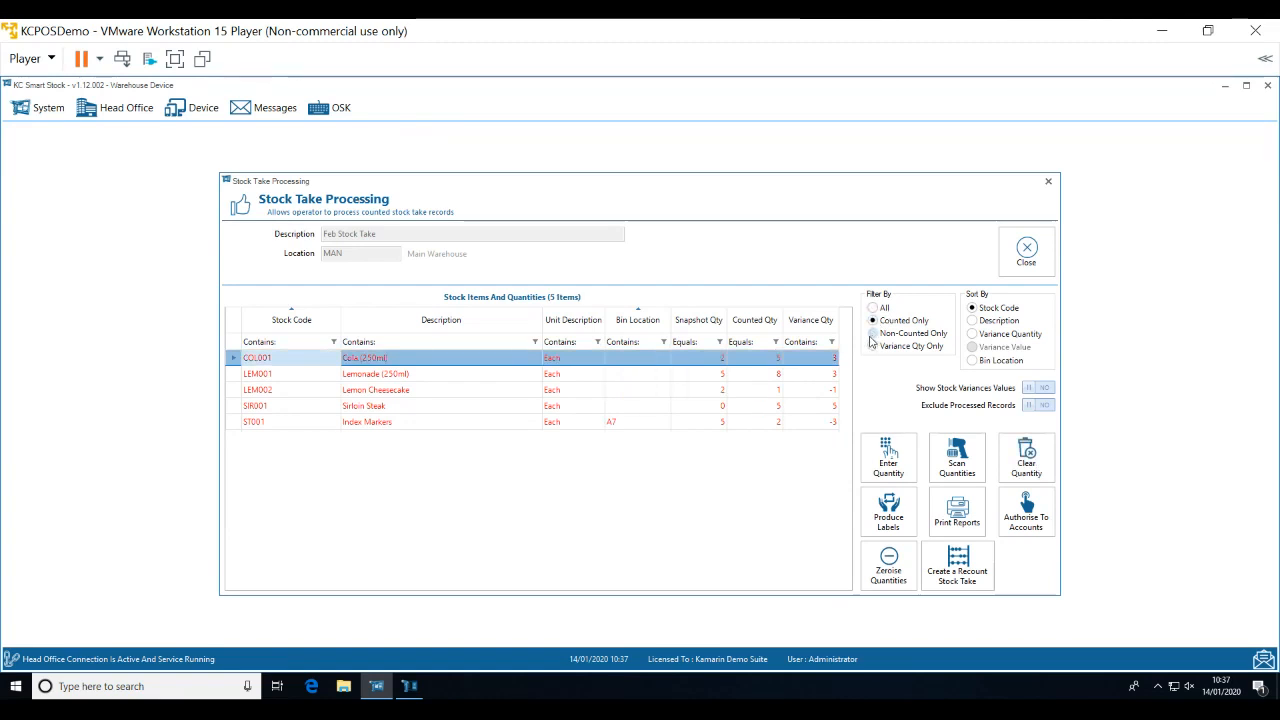
click(872, 334)
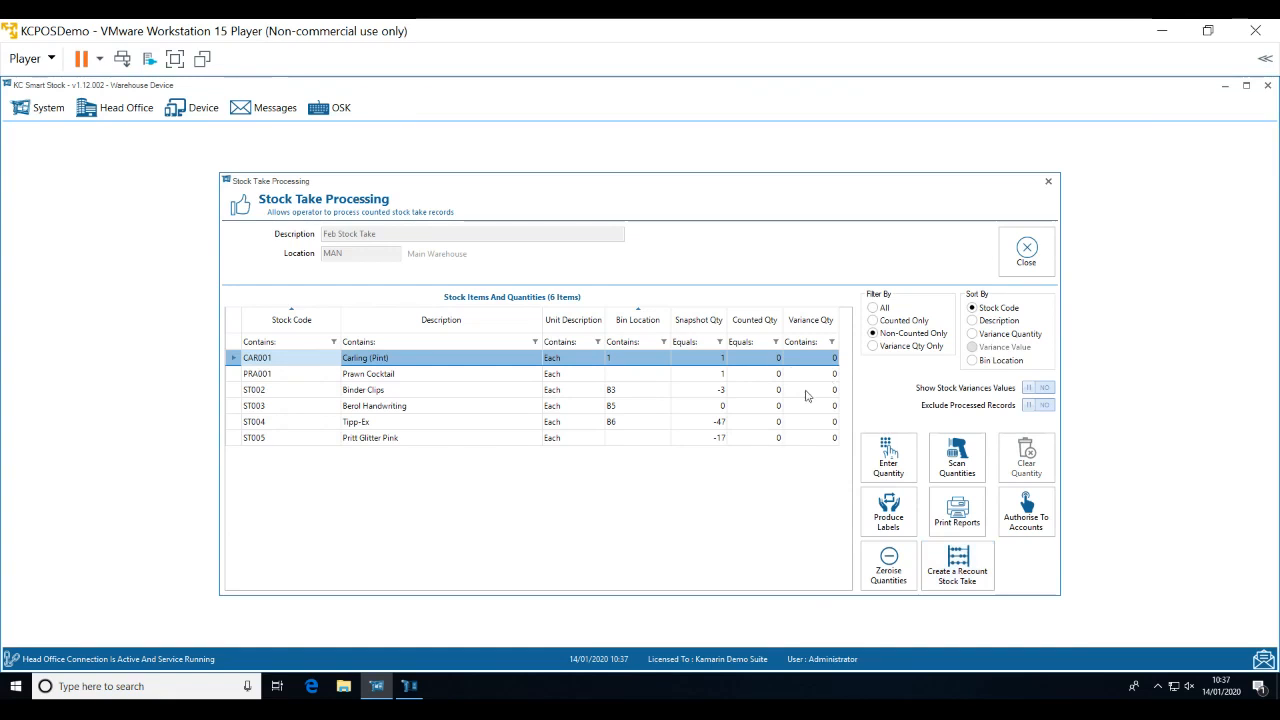
click(874, 349)
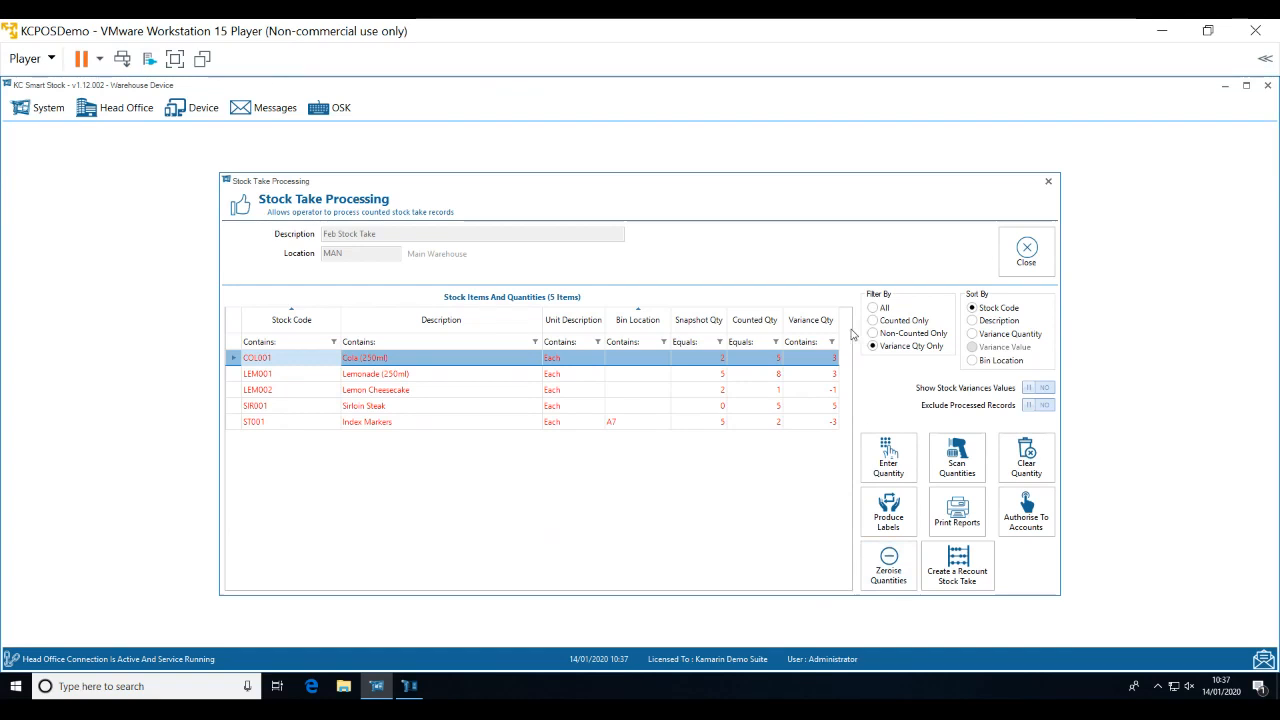
Add further counted quantities of 3 and 2 to Cola (250ml) in the head office stock take.
double_click(813, 362)
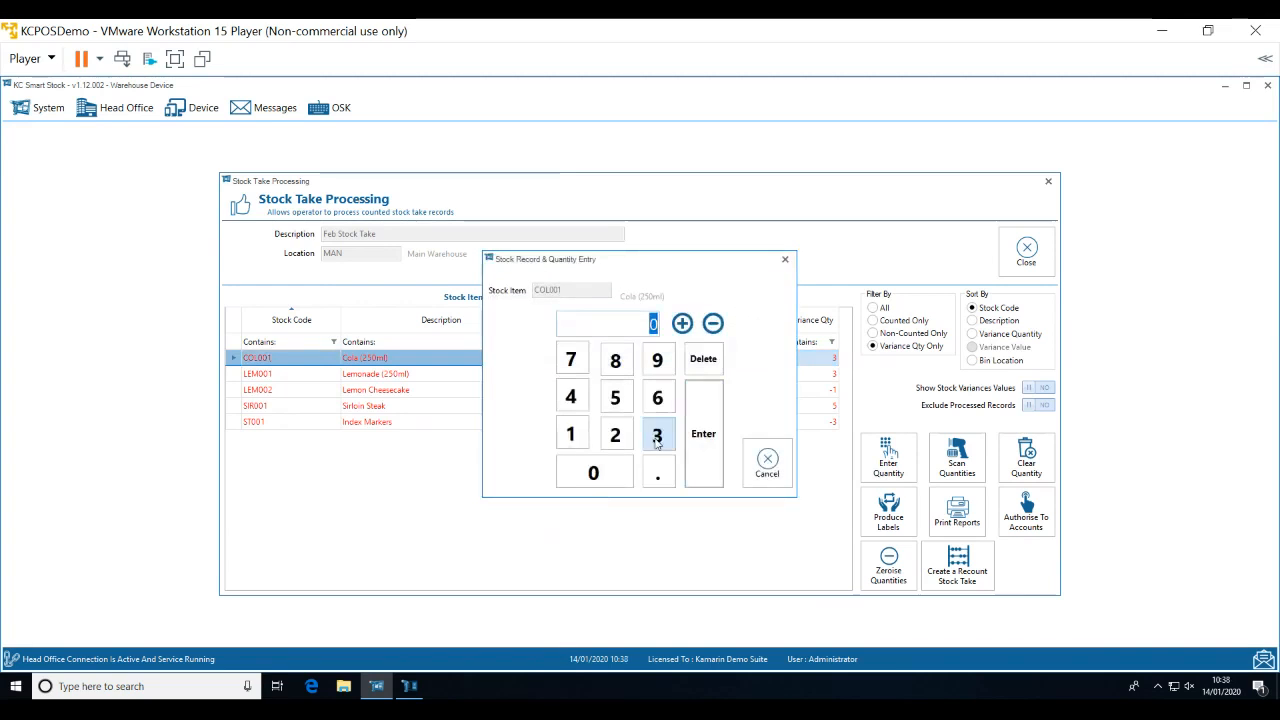
click(664, 440)
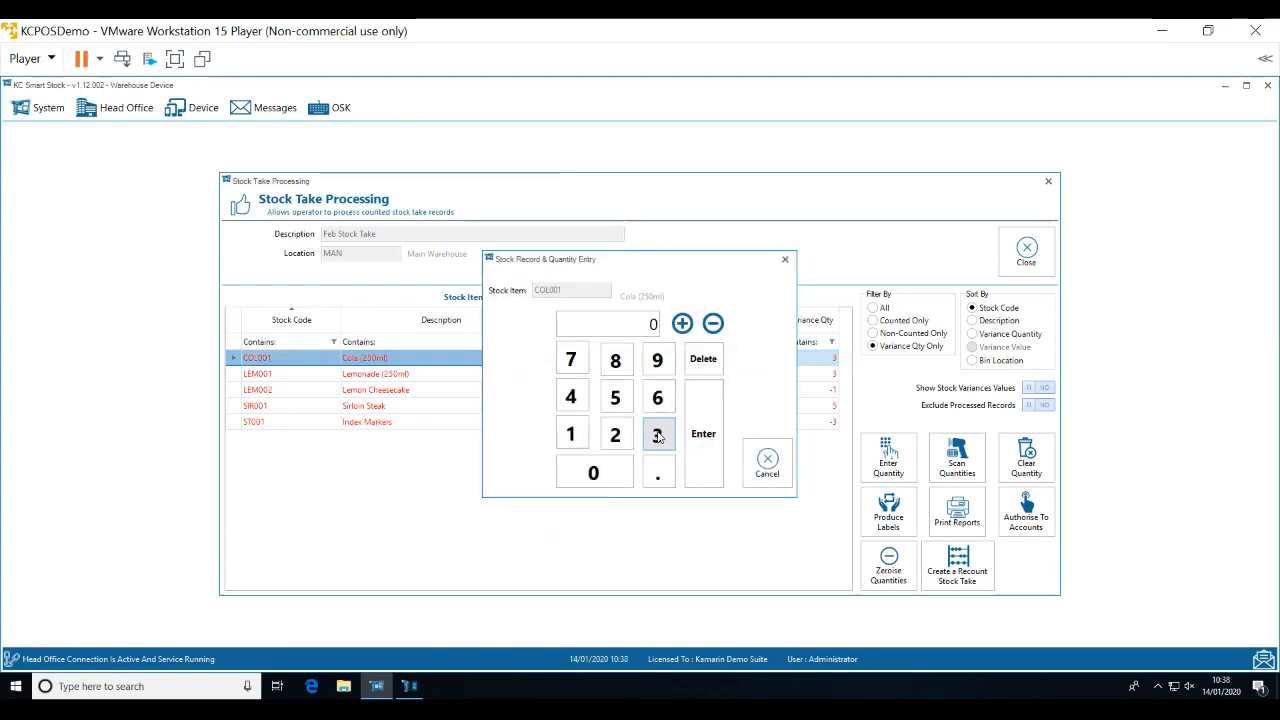
click(706, 454)
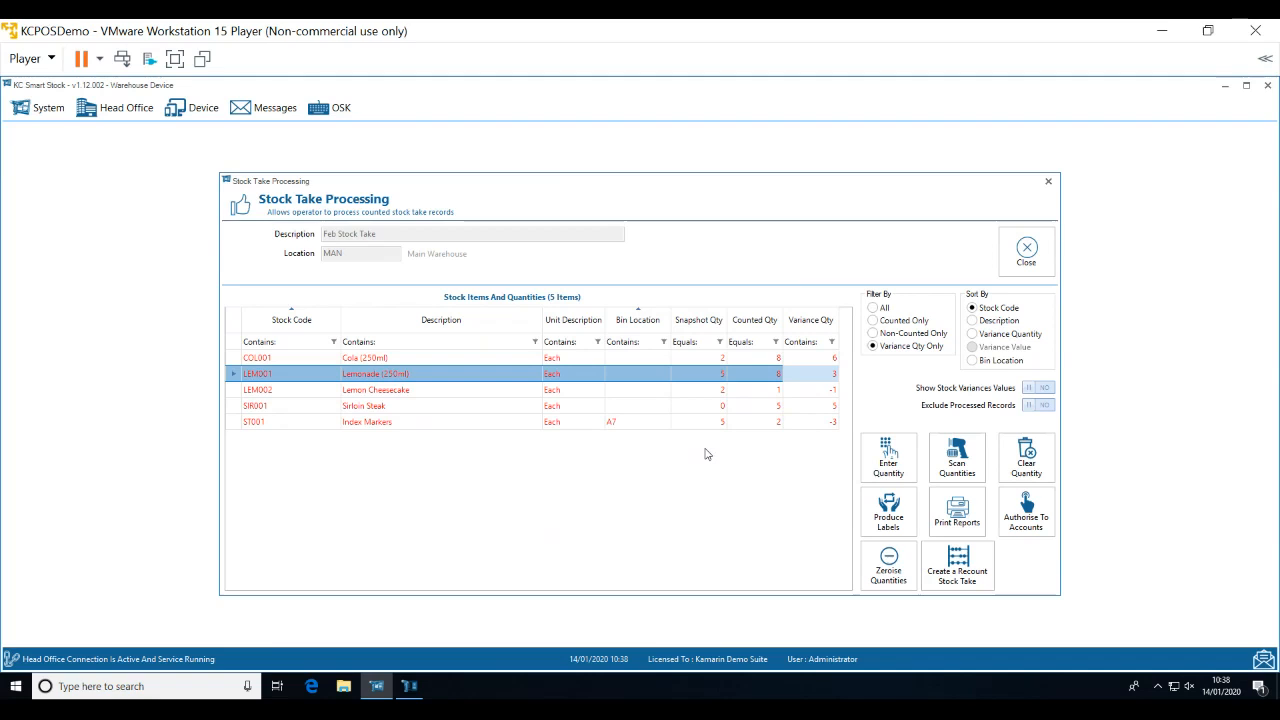
click(818, 361)
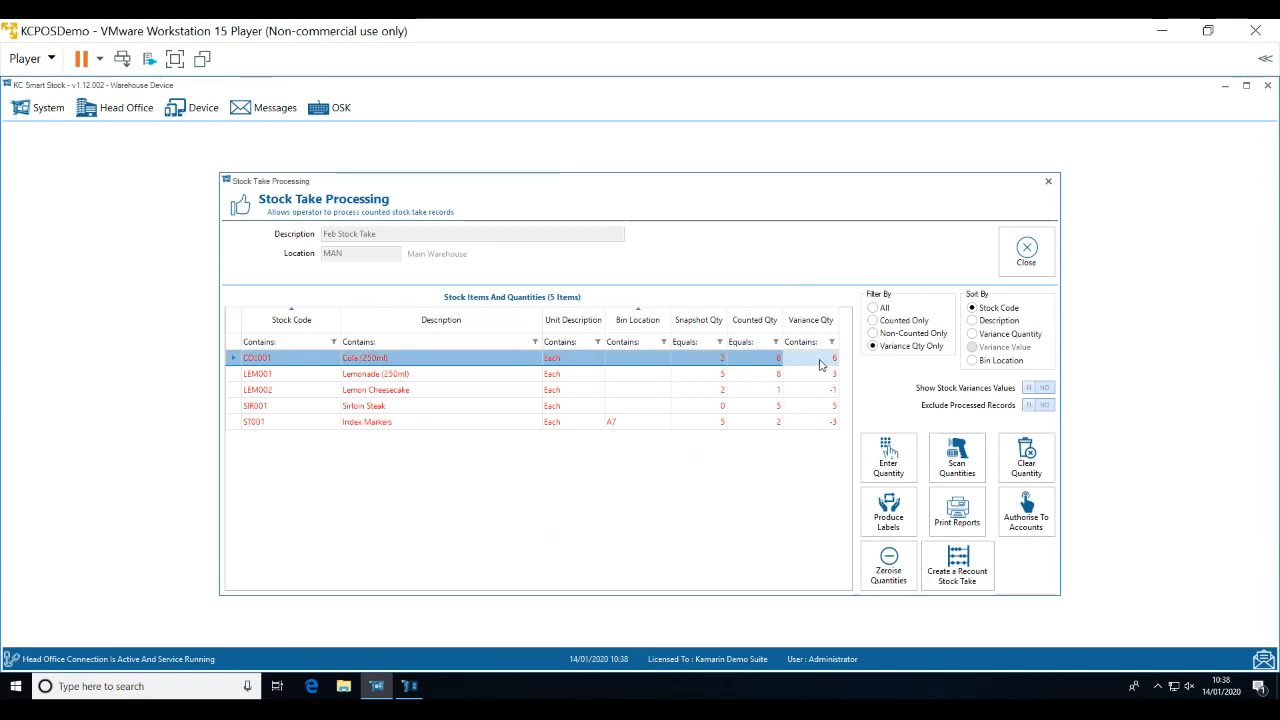
double_click(818, 364)
click(615, 435)
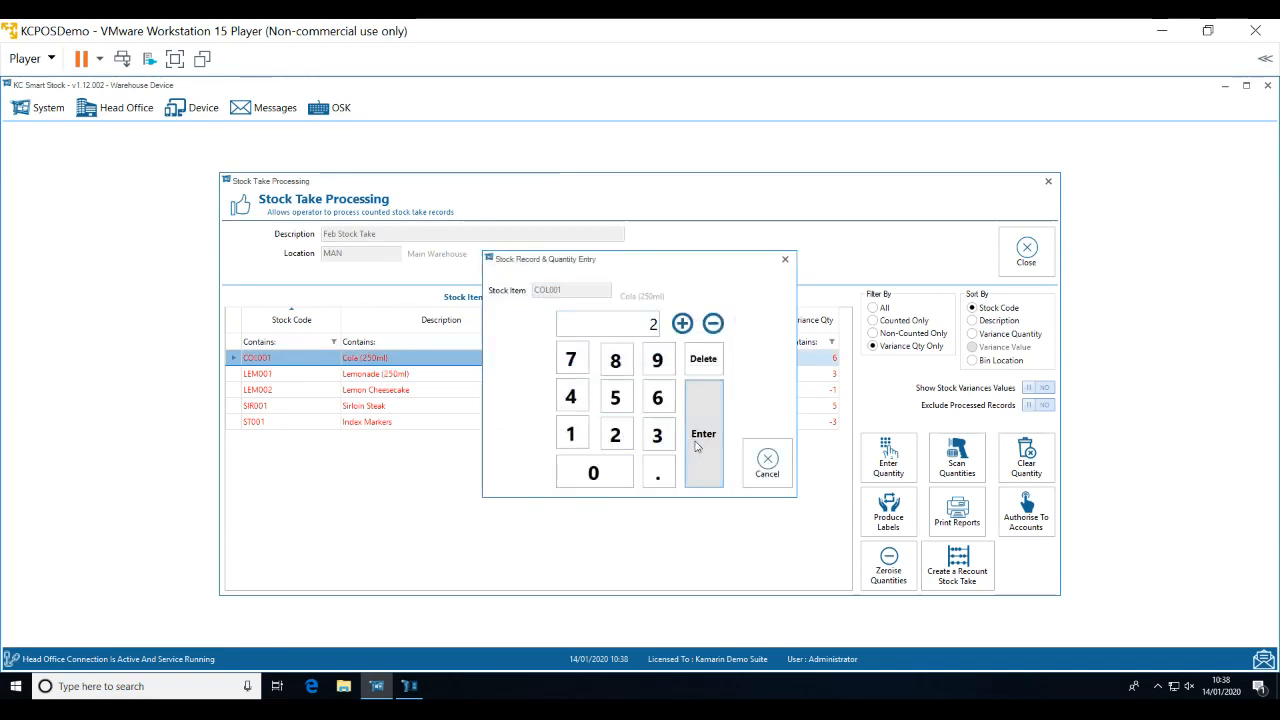
click(700, 445)
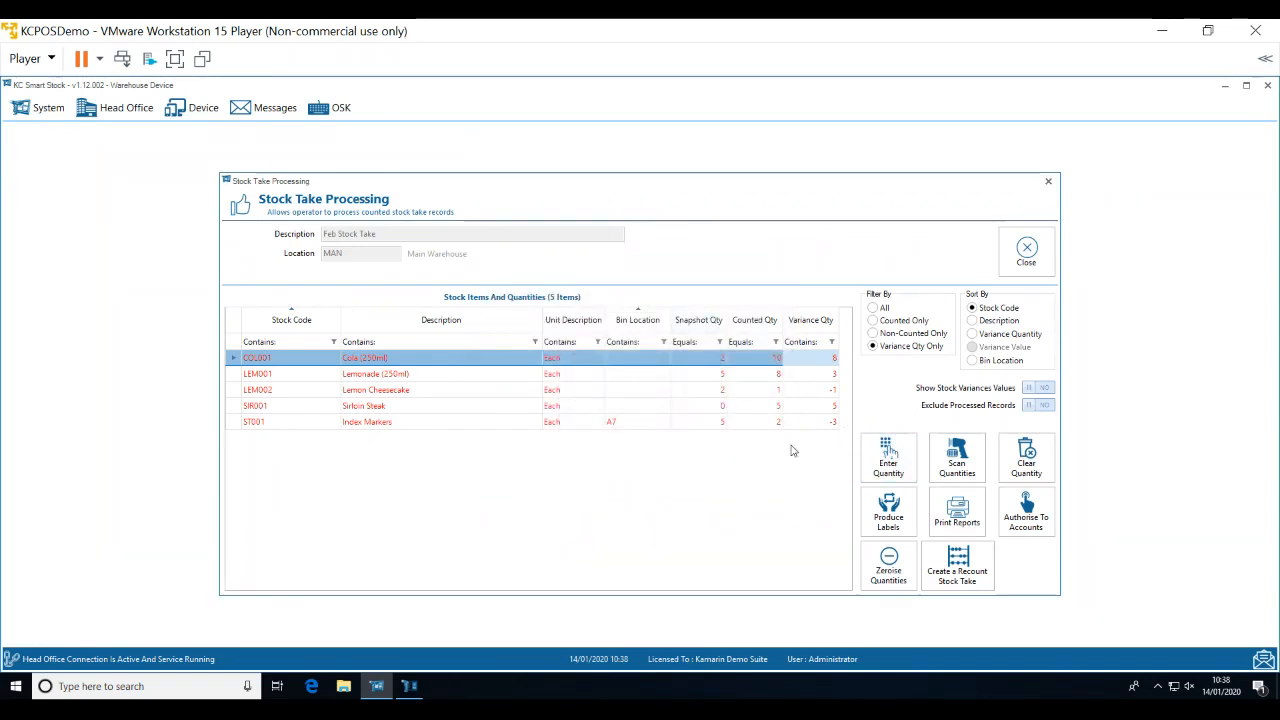
Show all Feb Stock Take items and authorise the stock take variances to the accounts package.
click(875, 308)
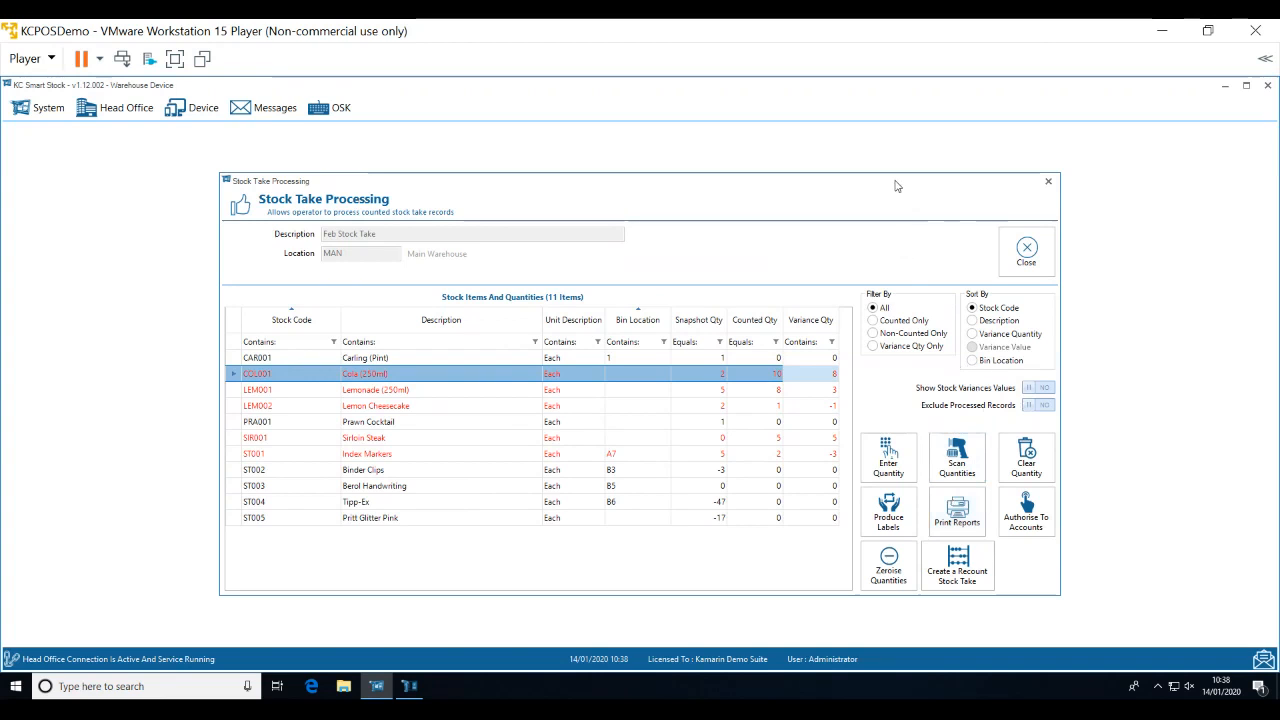
drag(896, 186, 788, 166)
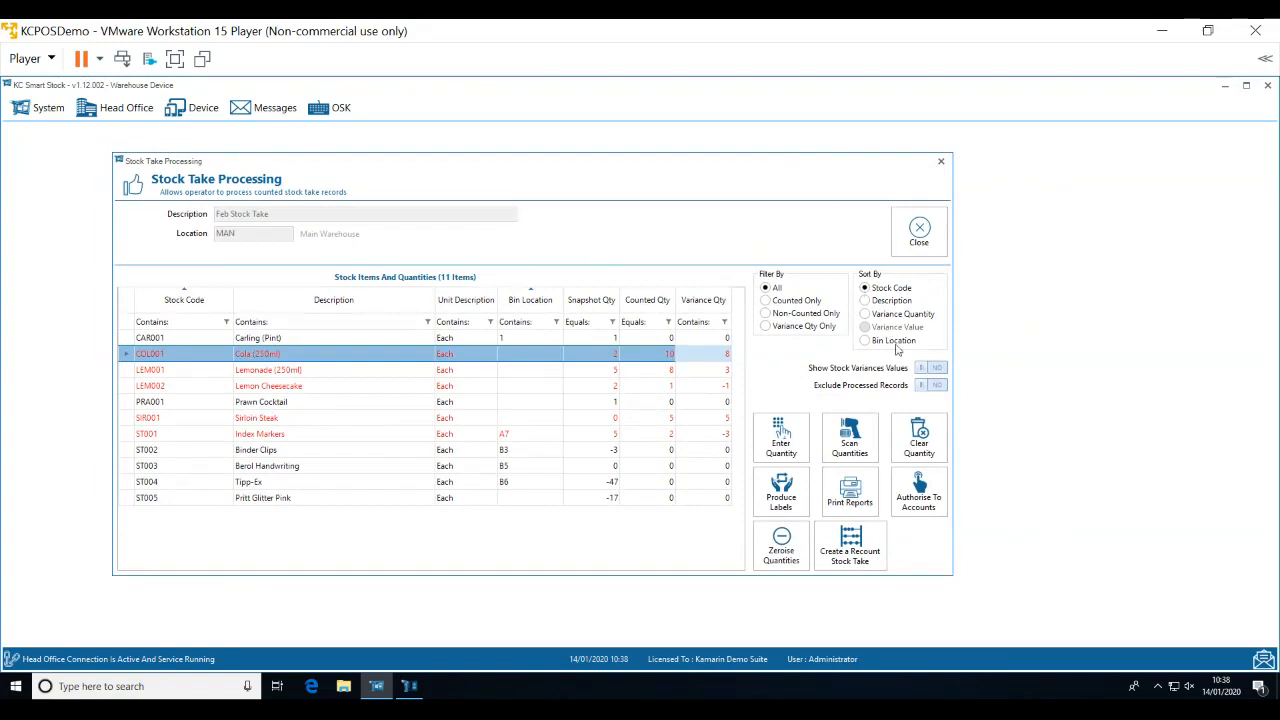
click(912, 503)
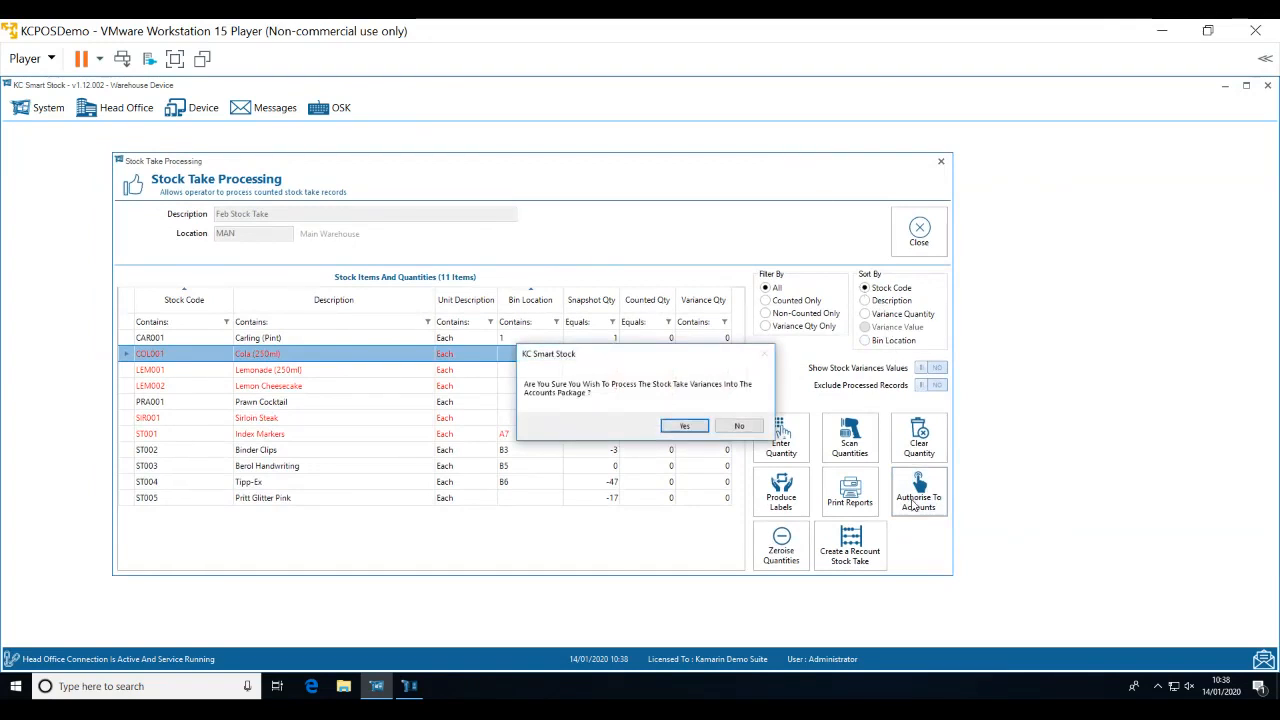
click(683, 427)
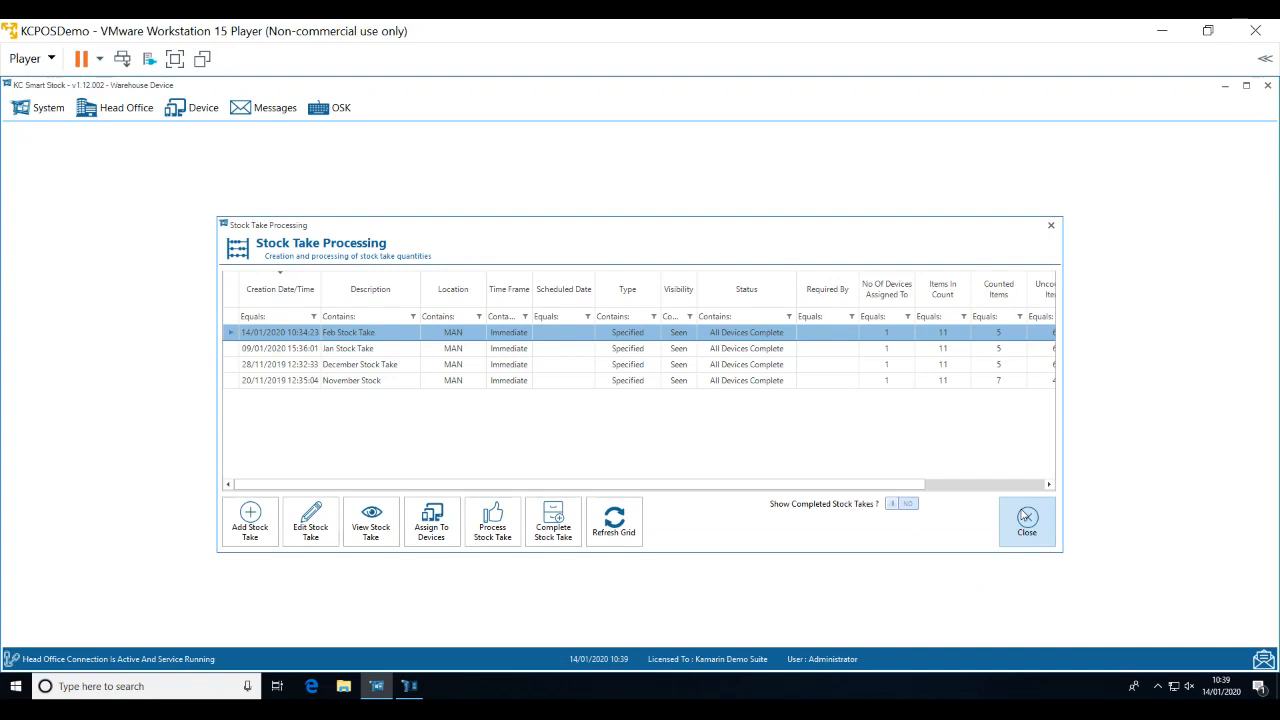
Manually complete the Feb Stock Take and the Jan Stock Take, and close stock take processing.
click(576, 526)
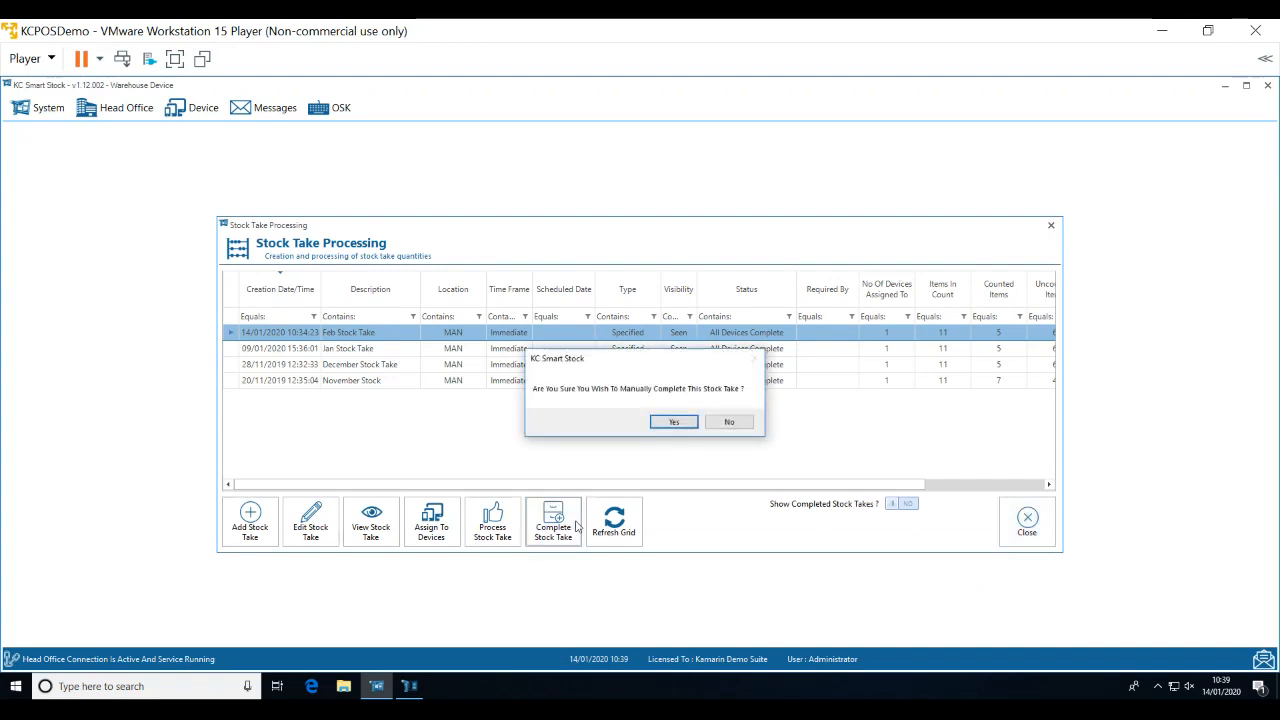
click(683, 424)
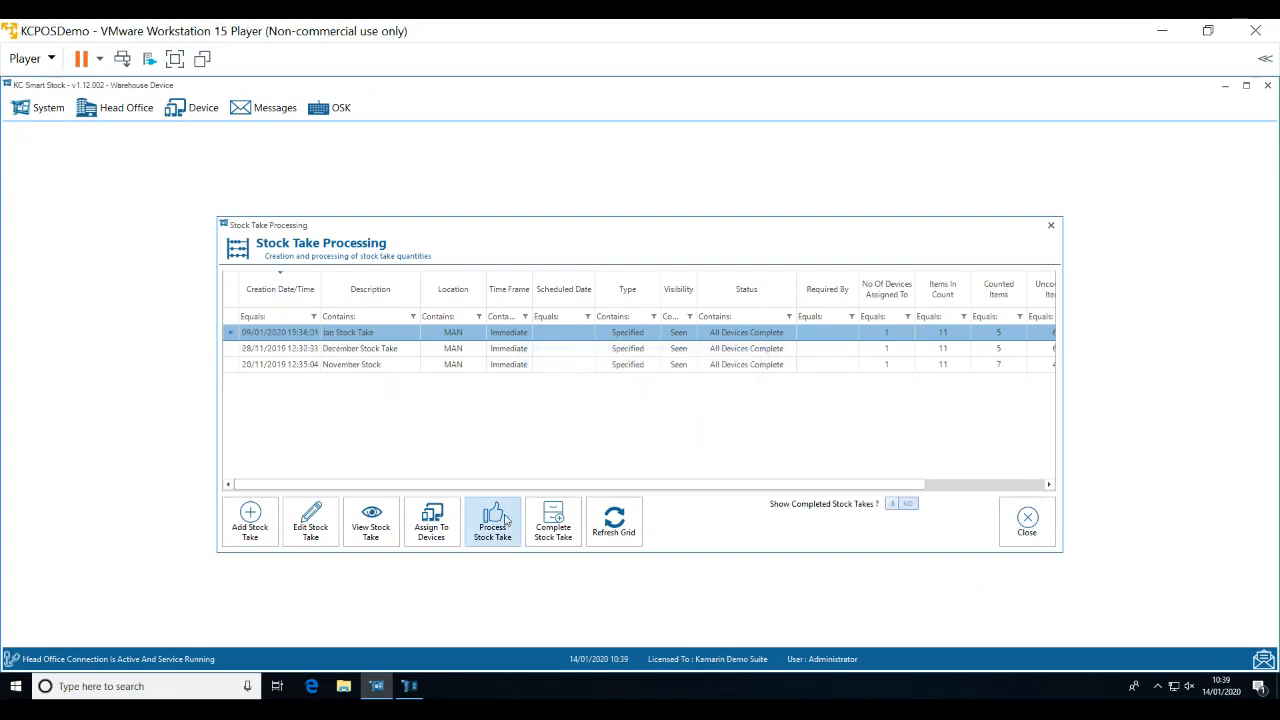
click(553, 524)
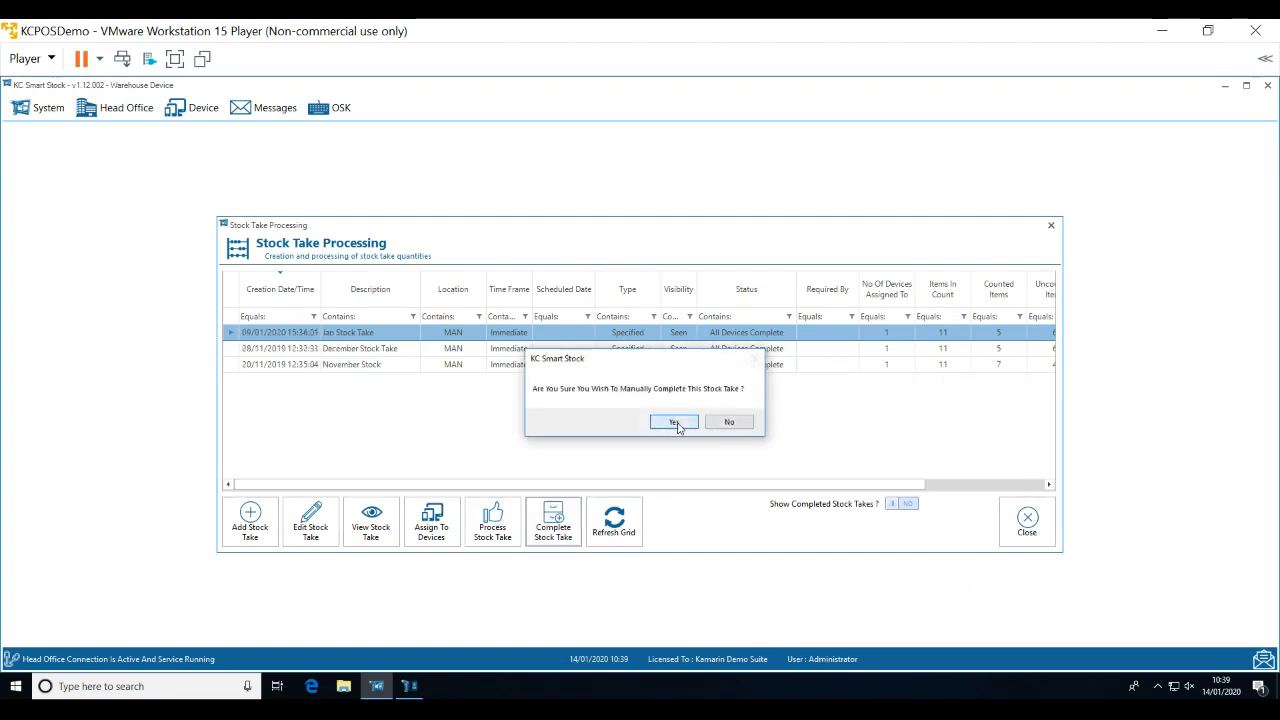
click(677, 423)
click(1027, 520)
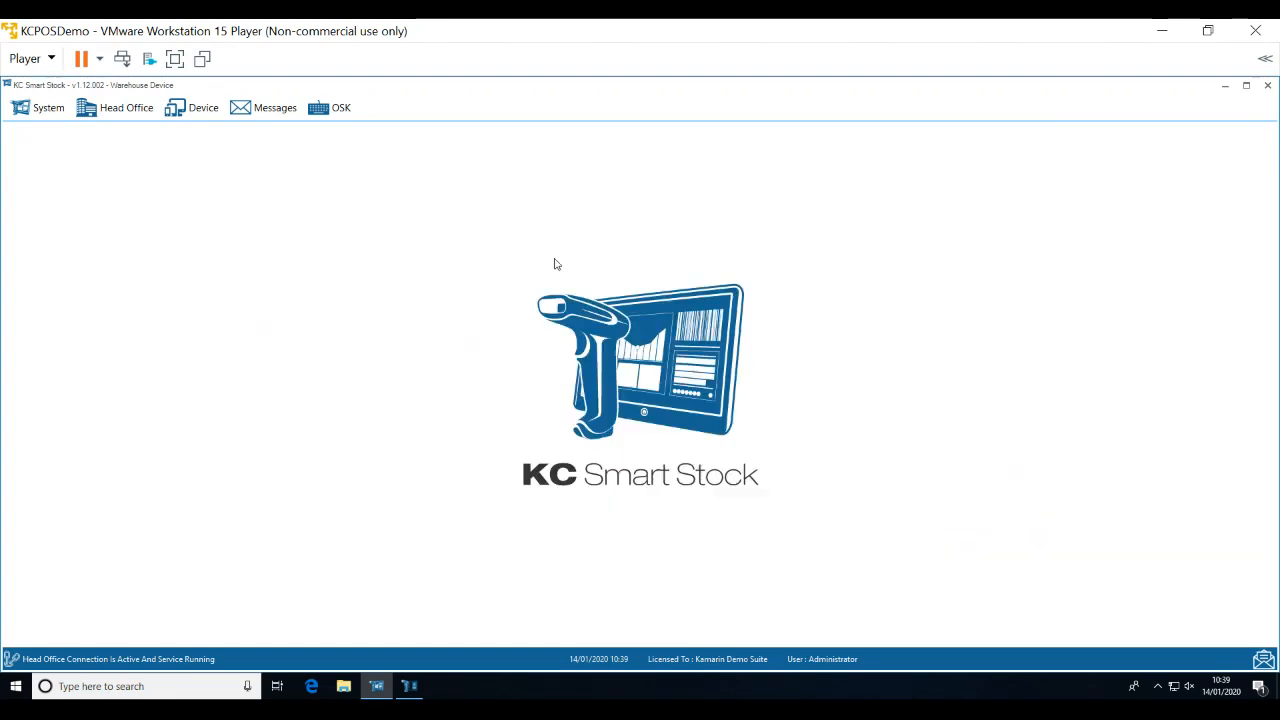
click(148, 116)
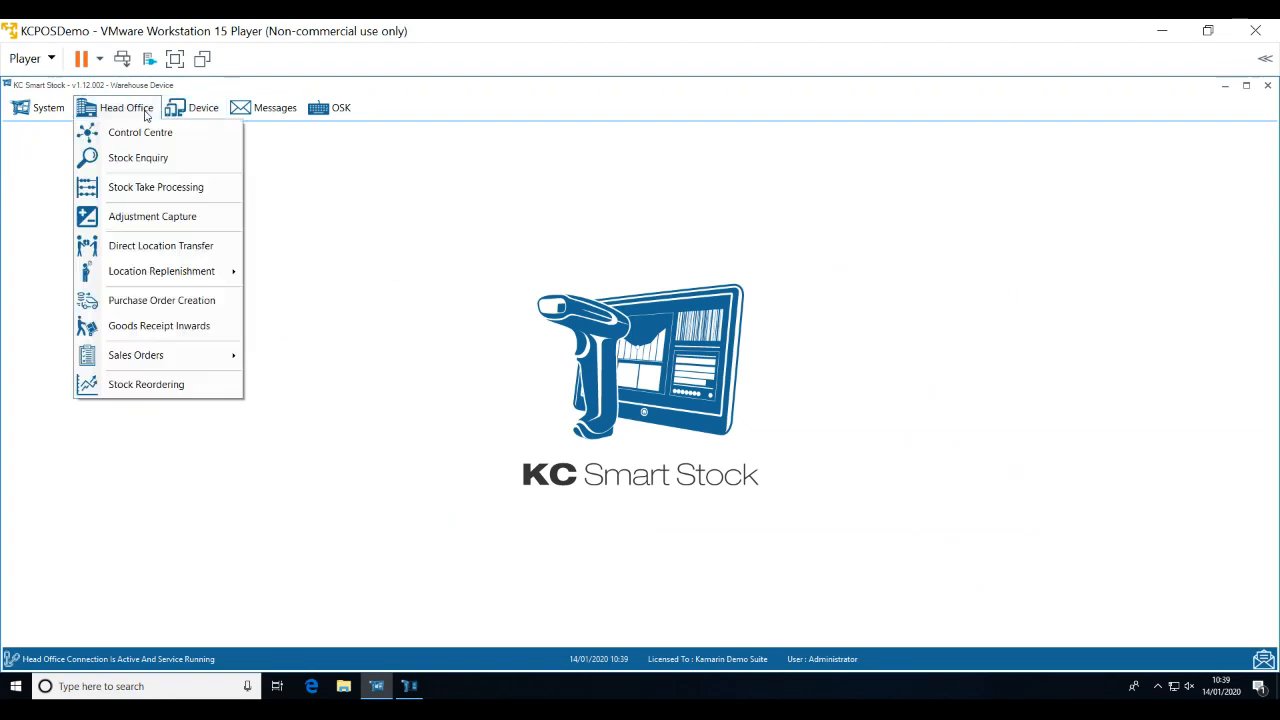
click(489, 255)
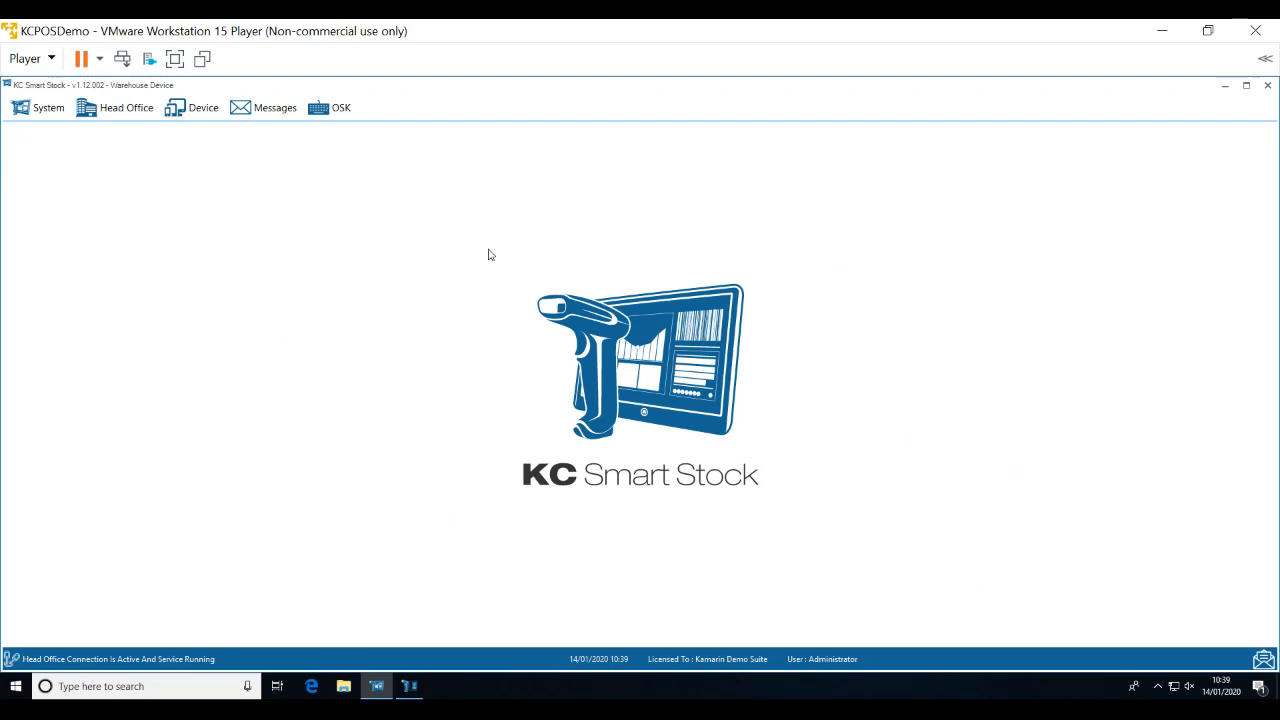
Start a head office stock enquiry and try to look up IPHONE, declining to associate it with a stock code.
click(117, 111)
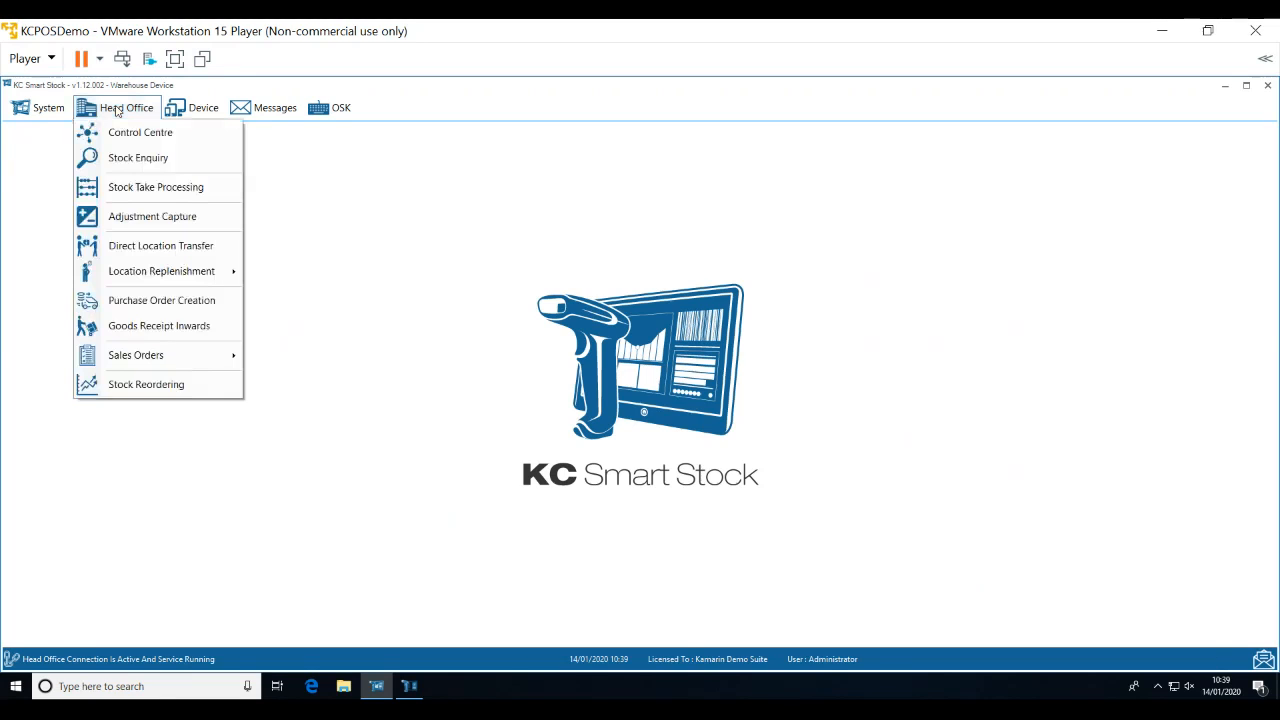
click(128, 157)
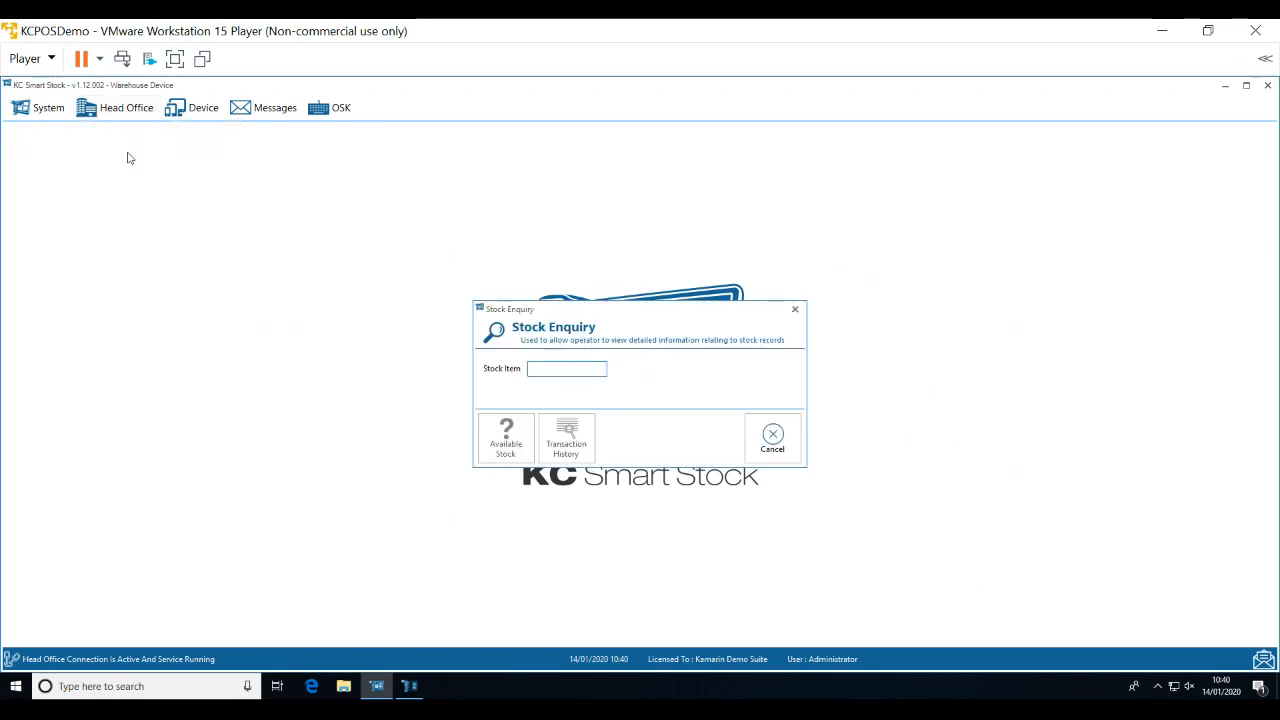
text(IPHONE)
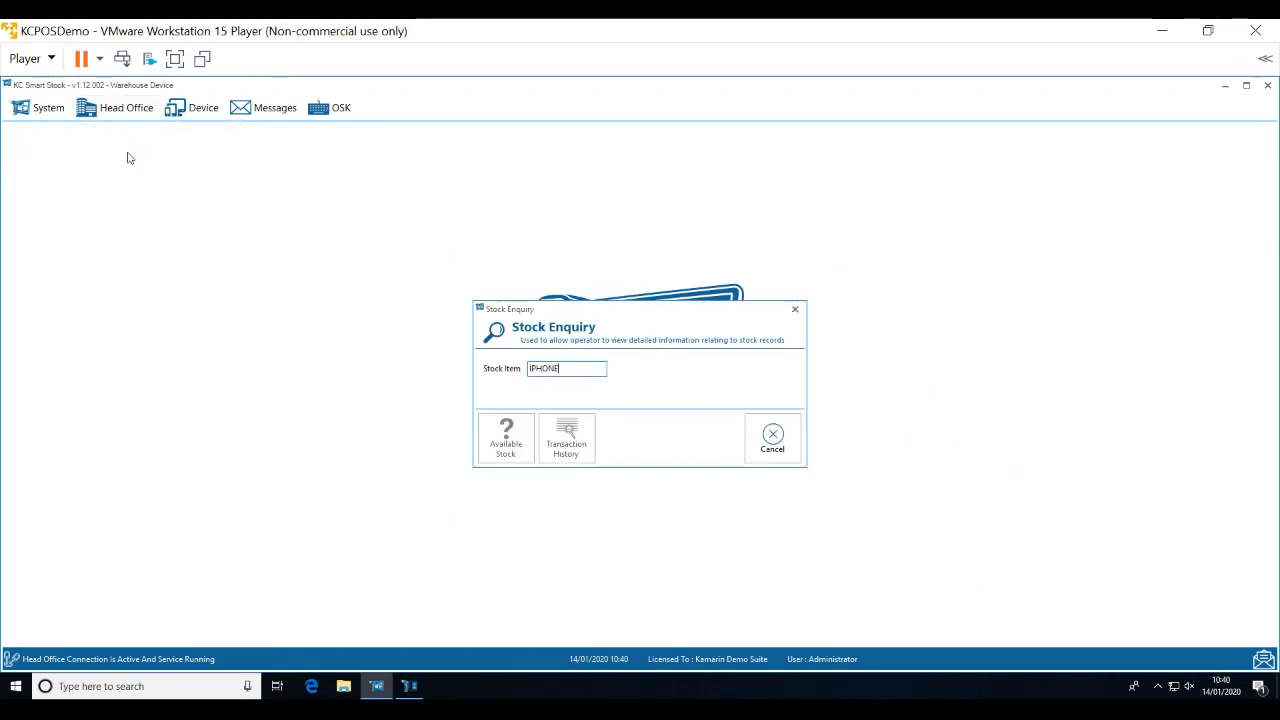
key(Return)
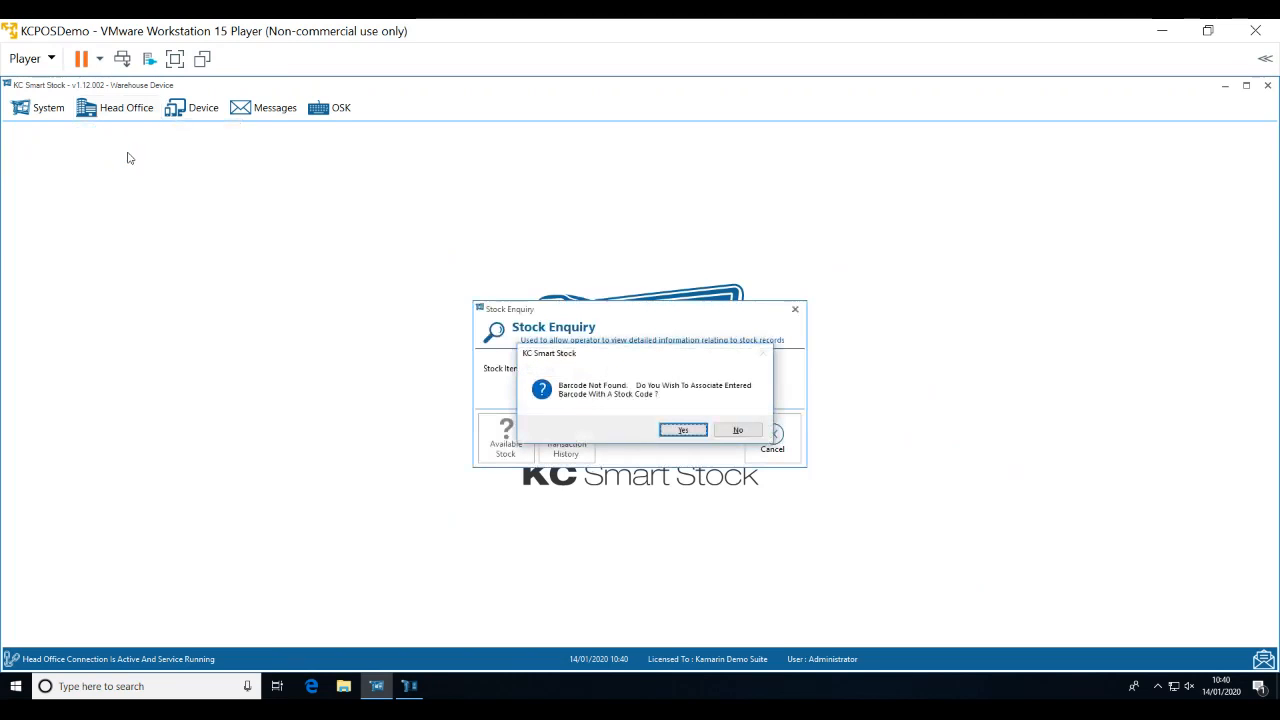
click(754, 436)
Look up PRITT in the stock enquiry, choose Pritt Glitter Pink, and view its available stock for each location.
text(PRITT)
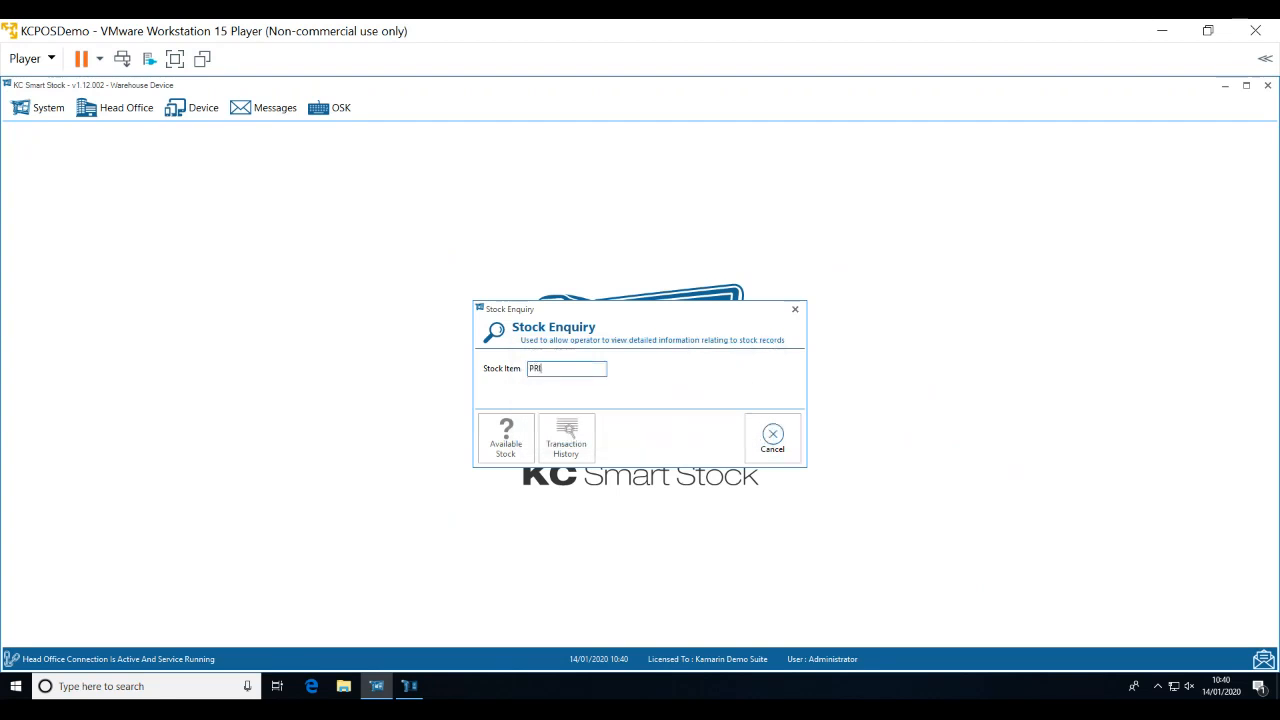
key(Return)
double_click(635, 248)
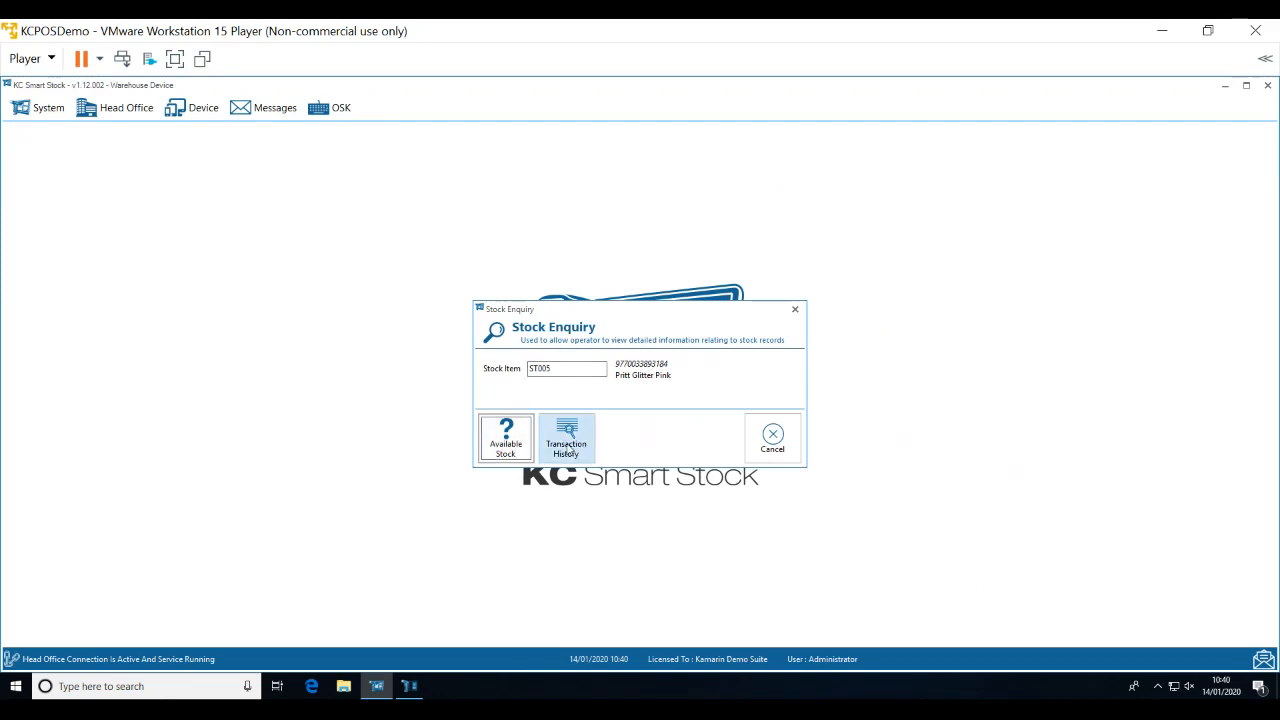
click(516, 428)
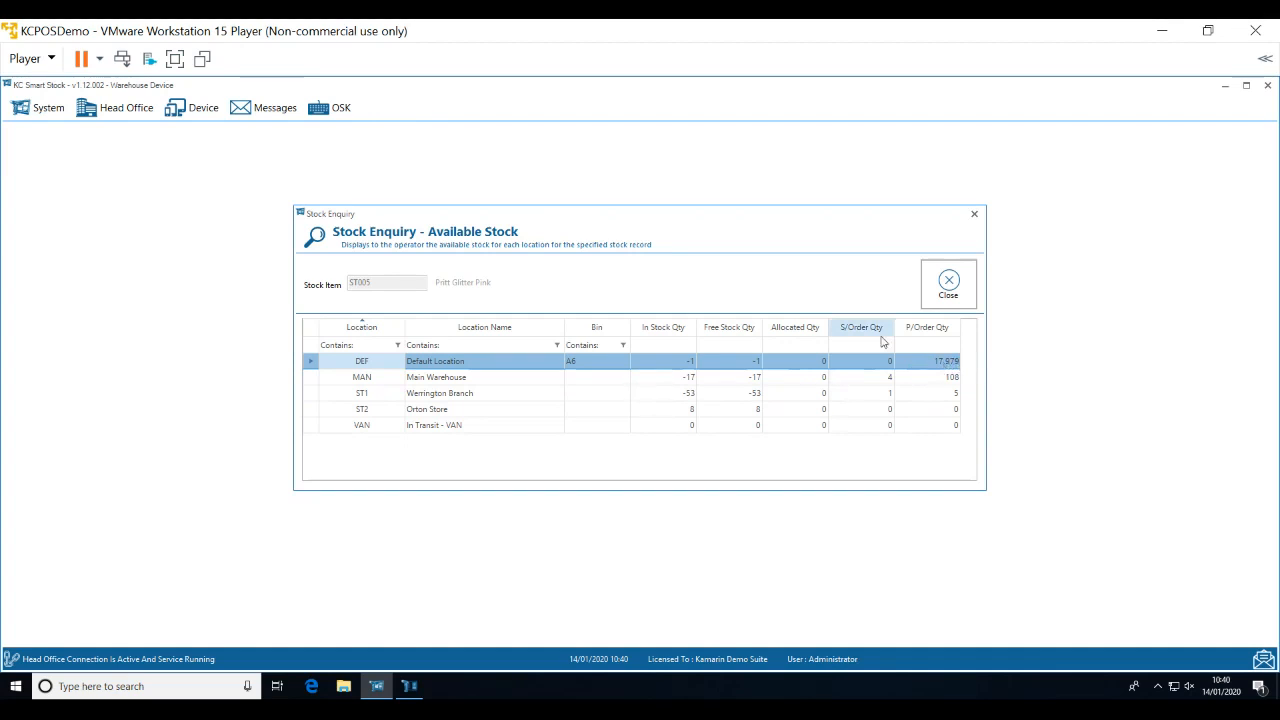
click(945, 297)
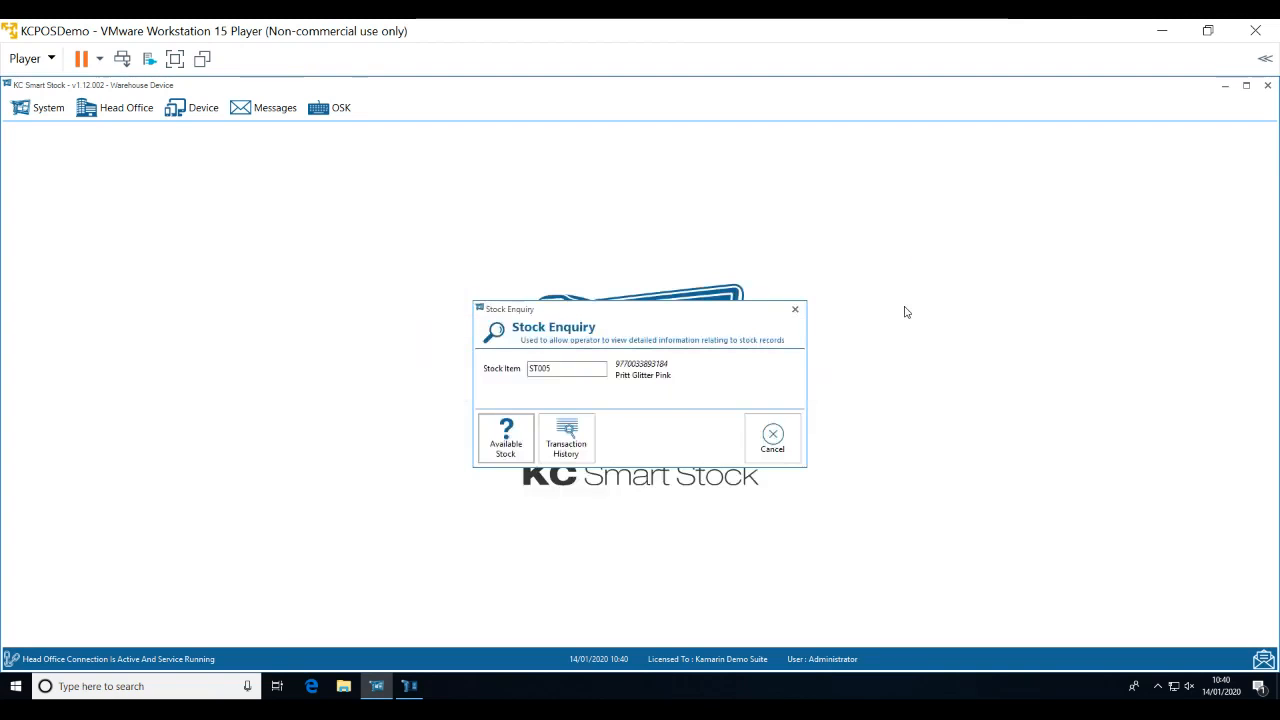
Review Pritt Glitter Pink's transaction history within the last 30 days, and close the stock enquiry.
click(566, 440)
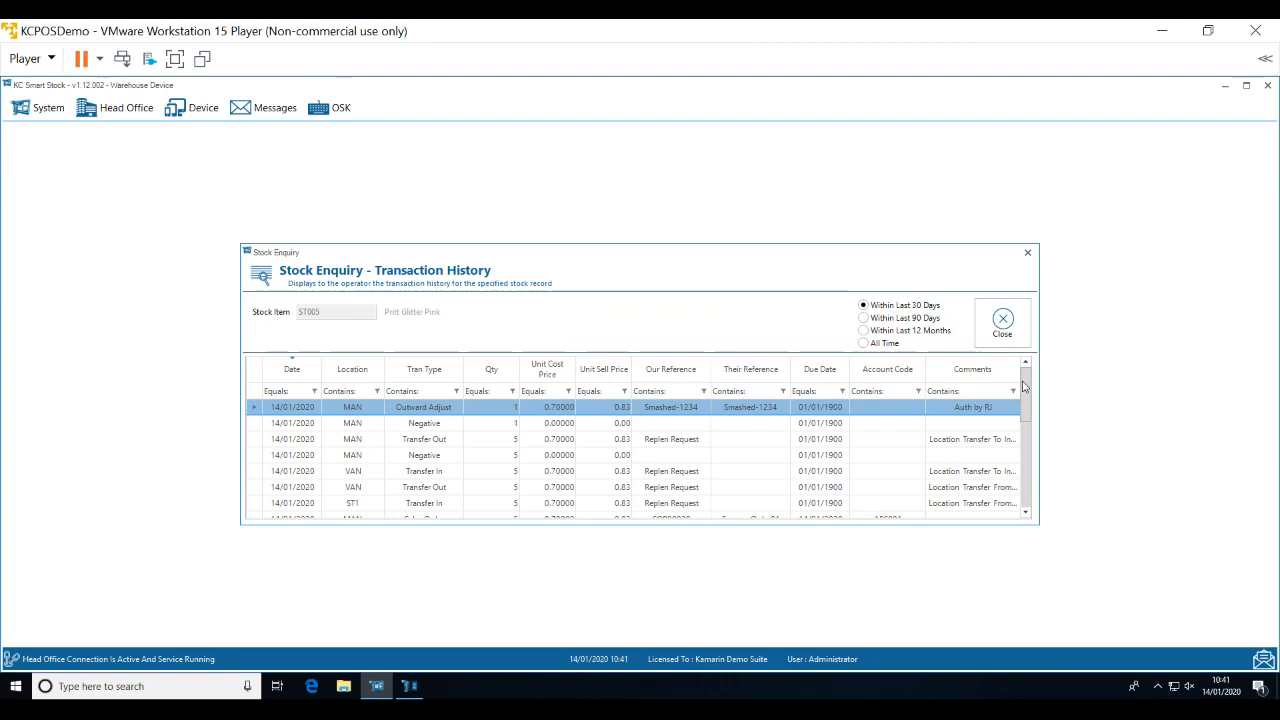
mouse_move(1024, 388)
mouse_down()
mouse_move(1025, 402)
mouse_move(1021, 385)
mouse_up()
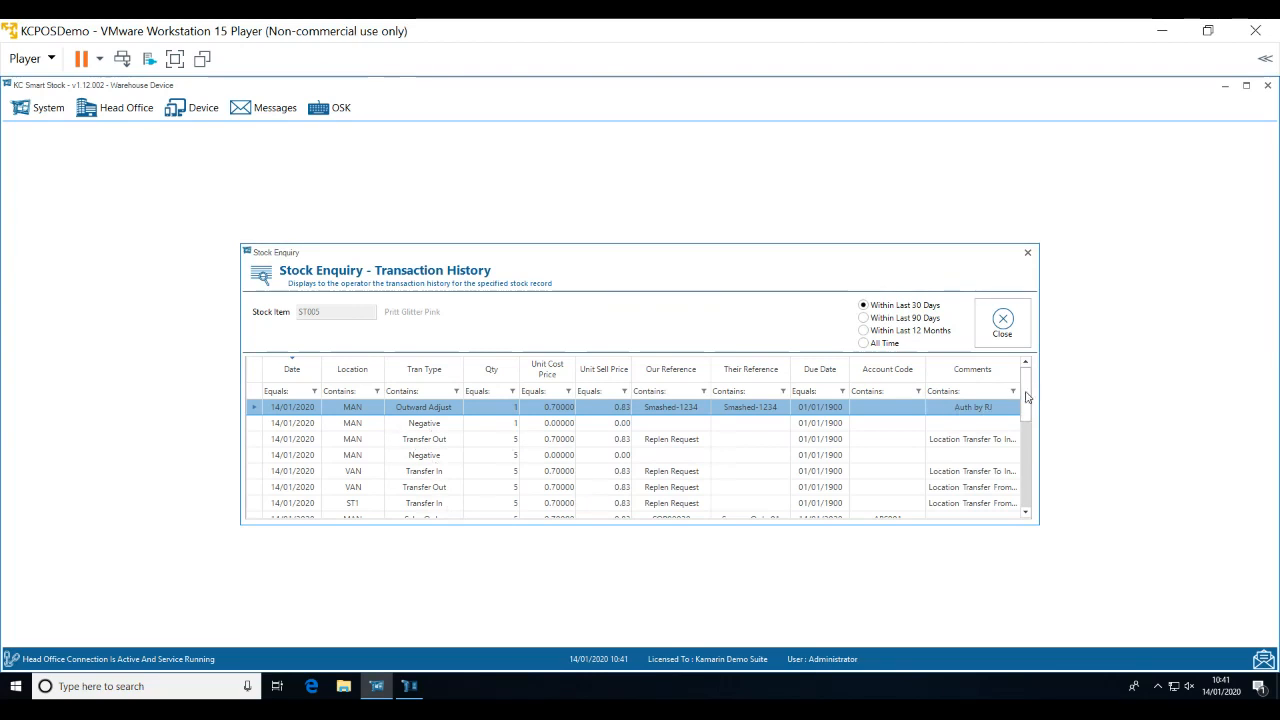
drag(1025, 397, 985, 405)
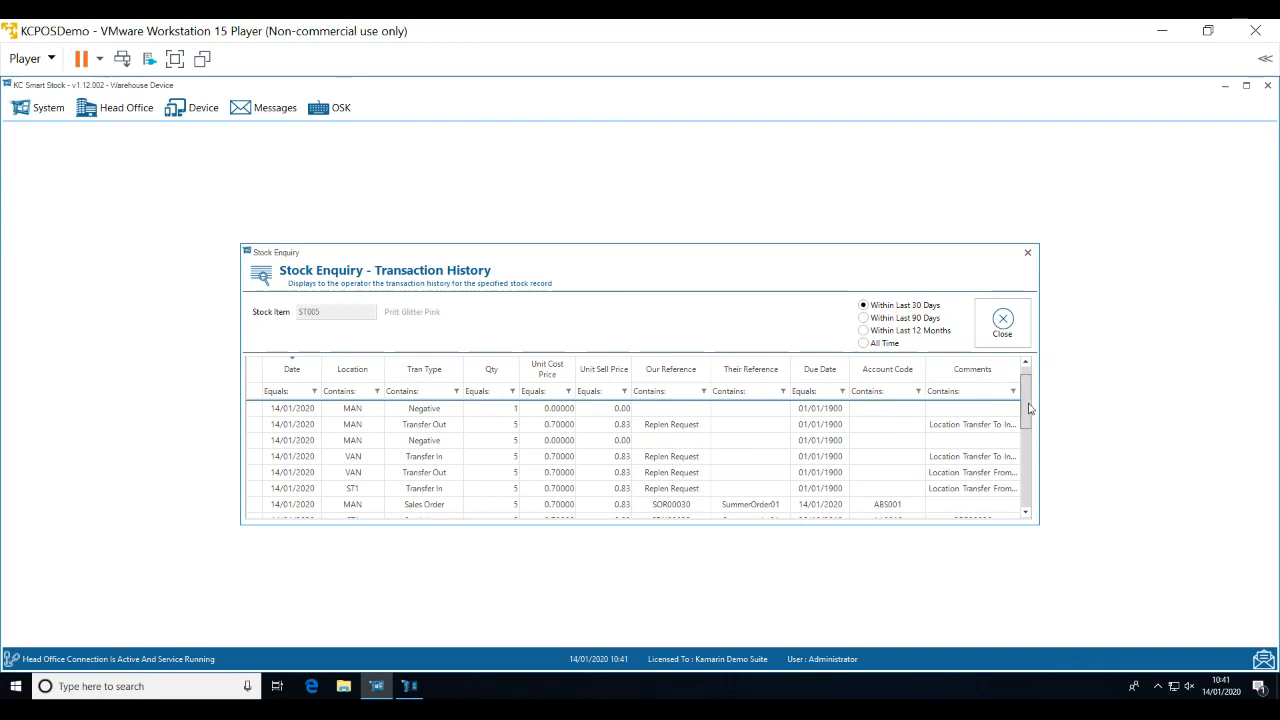
drag(1028, 404, 1033, 438)
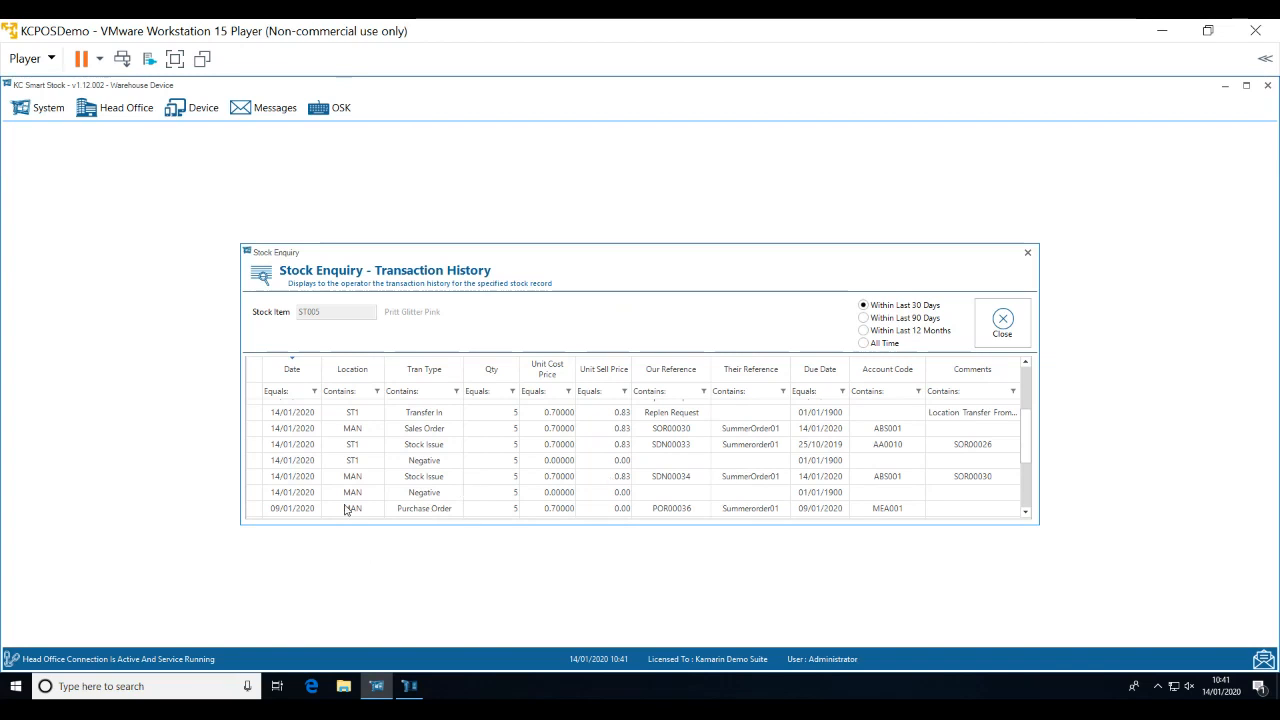
click(1029, 308)
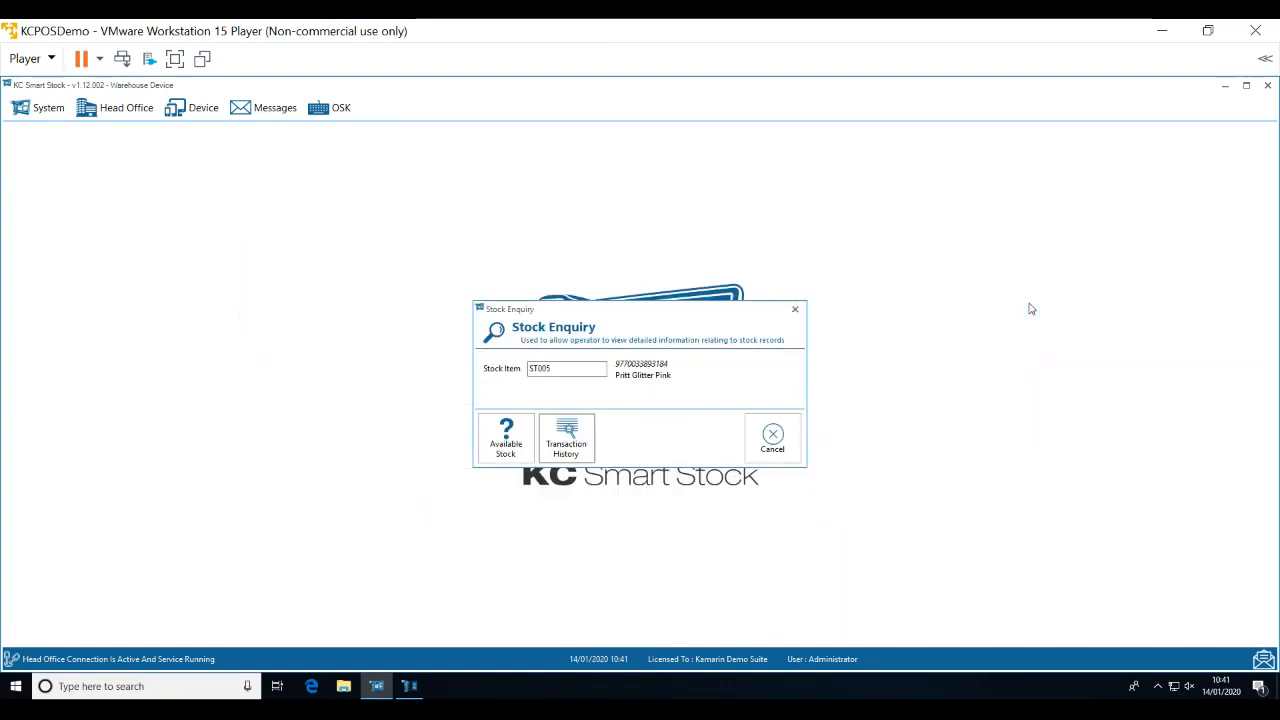
click(769, 434)
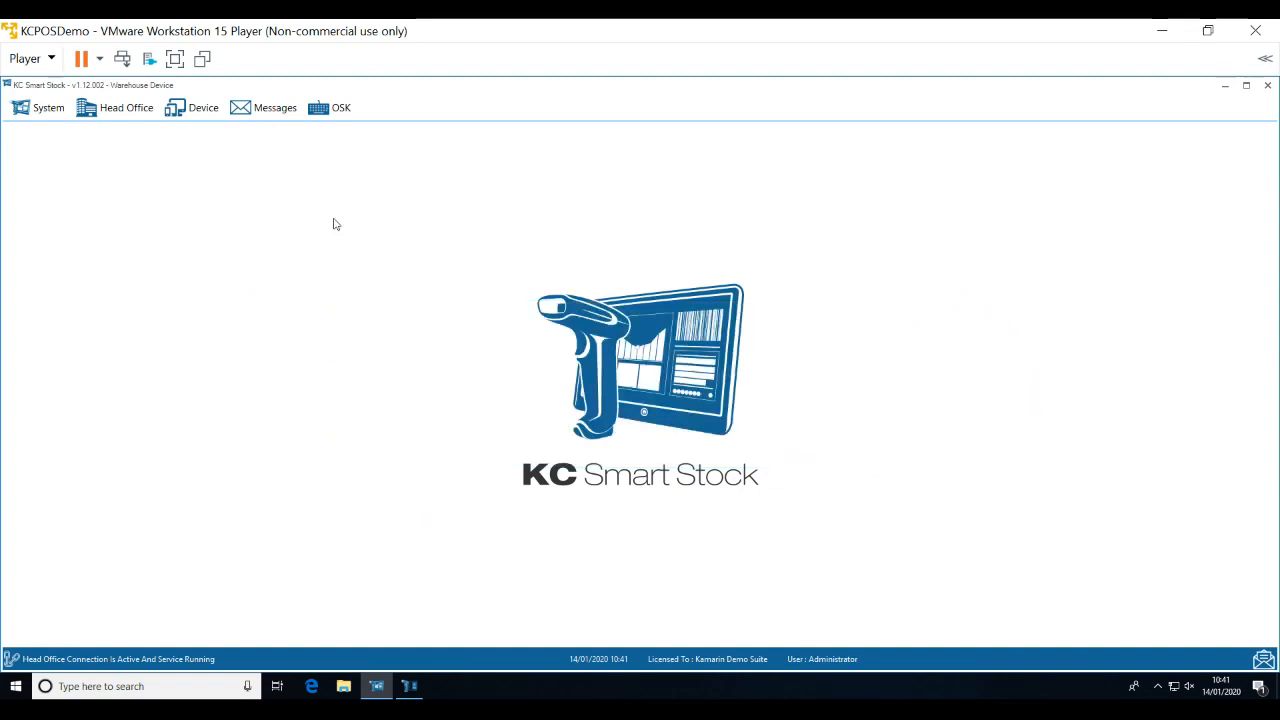
View the Purchase Order Creation request awaiting authorisation in the head office Control Centre, and close the order.
click(120, 107)
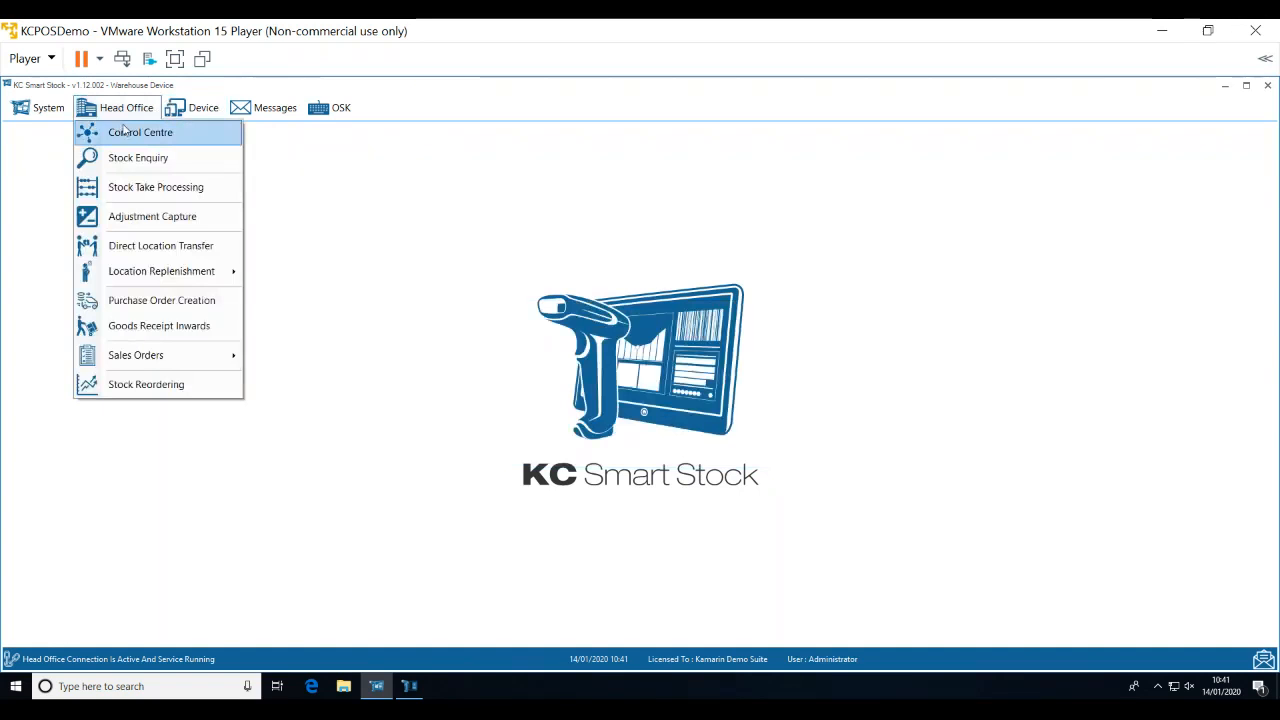
click(124, 131)
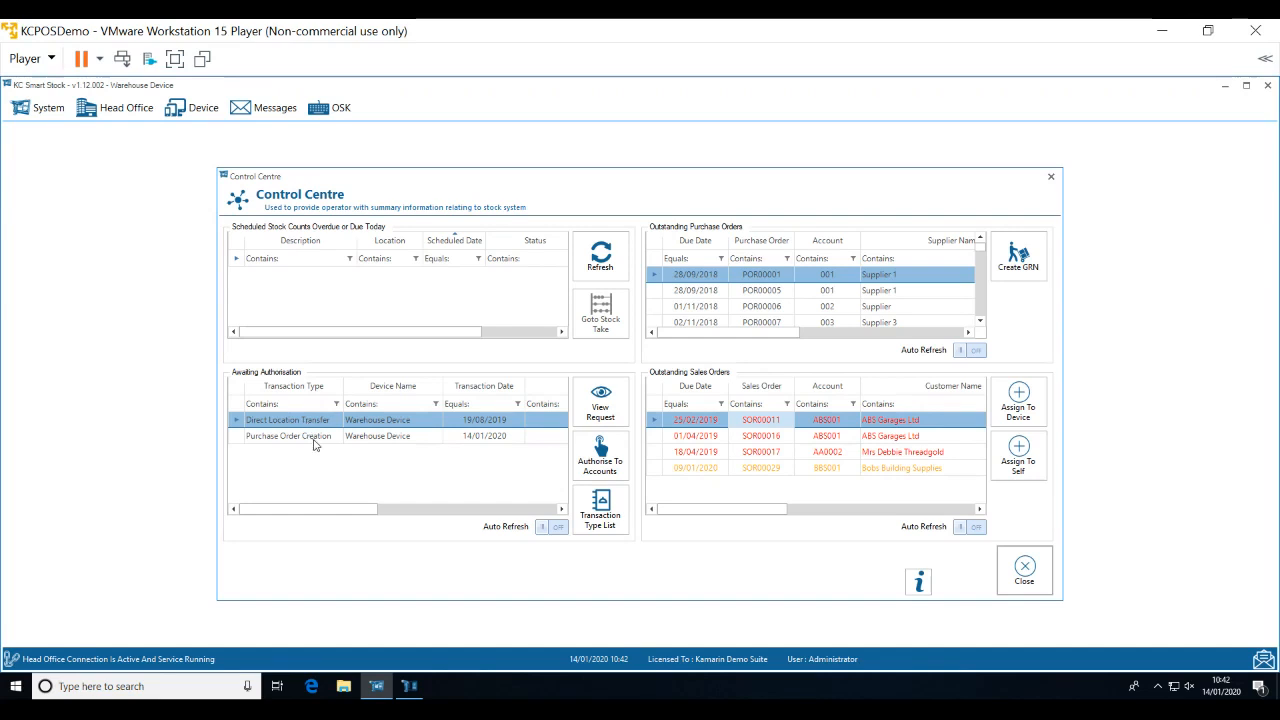
double_click(418, 440)
click(411, 426)
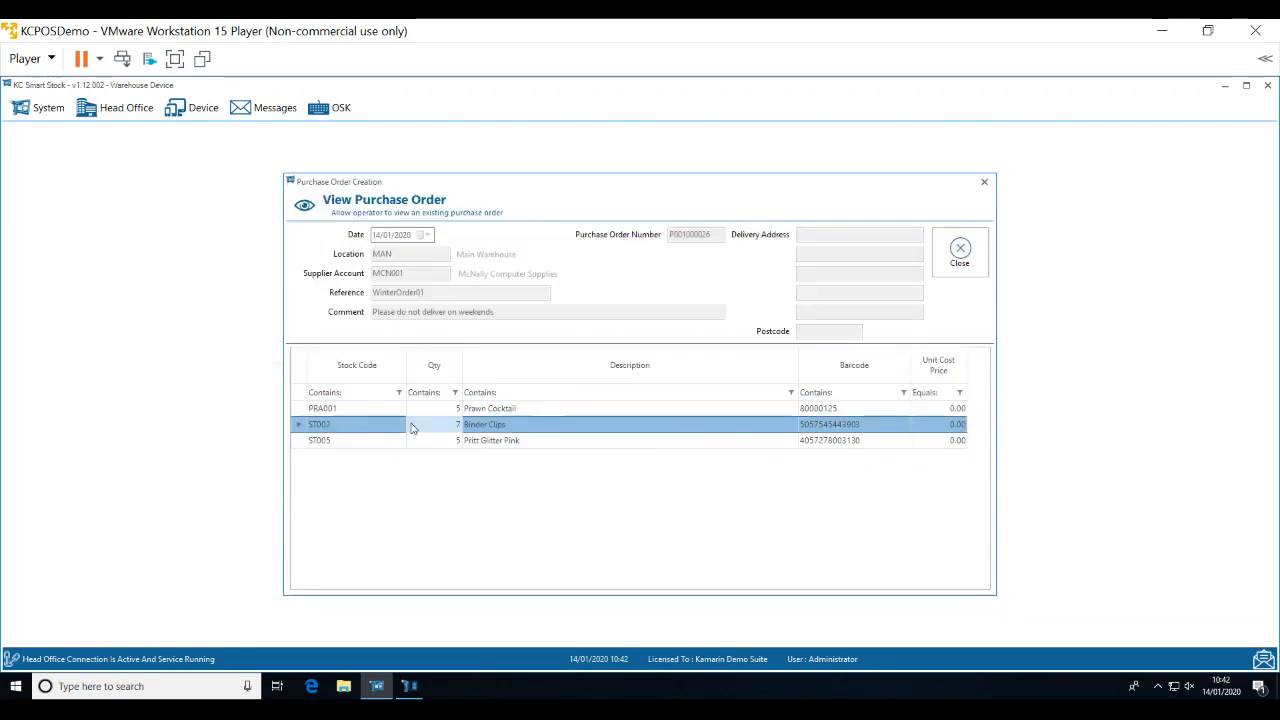
double_click(512, 426)
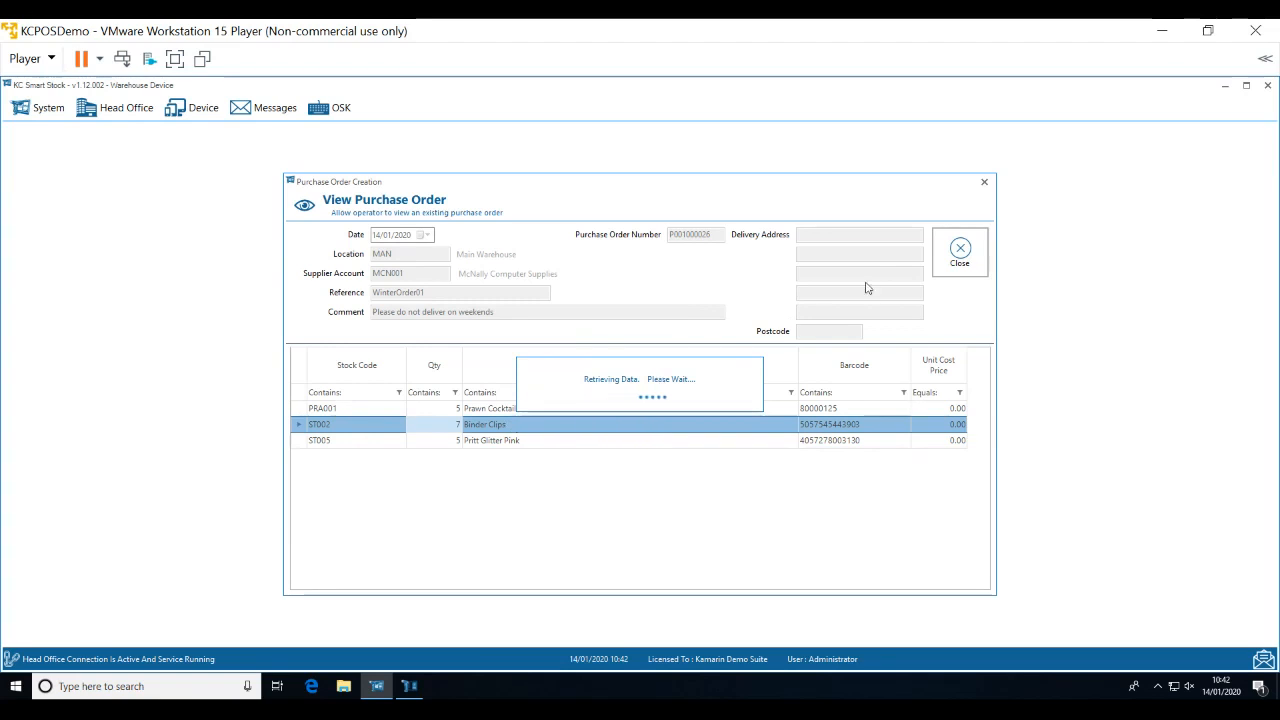
click(961, 262)
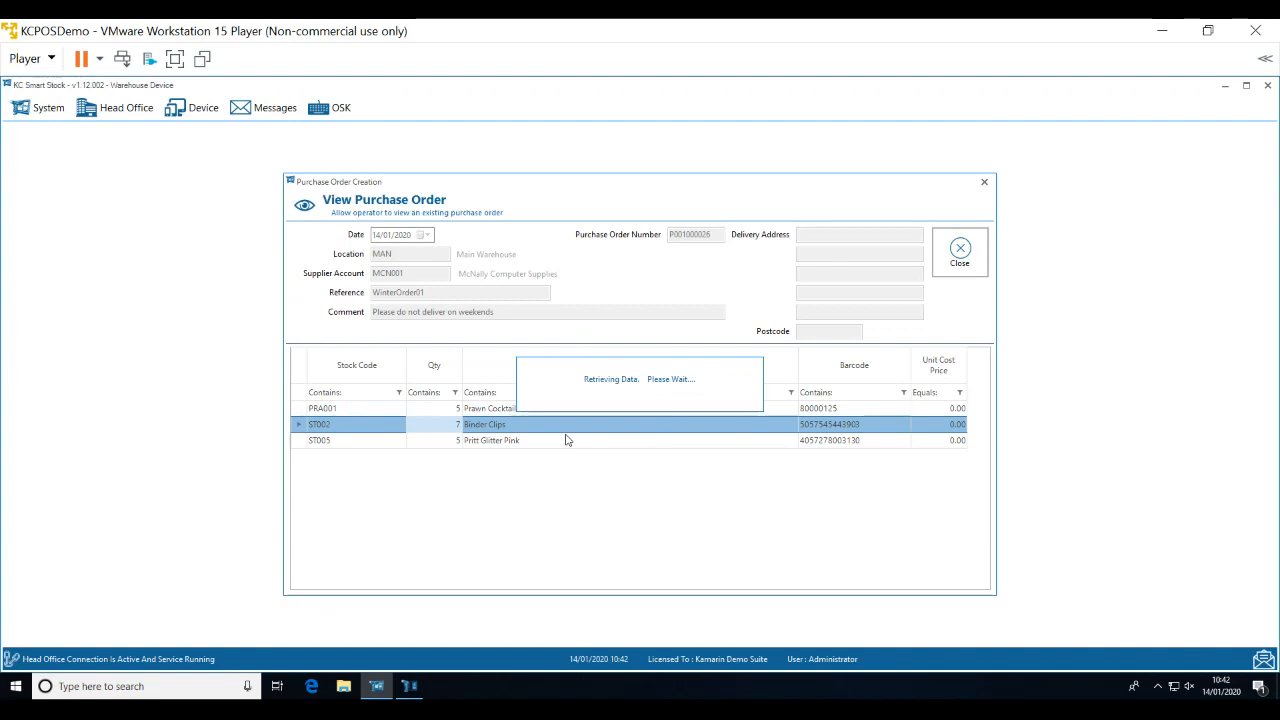
click(959, 251)
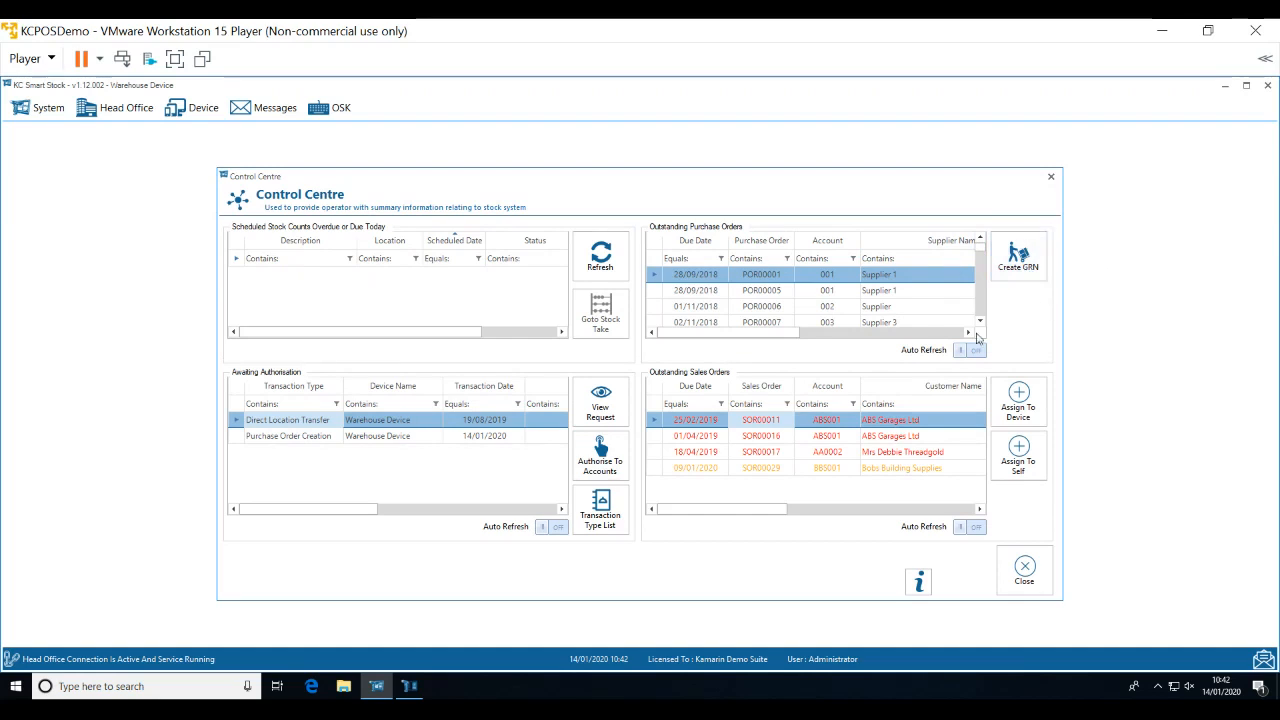
Examine the outstanding purchase orders and the outstanding sales orders with their assigned devices, and close the Control Centre.
click(980, 321)
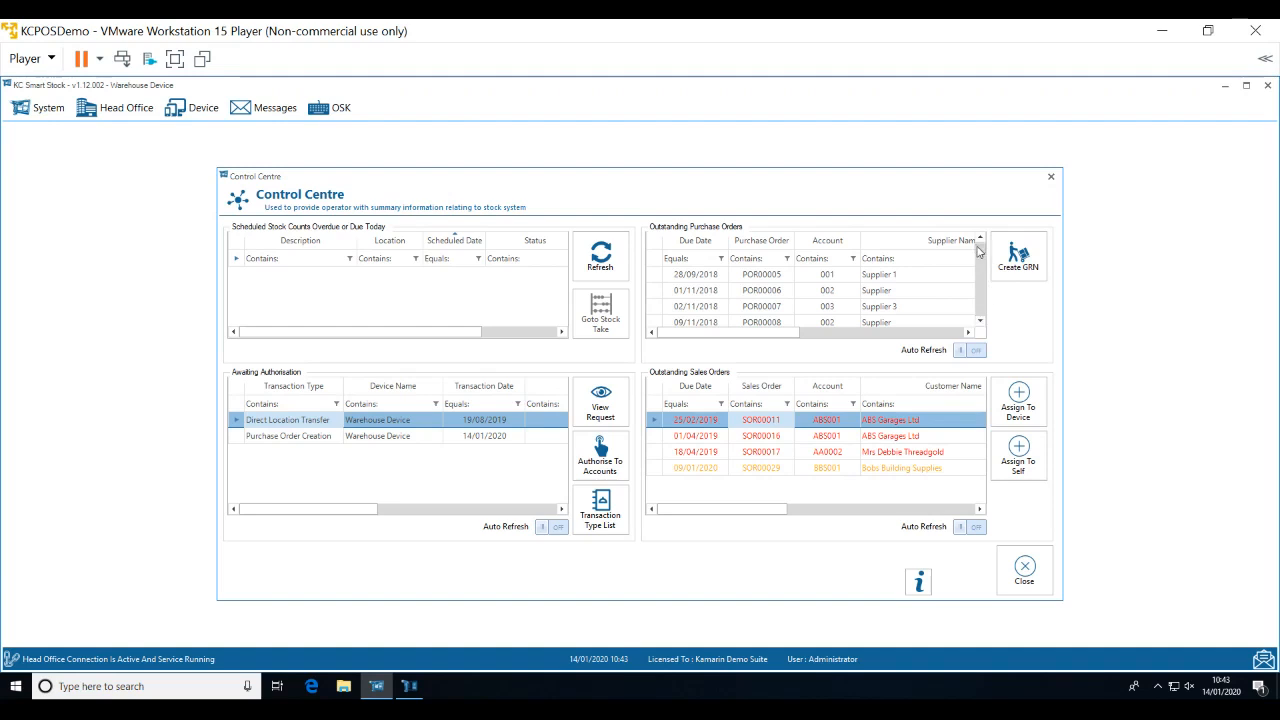
click(980, 239)
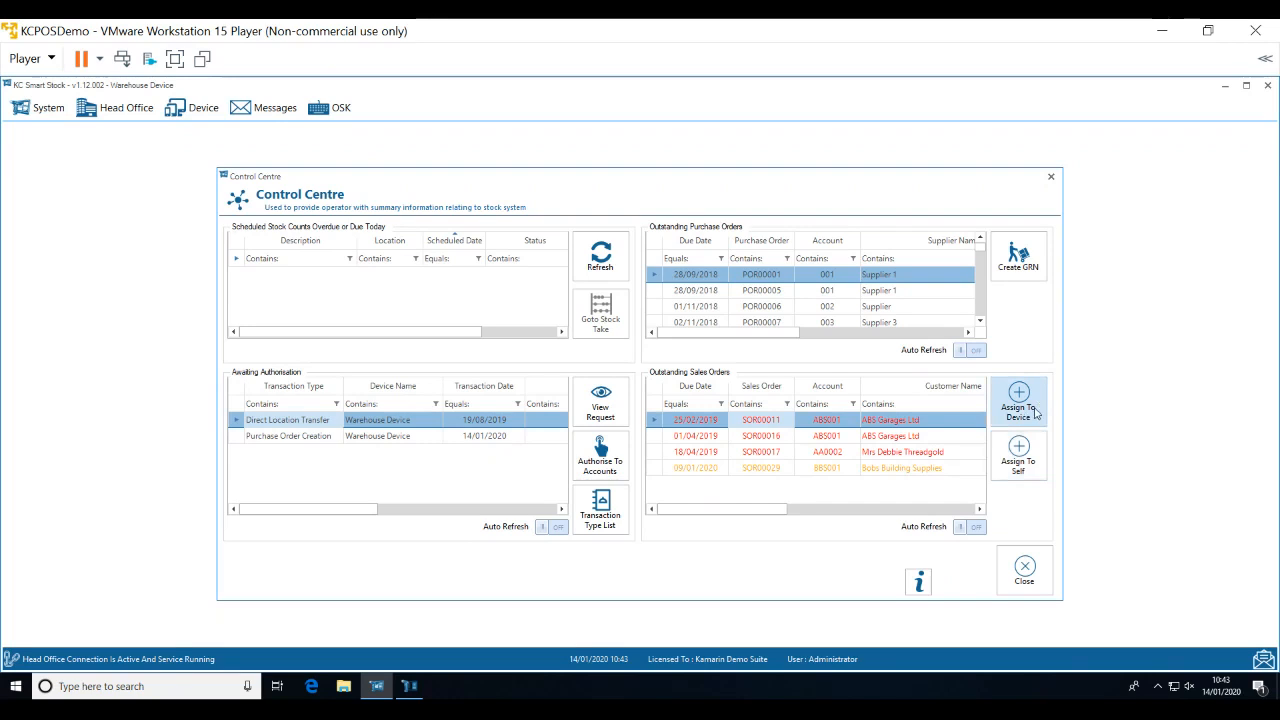
click(927, 452)
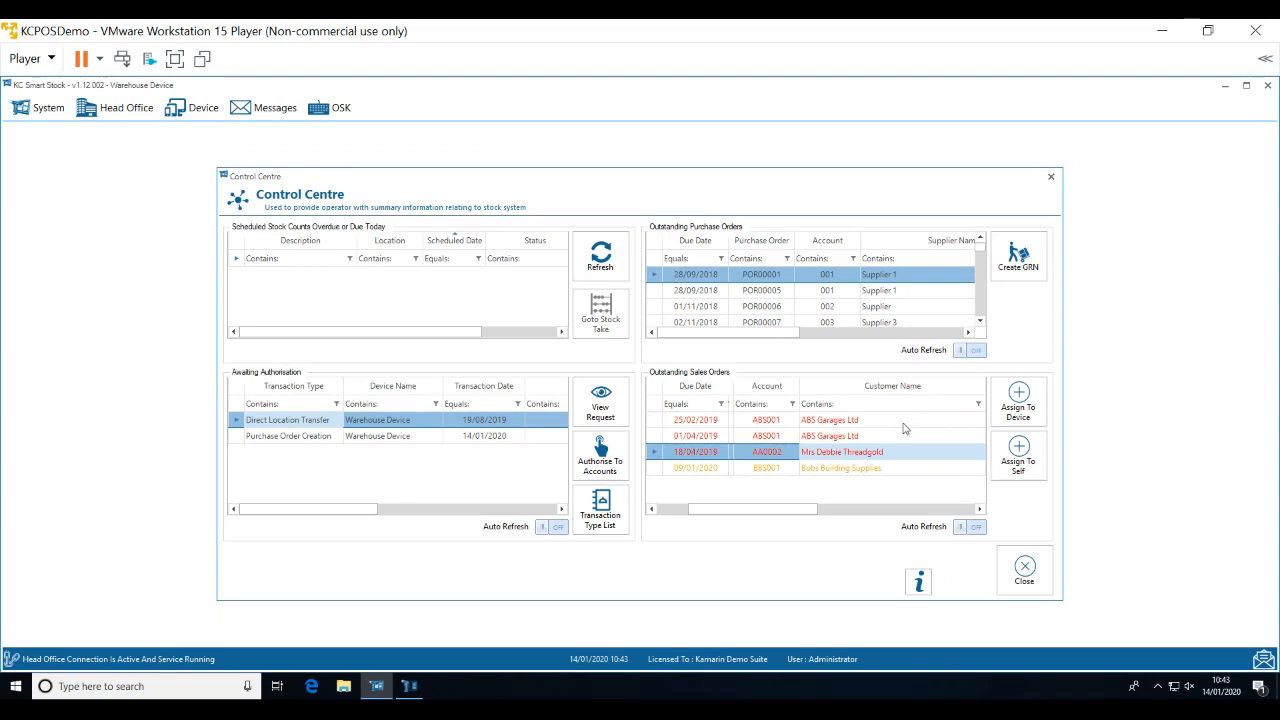
click(903, 424)
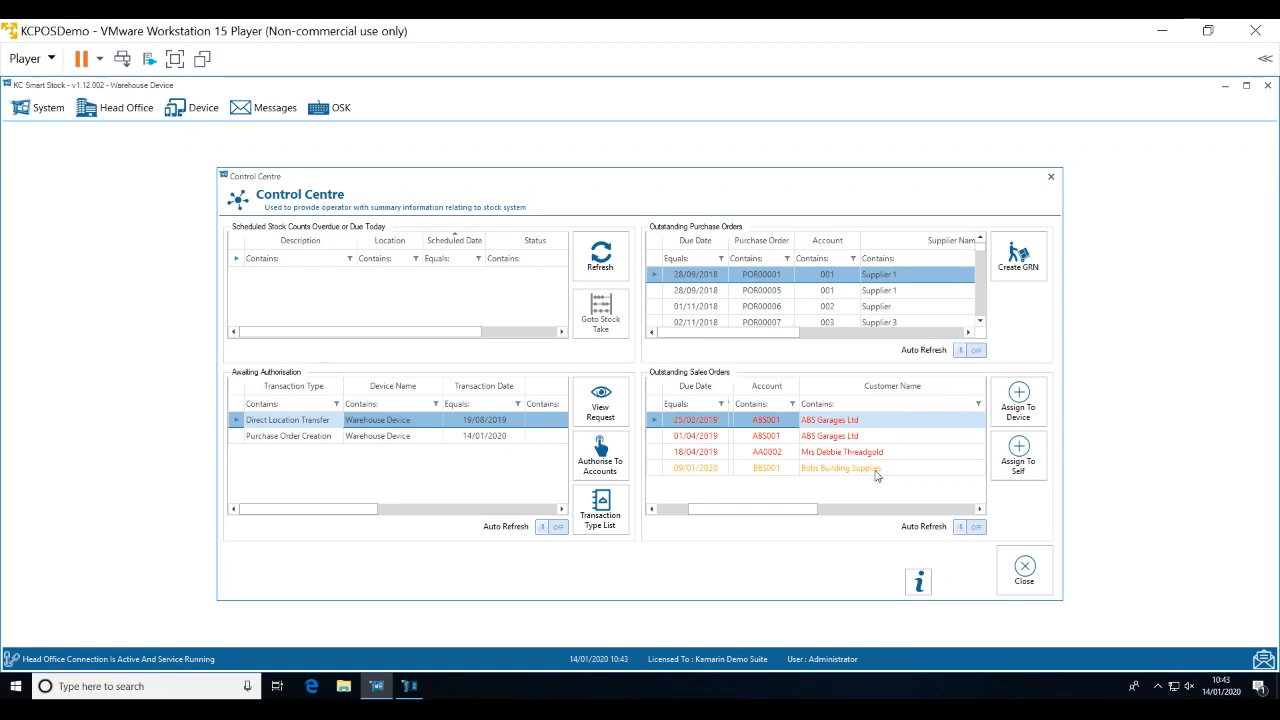
drag(814, 512, 975, 505)
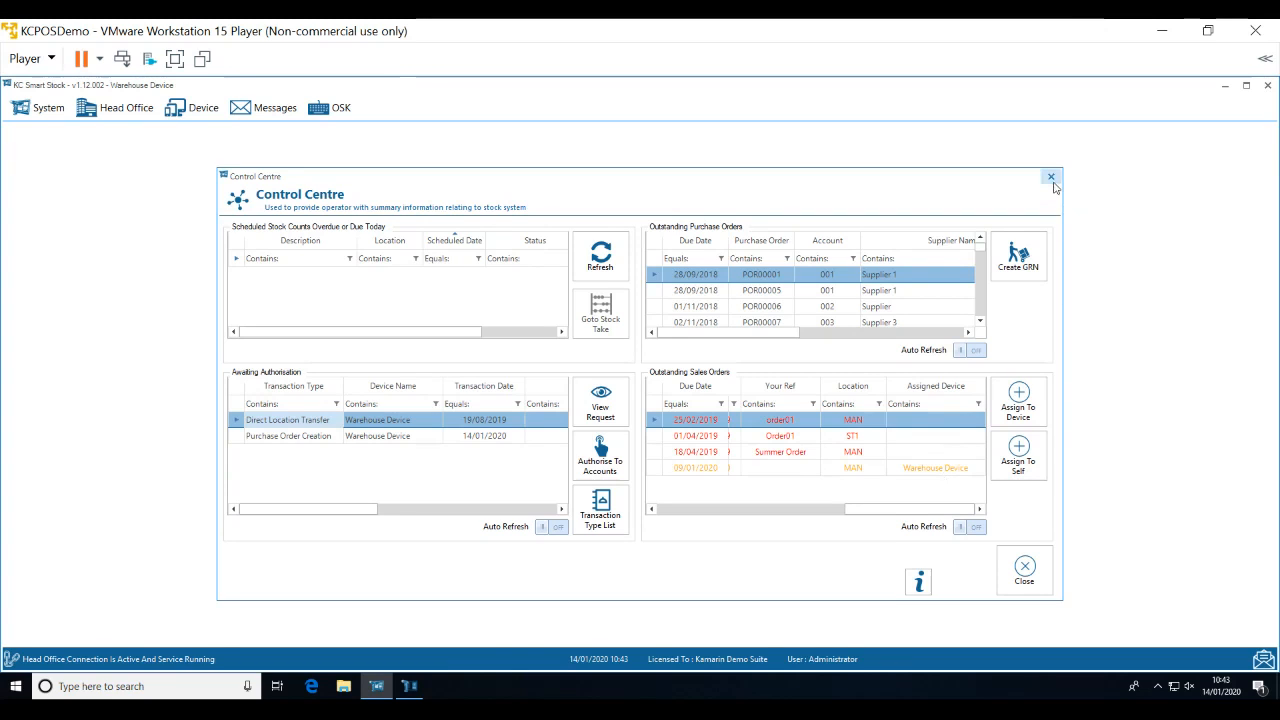
click(1051, 177)
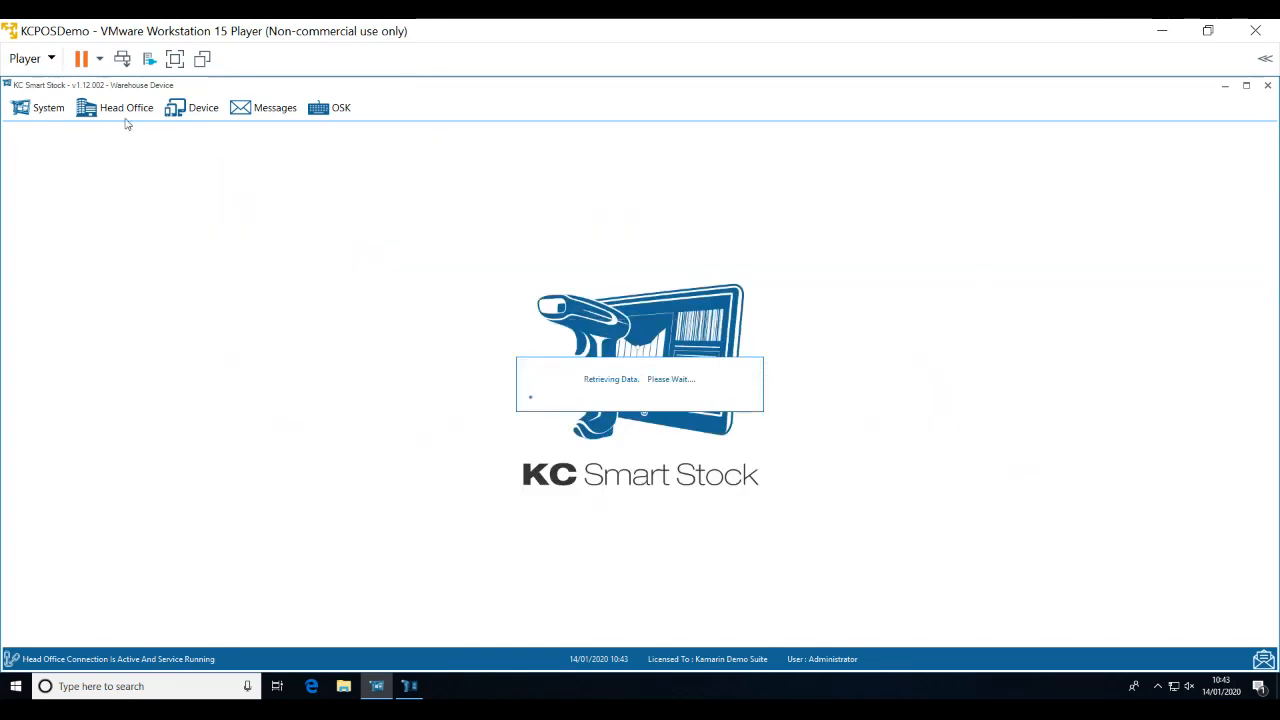
Add a head office stock reorder described as Feb SR and calculate it with the default stock and category ranges.
click(128, 110)
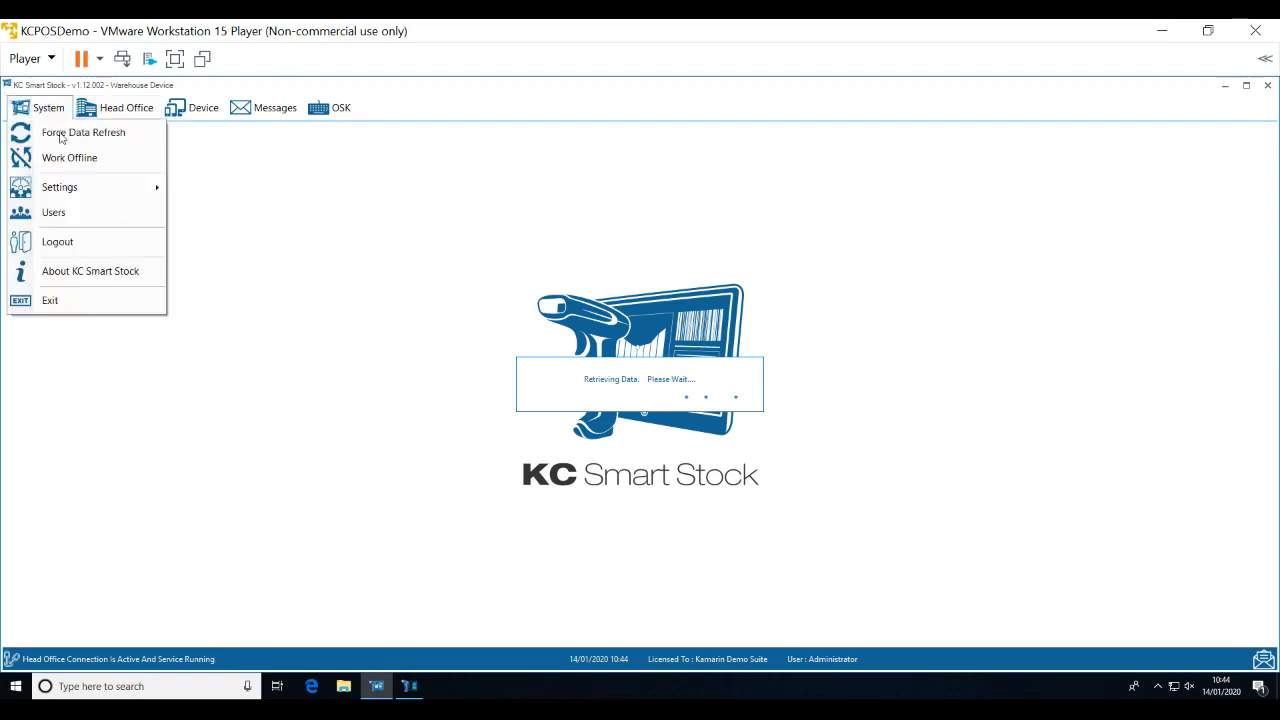
click(112, 114)
click(174, 383)
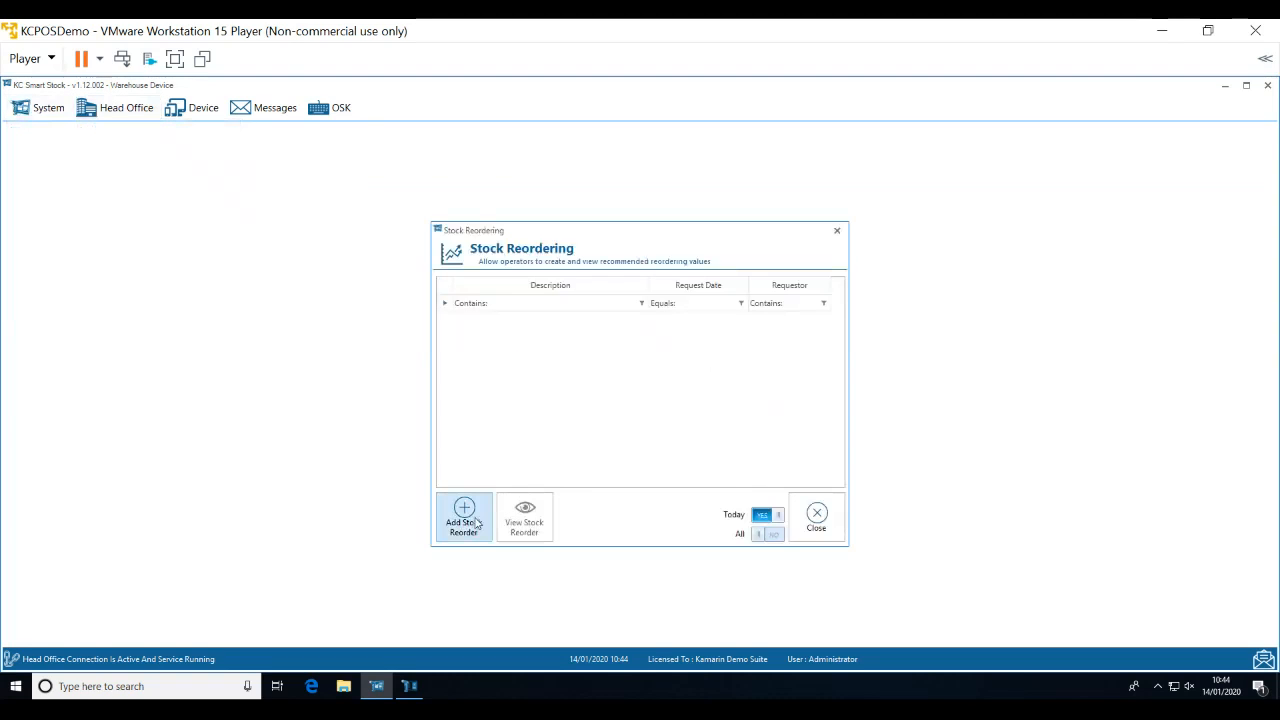
click(476, 523)
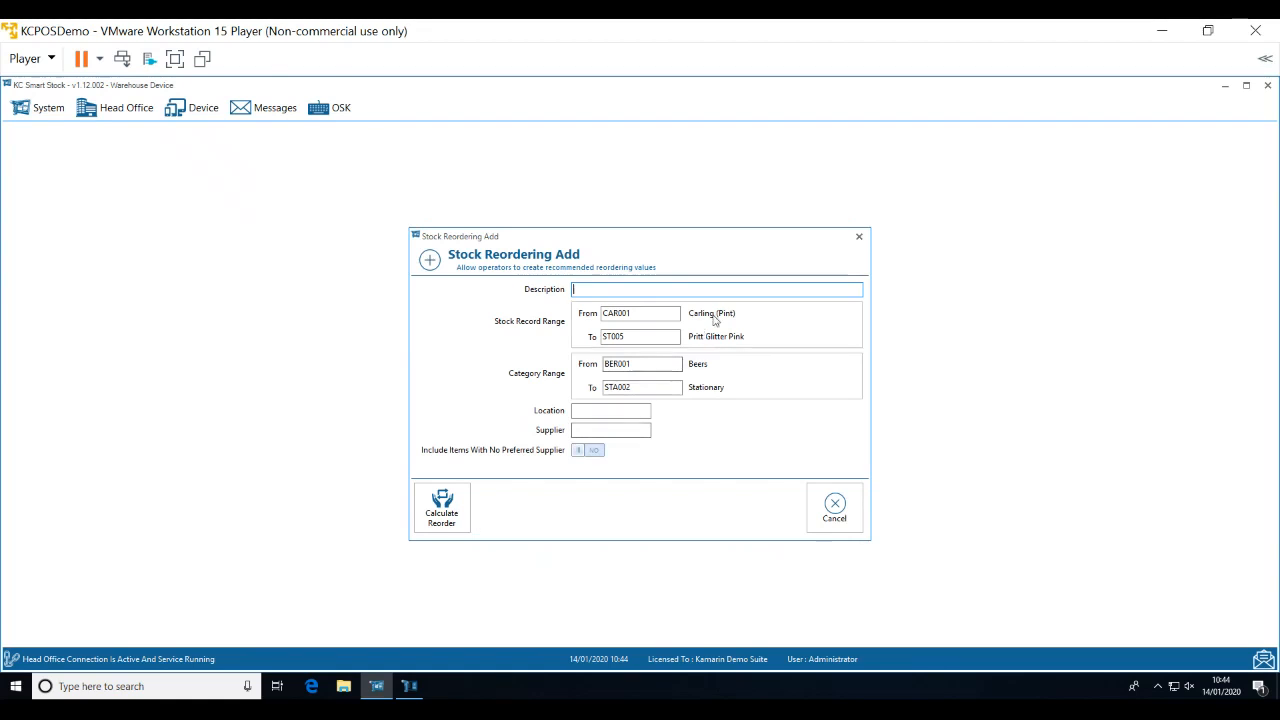
text(Feb SR)
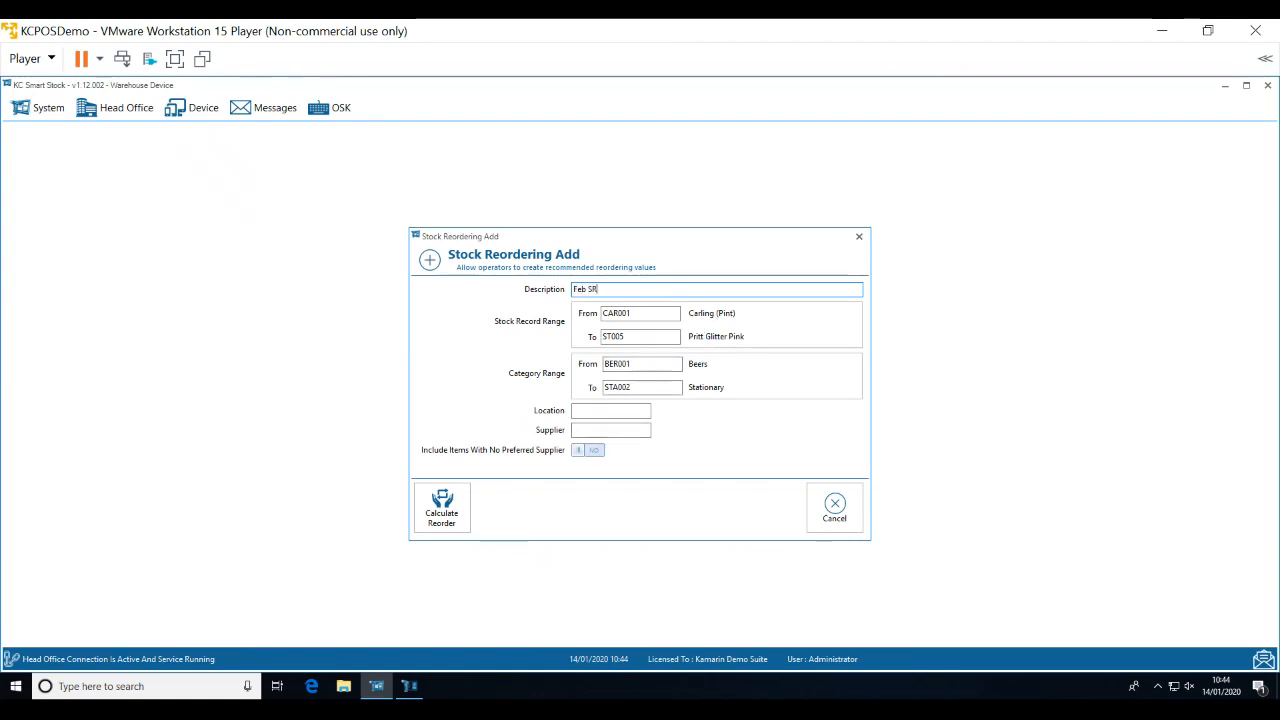
click(442, 508)
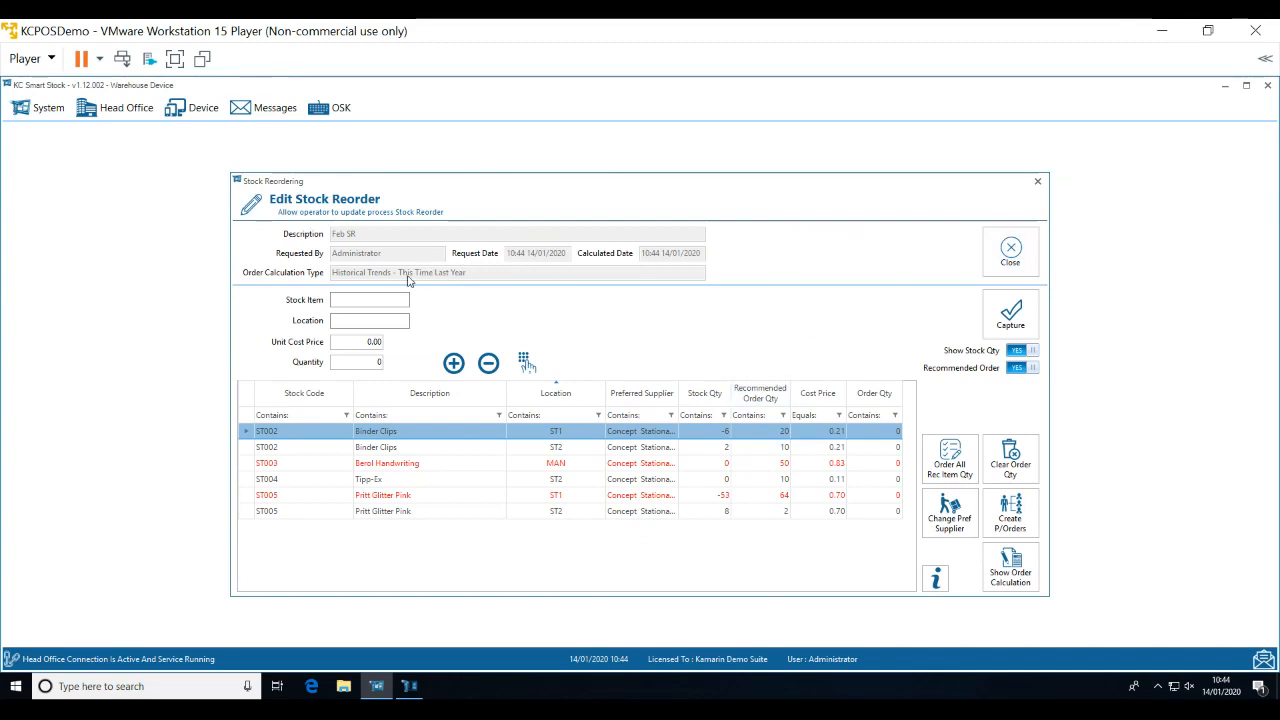
Set the order quantity of Binder Clips at location ST1 to 10 in the Feb SR reorder.
click(884, 438)
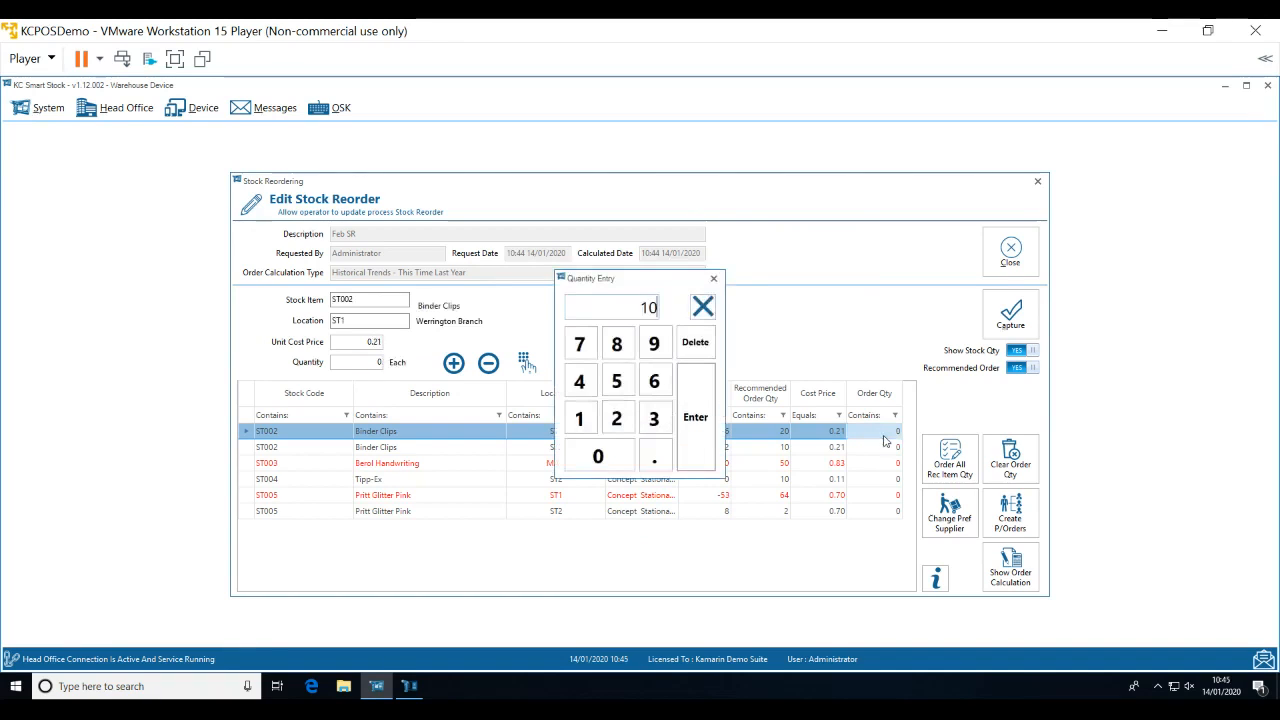
text(0)
click(705, 438)
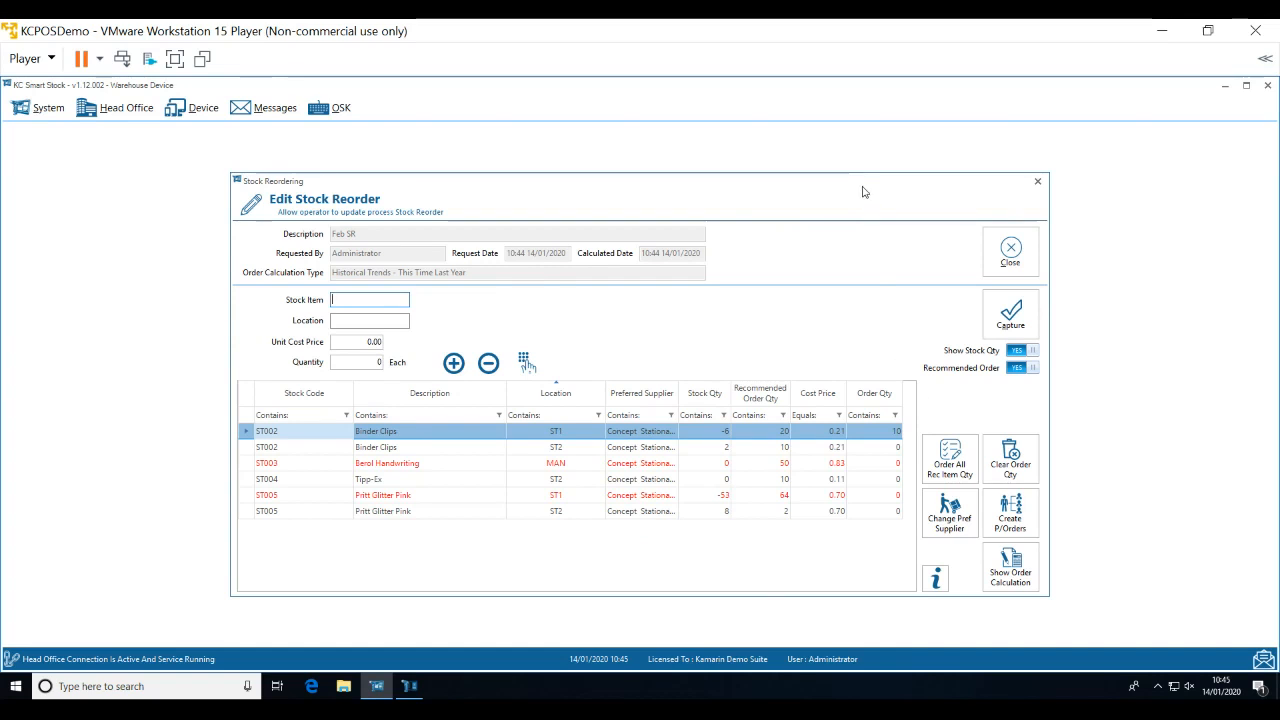
View the order calculation and its graph for Binder Clips at location ST1, and close the Feb SR reorder and Stock Reordering.
drag(863, 190, 787, 157)
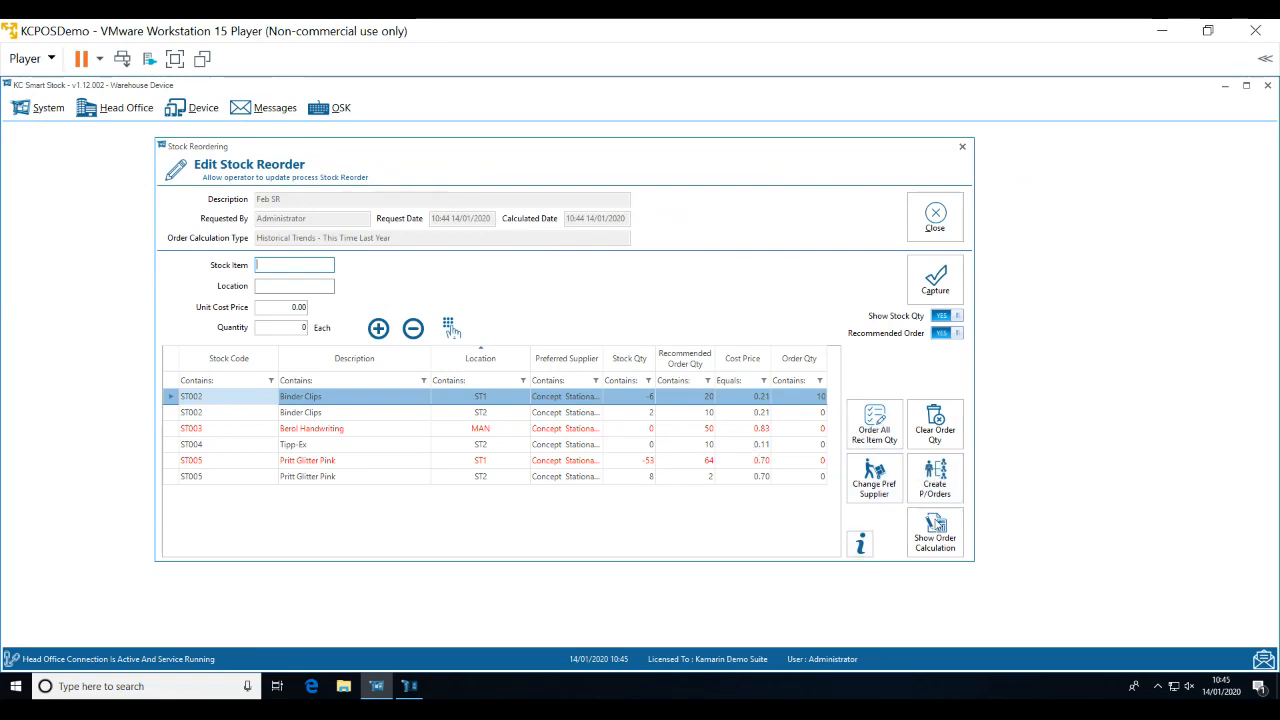
click(936, 530)
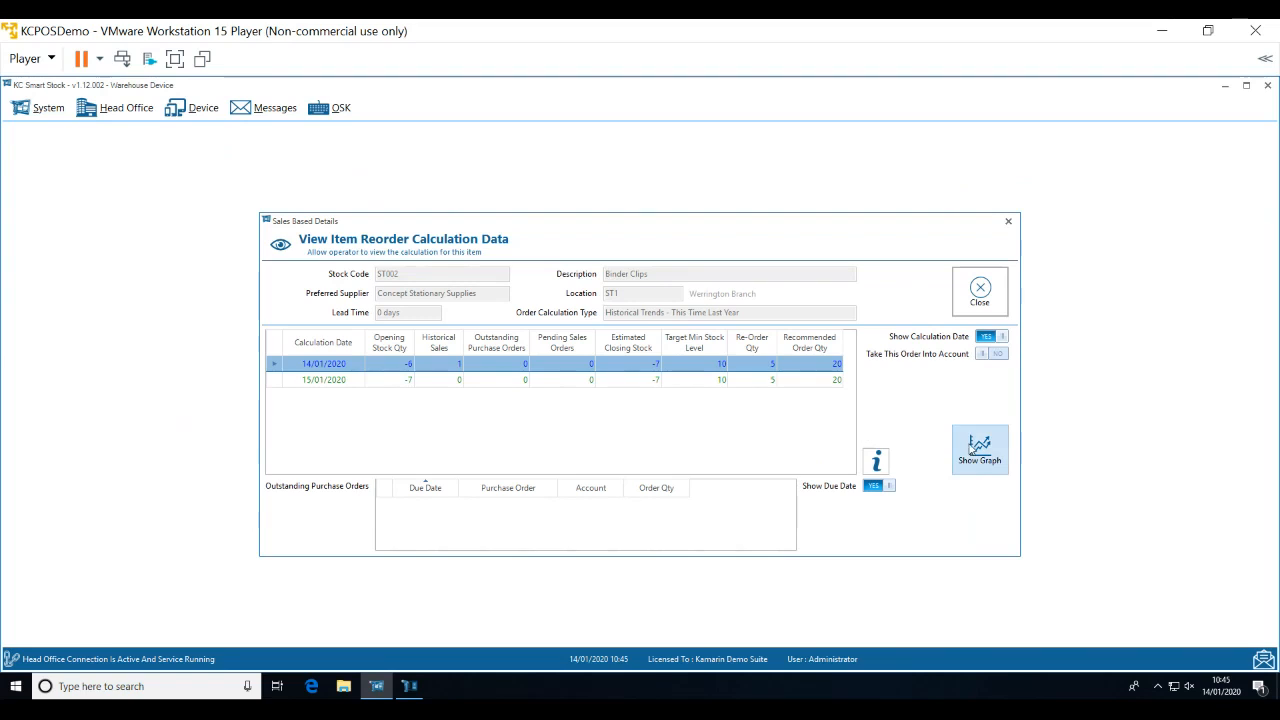
click(968, 446)
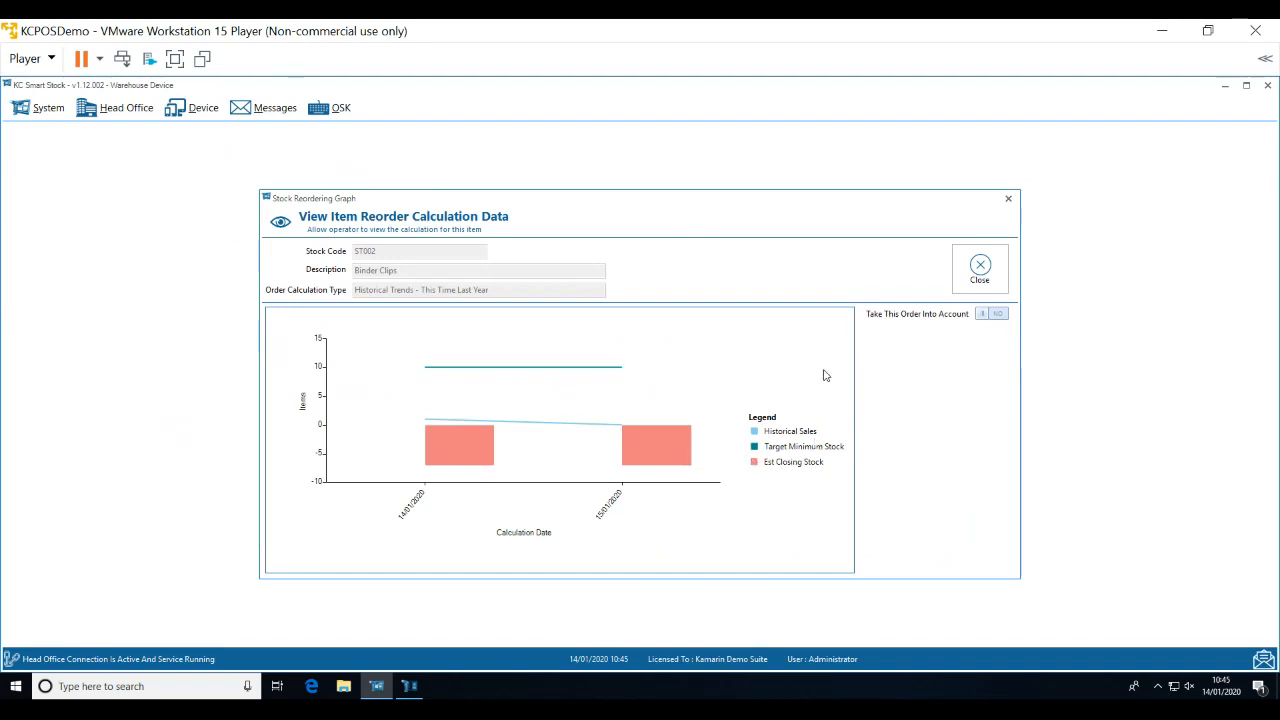
click(979, 268)
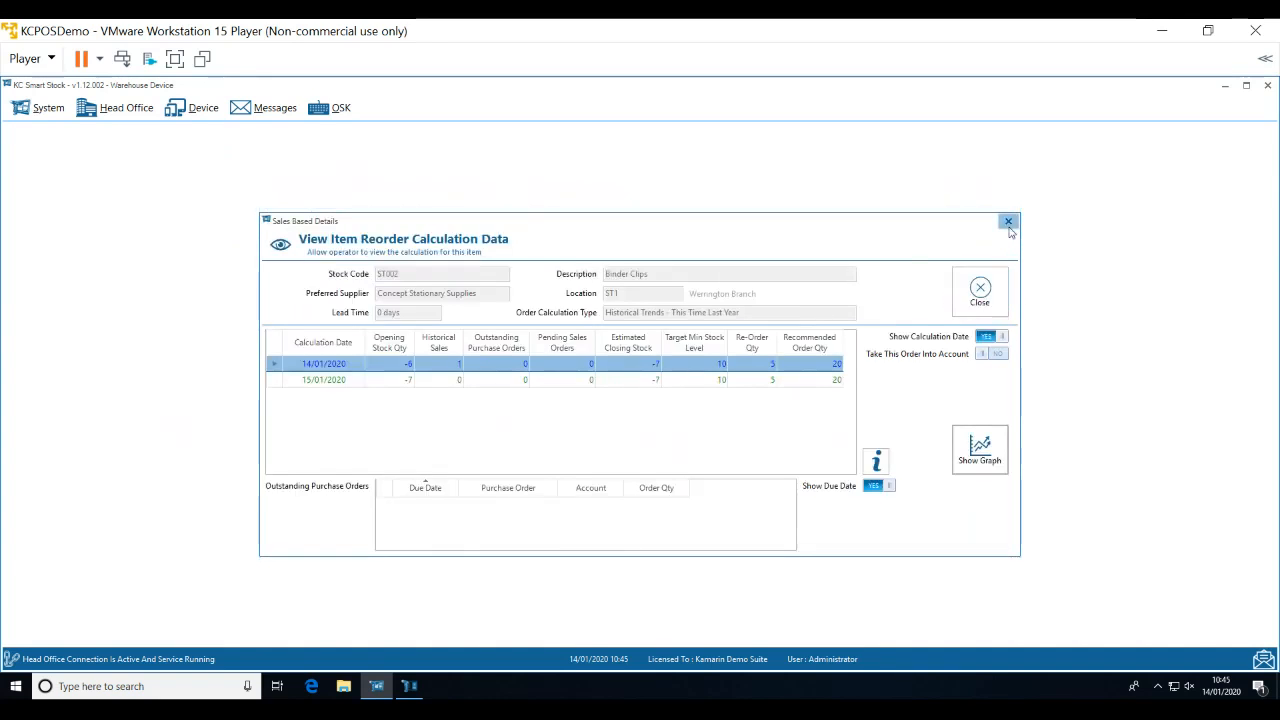
click(1008, 221)
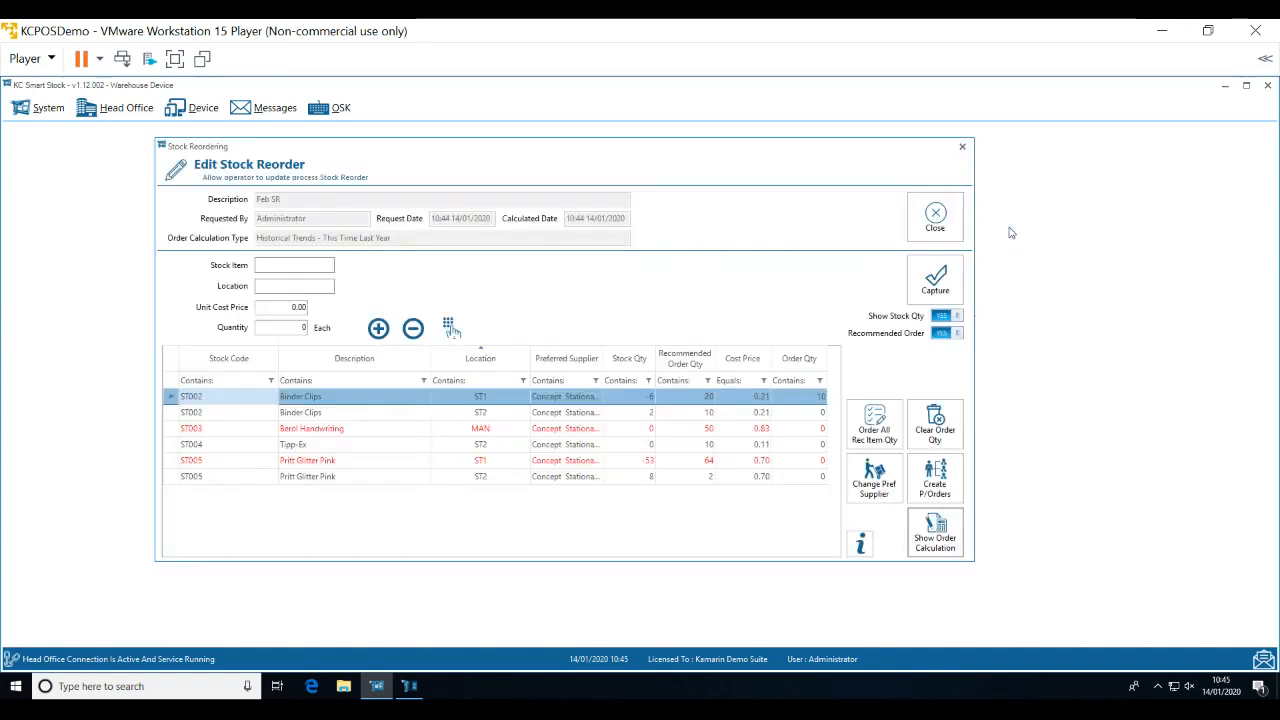
click(963, 147)
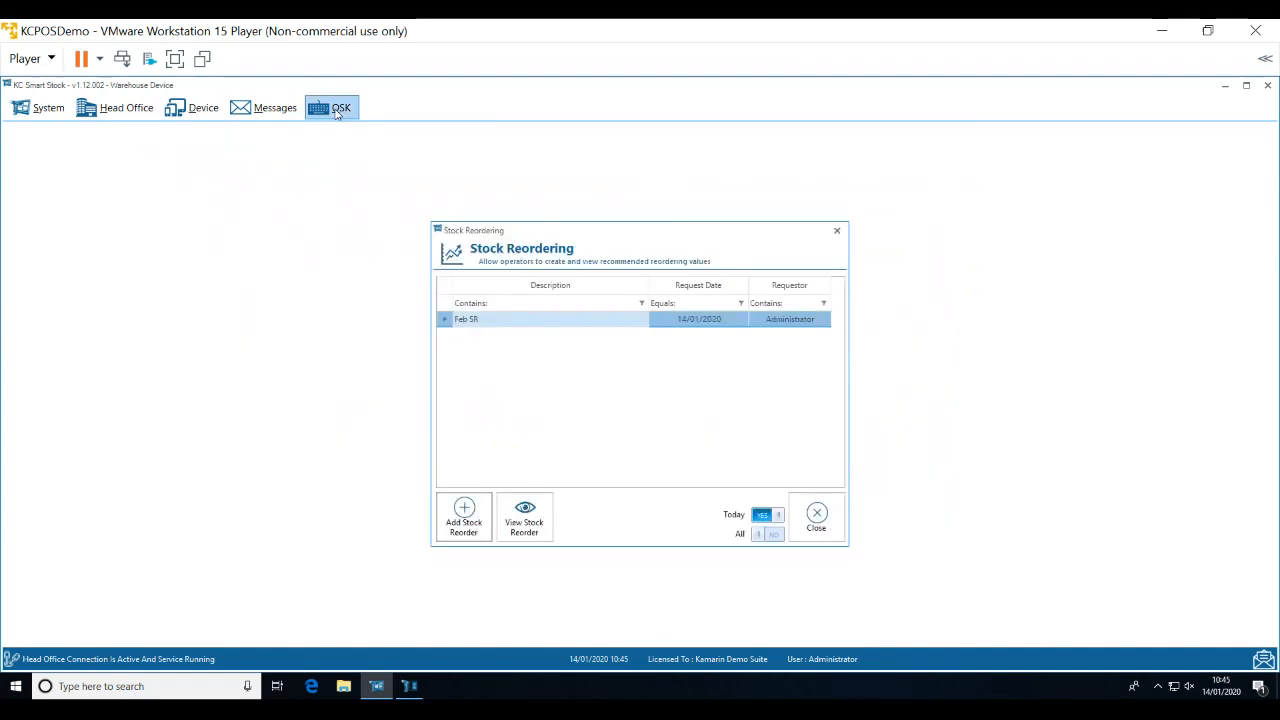
click(815, 516)
Open the Bin Location Route Sequence settings for the main warehouse location MAN.
click(44, 107)
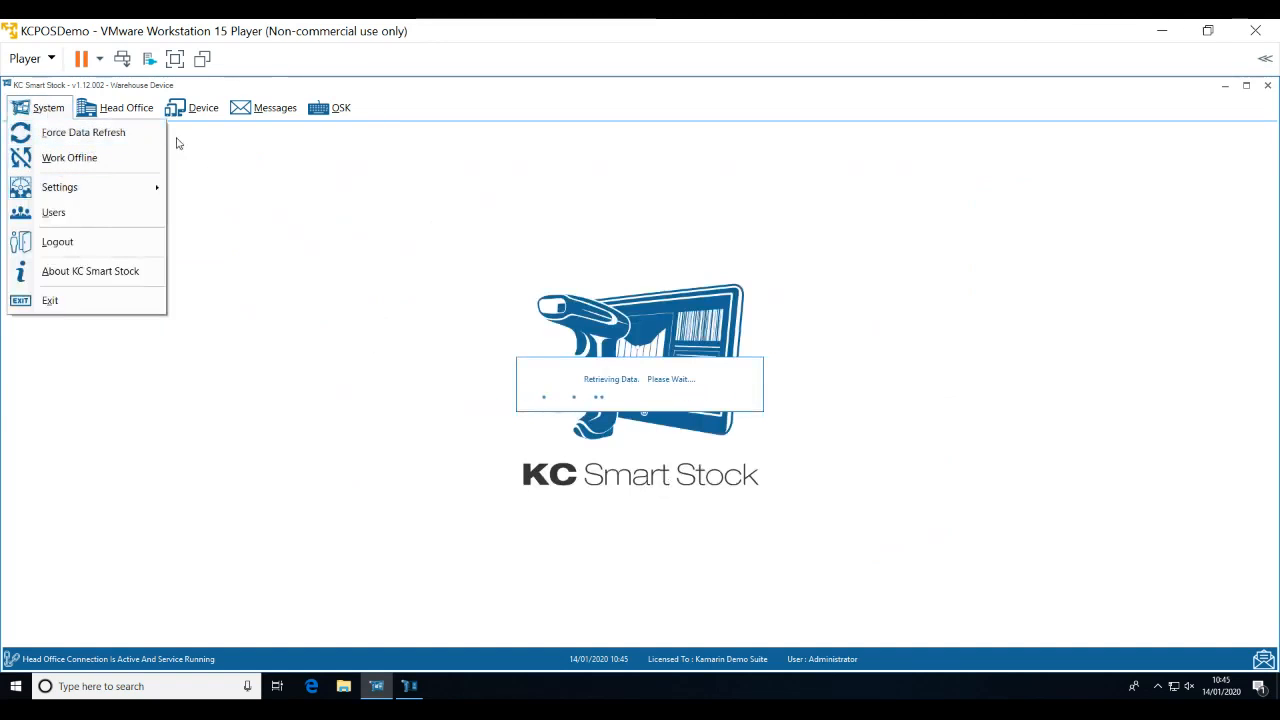
mouse_move(145, 112)
click(334, 175)
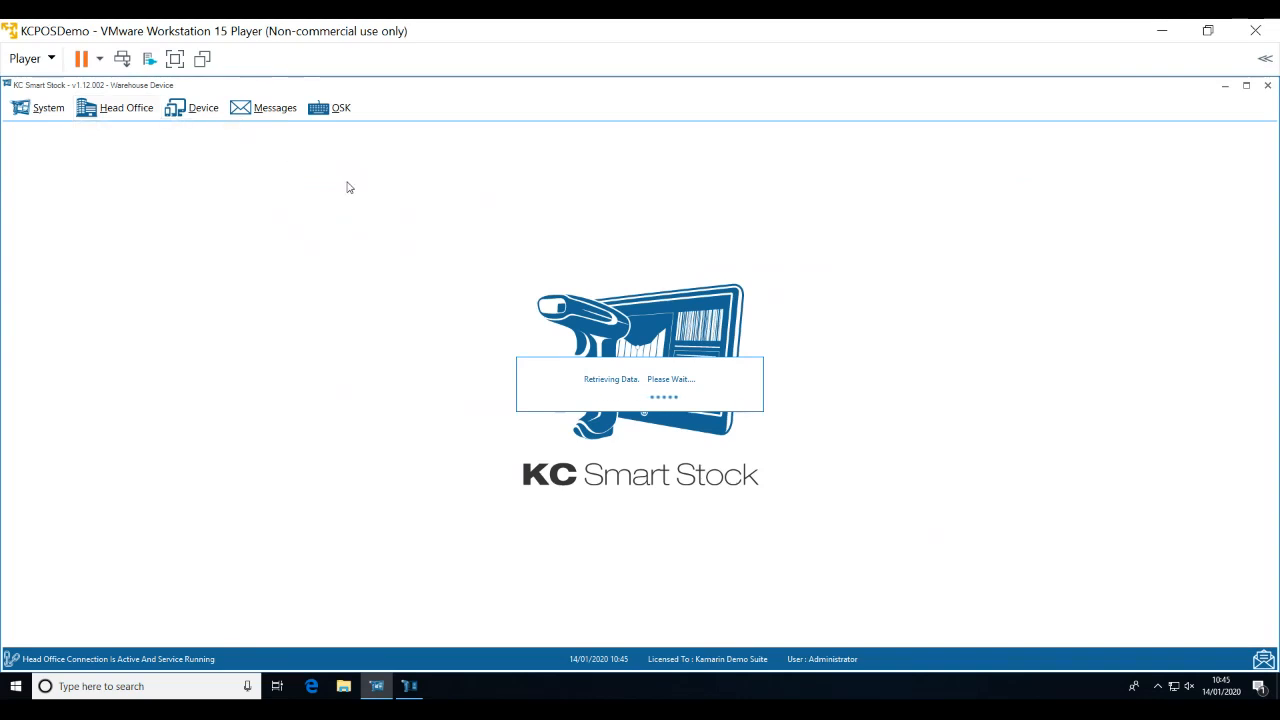
click(62, 112)
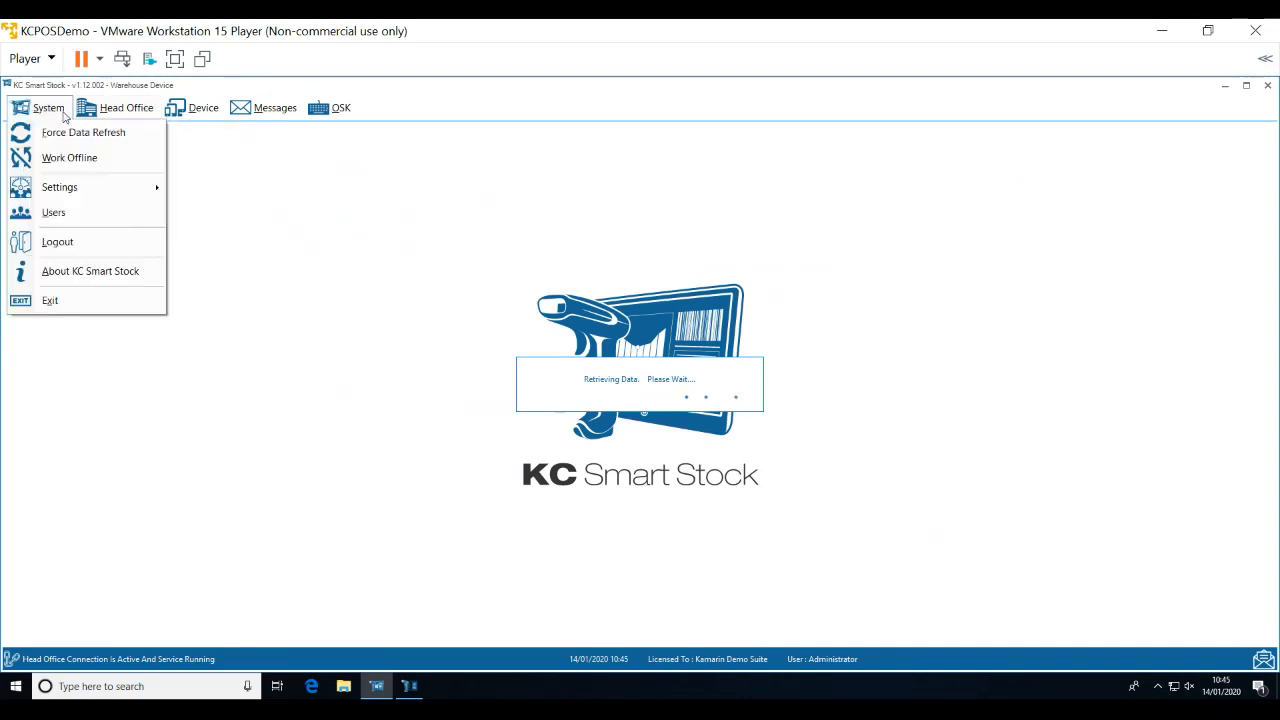
mouse_move(83, 187)
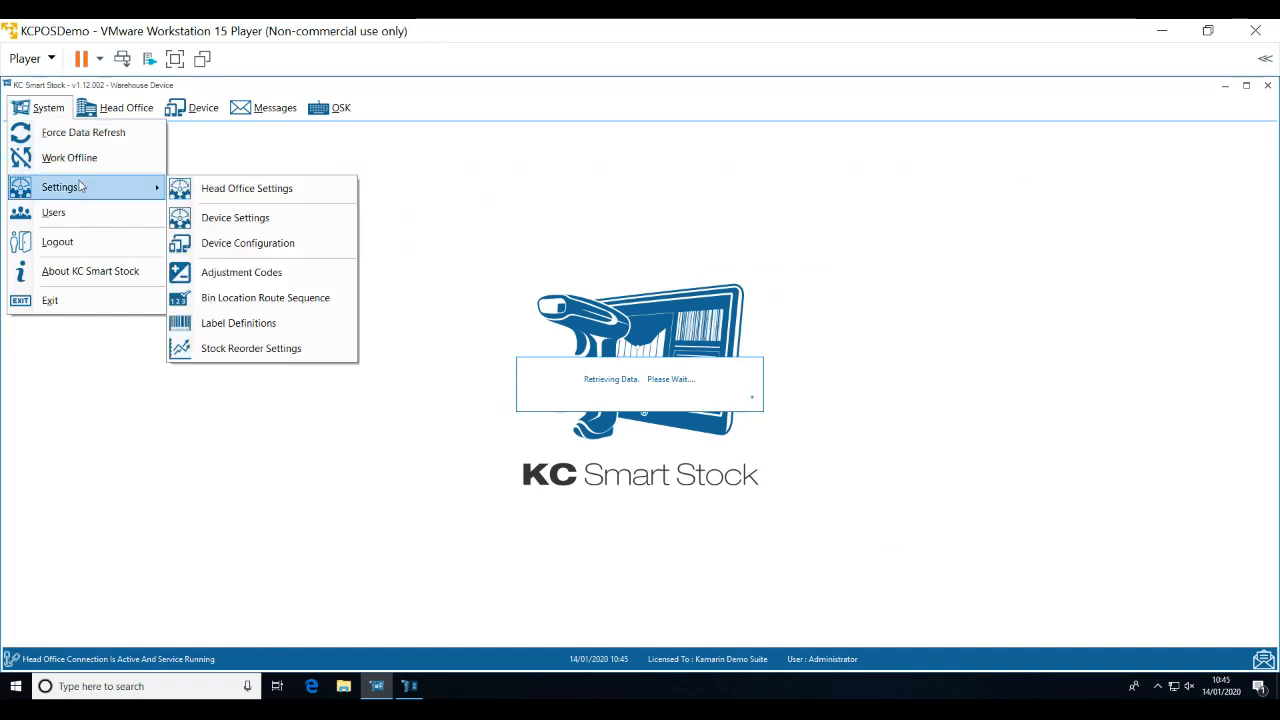
click(245, 299)
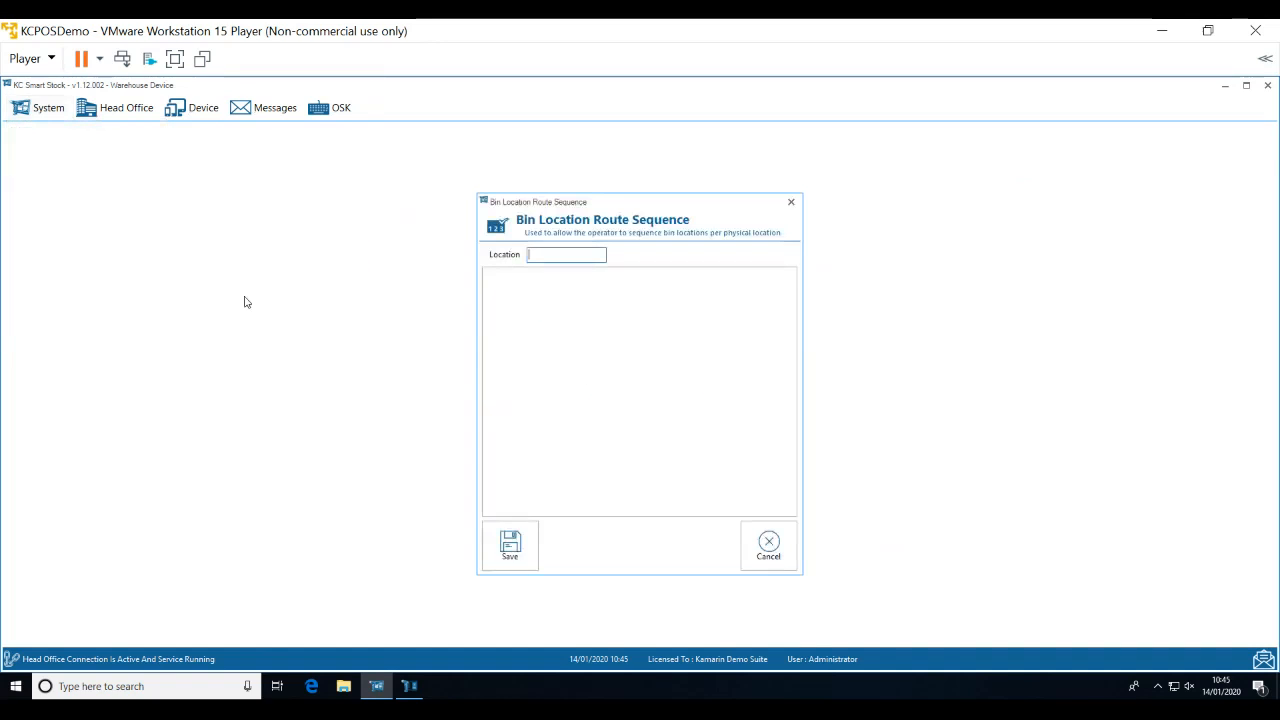
click(563, 257)
click(582, 242)
double_click(582, 242)
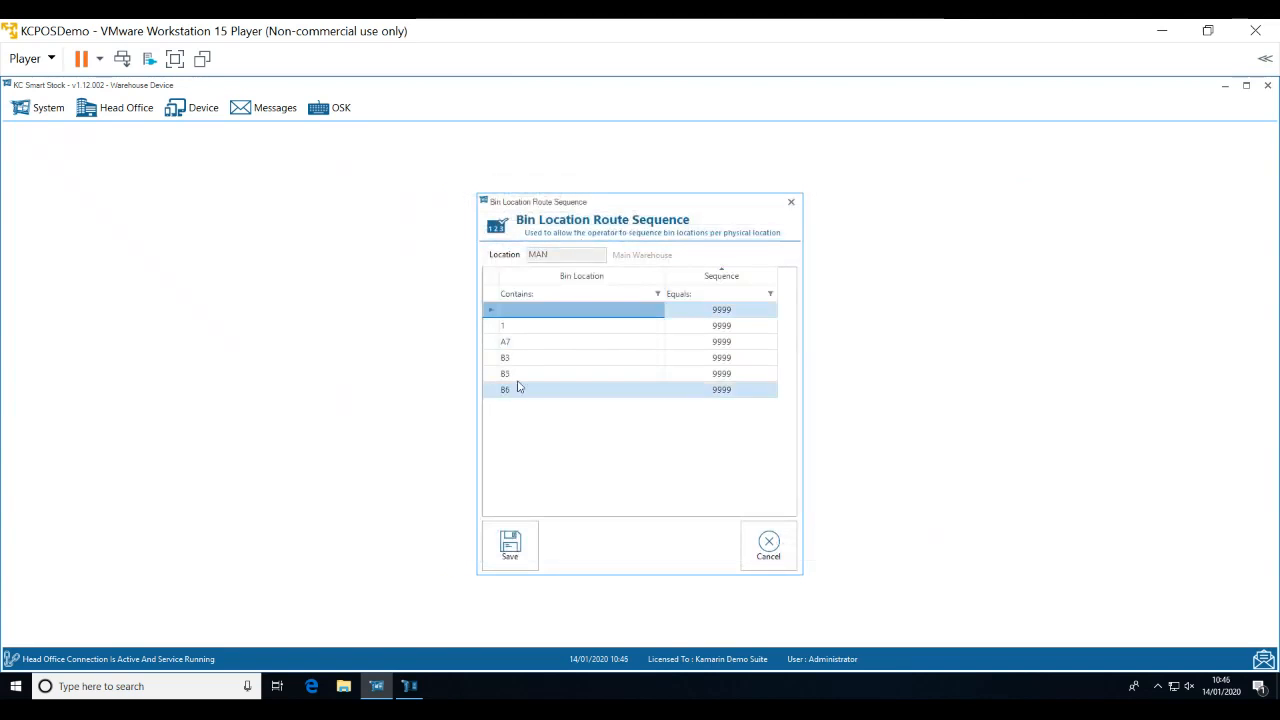
Try route sequence 1 for bin 1, 2 for the blank bin, 3 for B3 and 4 for B5, and cancel without saving.
click(722, 325)
text(1)
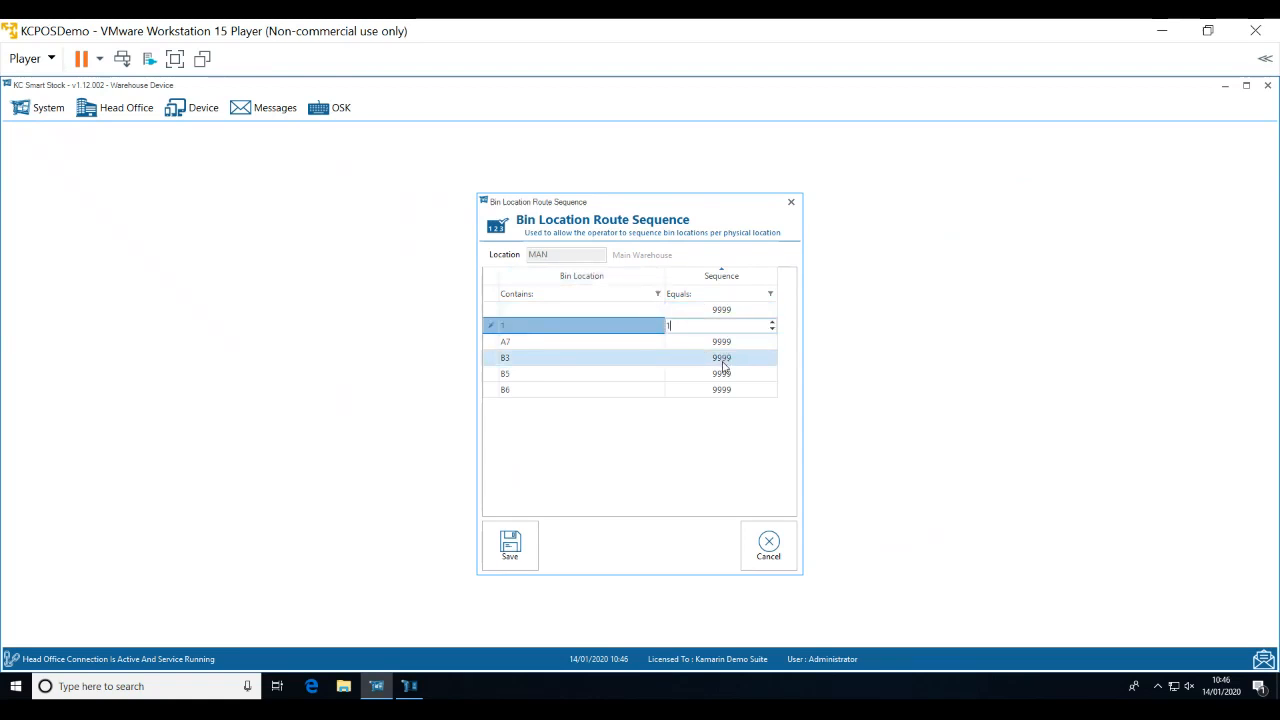
click(723, 358)
text(3)
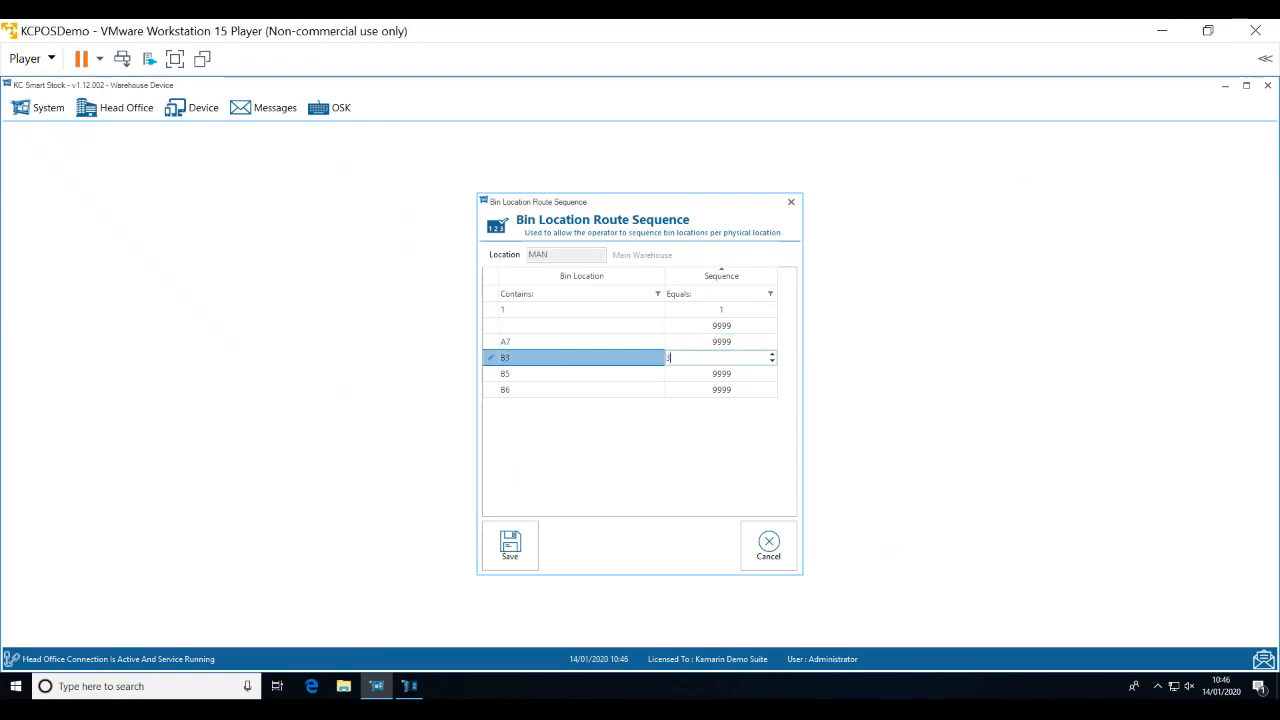
click(731, 342)
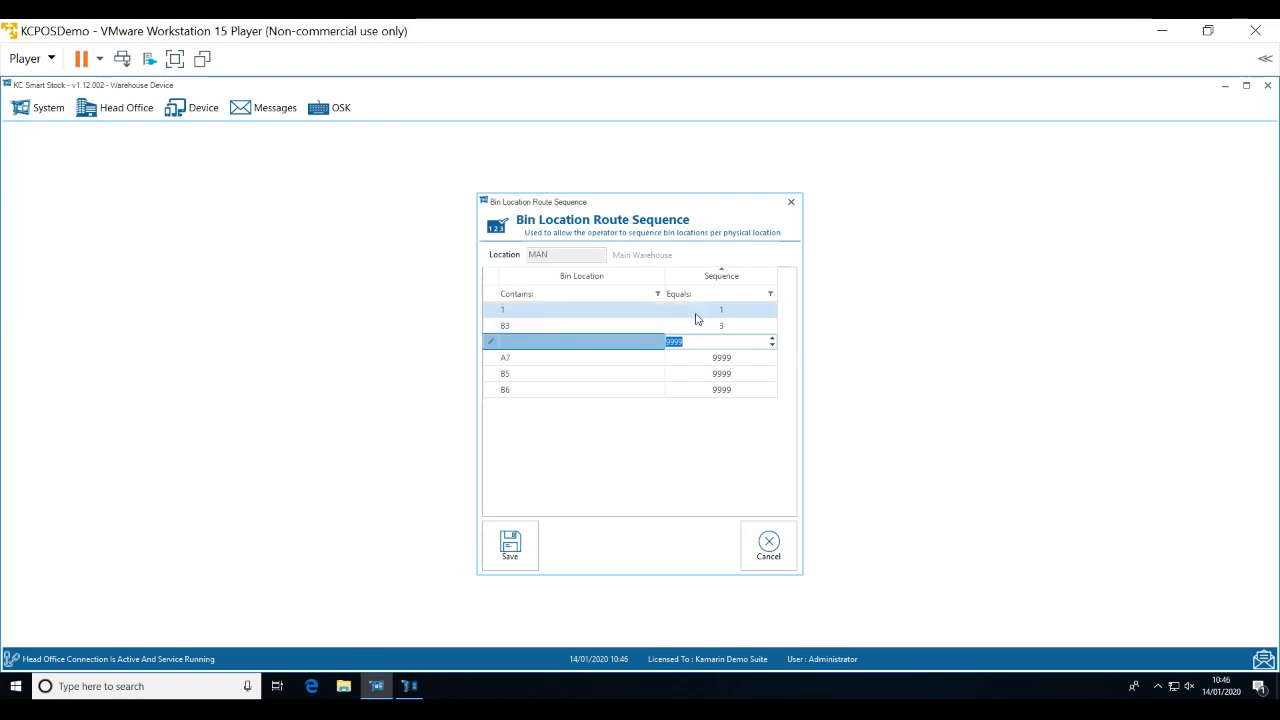
text(2)
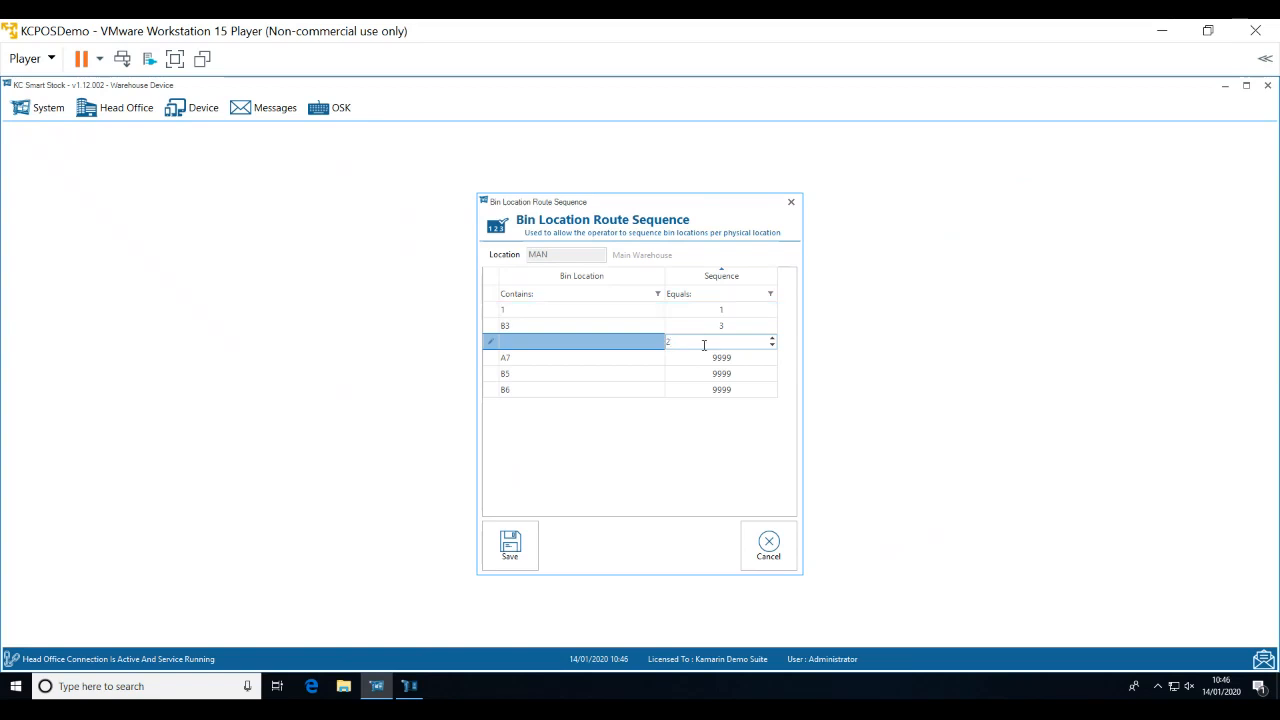
click(720, 372)
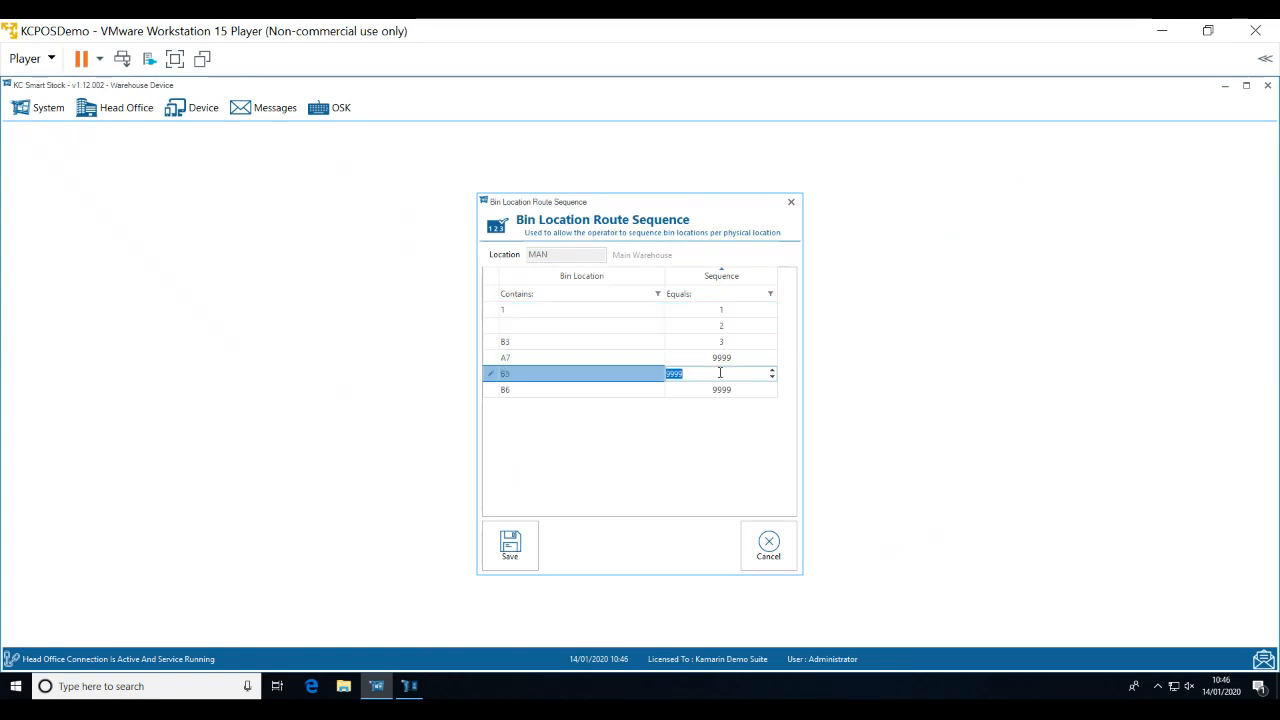
text(4)
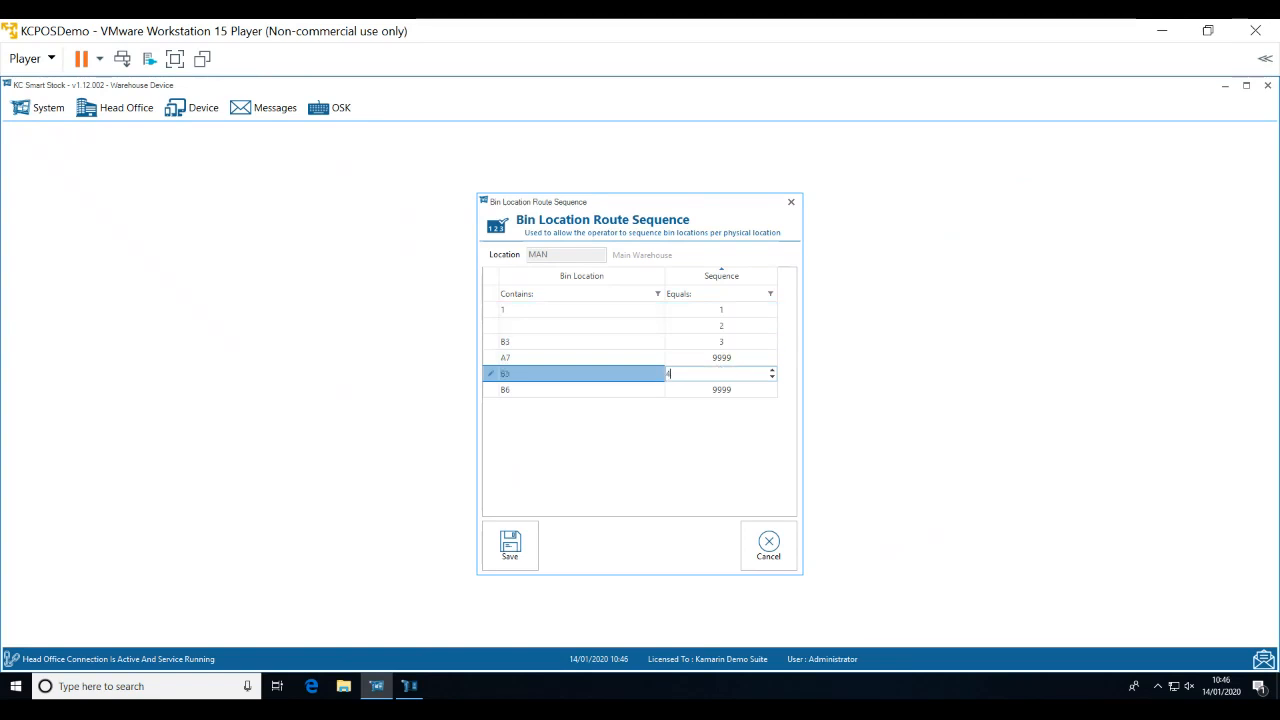
click(662, 451)
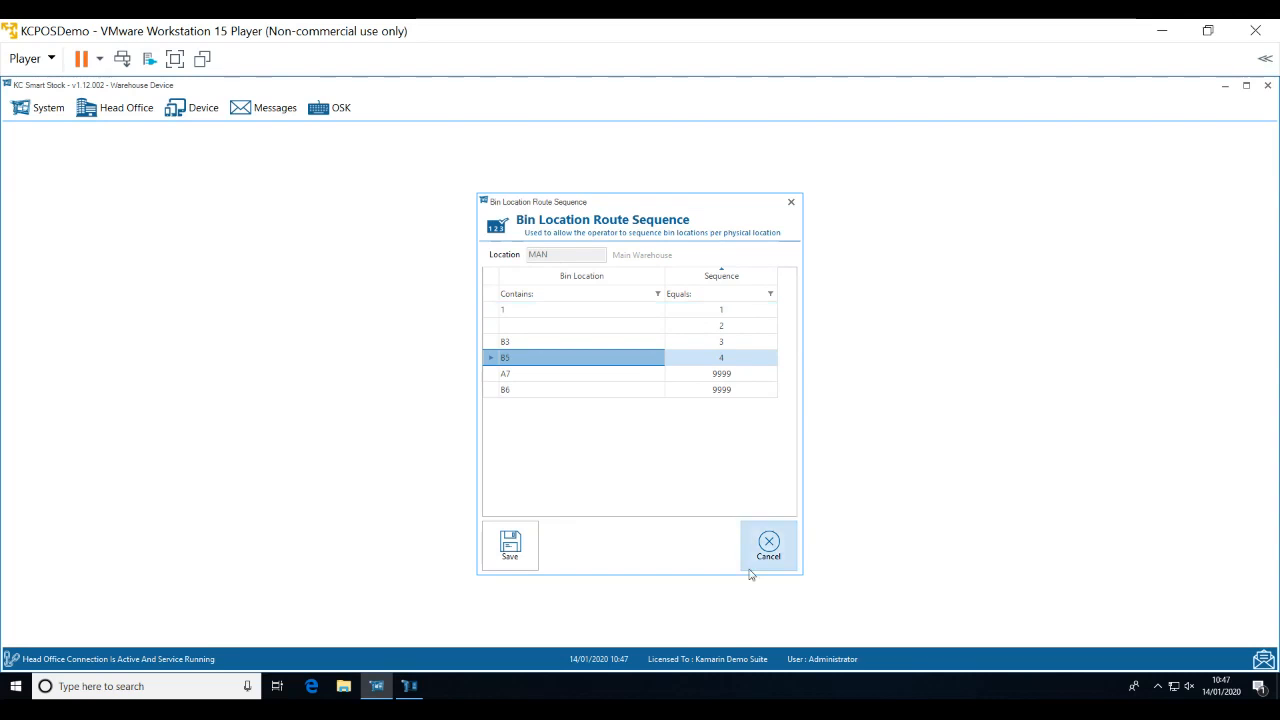
click(777, 546)
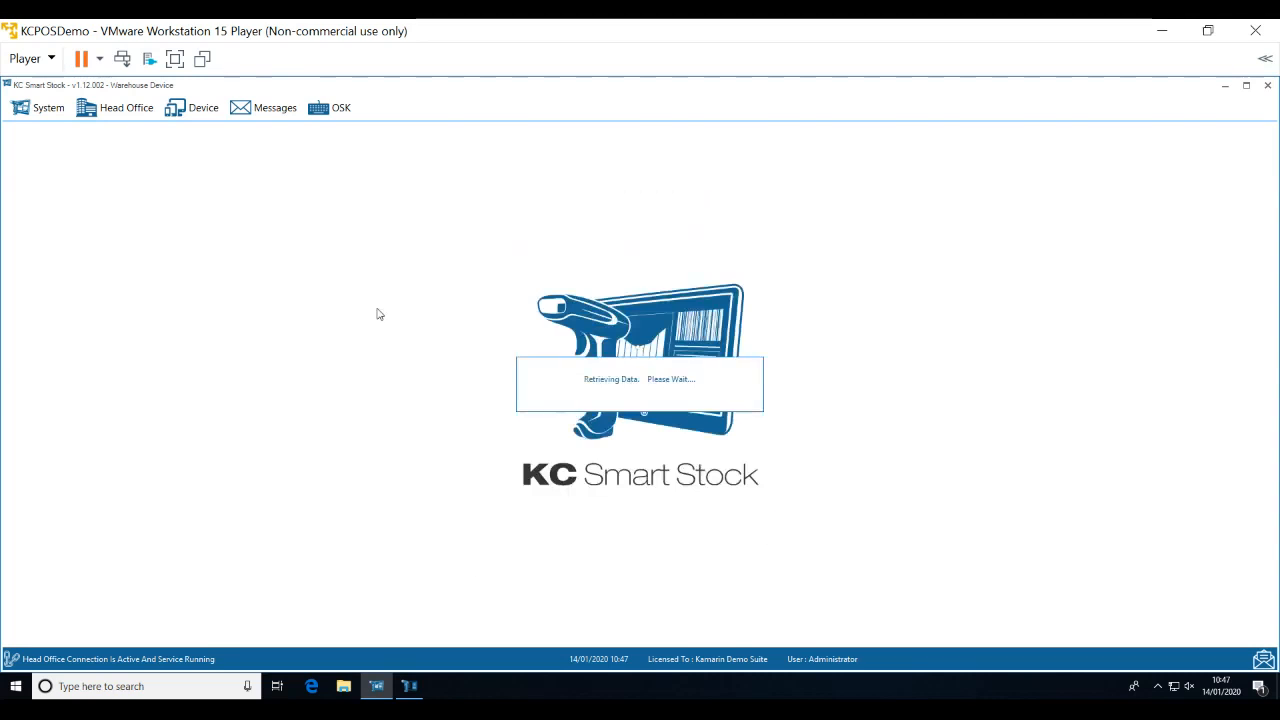
Bring up the available system settings.
click(38, 108)
mouse_move(66, 190)
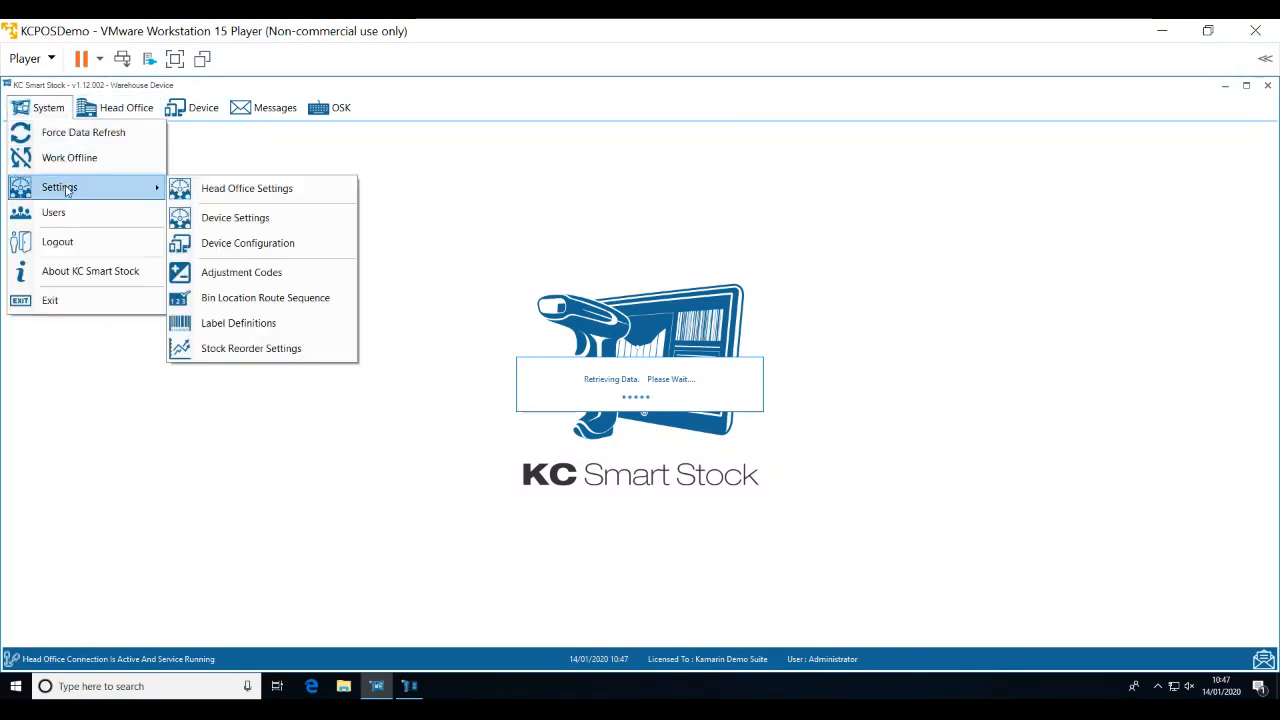